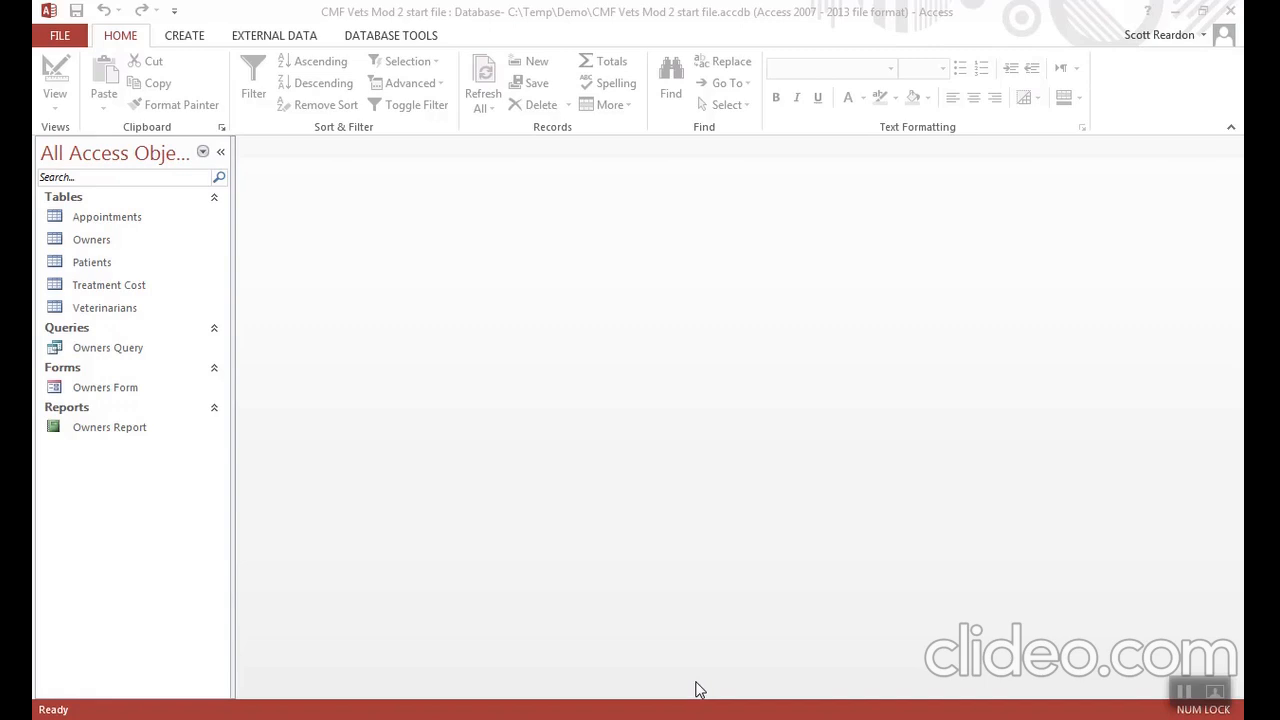
- Create a new query in Design View based on the Appointments table
{"action": "left_click", "coordinate": [176, 38]}
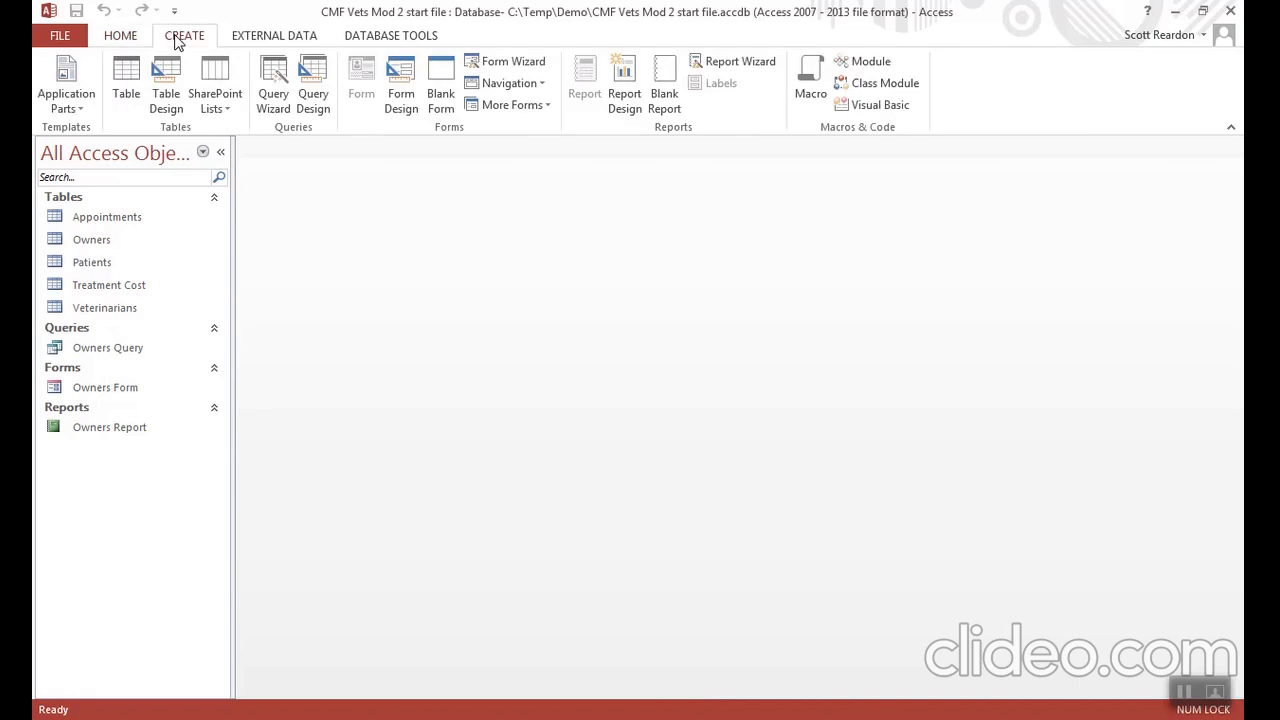
{"action": "left_click", "coordinate": [312, 100]}
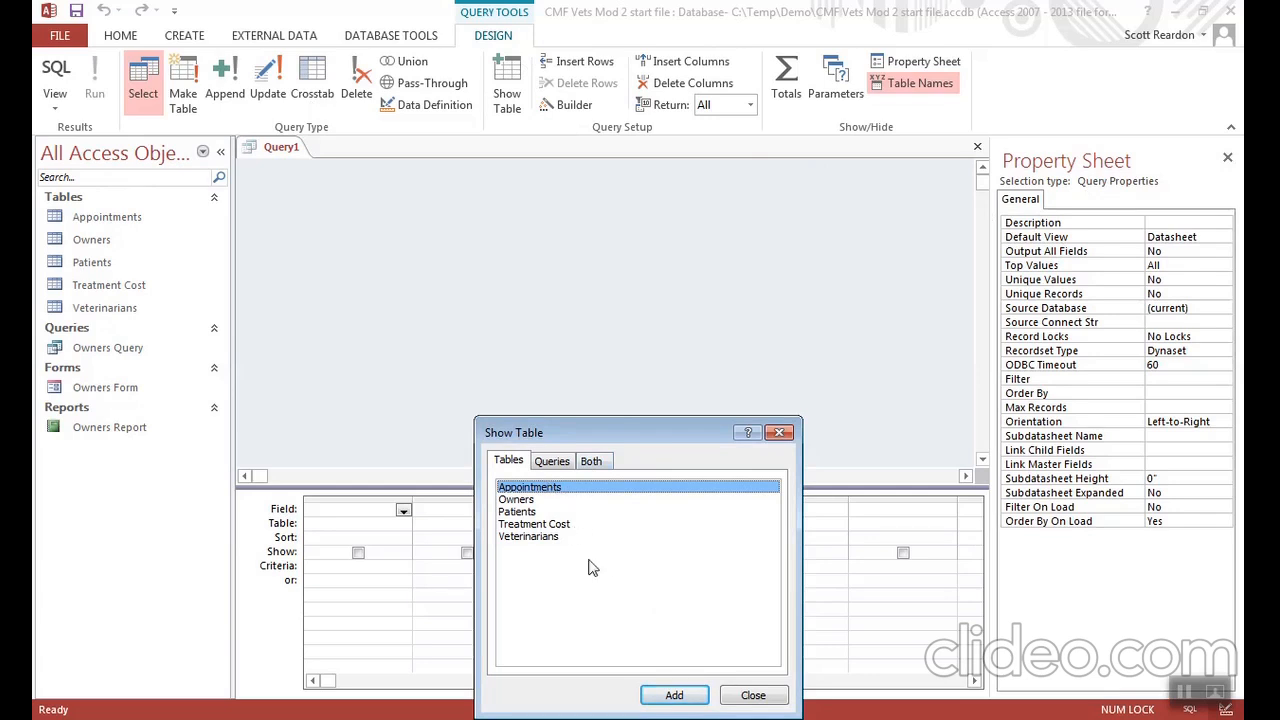
{"action": "left_click", "coordinate": [674, 698]}
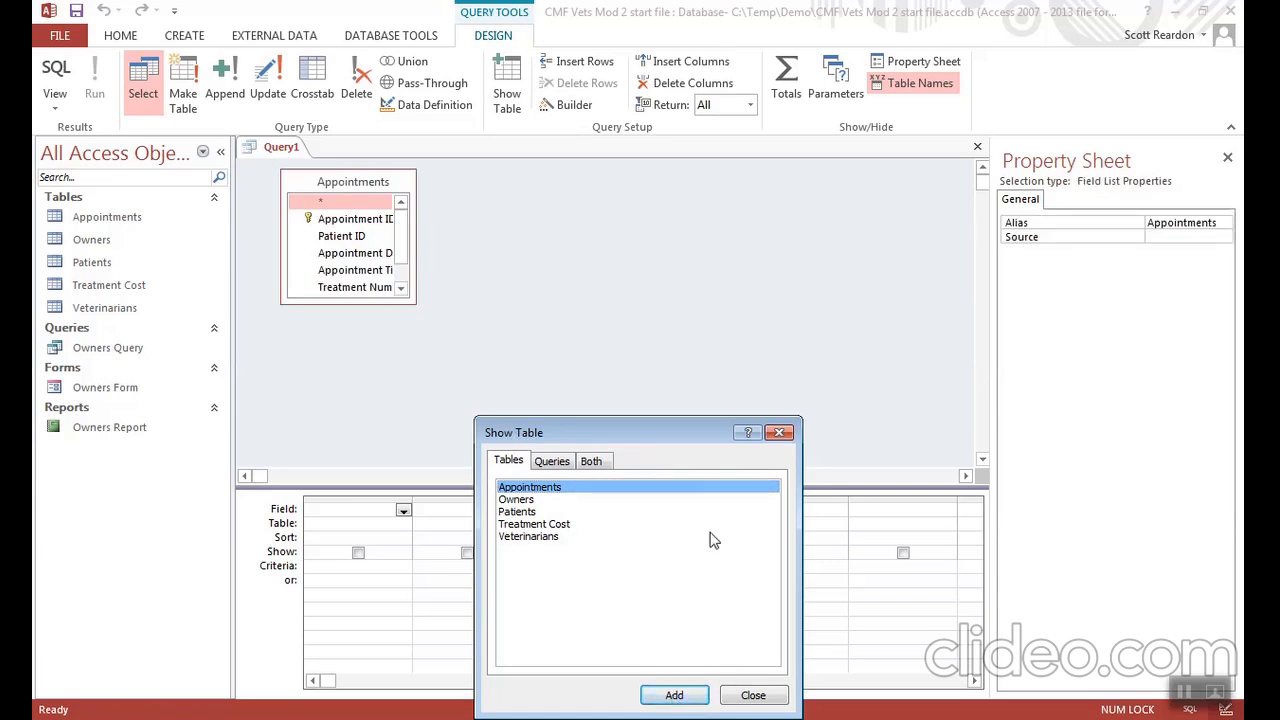
{"action": "left_click", "coordinate": [752, 696]}
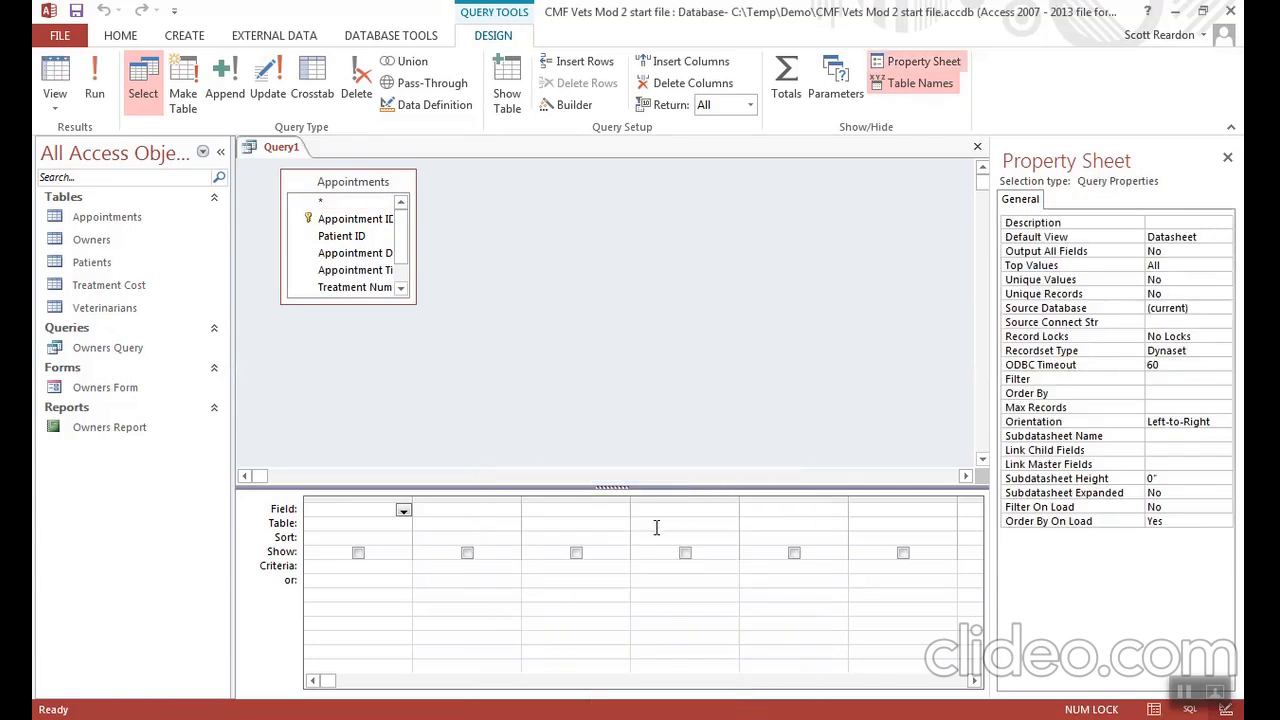
- Close the Property Sheet and enlarge the Appointments field list until all its field names show in full
{"action": "left_click", "coordinate": [1227, 158]}
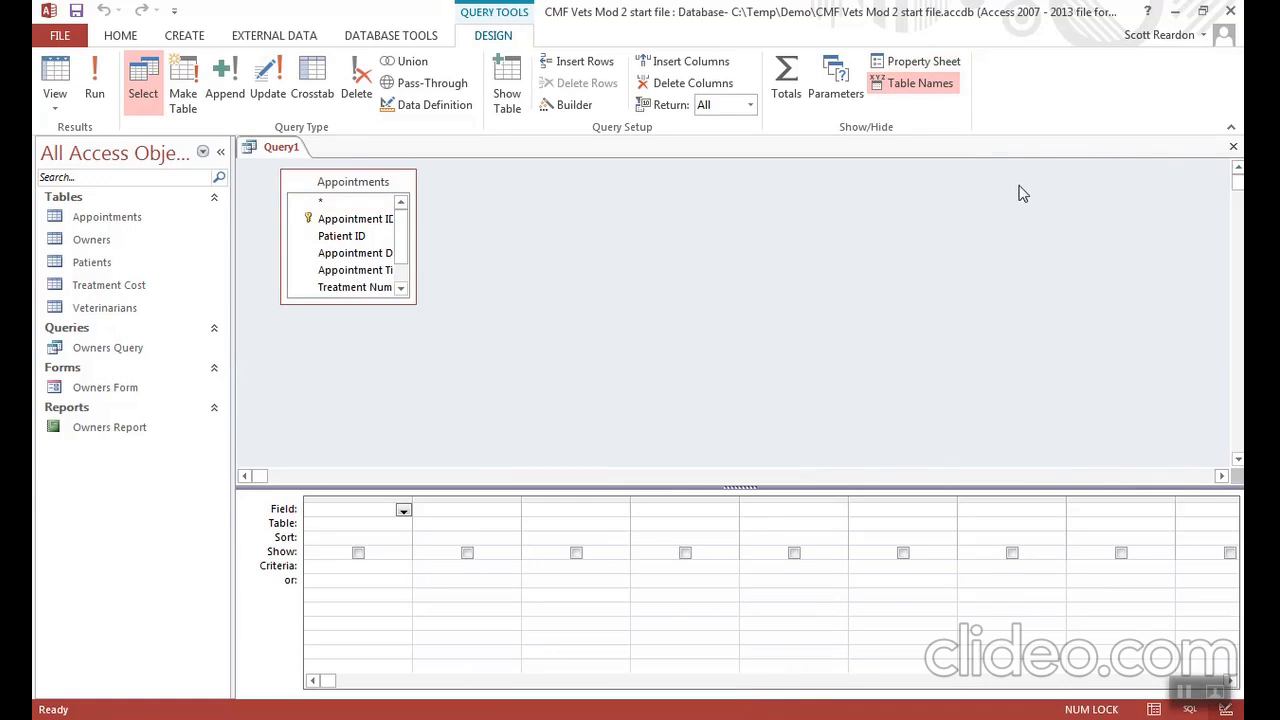
{"action": "left_click", "coordinate": [420, 316]}
{"action": "left_click_drag", "start_coordinate": [414, 302], "coordinate": [466, 339]}
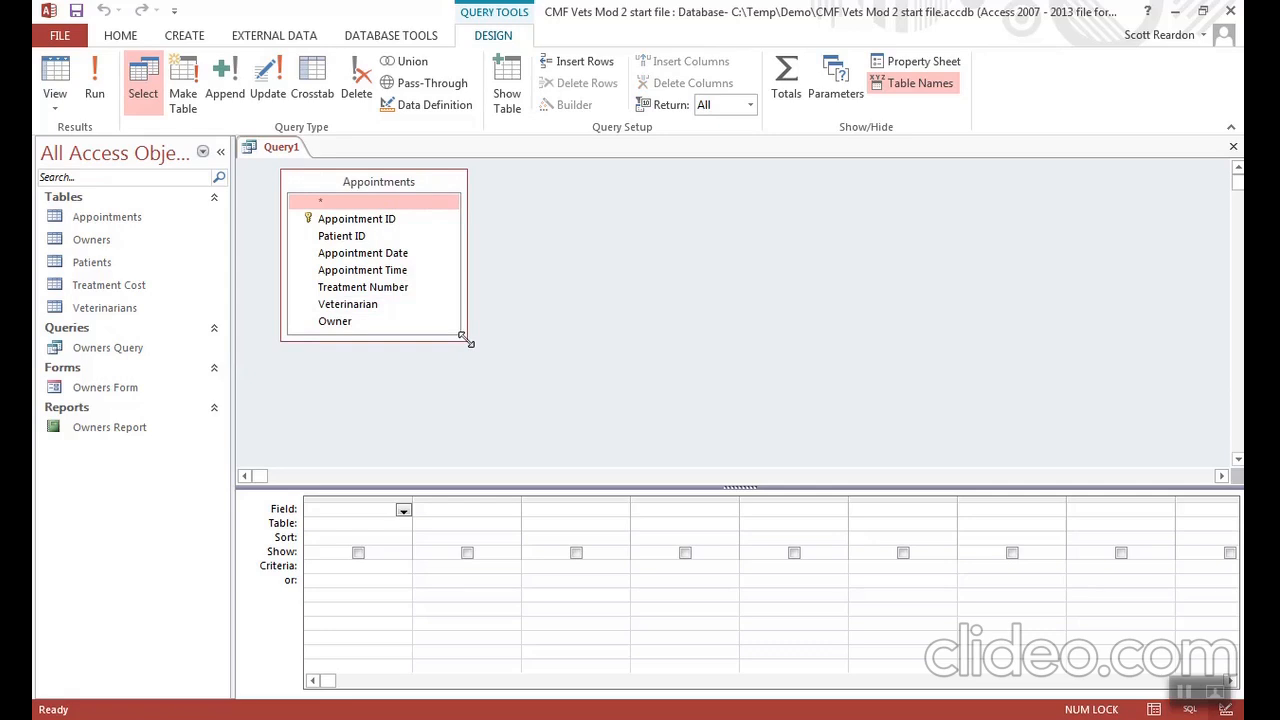
- Add the Veterinarian, Appointment Date, Appointment Time, Patient ID, Treatment Number and Owner fields to the query grid, in that order
{"action": "double_click", "coordinate": [350, 304]}
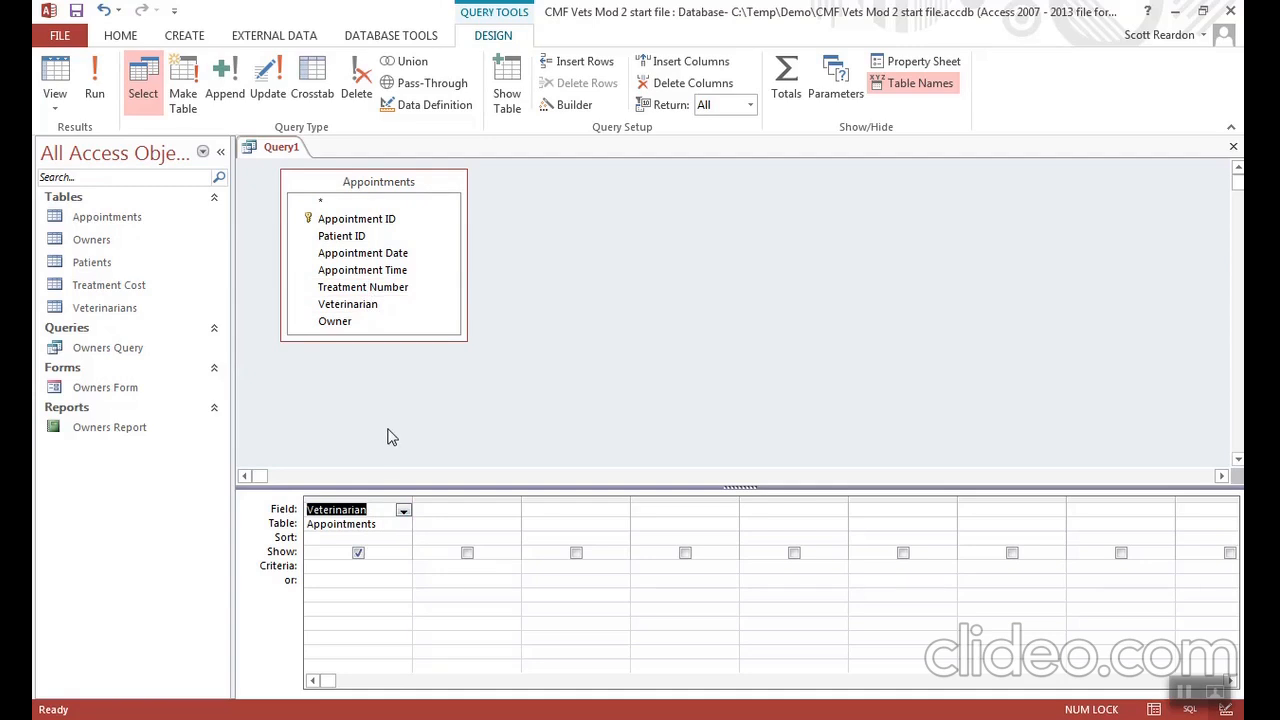
{"action": "double_click", "coordinate": [385, 255]}
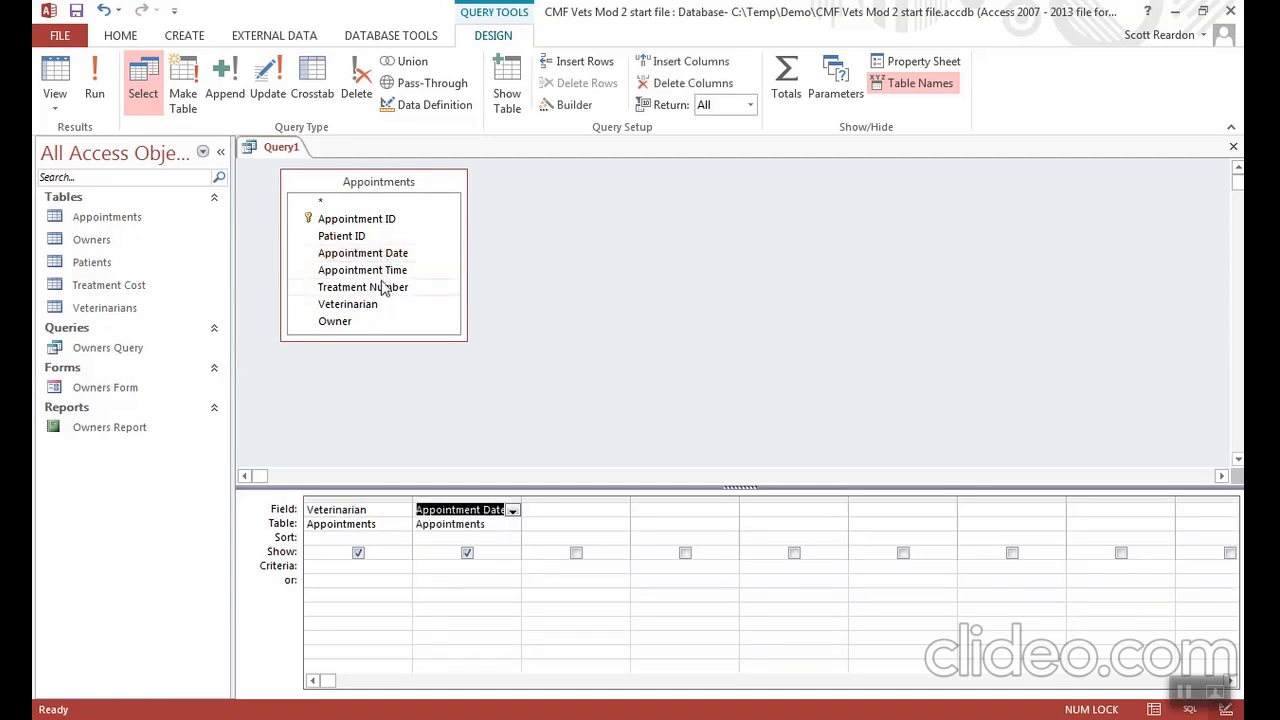
{"action": "double_click", "coordinate": [384, 272]}
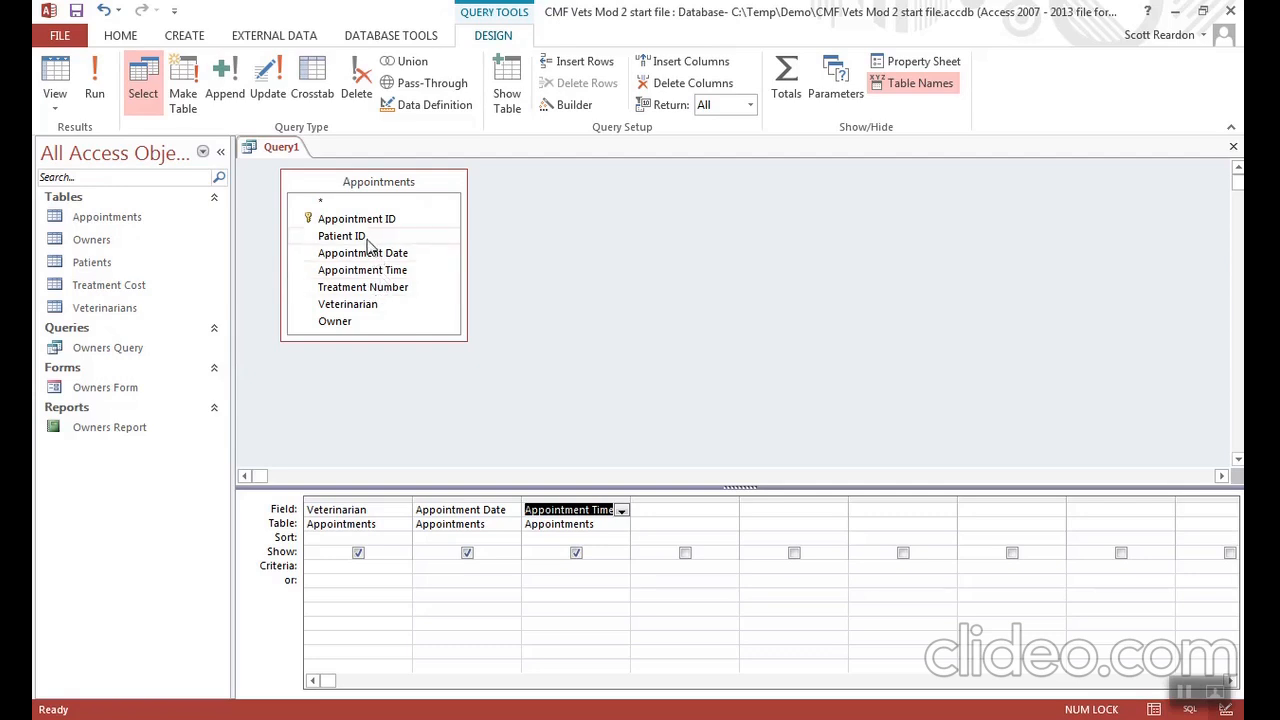
{"action": "double_click", "coordinate": [345, 236]}
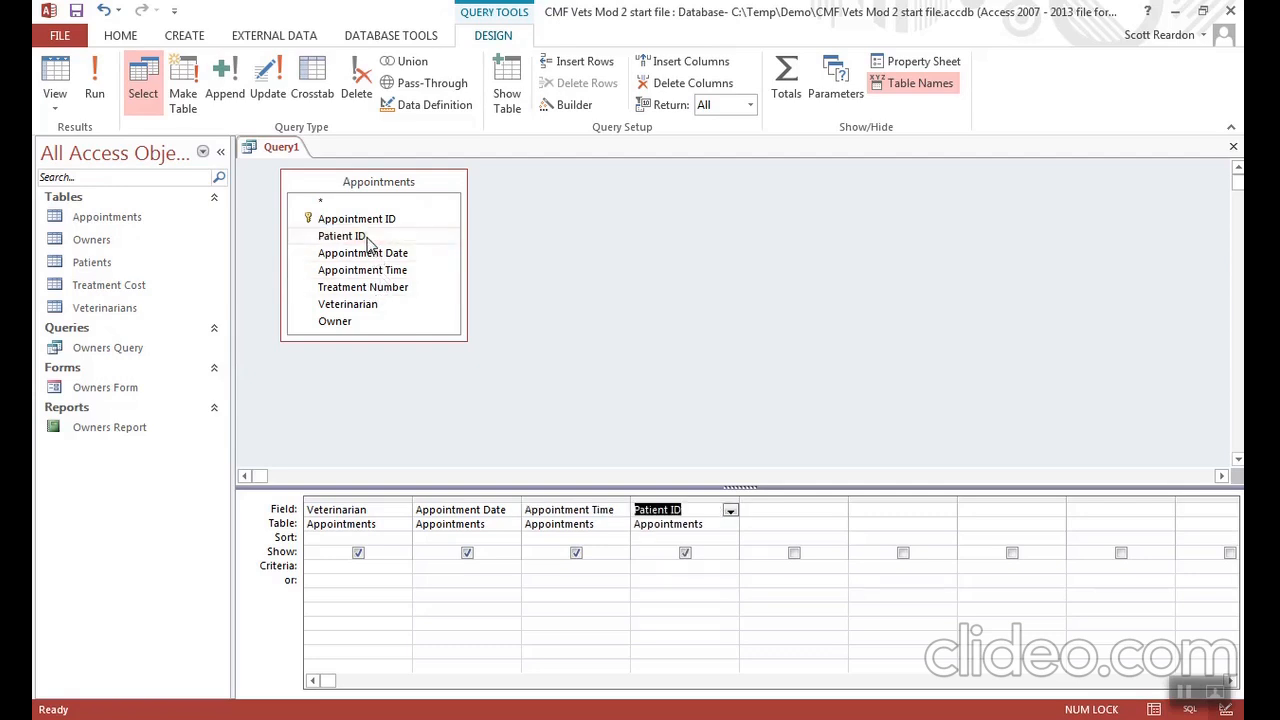
{"action": "left_click", "coordinate": [372, 288]}
{"action": "double_click", "coordinate": [372, 288]}
{"action": "double_click", "coordinate": [340, 322]}
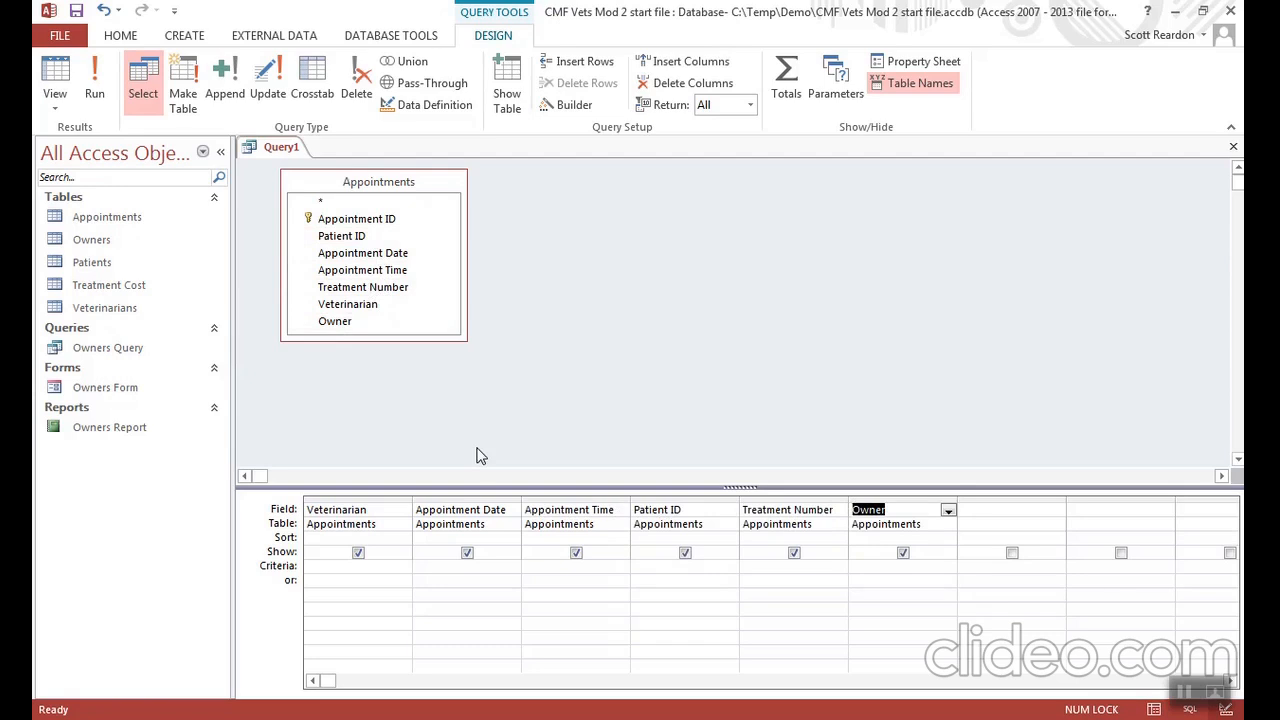
- Set the Veterinarian criterion to G01 and run the query
{"action": "left_click", "coordinate": [327, 568]}
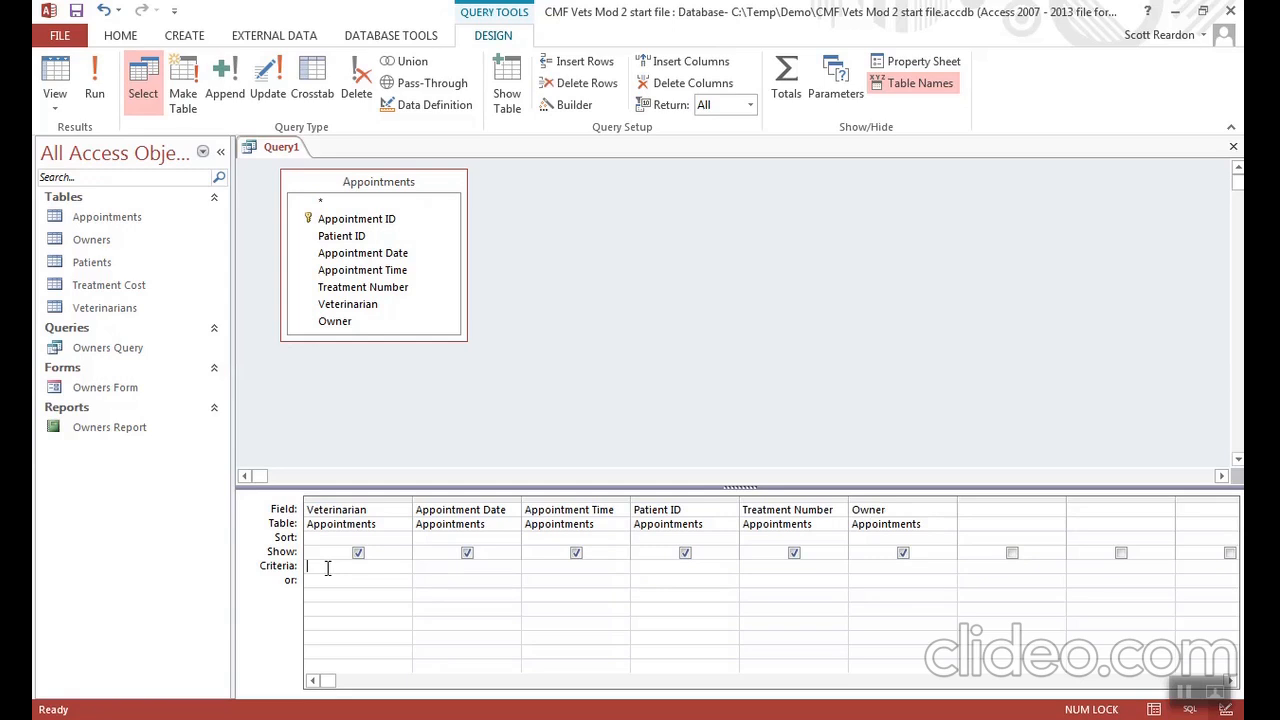
{"action": "type", "text": "G"}
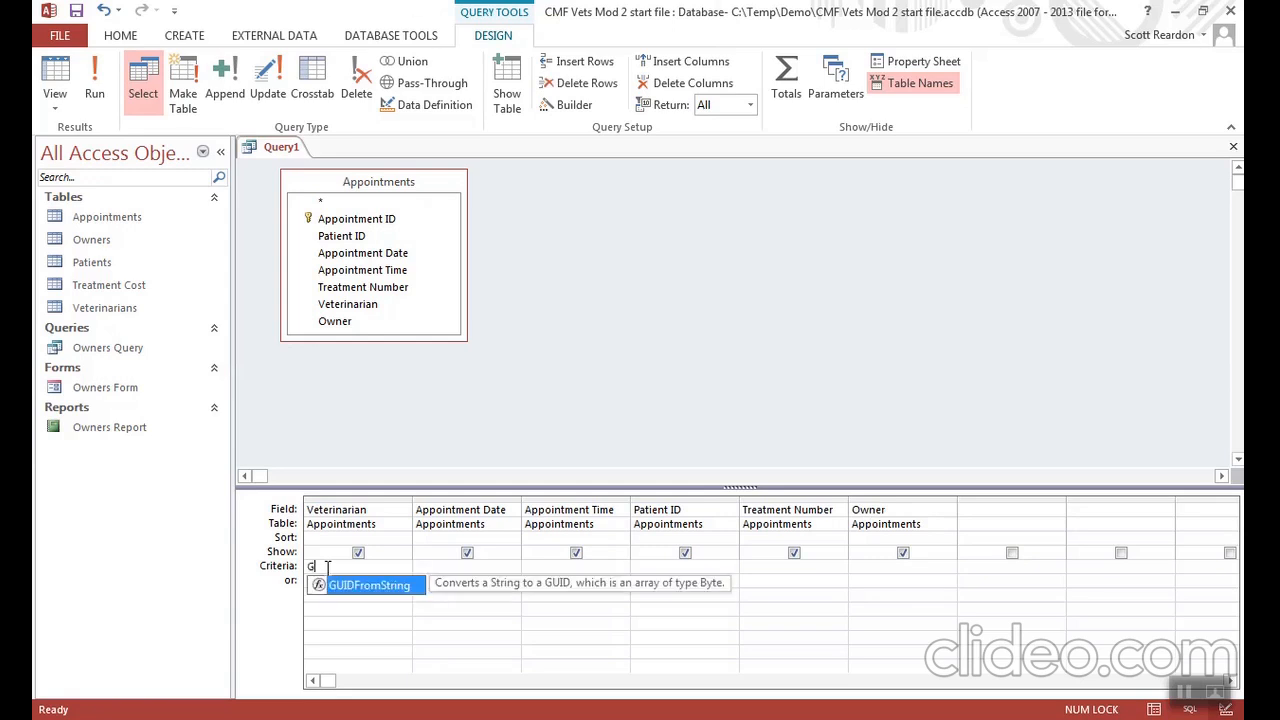
{"action": "type", "text": "01"}
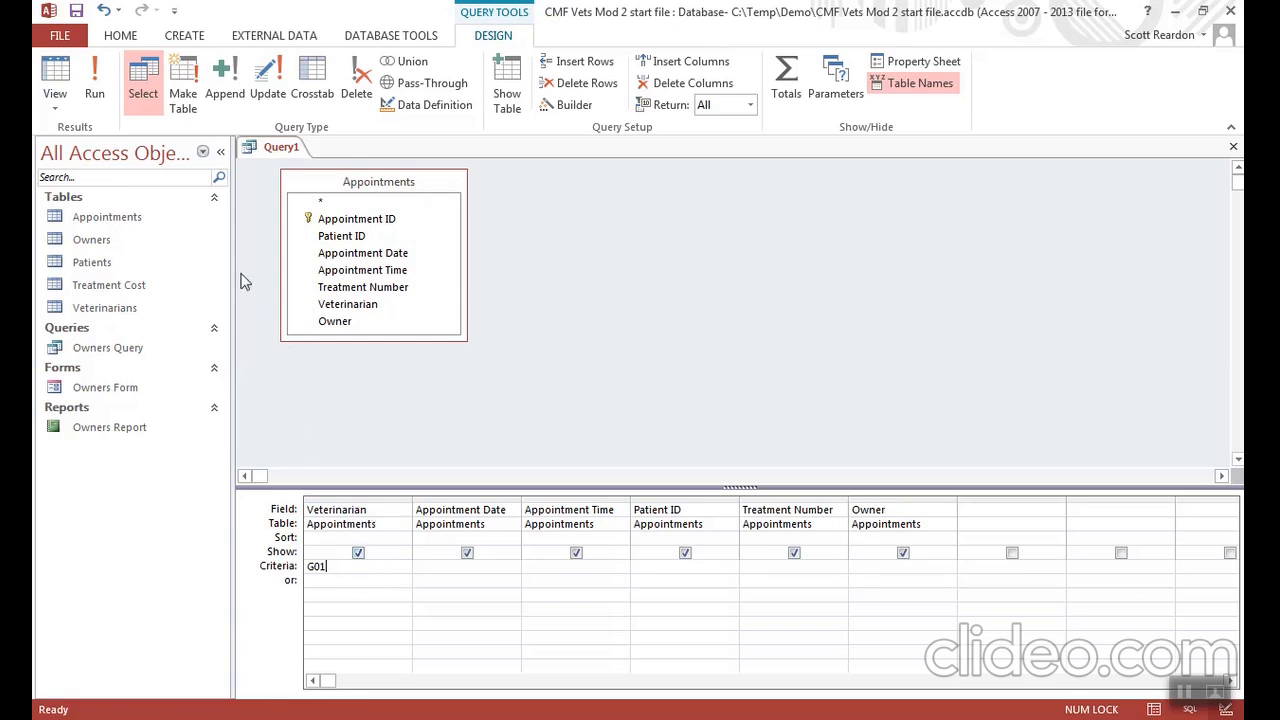
{"action": "left_click", "coordinate": [95, 90]}
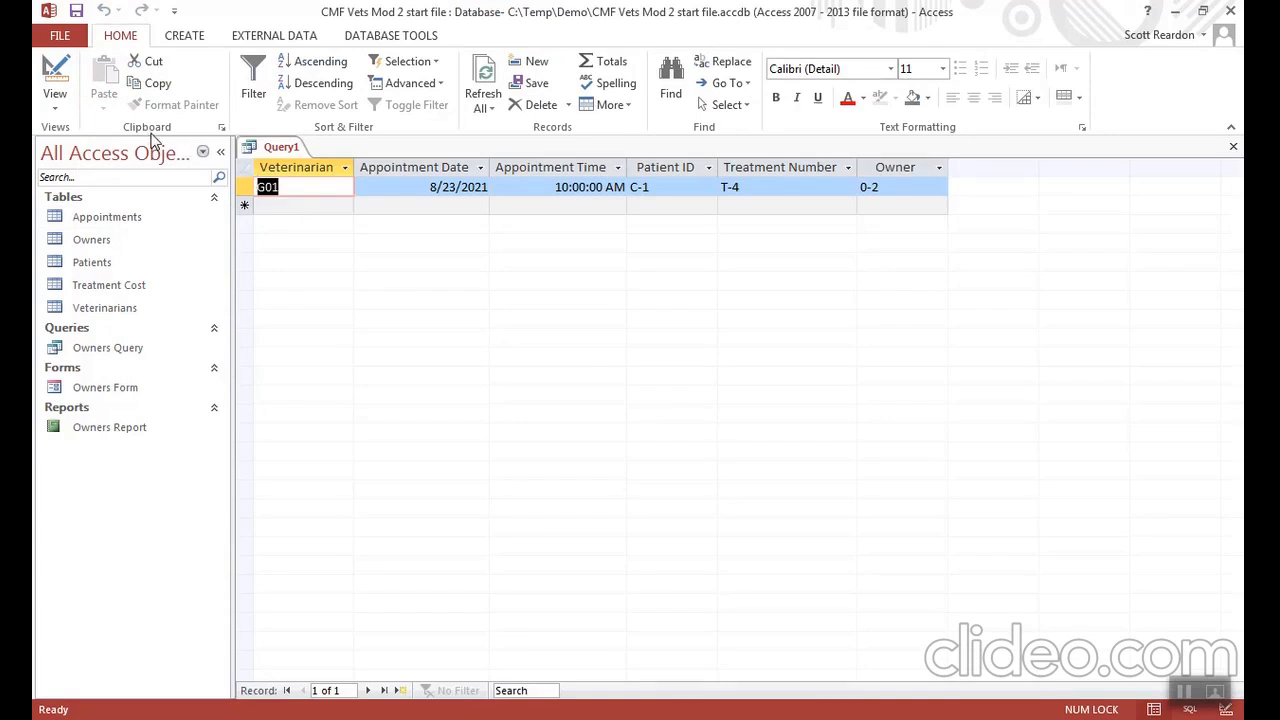
- Save the query as Q01 and close it
{"action": "left_click", "coordinate": [77, 12]}
{"action": "type", "text": "Q01"}
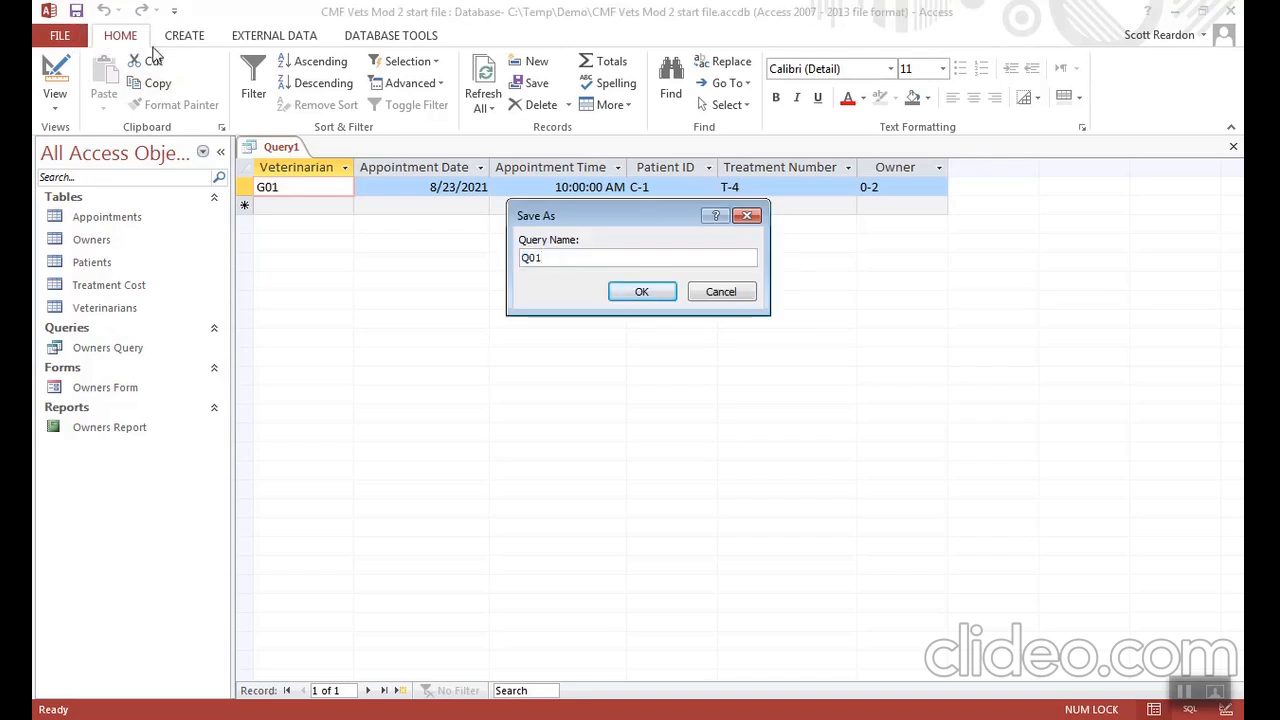
{"action": "left_click", "coordinate": [622, 291]}
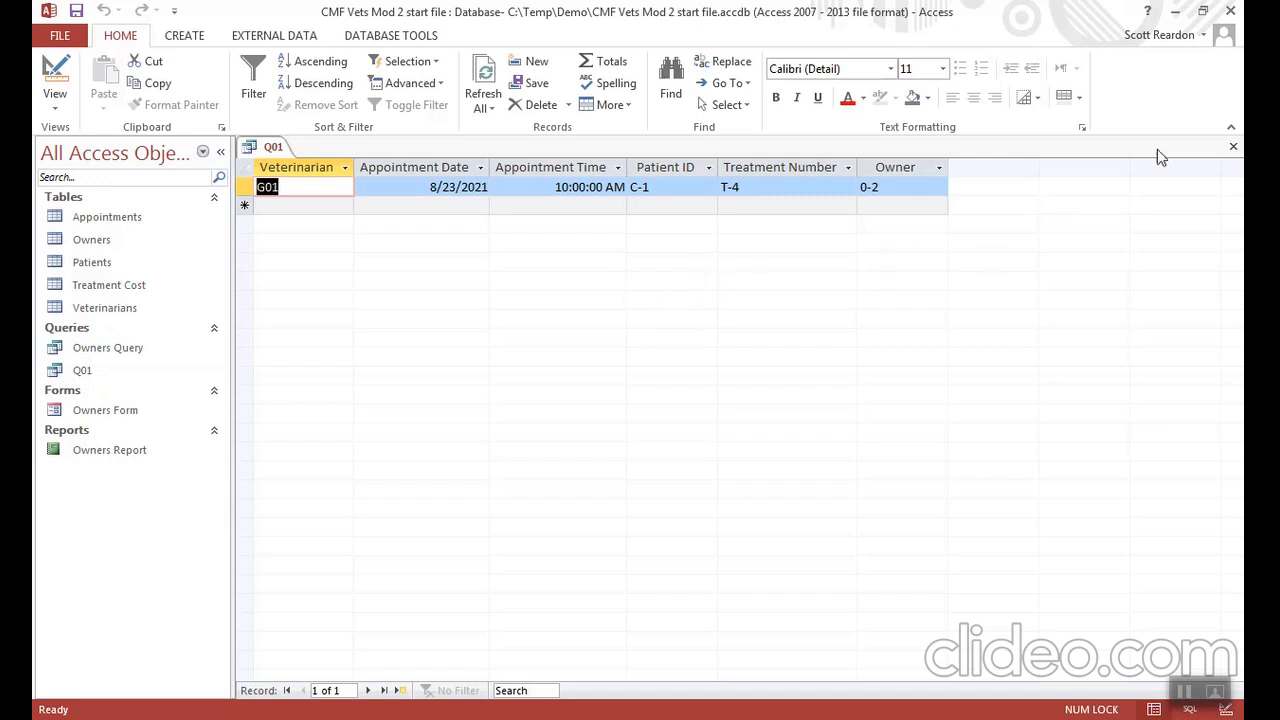
{"action": "left_click", "coordinate": [1233, 147]}
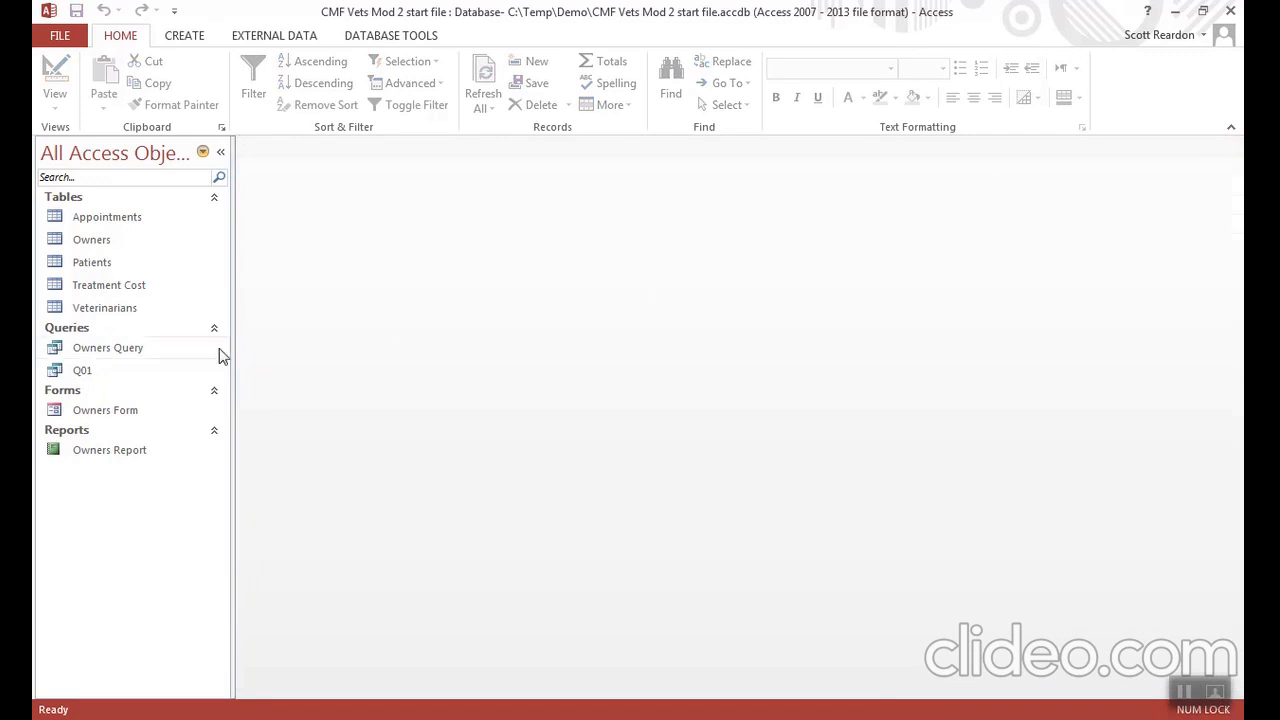
- Open Owners Query in Design View, set the Owner Last Name criterion to K*, and run it
{"action": "right_click", "coordinate": [116, 357]}
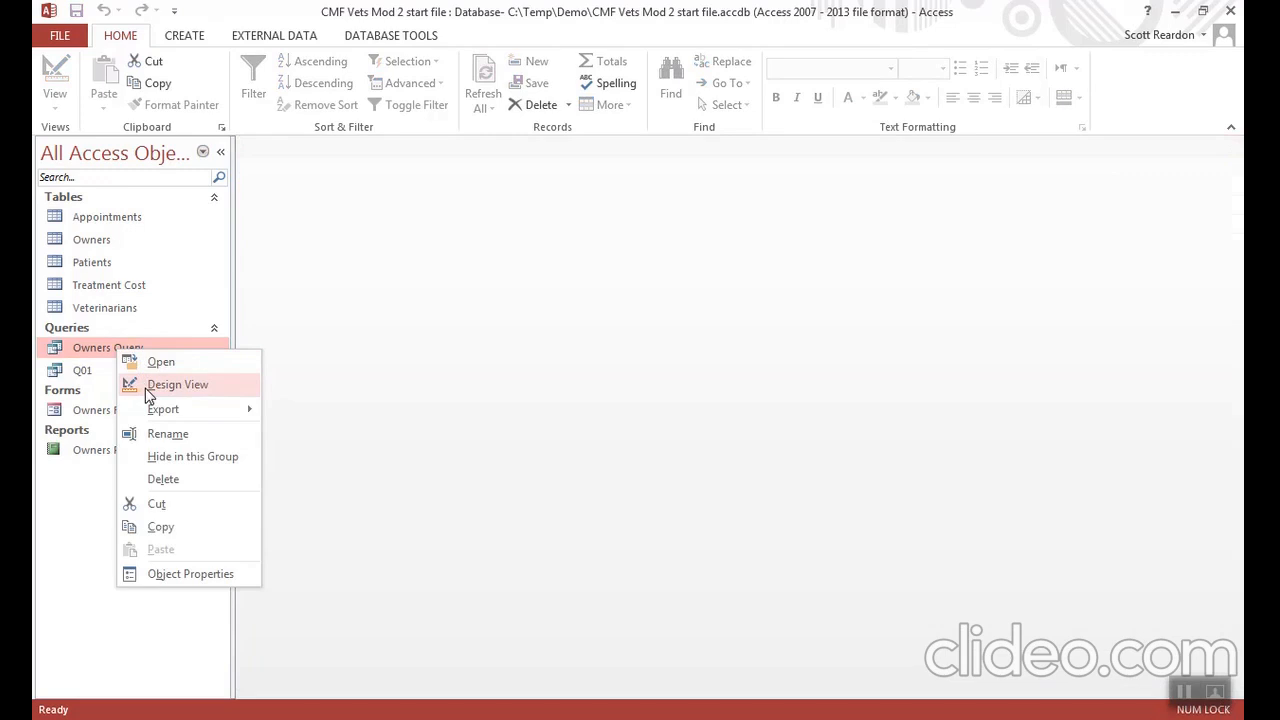
{"action": "left_click", "coordinate": [147, 392]}
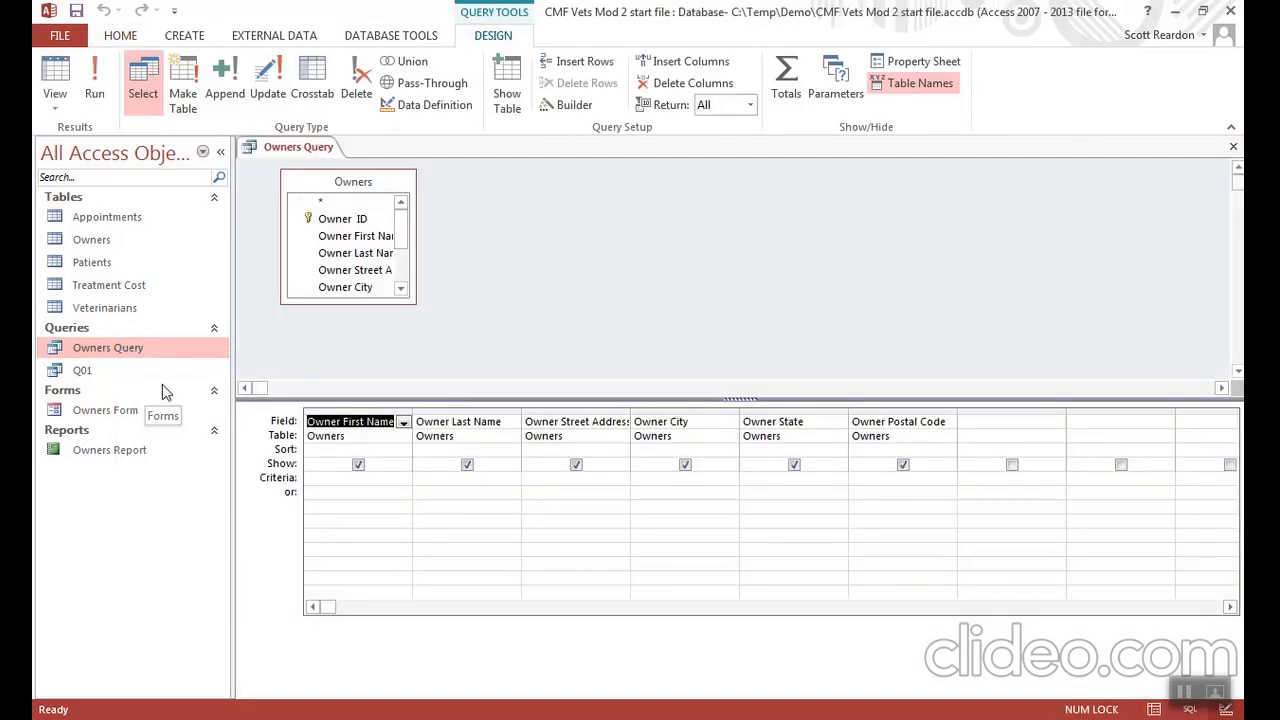
{"action": "left_click", "coordinate": [423, 478]}
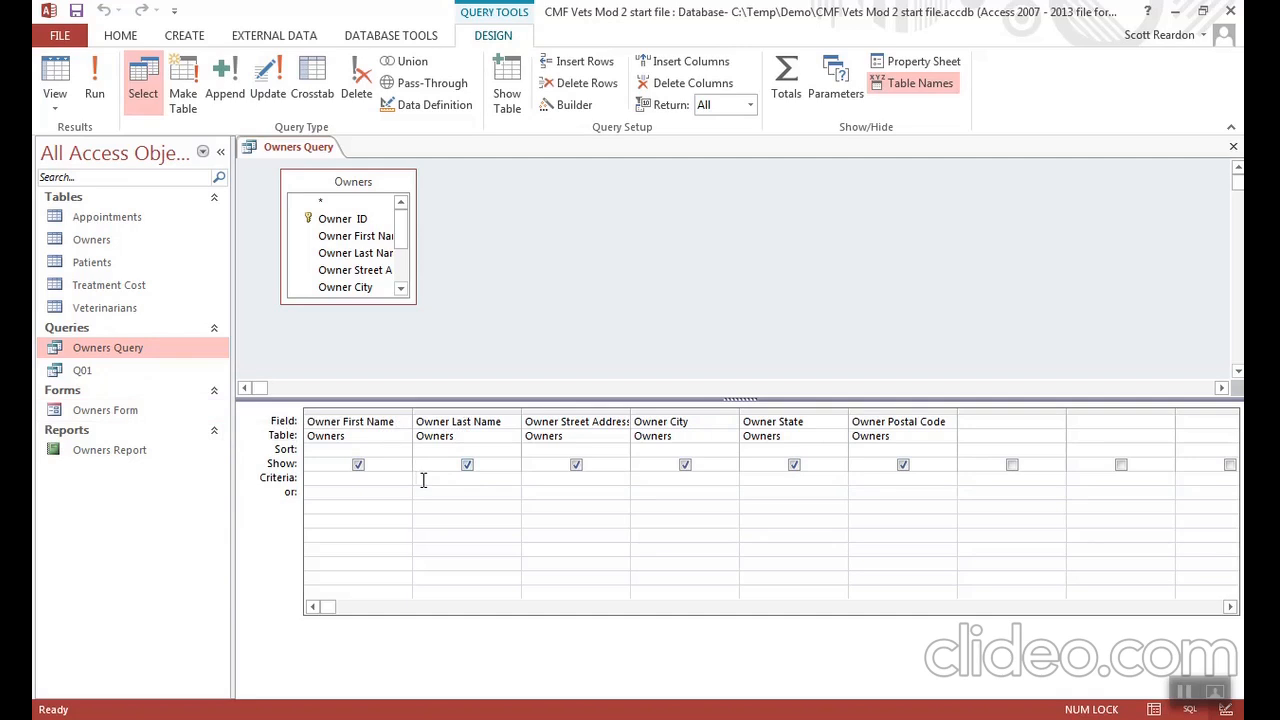
{"action": "type", "text": "K"}
{"action": "type", "text": "i"}
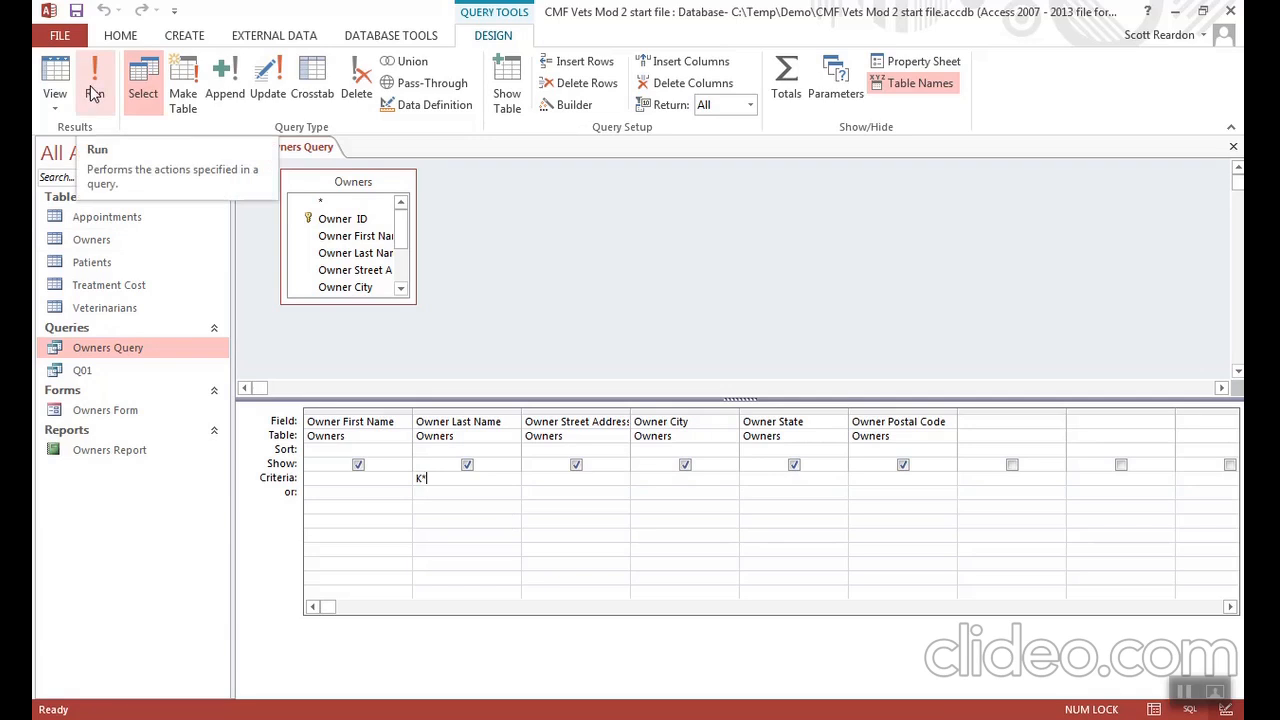
{"action": "left_click", "coordinate": [92, 93]}
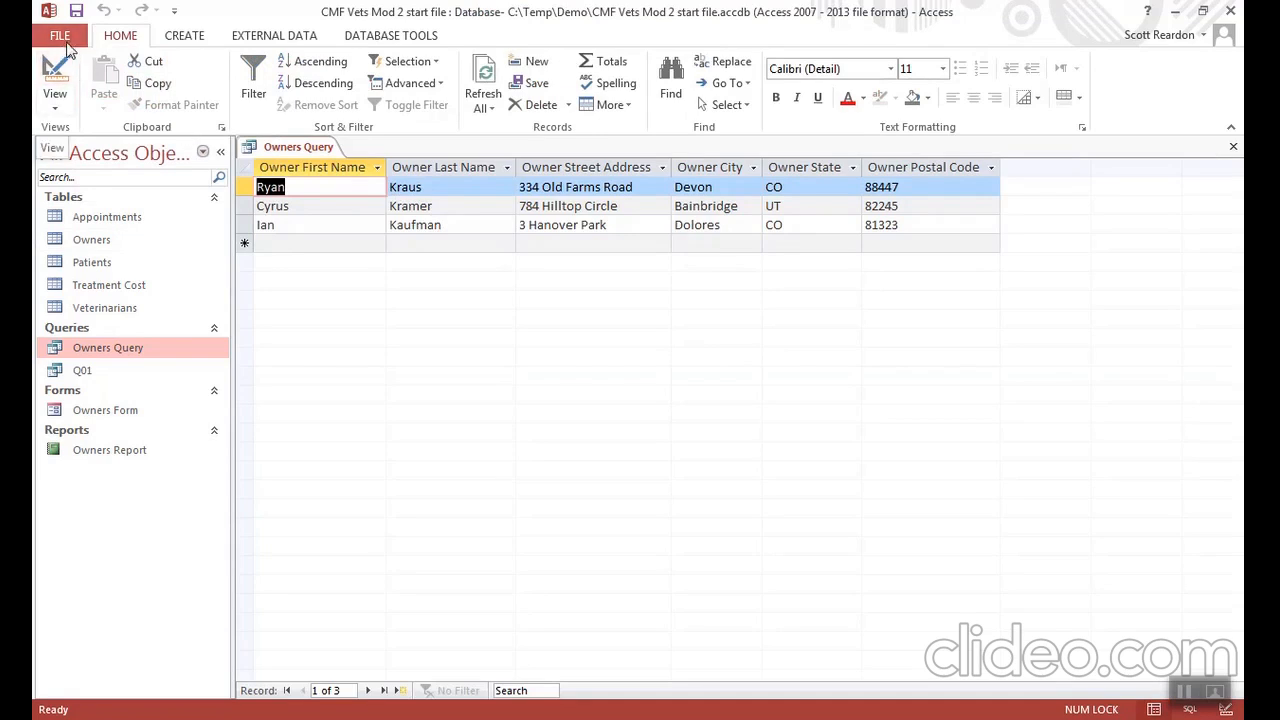
- Save the modified Owners Query as a new query object named Q02 and close it
{"action": "left_click", "coordinate": [63, 37]}
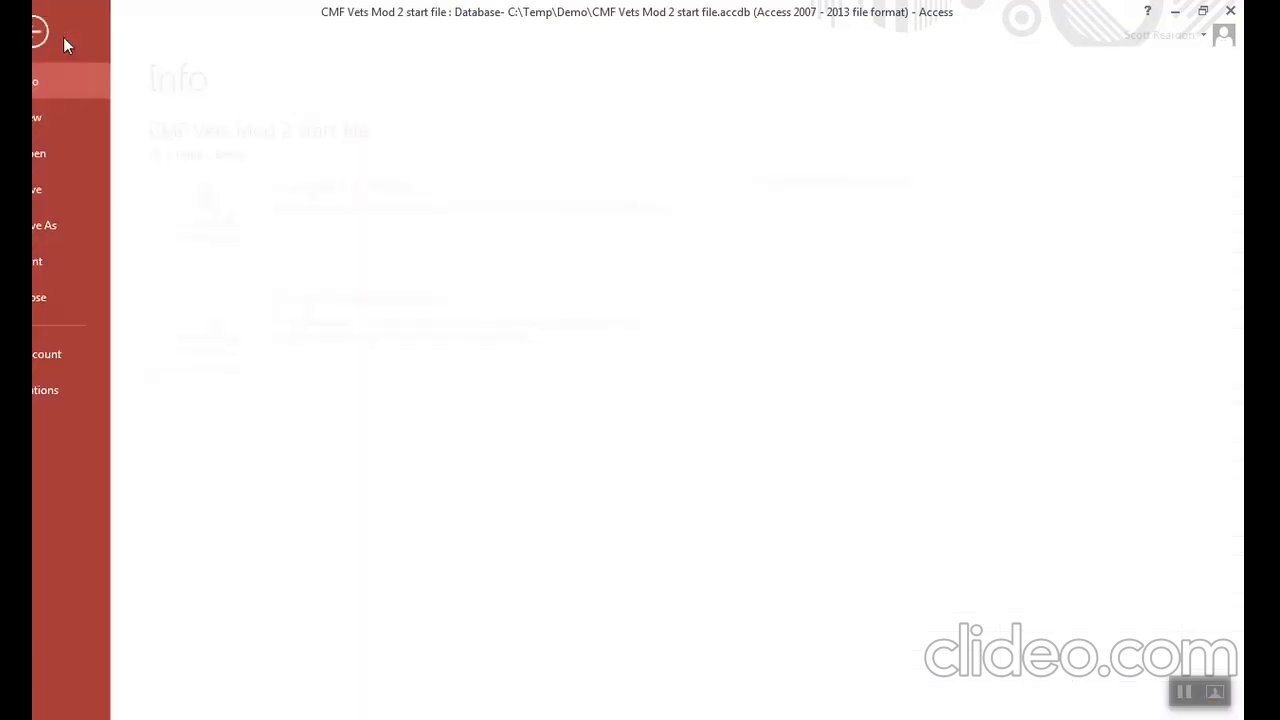
{"action": "left_click", "coordinate": [98, 234]}
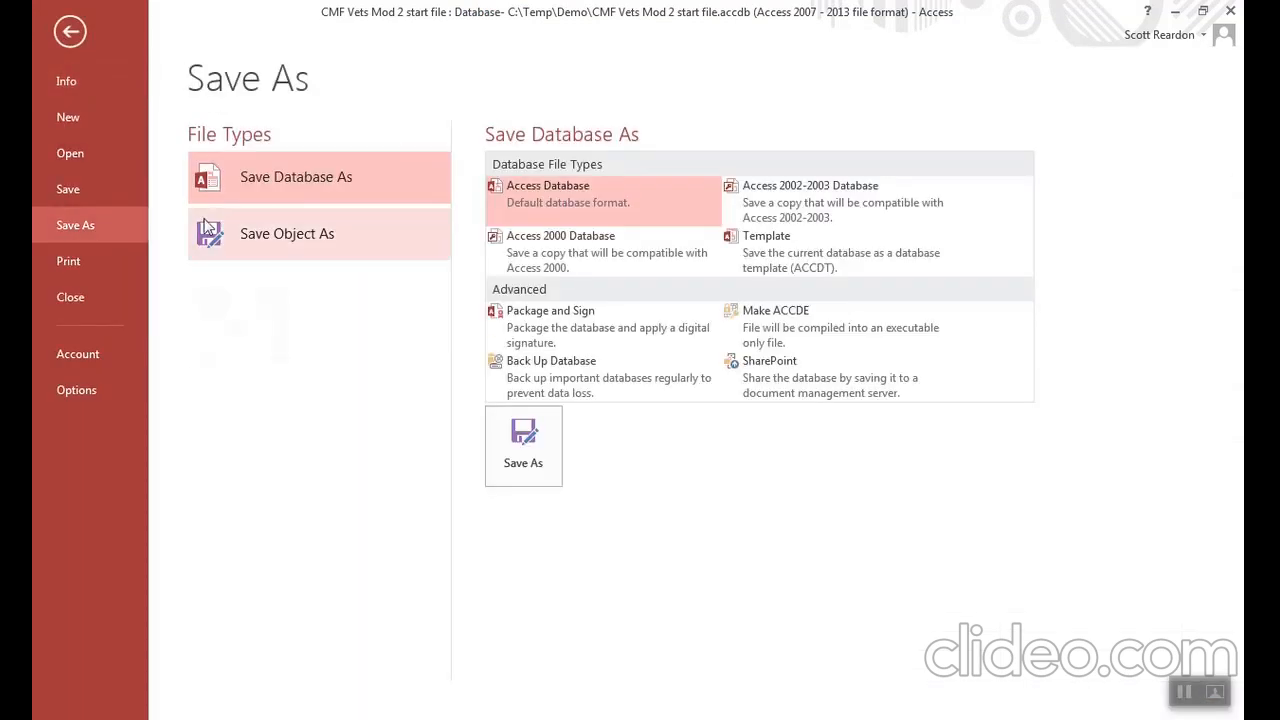
{"action": "left_click", "coordinate": [283, 242]}
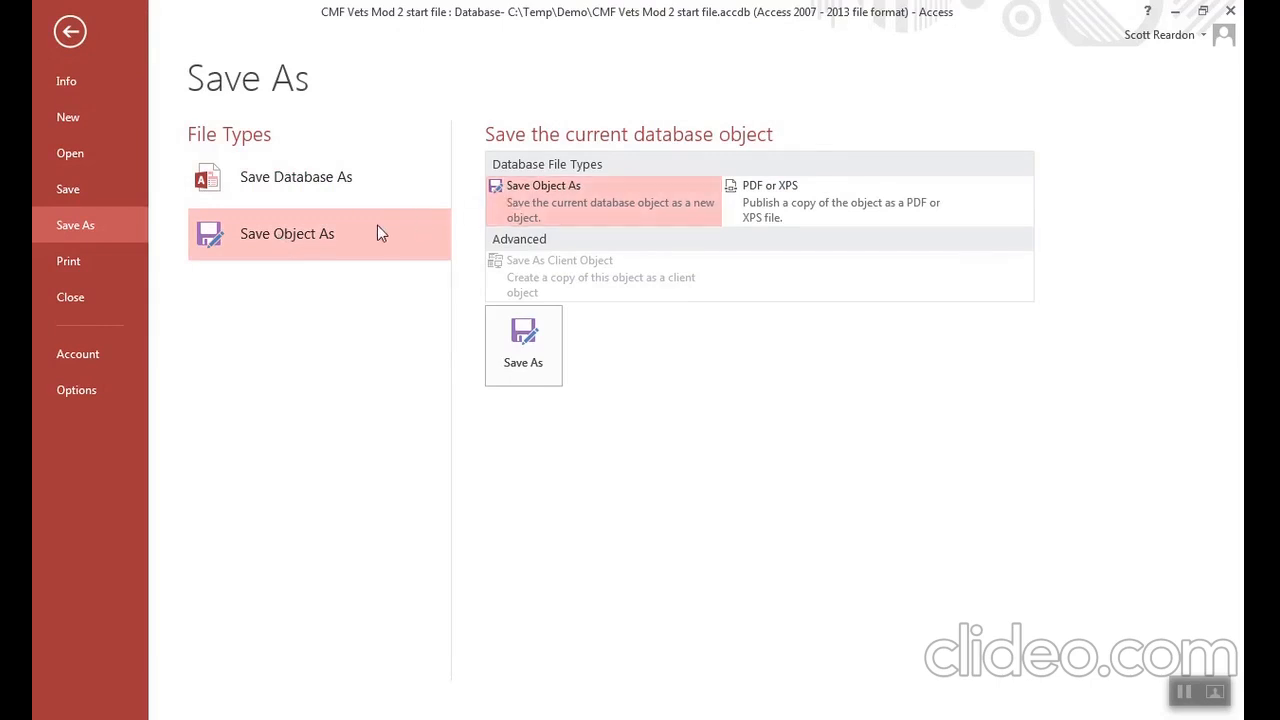
{"action": "left_click", "coordinate": [518, 343]}
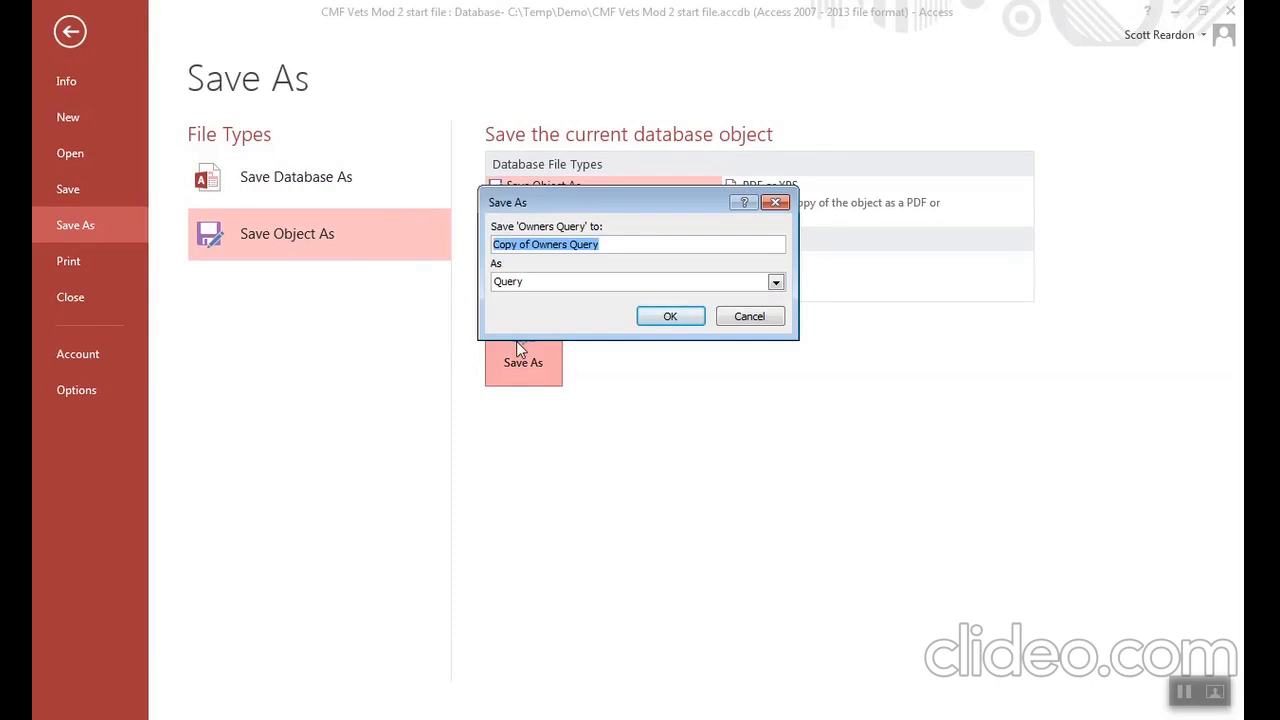
{"action": "type", "text": "Q02"}
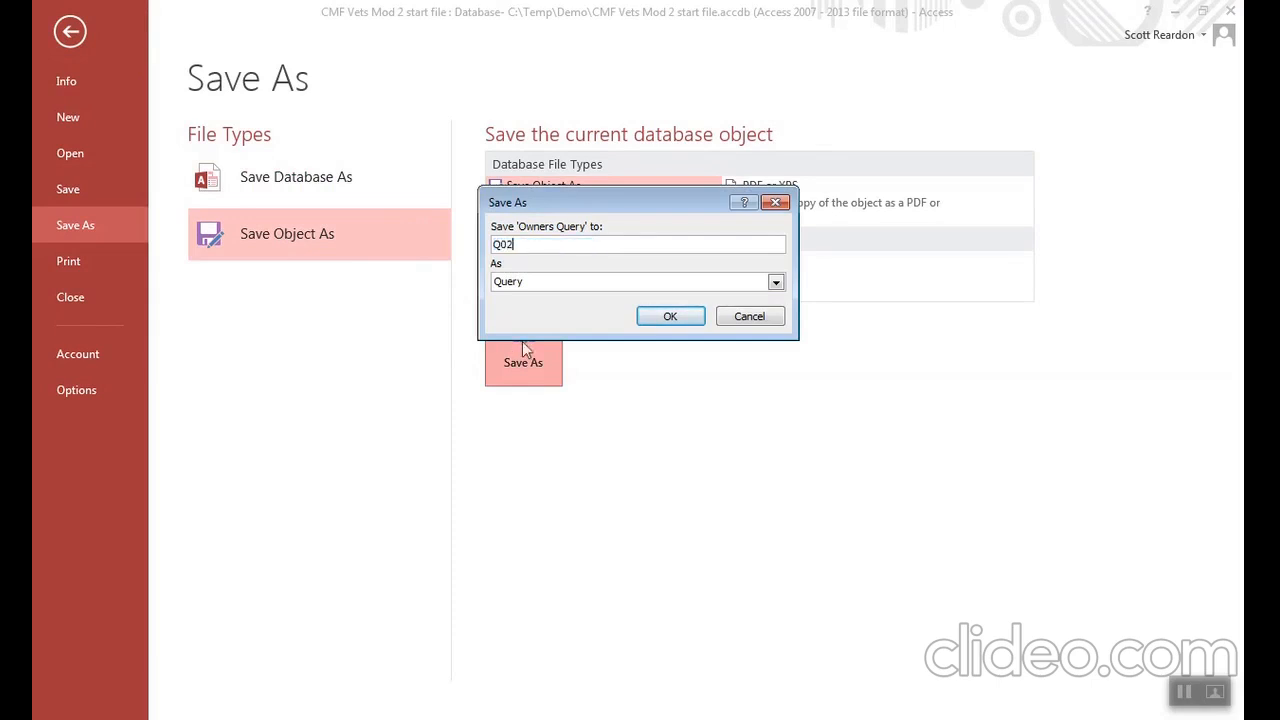
{"action": "left_click", "coordinate": [669, 317]}
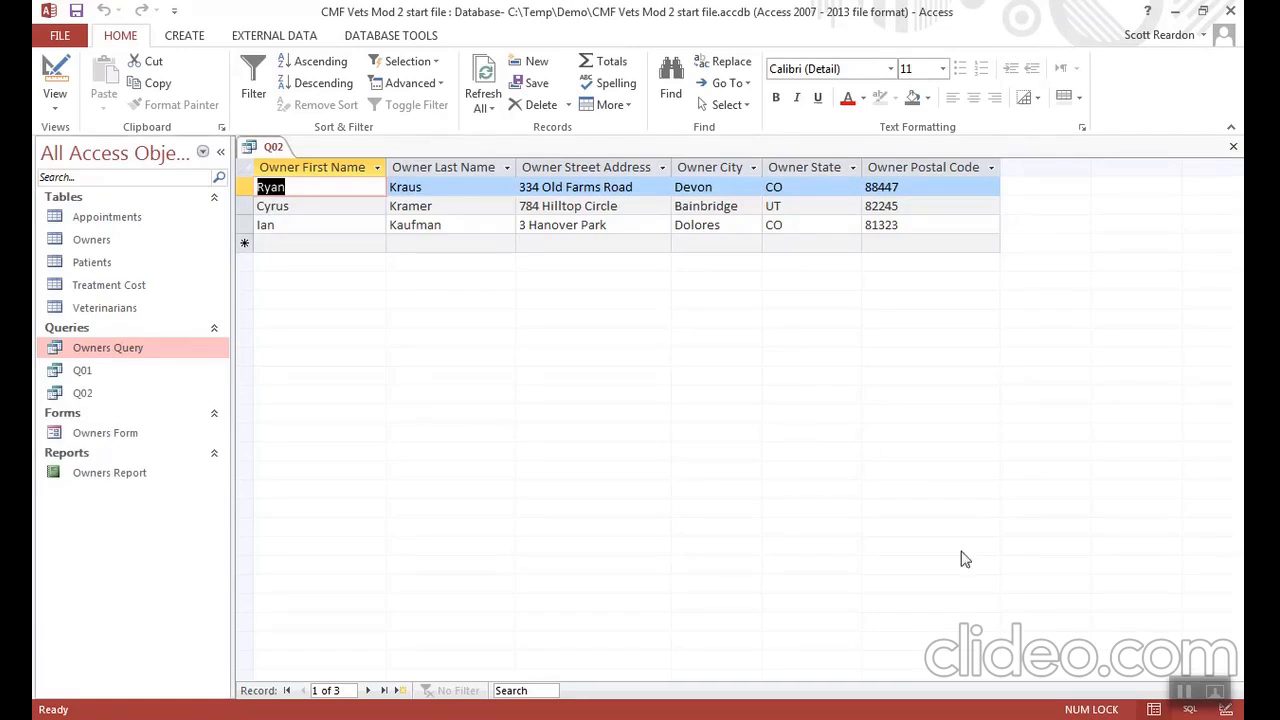
{"action": "left_click", "coordinate": [1182, 694]}
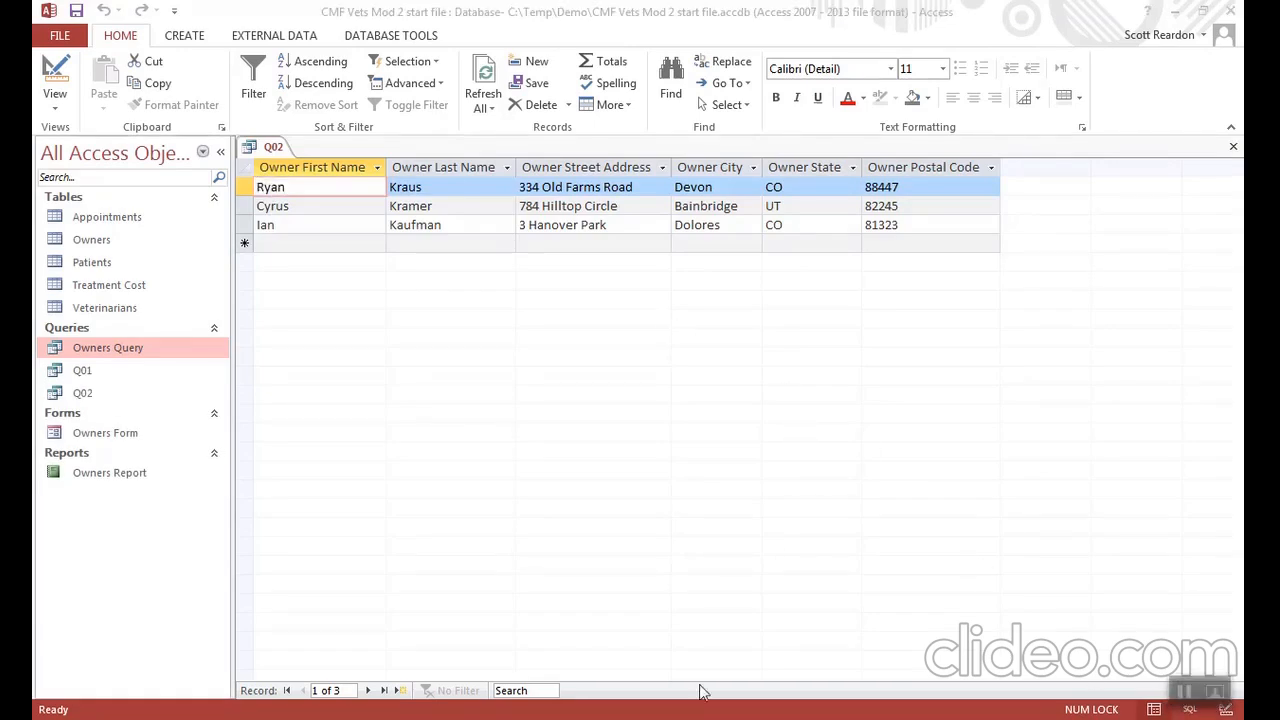
{"action": "left_click", "coordinate": [1232, 147]}
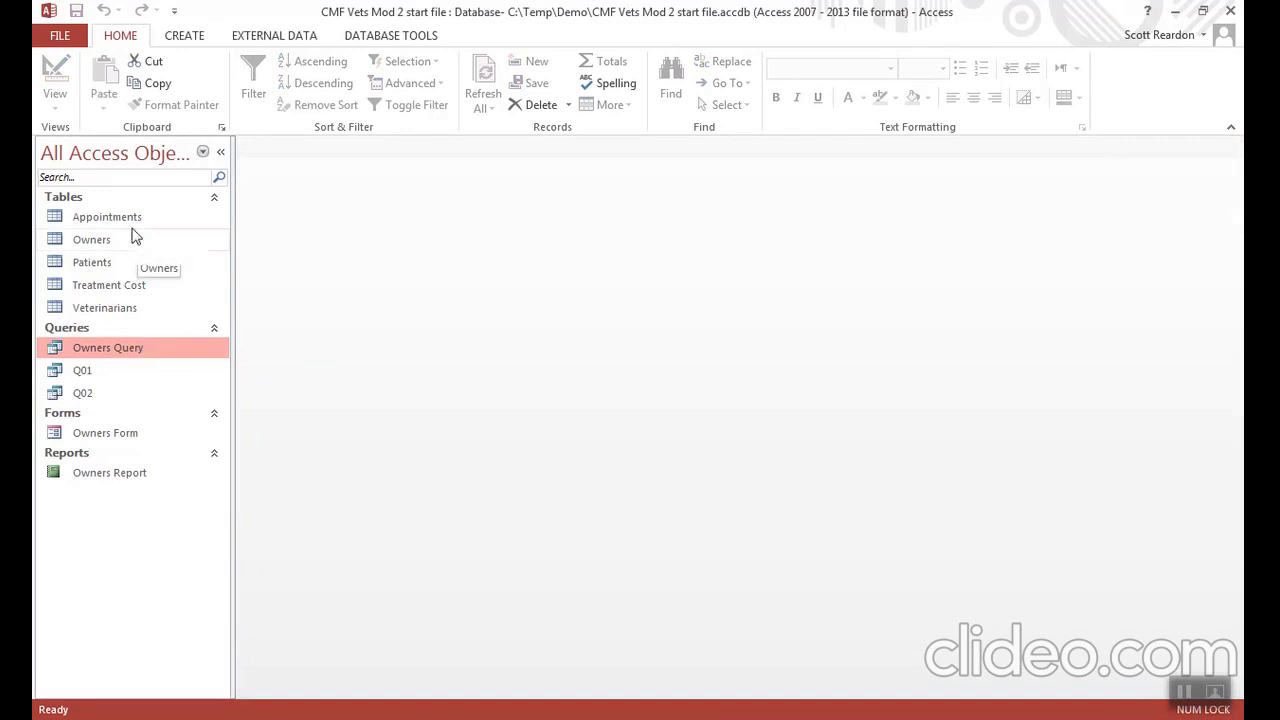
- Open Owners Query in Design View and enlarge the Owners field list and the pane that holds it
{"action": "right_click", "coordinate": [135, 355]}
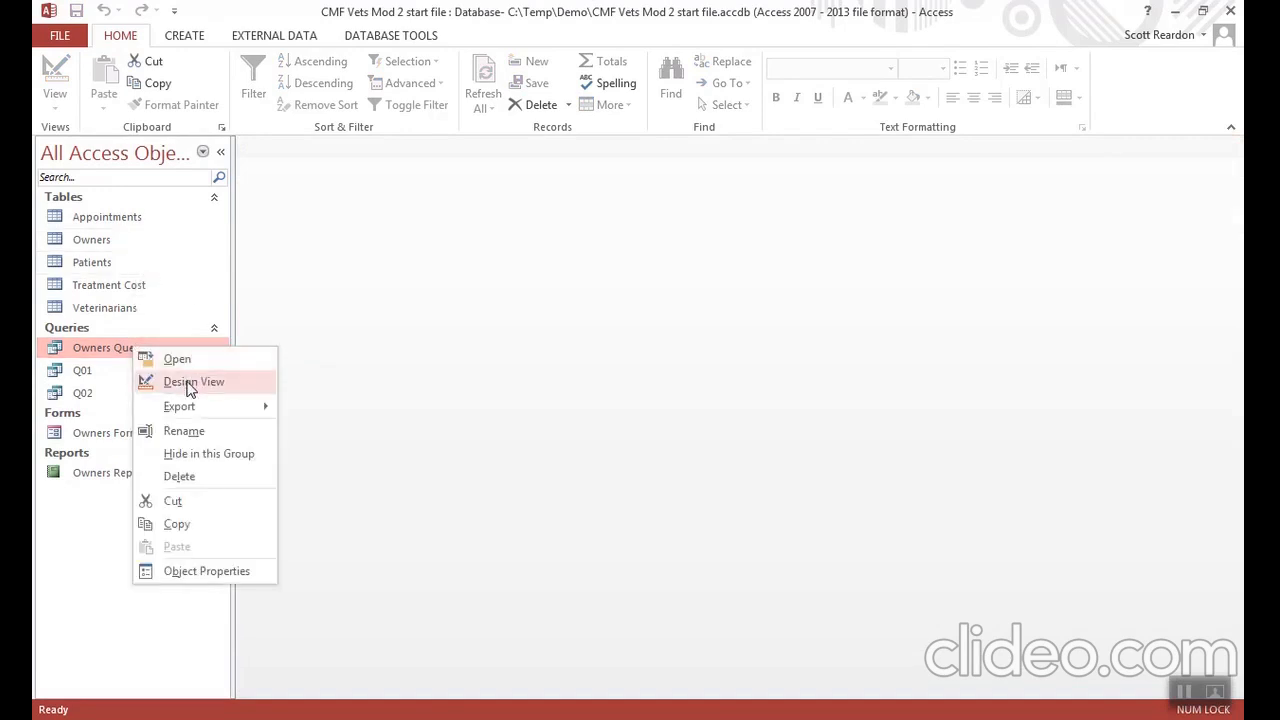
{"action": "left_click", "coordinate": [190, 381]}
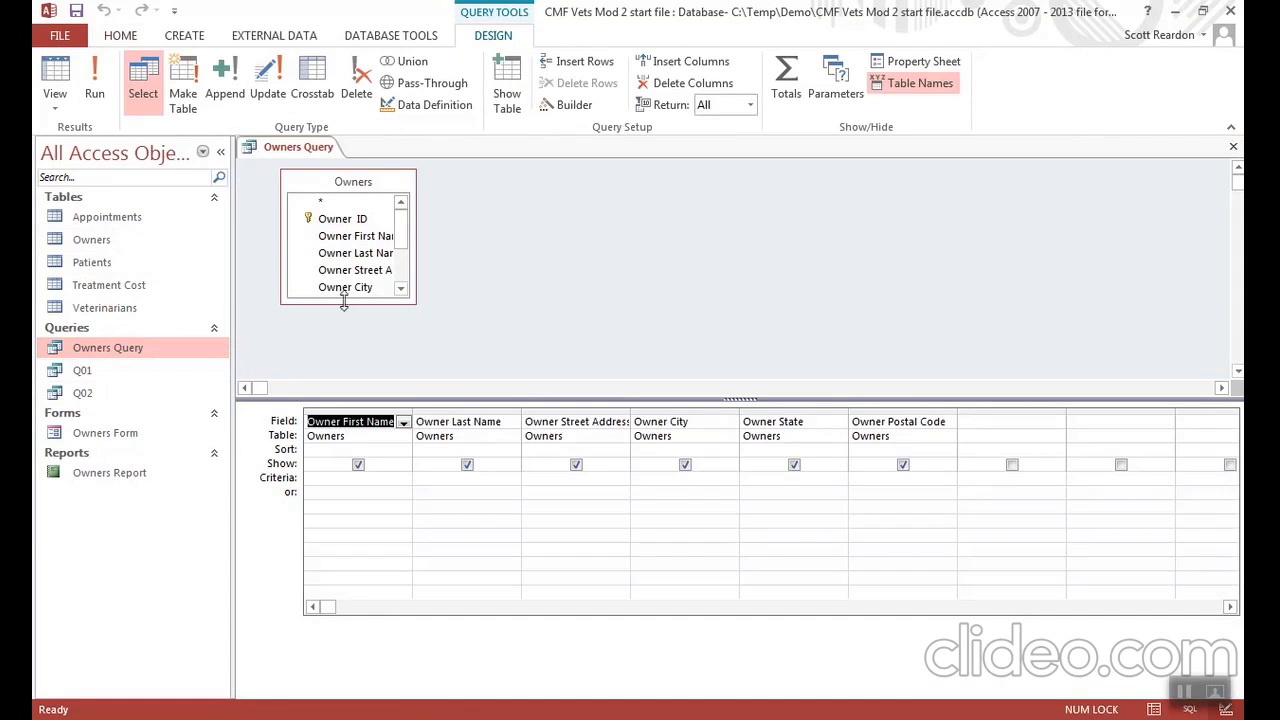
{"action": "left_click_drag", "start_coordinate": [409, 303], "coordinate": [471, 378]}
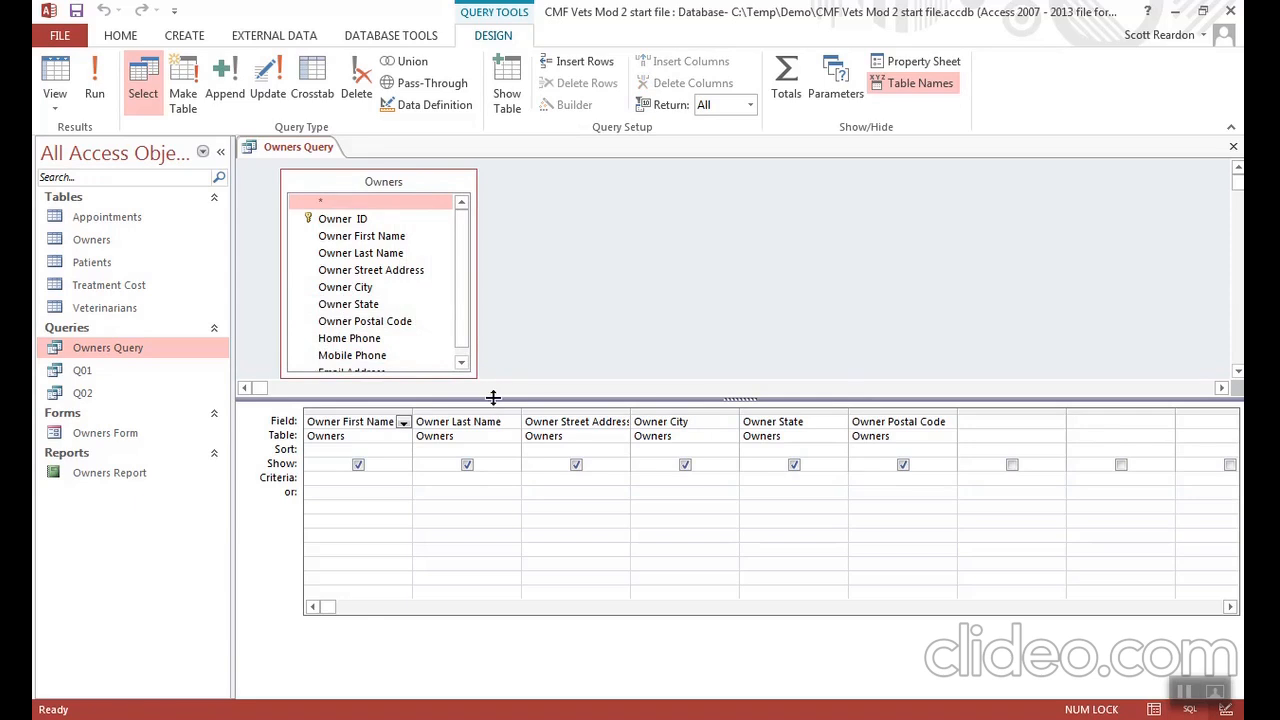
{"action": "left_click_drag", "start_coordinate": [528, 398], "coordinate": [527, 425]}
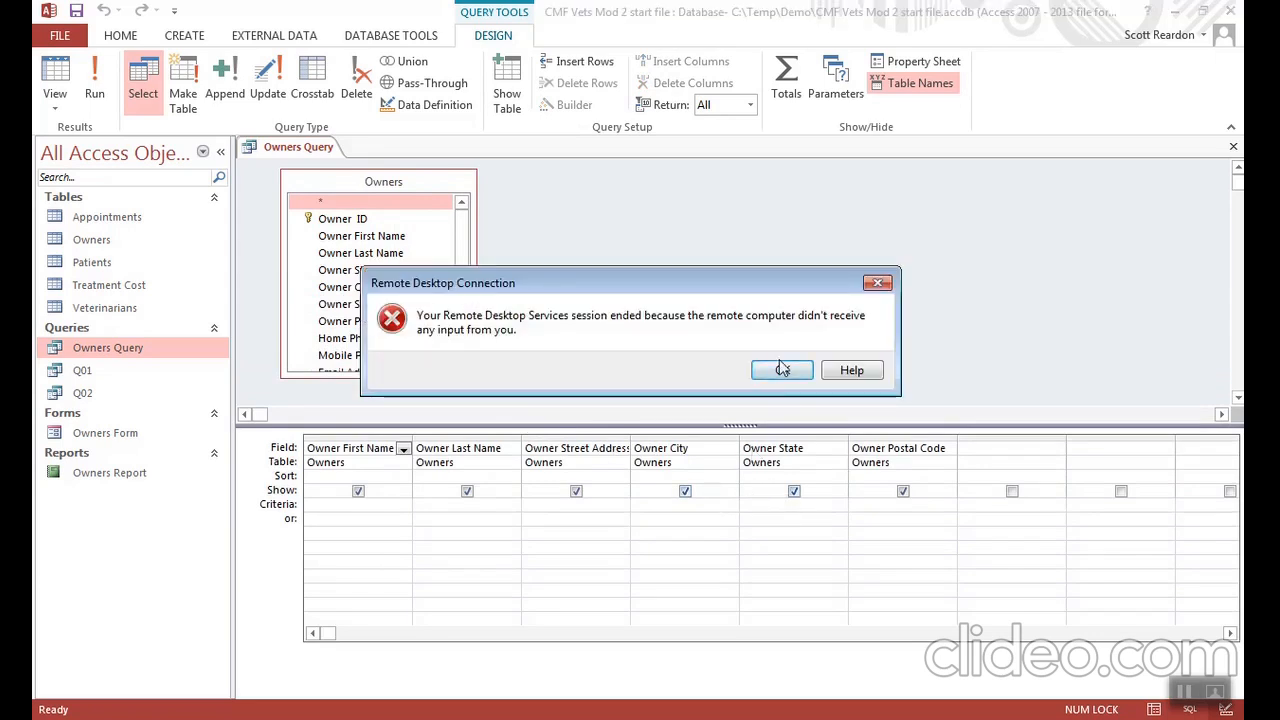
- Dismiss the remote desktop message and set the Owner State criterion in Owners Query to the parameter [Enter State]
{"action": "left_click", "coordinate": [782, 371]}
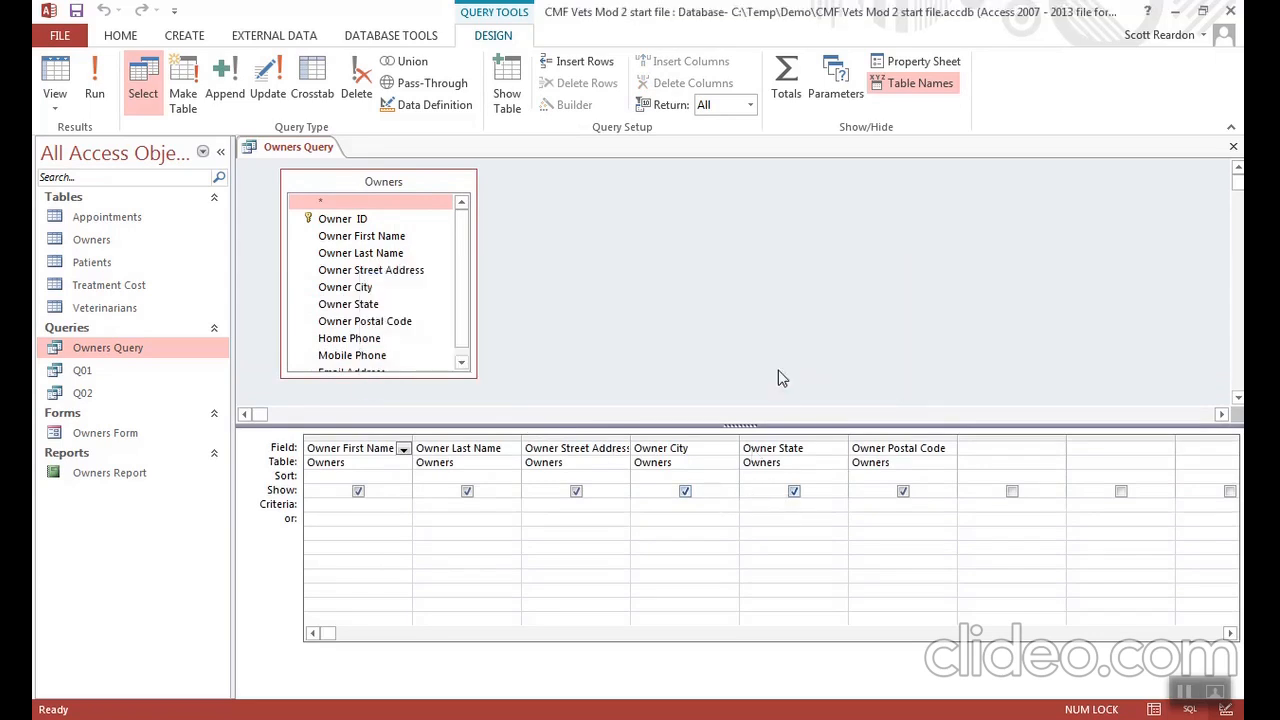
{"action": "left_click", "coordinate": [752, 504]}
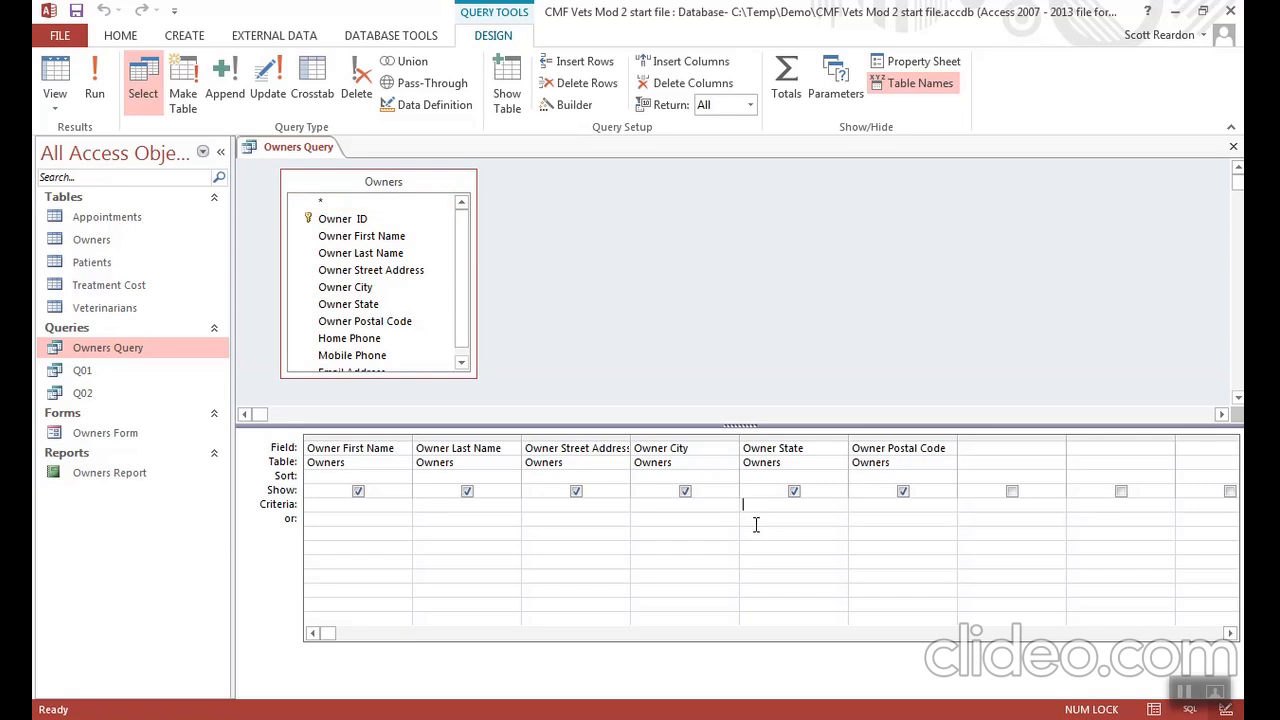
{"action": "type", "text": "[Enter State]"}
- Run the parameter query with CO as the state
{"action": "left_click", "coordinate": [94, 93]}
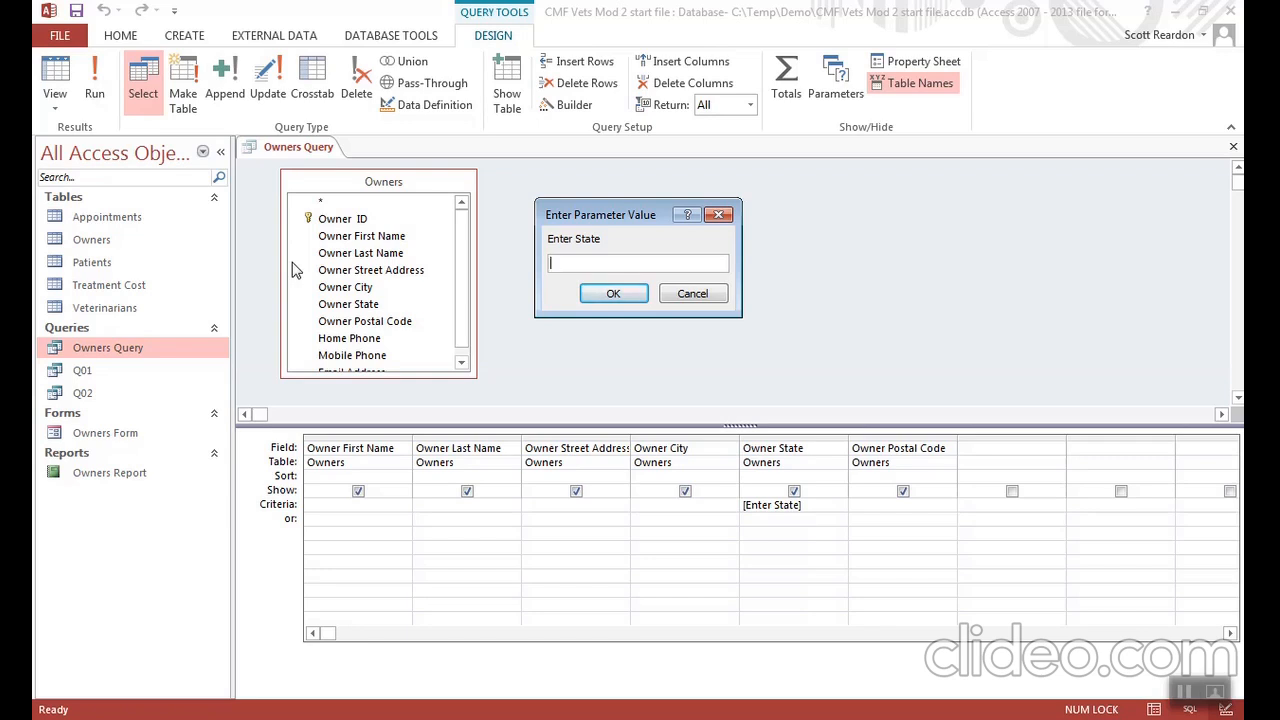
{"action": "type", "text": "CO"}
{"action": "left_click", "coordinate": [613, 294]}
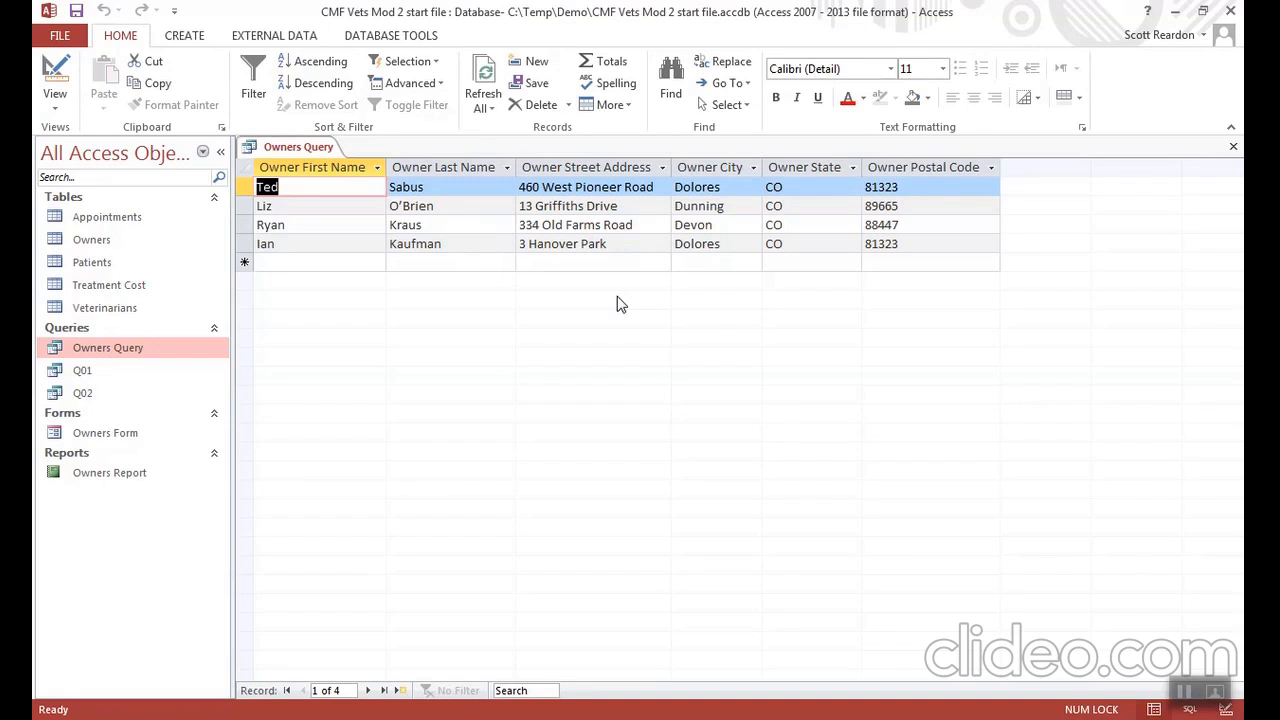
- Save the parameter query as a new query object named Owner - State Query and close it
{"action": "left_click", "coordinate": [67, 40]}
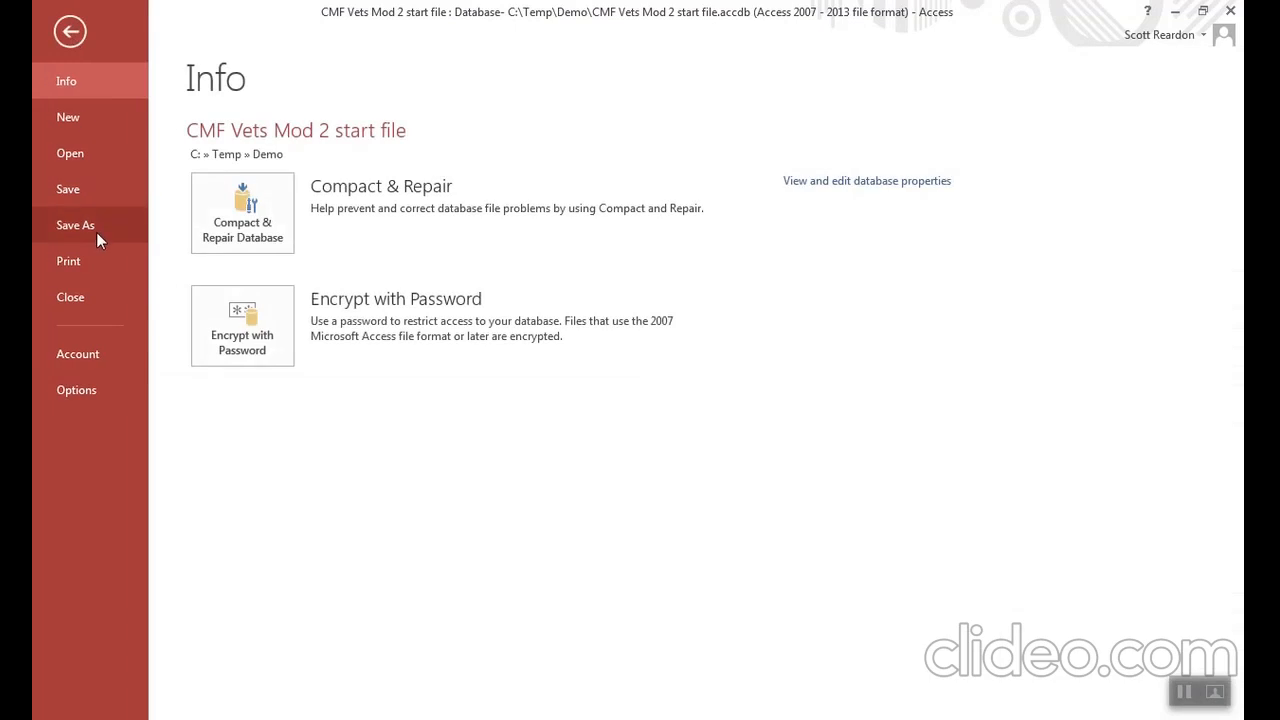
{"action": "left_click", "coordinate": [96, 231]}
{"action": "left_click", "coordinate": [238, 234]}
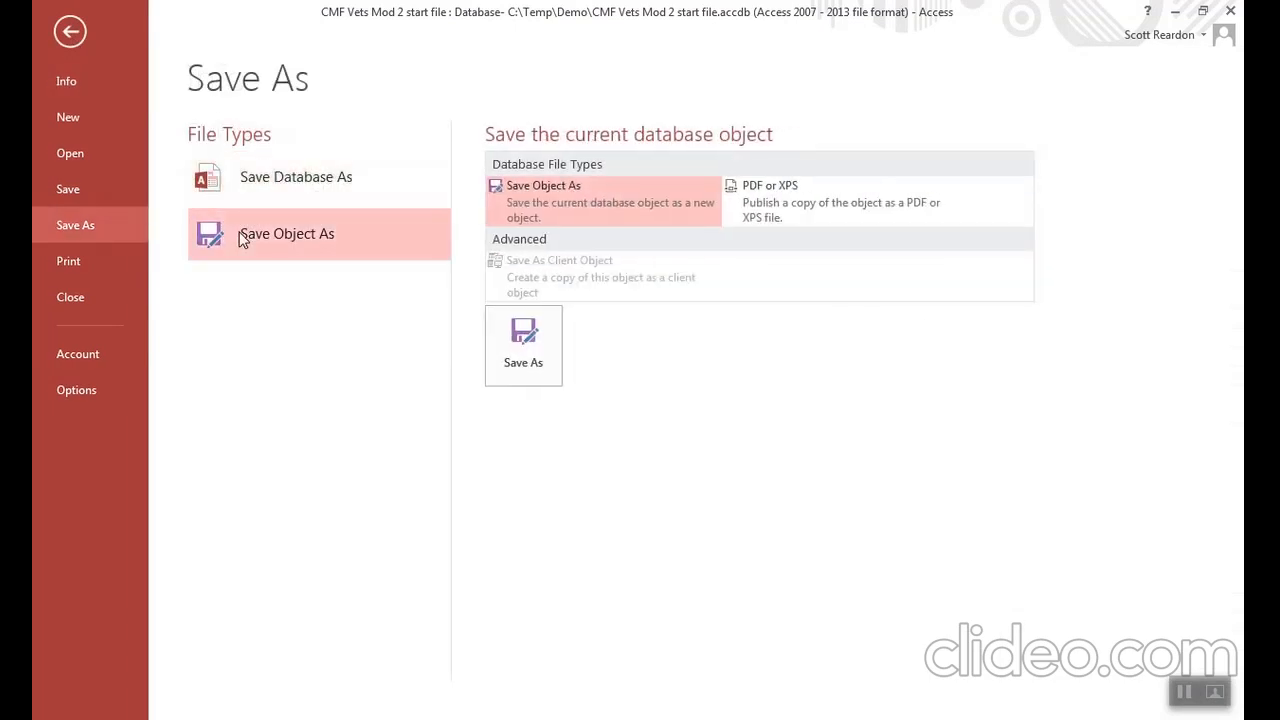
{"action": "left_click", "coordinate": [523, 350]}
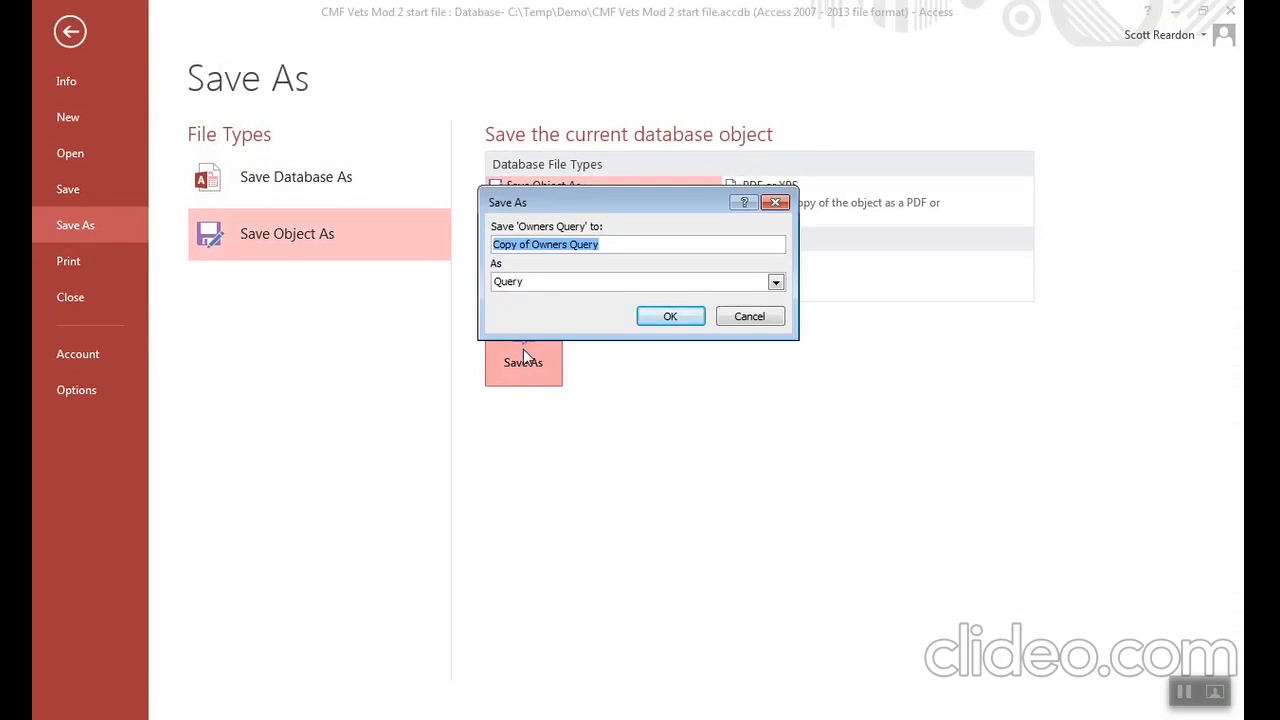
{"action": "type", "text": "Owner - State Query"}
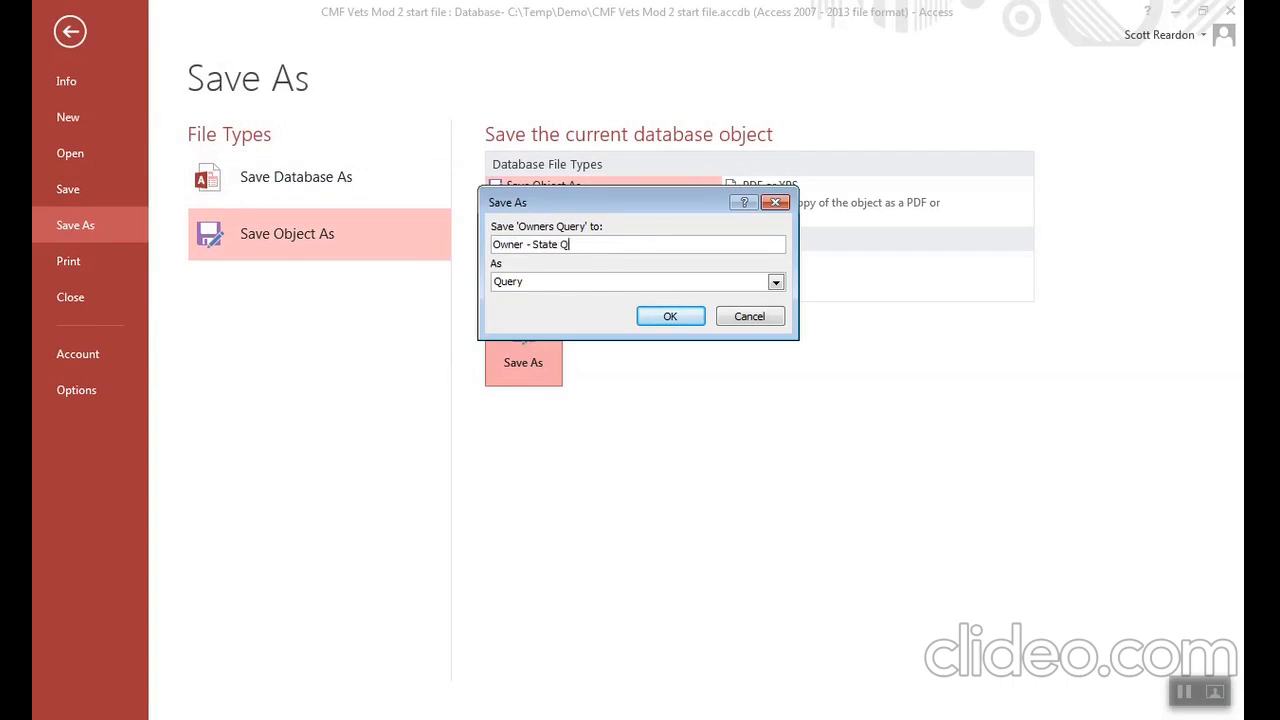
{"action": "left_click", "coordinate": [676, 318]}
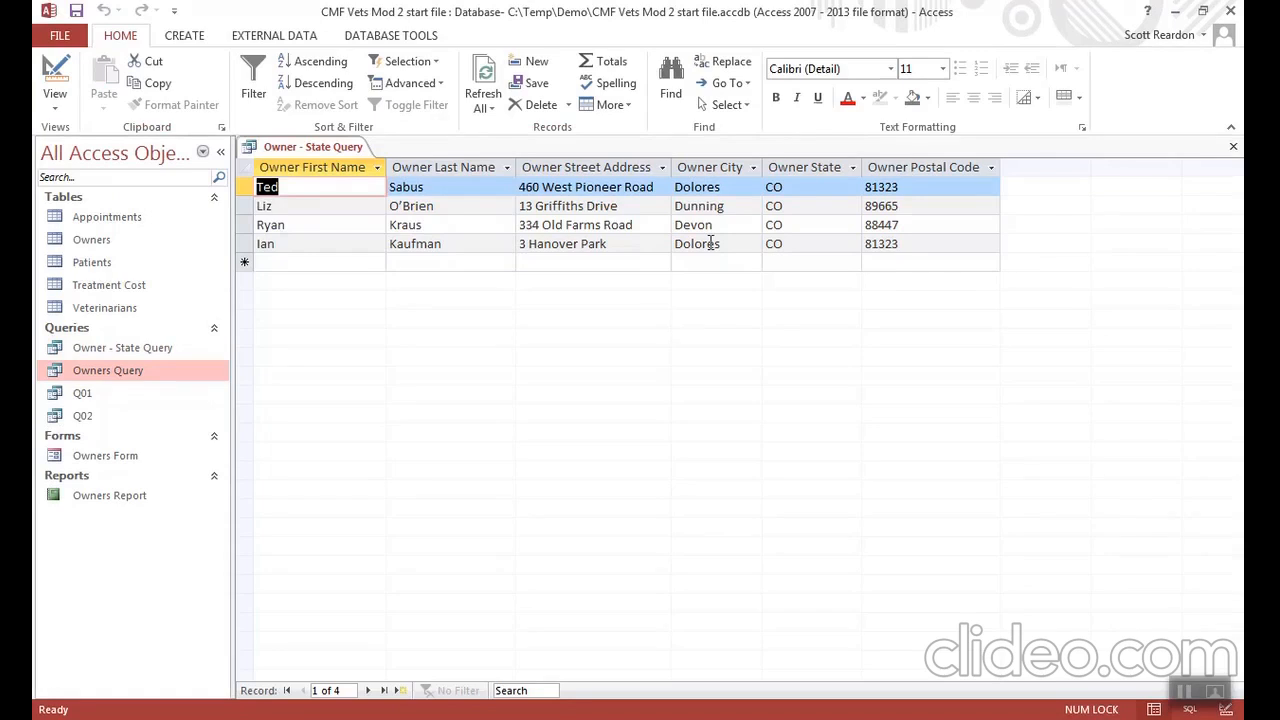
{"action": "left_click", "coordinate": [1233, 146]}
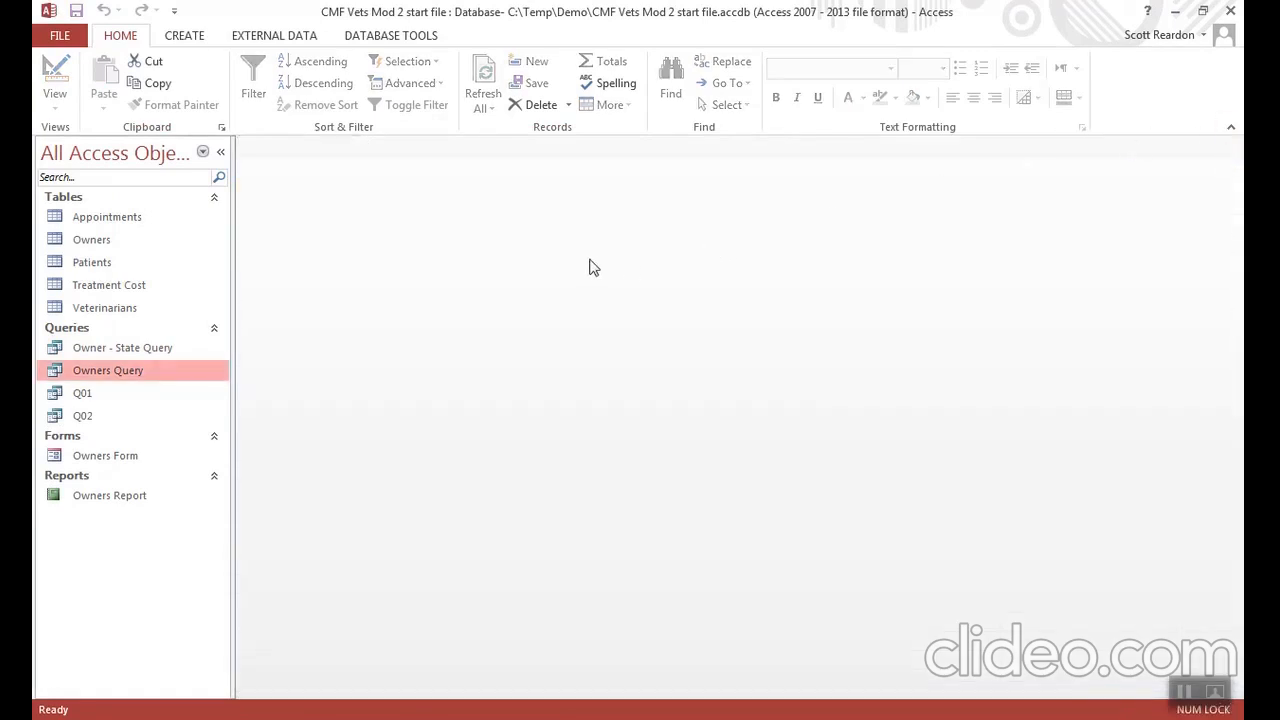
- View the original Owners Query datasheet and run Owner - State Query with UT as the state, closing each one
{"action": "double_click", "coordinate": [108, 370]}
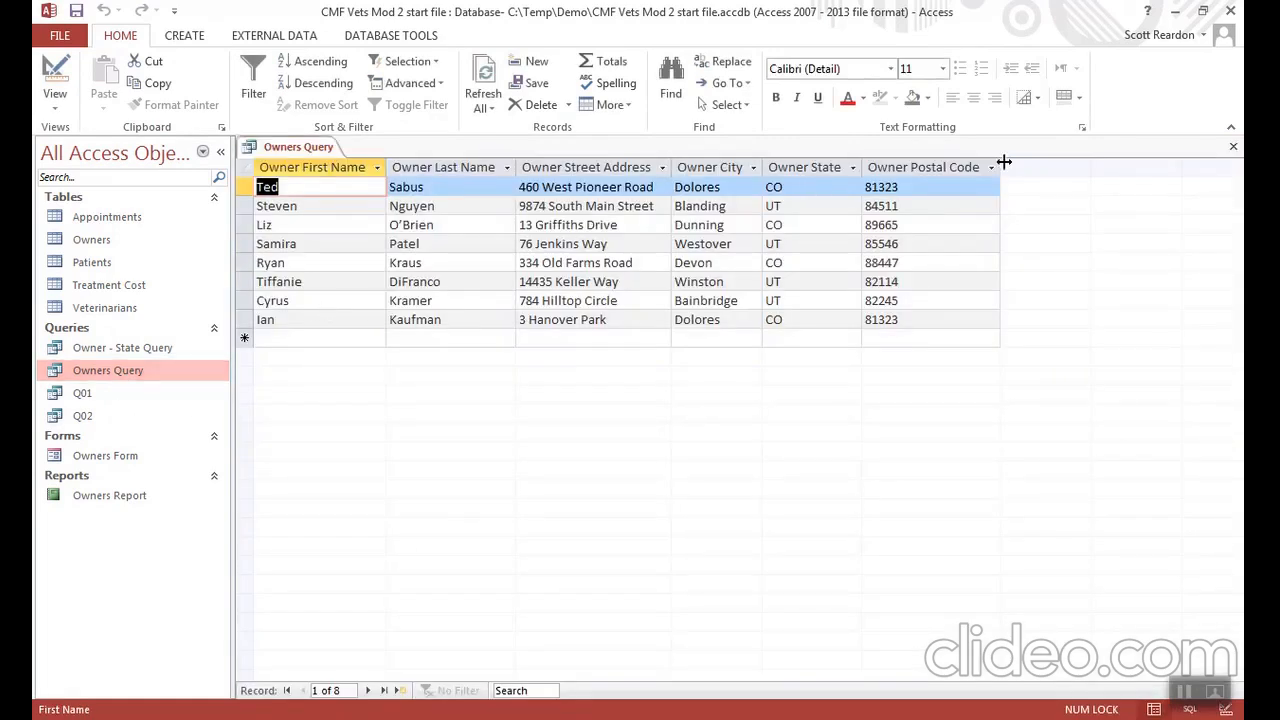
{"action": "left_click", "coordinate": [1232, 150]}
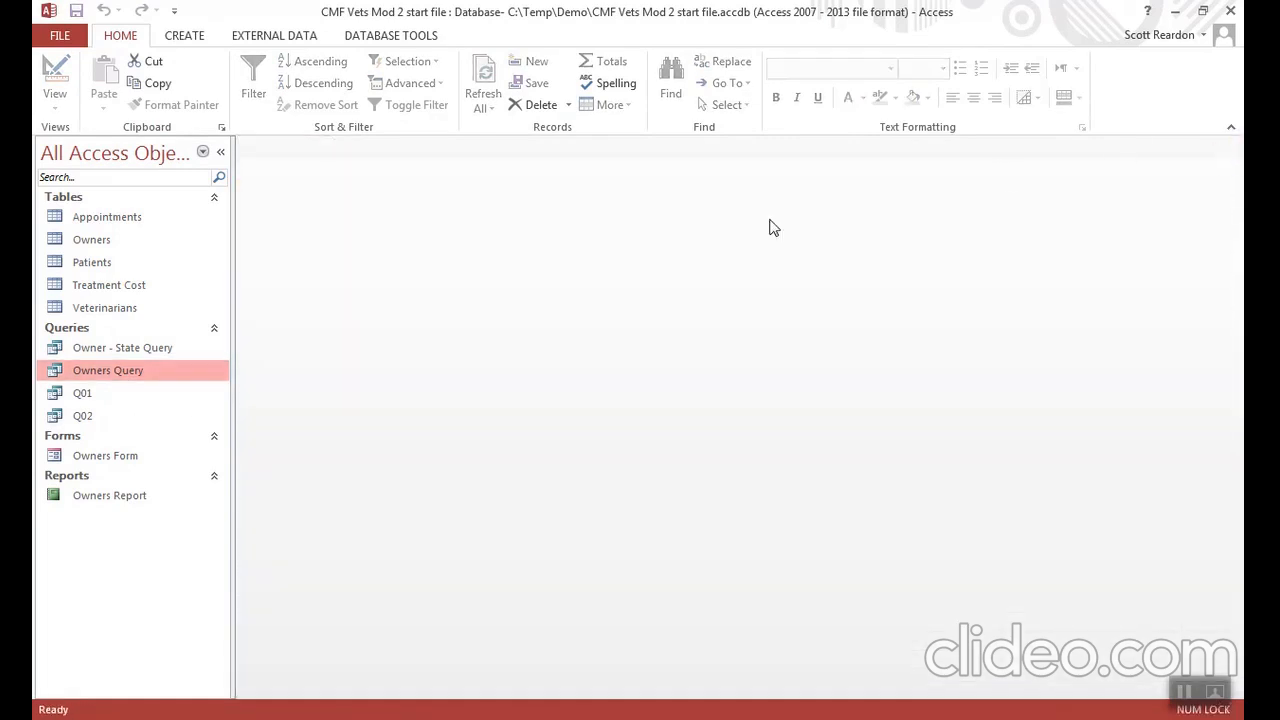
{"action": "double_click", "coordinate": [138, 350]}
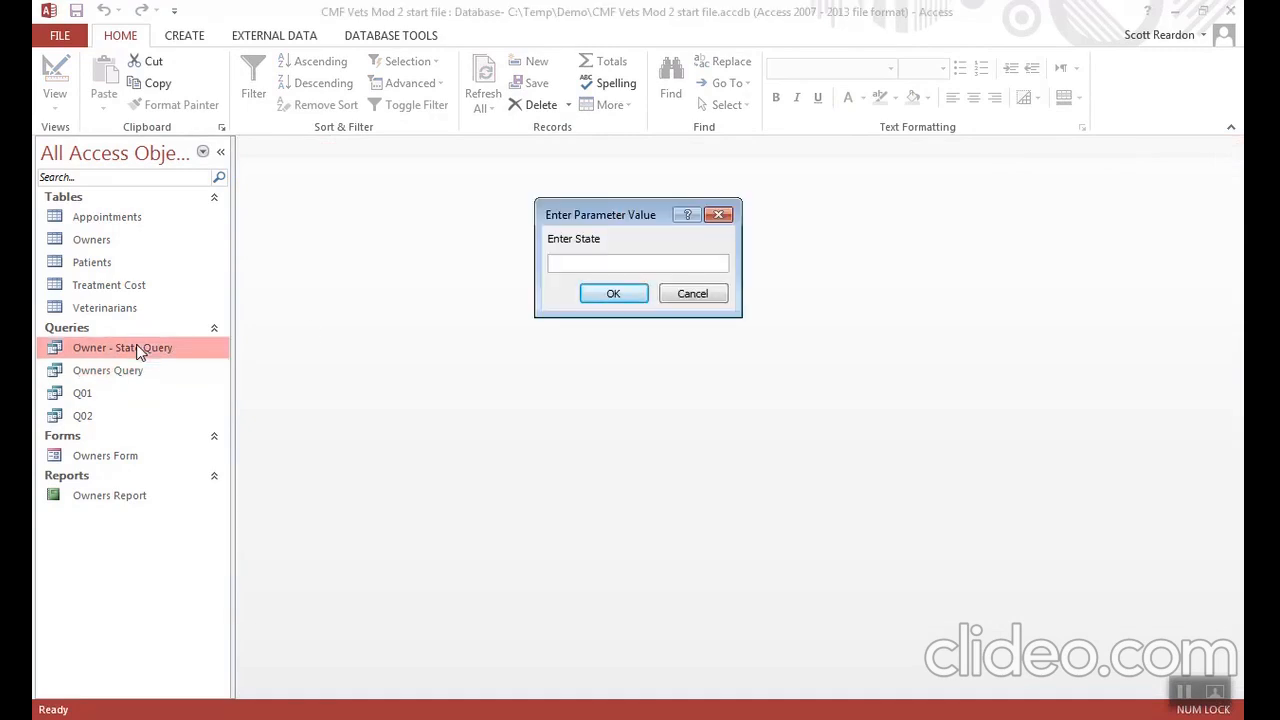
{"action": "type", "text": "UT"}
{"action": "left_click", "coordinate": [613, 294]}
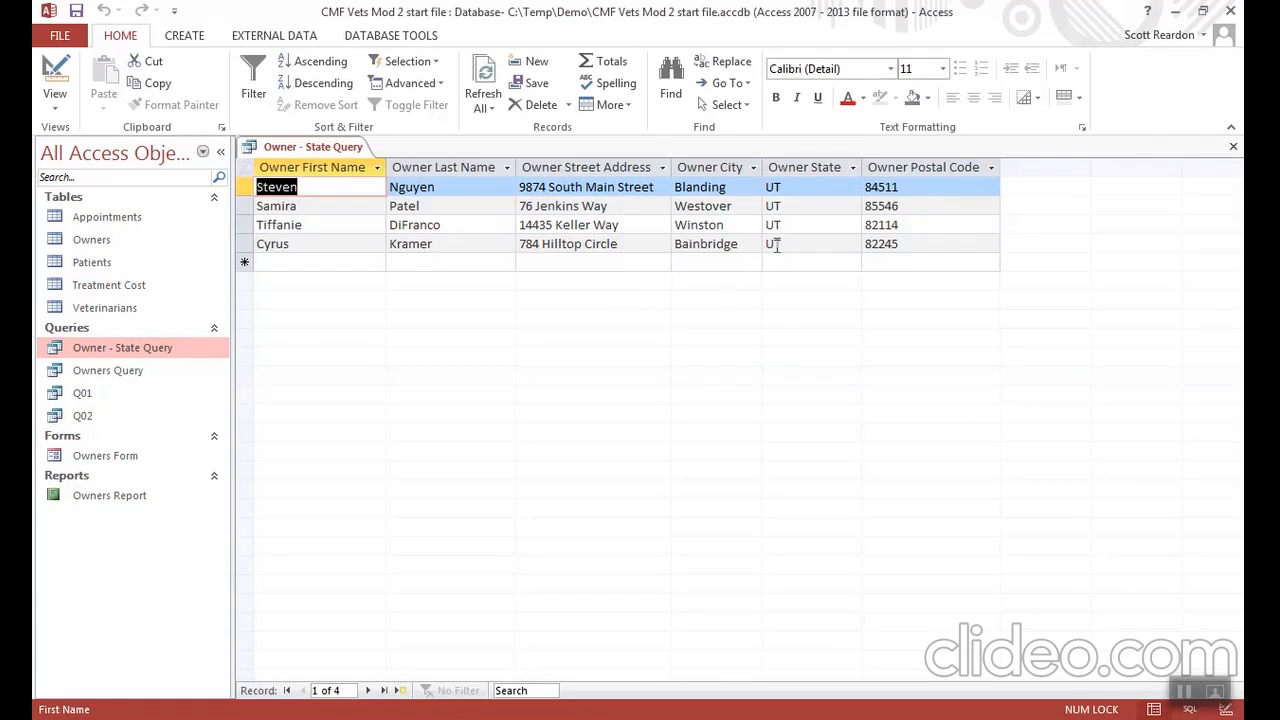
{"action": "left_click", "coordinate": [1233, 150]}
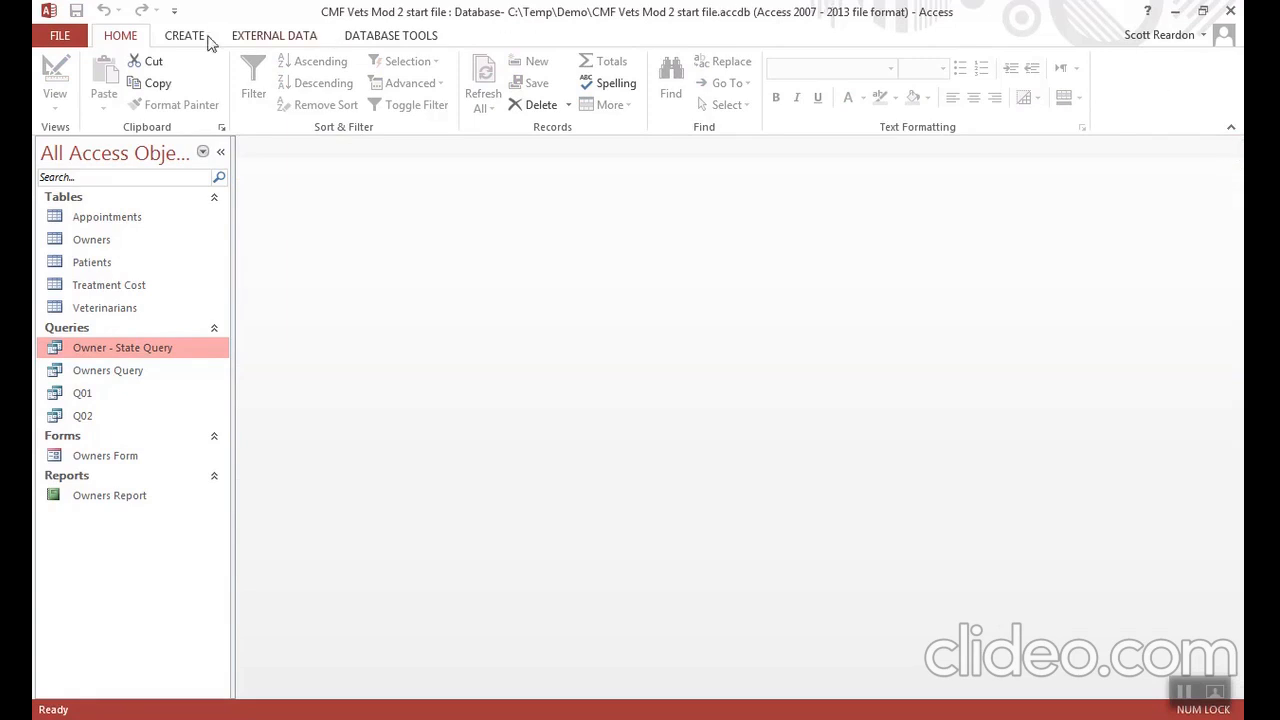
- Create a new query in Design View based on the Treatment Cost table
{"action": "left_click", "coordinate": [165, 44]}
{"action": "left_click", "coordinate": [311, 93]}
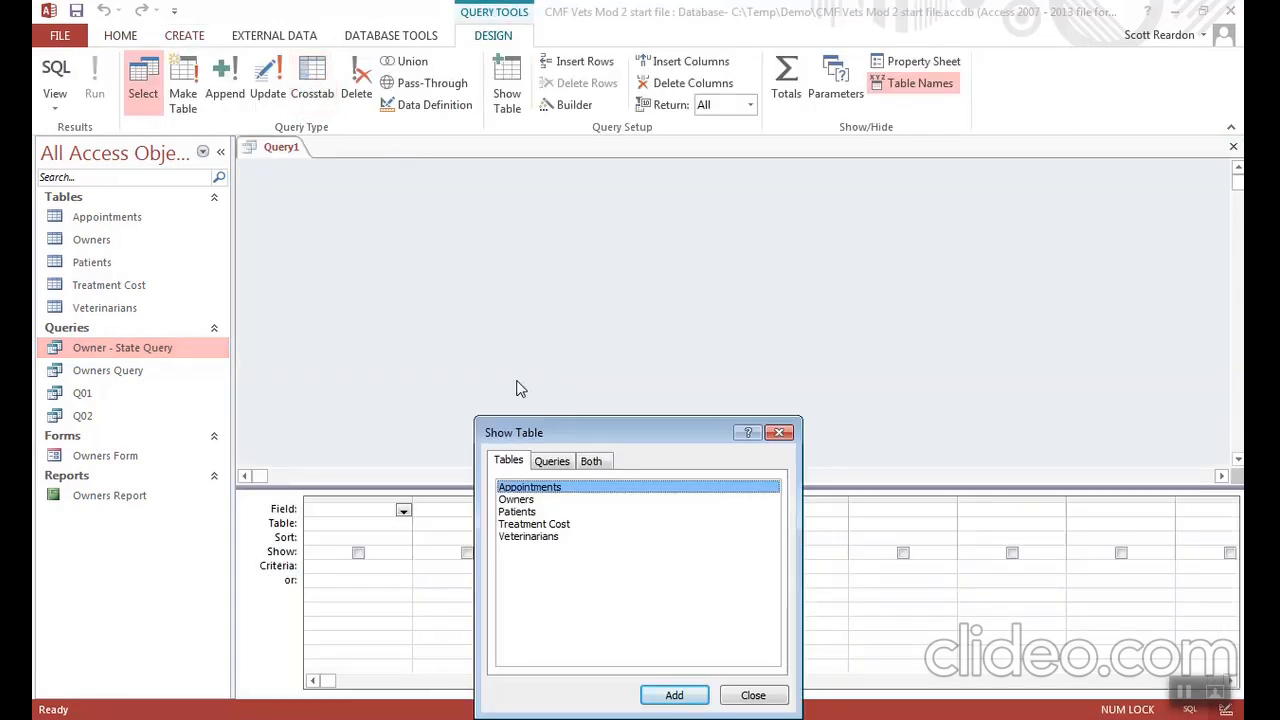
{"action": "left_click", "coordinate": [543, 526]}
{"action": "double_click", "coordinate": [543, 526]}
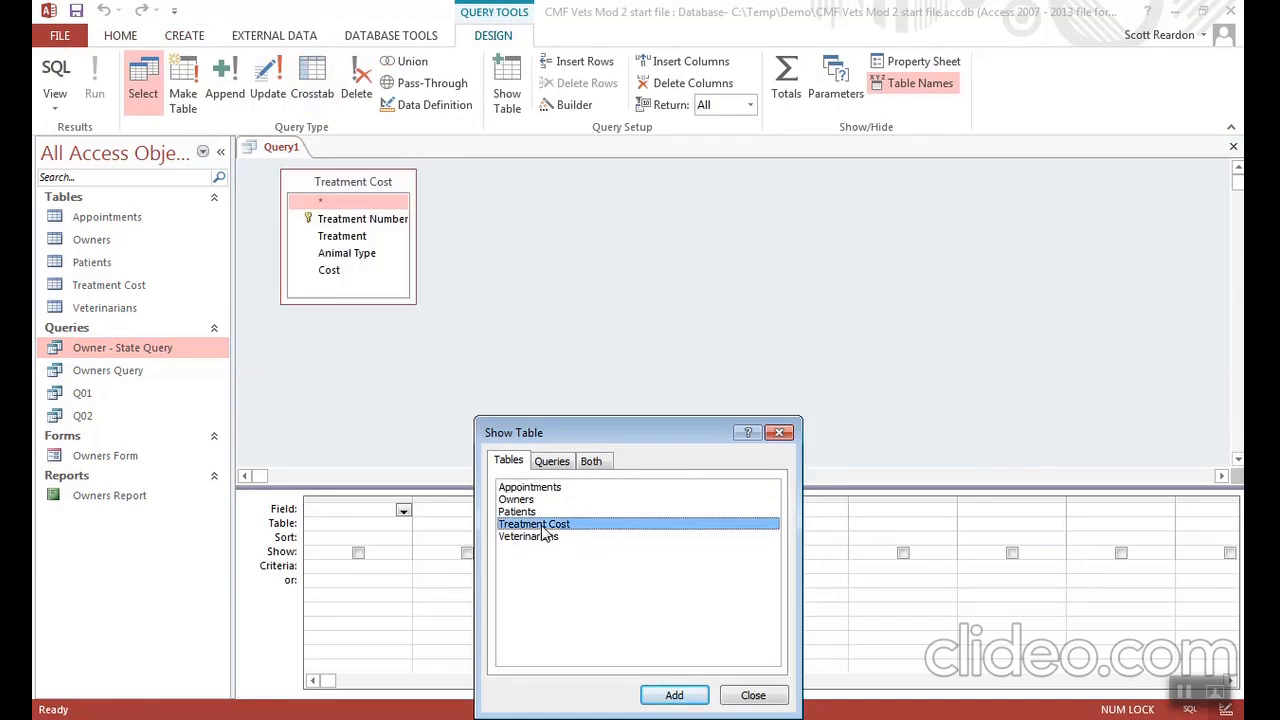
{"action": "left_click", "coordinate": [753, 696]}
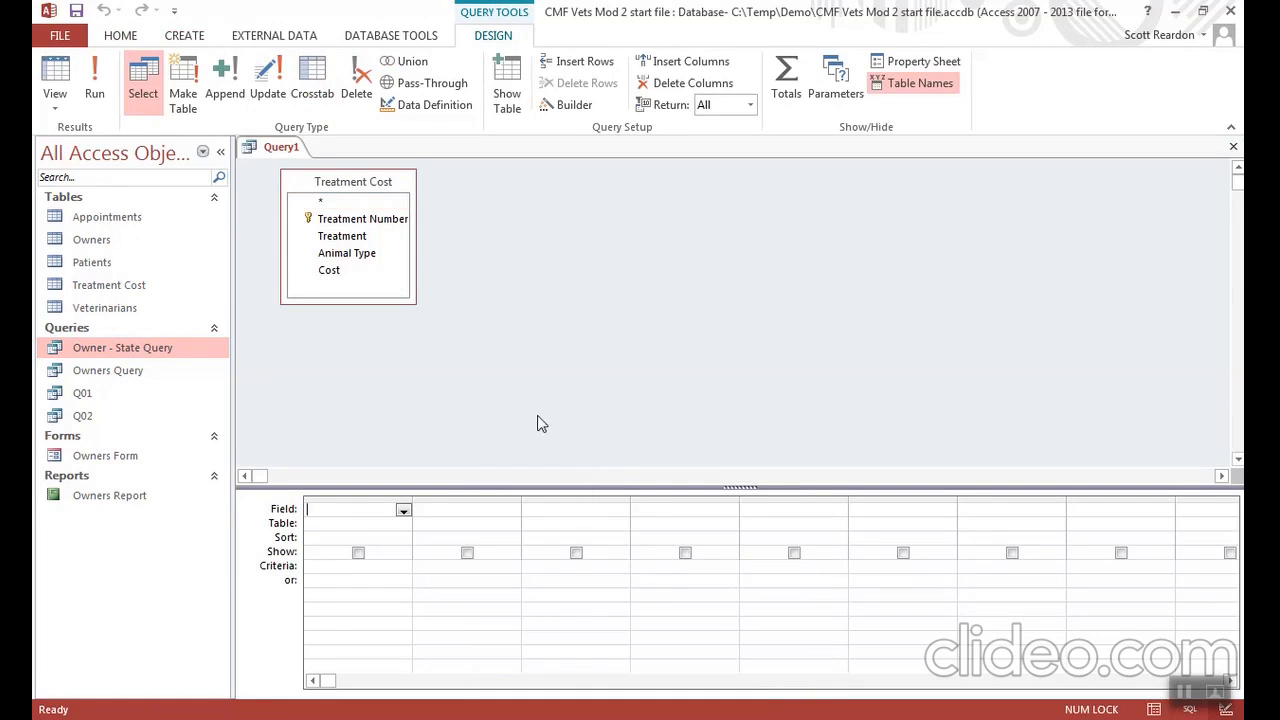
- Add the Treatment Number, Treatment, Animal Type and Cost fields to the query design grid
{"action": "double_click", "coordinate": [385, 220]}
{"action": "double_click", "coordinate": [363, 236]}
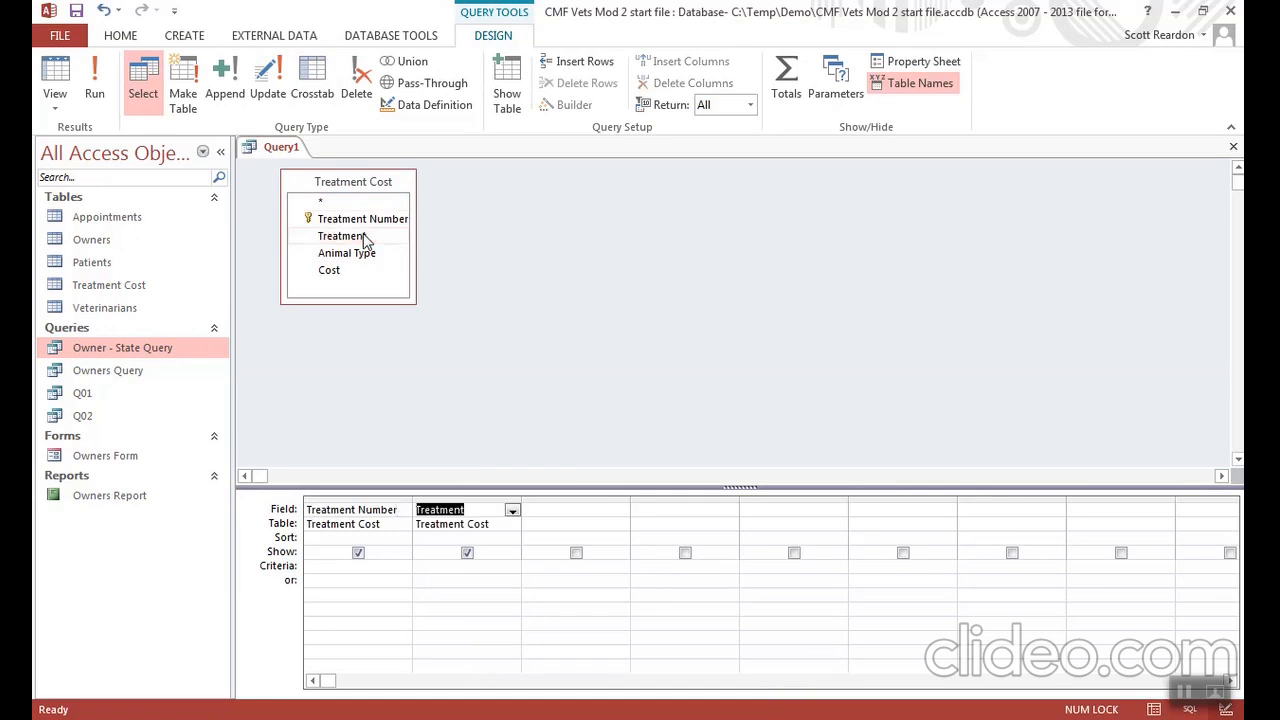
{"action": "double_click", "coordinate": [357, 253]}
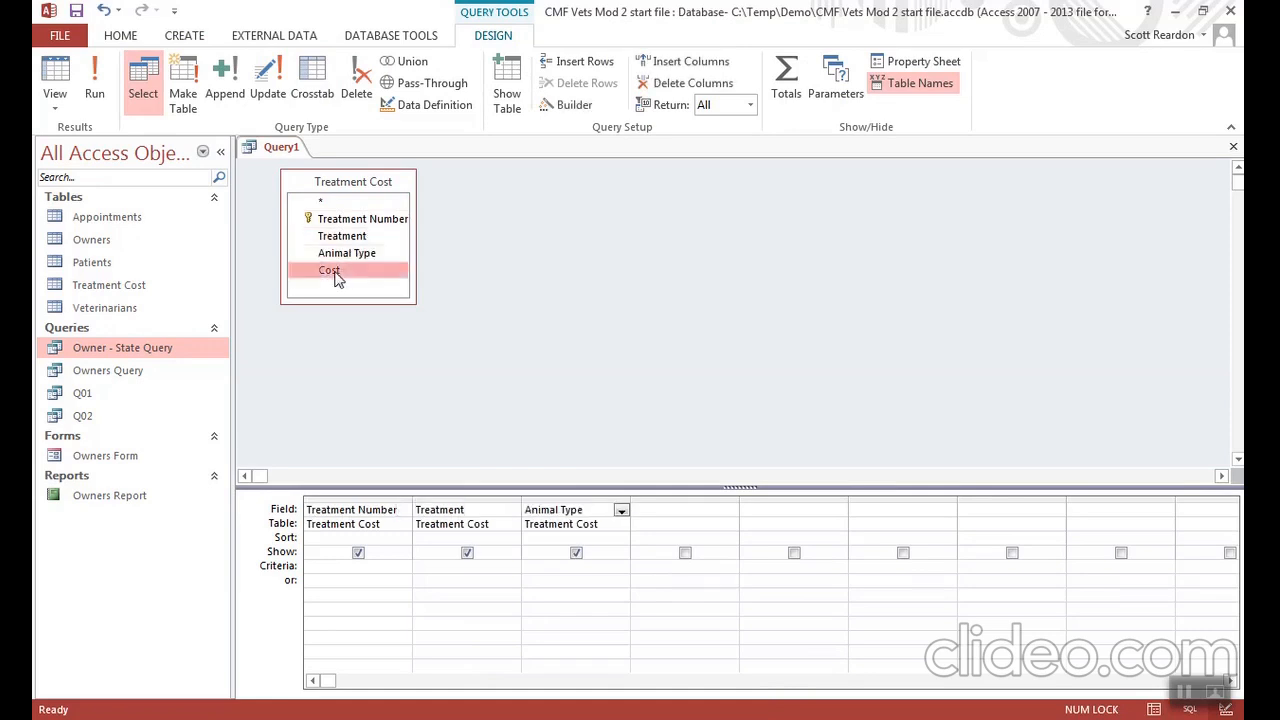
{"action": "double_click", "coordinate": [339, 272]}
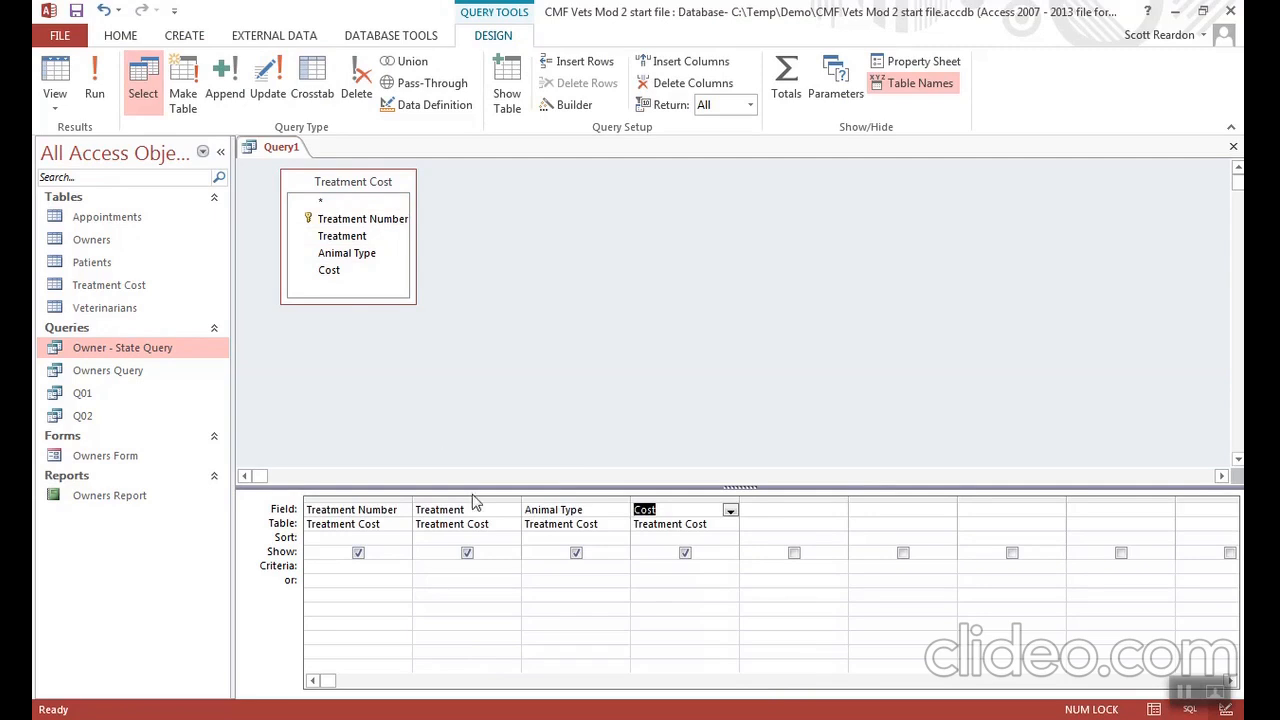
- Set the Cost criterion to 25 and run the query
{"action": "left_click", "coordinate": [653, 569]}
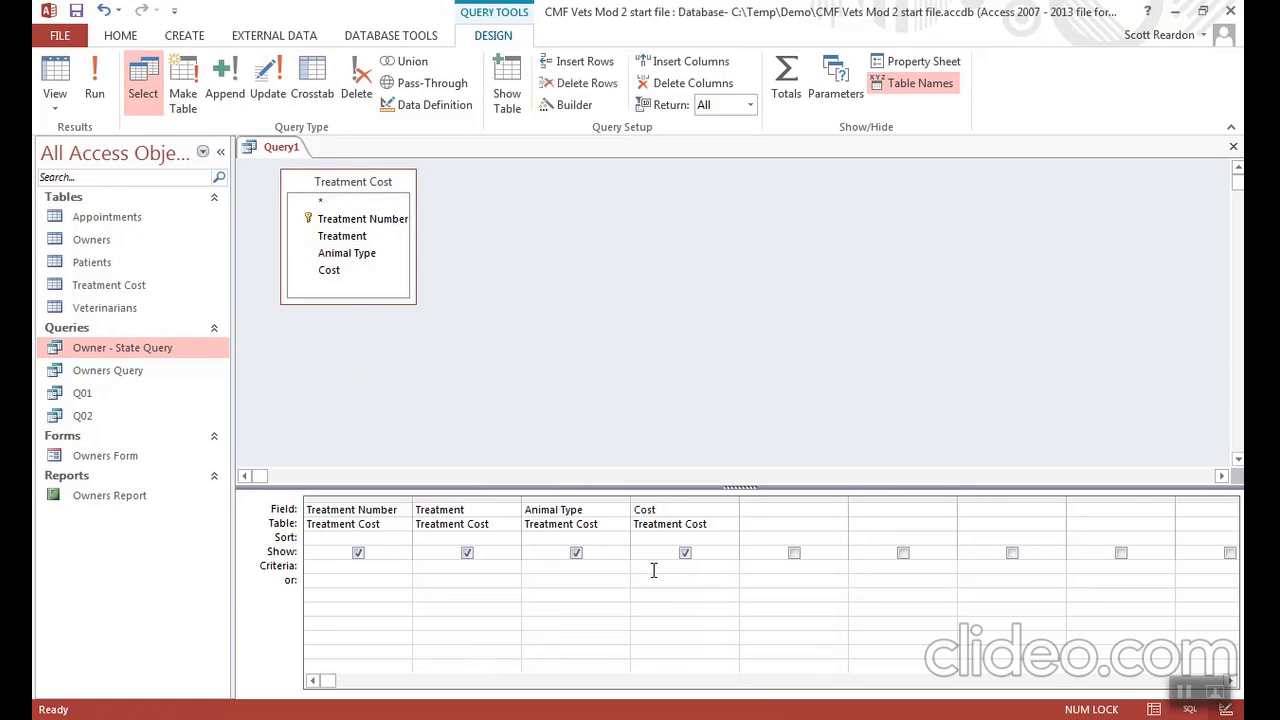
{"action": "type", "text": "25"}
{"action": "left_click", "coordinate": [94, 68]}
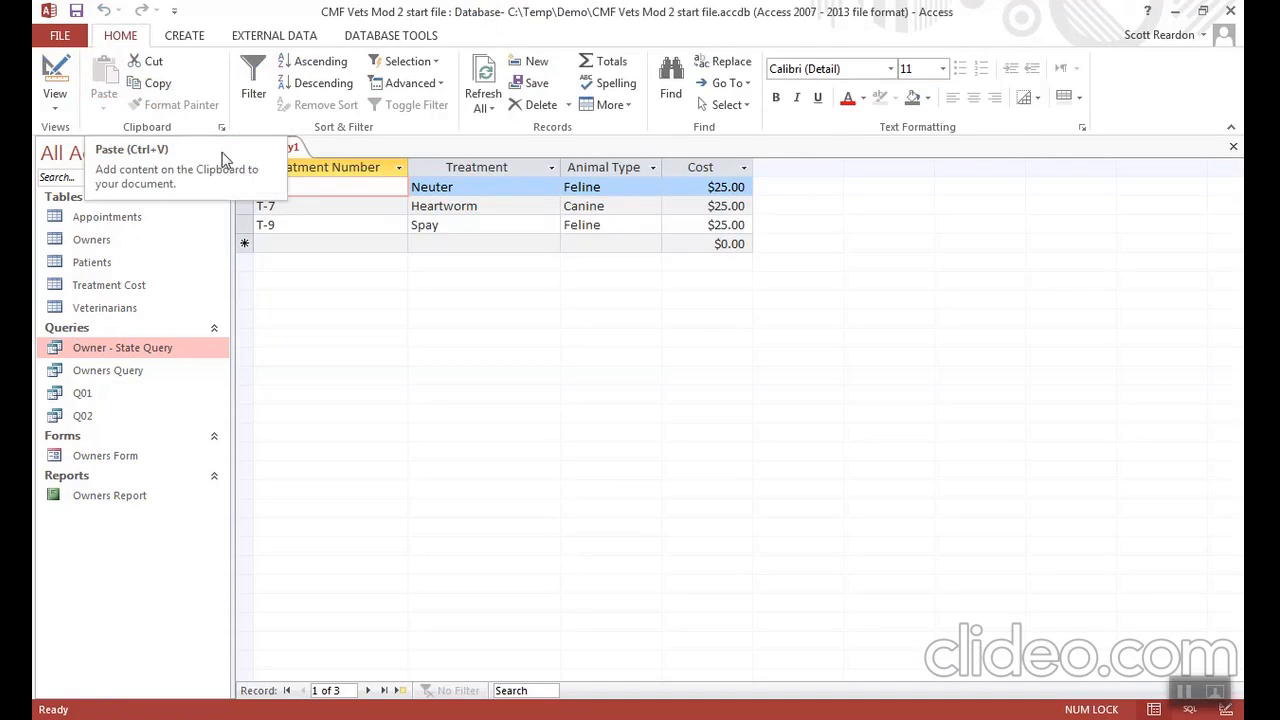
- Save the Treatment Cost query as Q03 and close it
{"action": "left_click", "coordinate": [76, 12]}
{"action": "type", "text": "Q"}
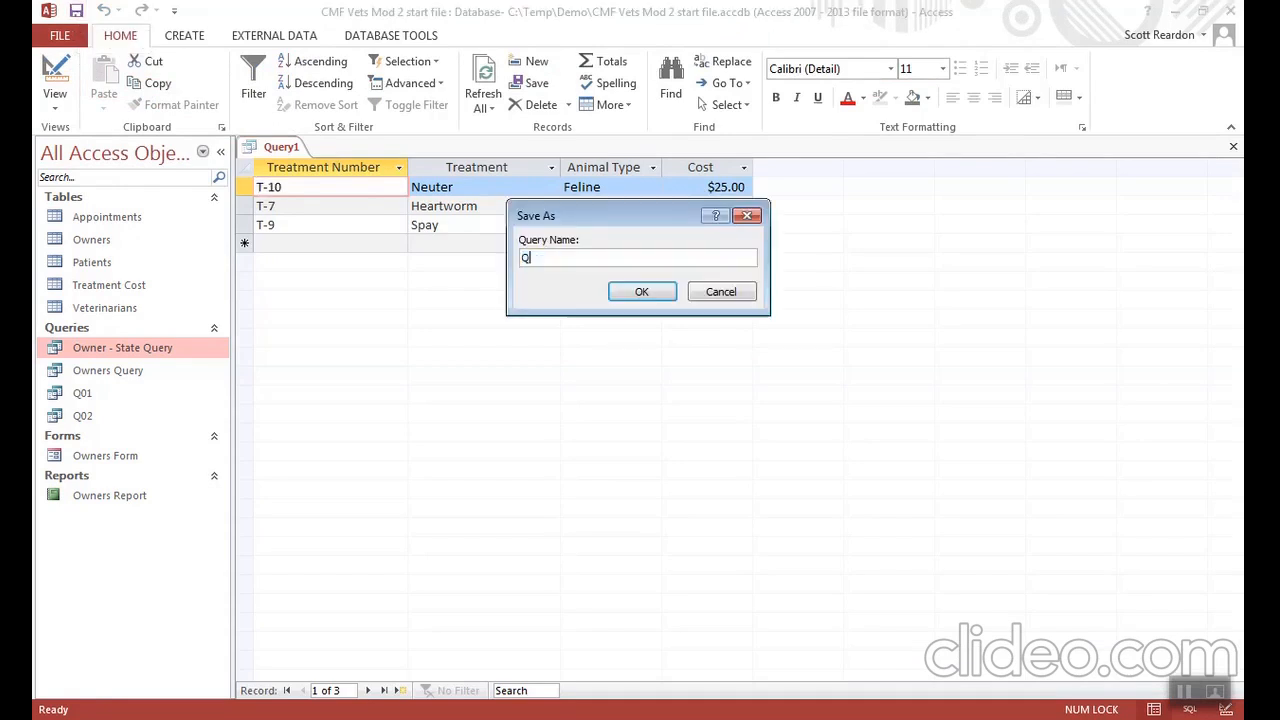
{"action": "type", "text": "03"}
{"action": "left_click", "coordinate": [645, 299]}
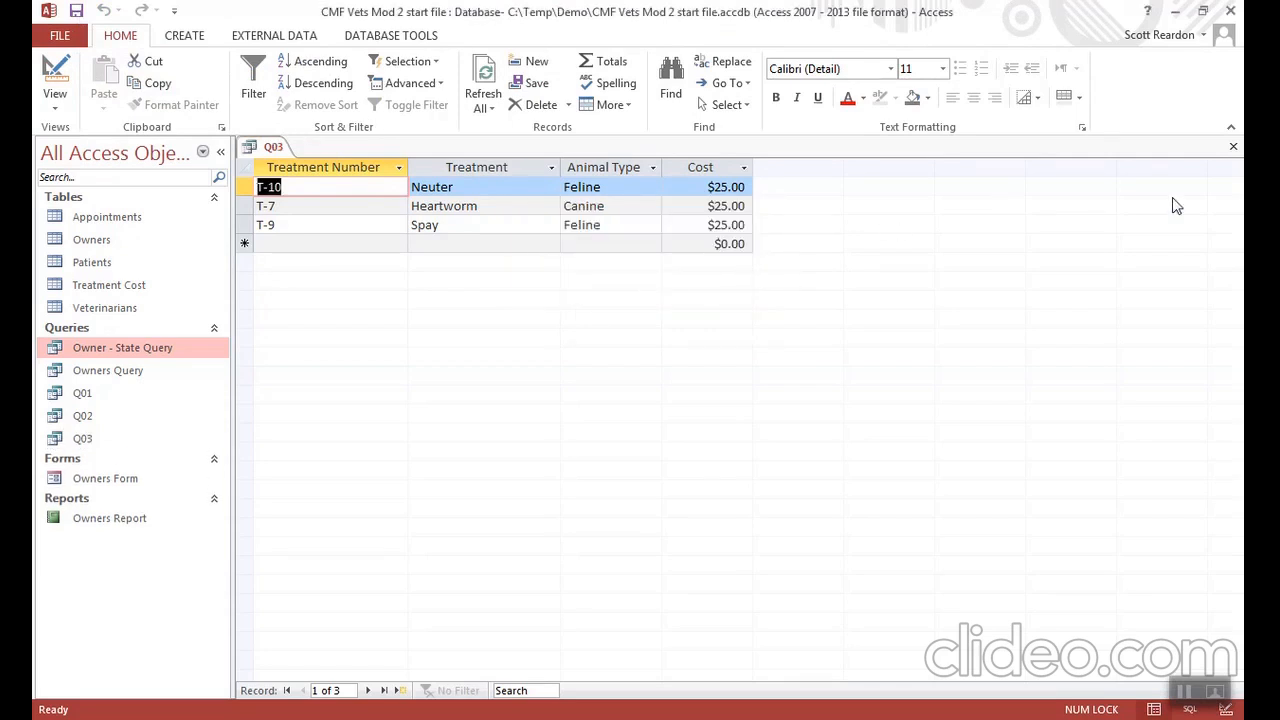
{"action": "left_click", "coordinate": [1233, 146]}
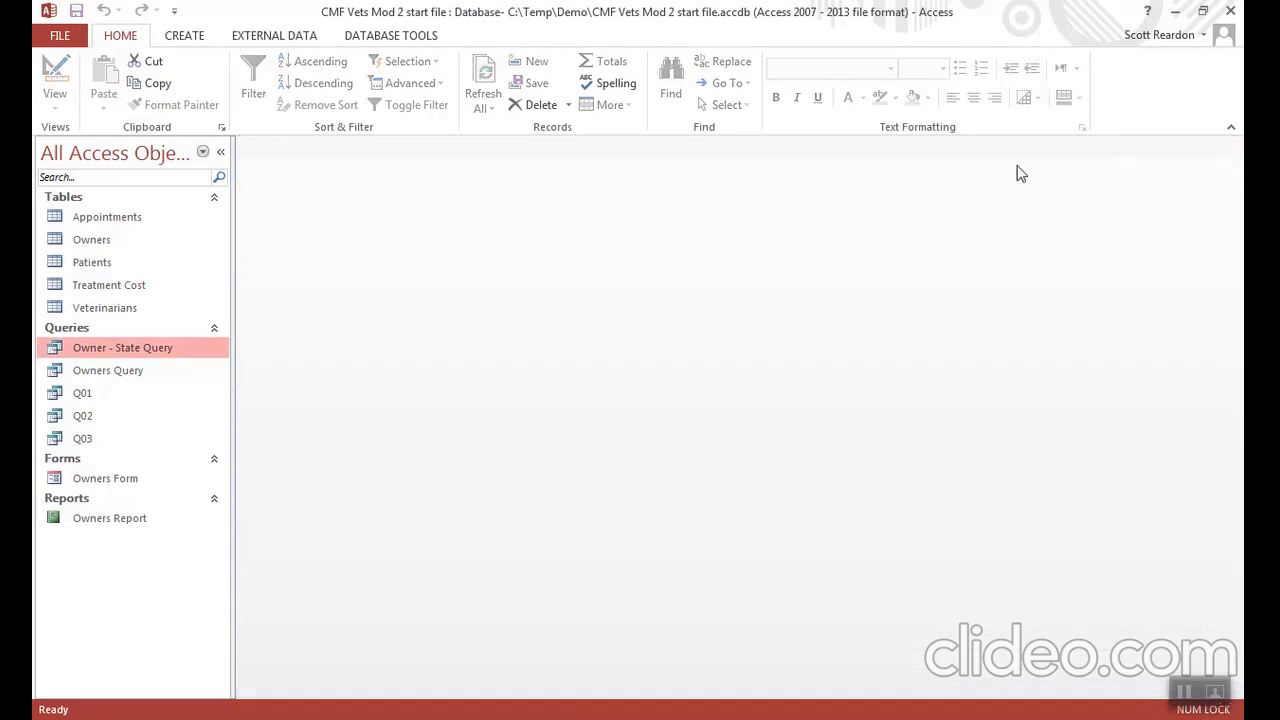
- Create a new query in Design View based on the Appointments table and enlarge its field list to show all fields
{"action": "left_click", "coordinate": [188, 38]}
{"action": "left_click", "coordinate": [311, 95]}
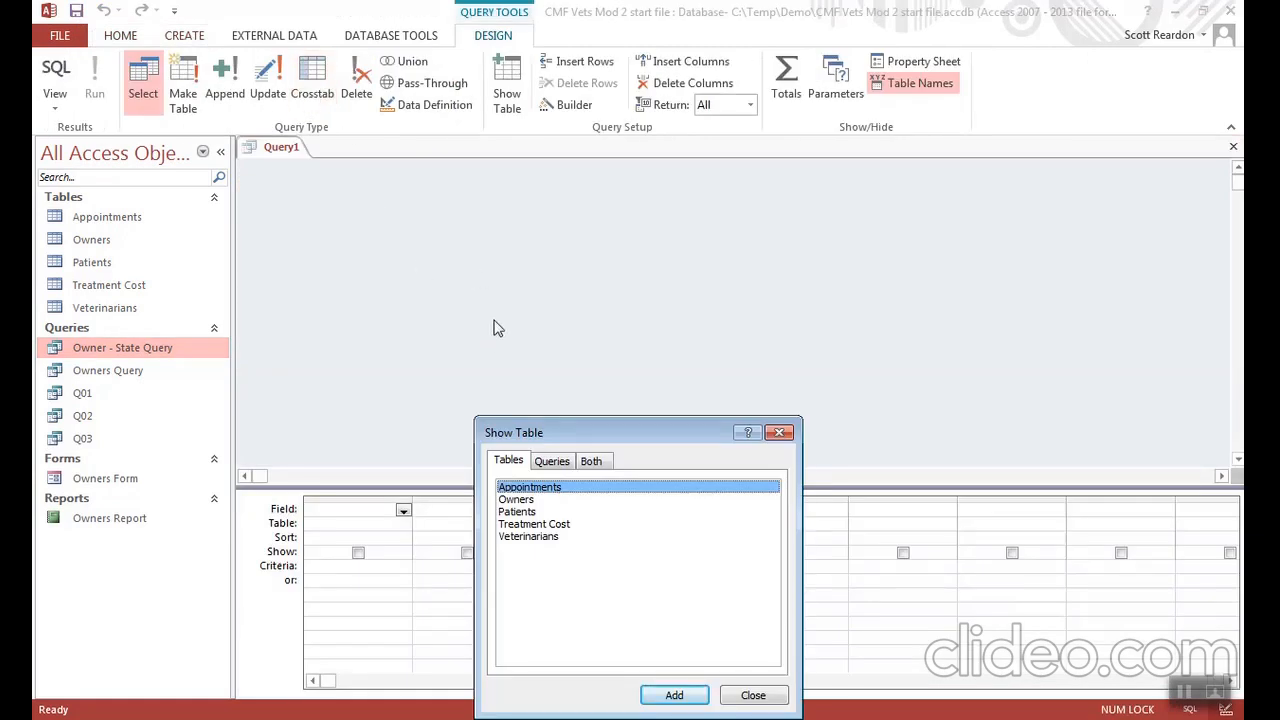
{"action": "double_click", "coordinate": [540, 489]}
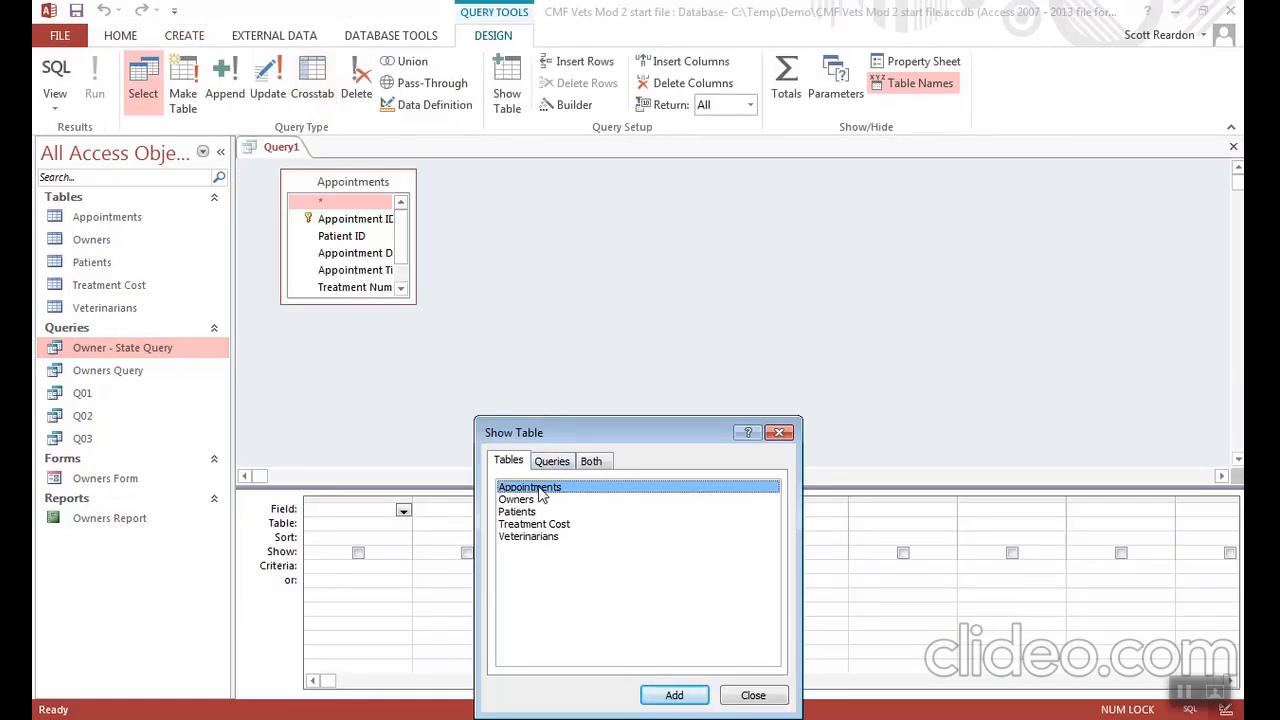
{"action": "left_click", "coordinate": [755, 696]}
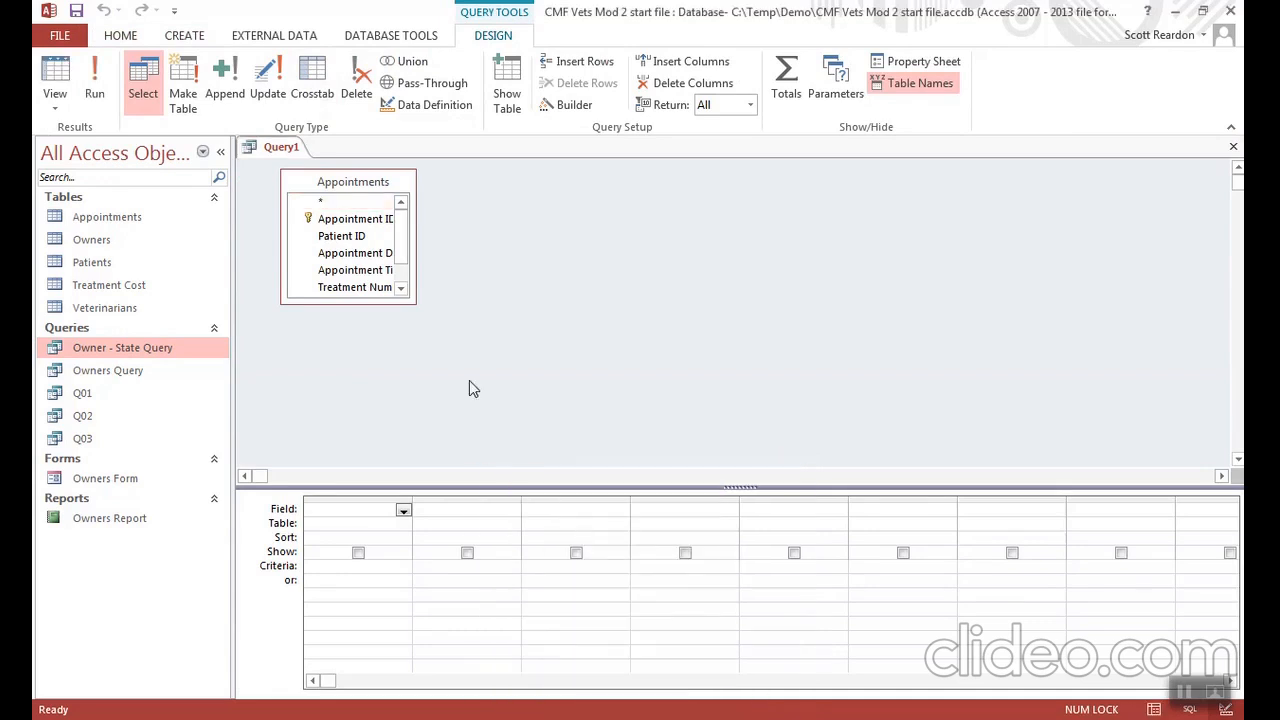
{"action": "left_click_drag", "start_coordinate": [415, 303], "coordinate": [480, 346]}
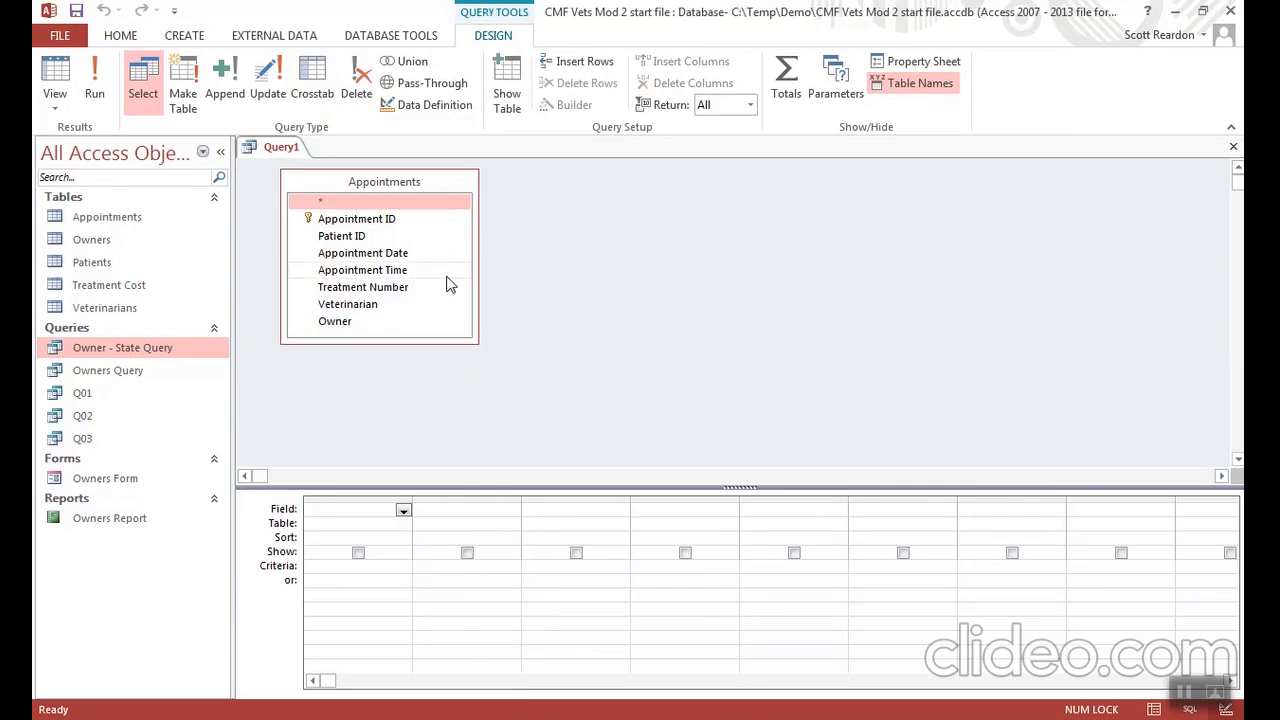
- Add the Appointment Date, Appointment Time, Treatment Number, Veterinarian and Patient ID fields to the query design grid
{"action": "double_click", "coordinate": [392, 256]}
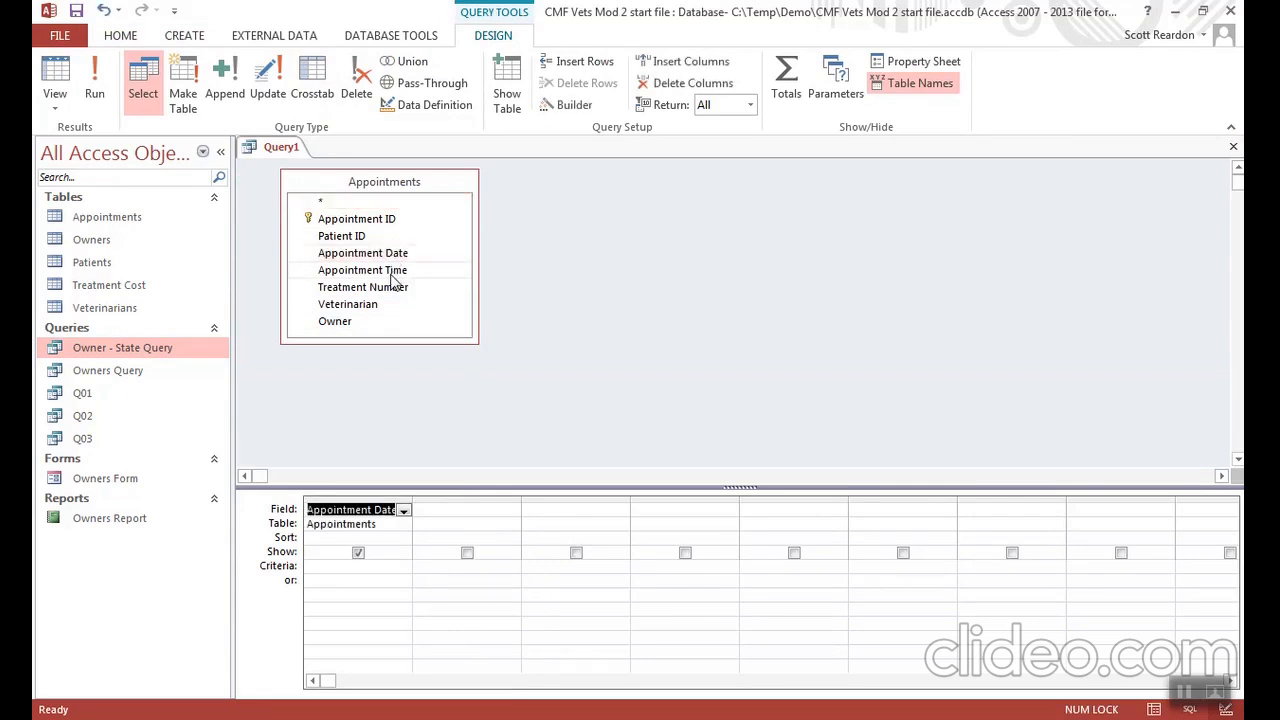
{"action": "double_click", "coordinate": [392, 272]}
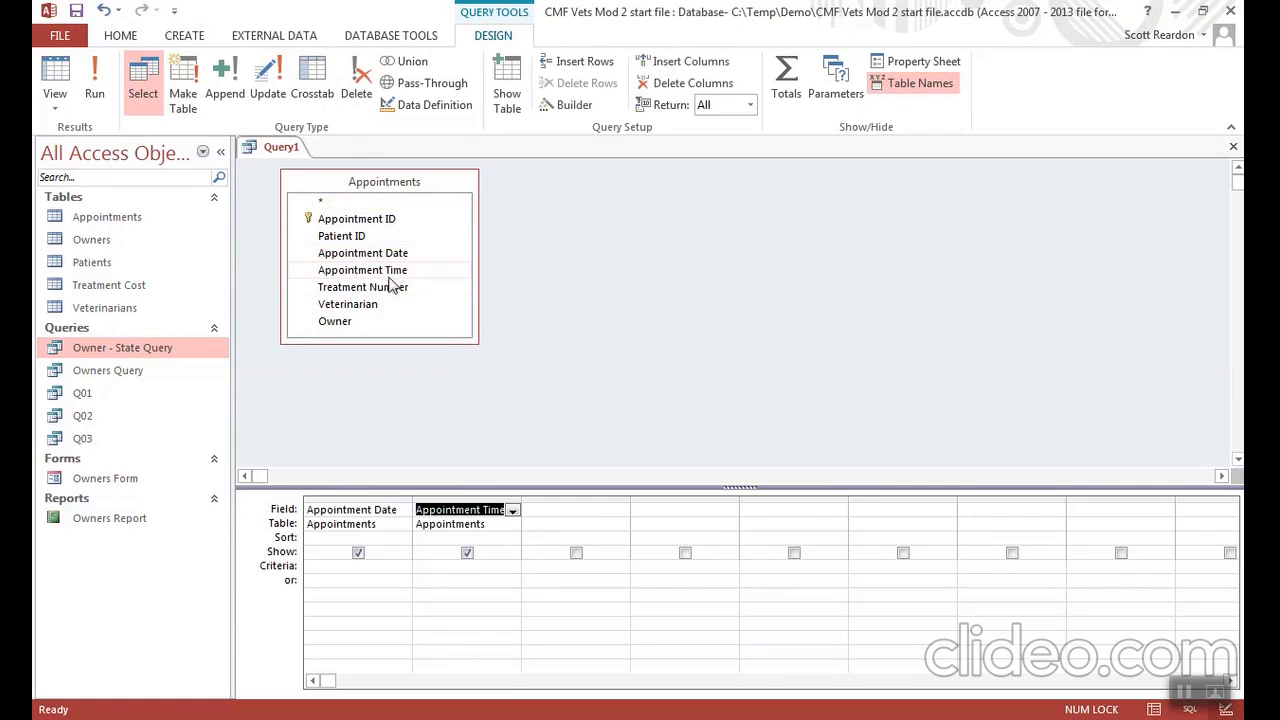
{"action": "left_click", "coordinate": [381, 292]}
{"action": "double_click", "coordinate": [381, 292]}
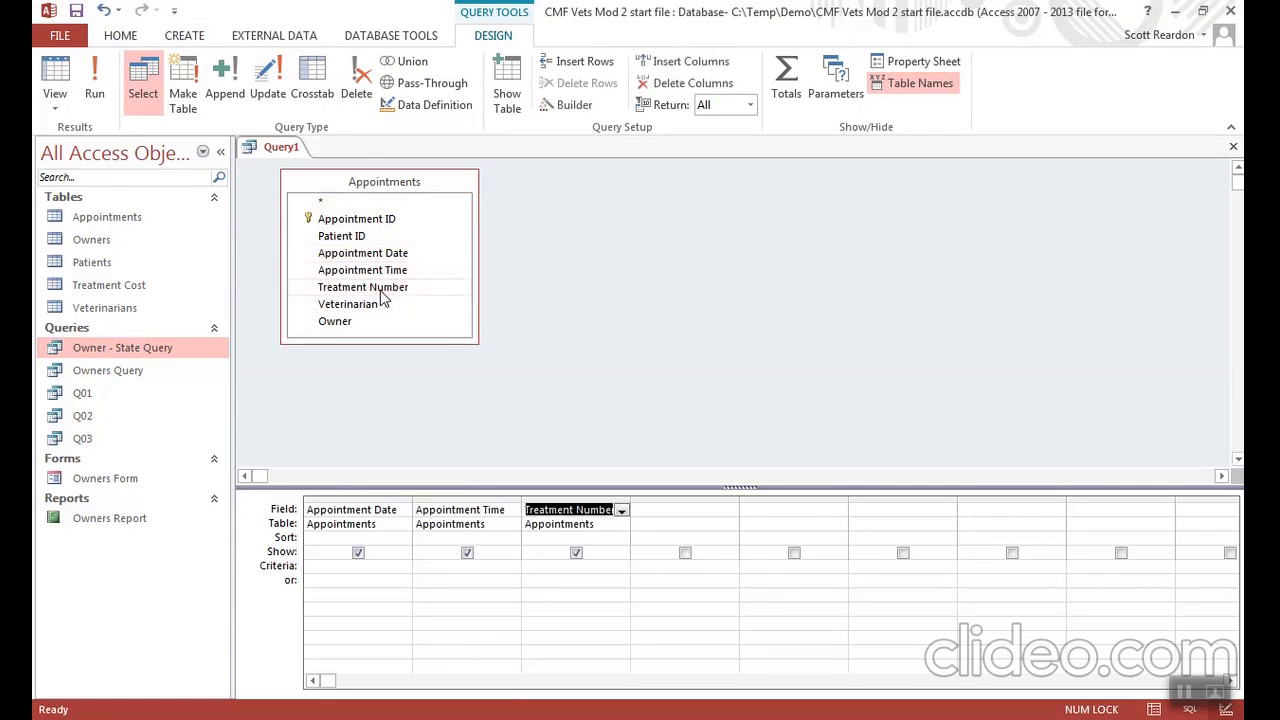
{"action": "double_click", "coordinate": [368, 306]}
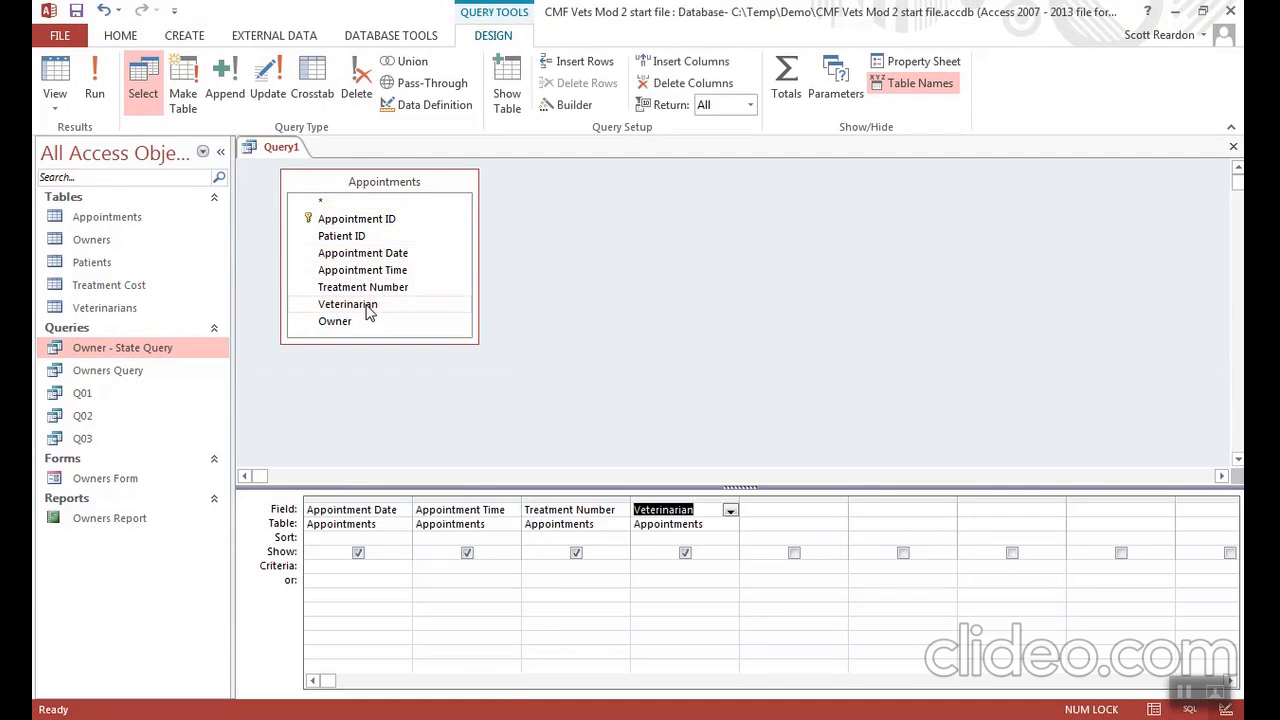
{"action": "double_click", "coordinate": [362, 238]}
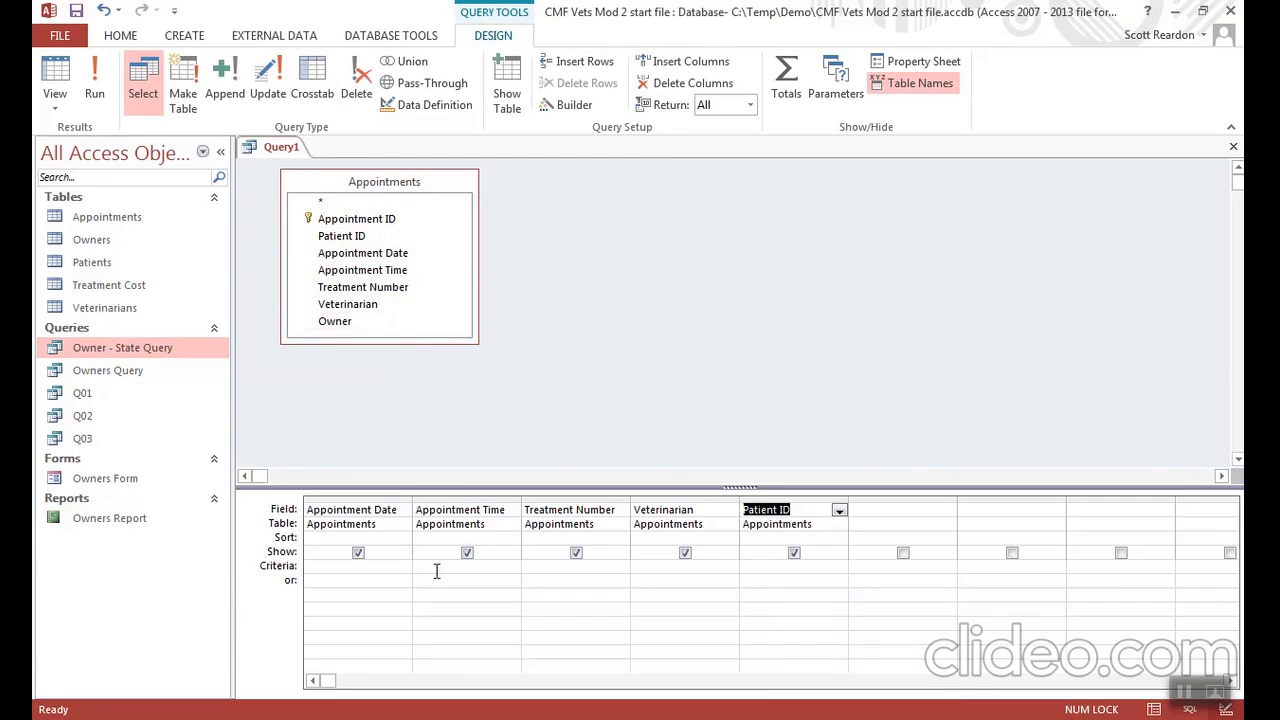
- Set the Appointment Date criterion to >6/30/2021 and run the query
{"action": "left_click", "coordinate": [328, 567]}
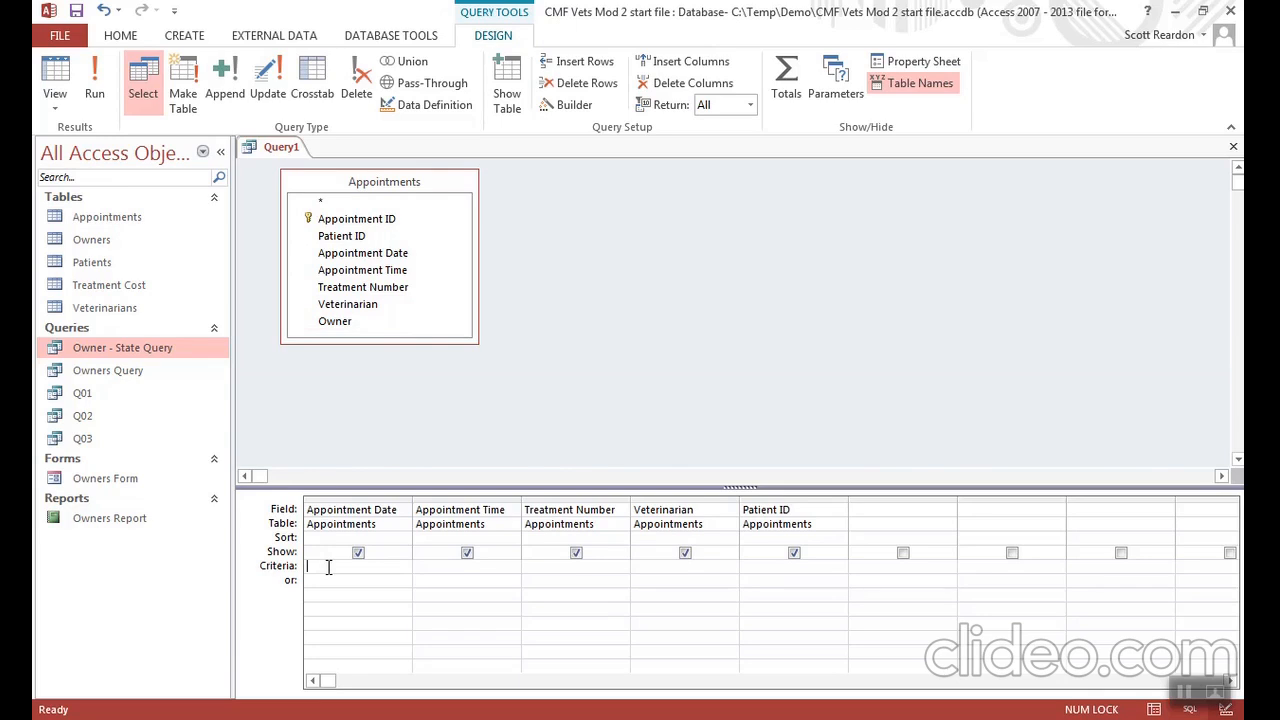
{"action": "type", "text": "6"}
{"action": "type", "text": "30/2021"}
{"action": "left_click", "coordinate": [436, 569]}
{"action": "left_click", "coordinate": [90, 88]}
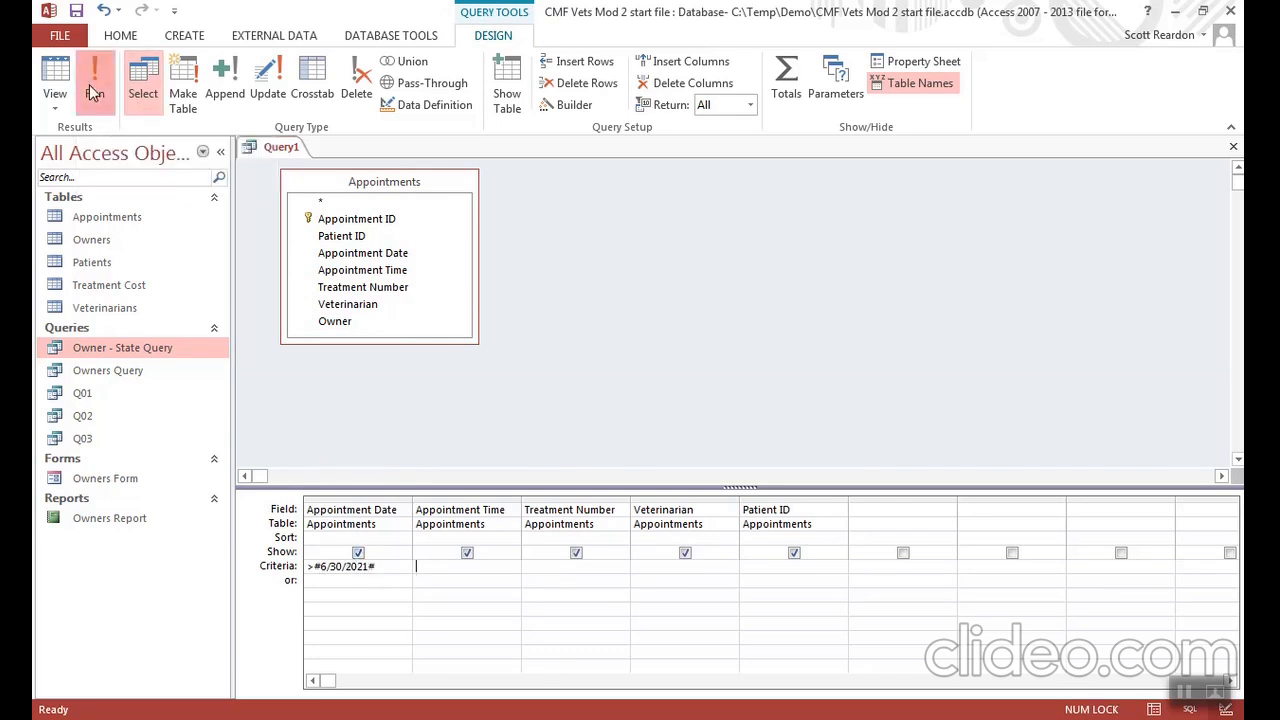
- Save the appointments query as Q04 and close it
{"action": "left_click", "coordinate": [76, 12]}
{"action": "type", "text": "Q04"}
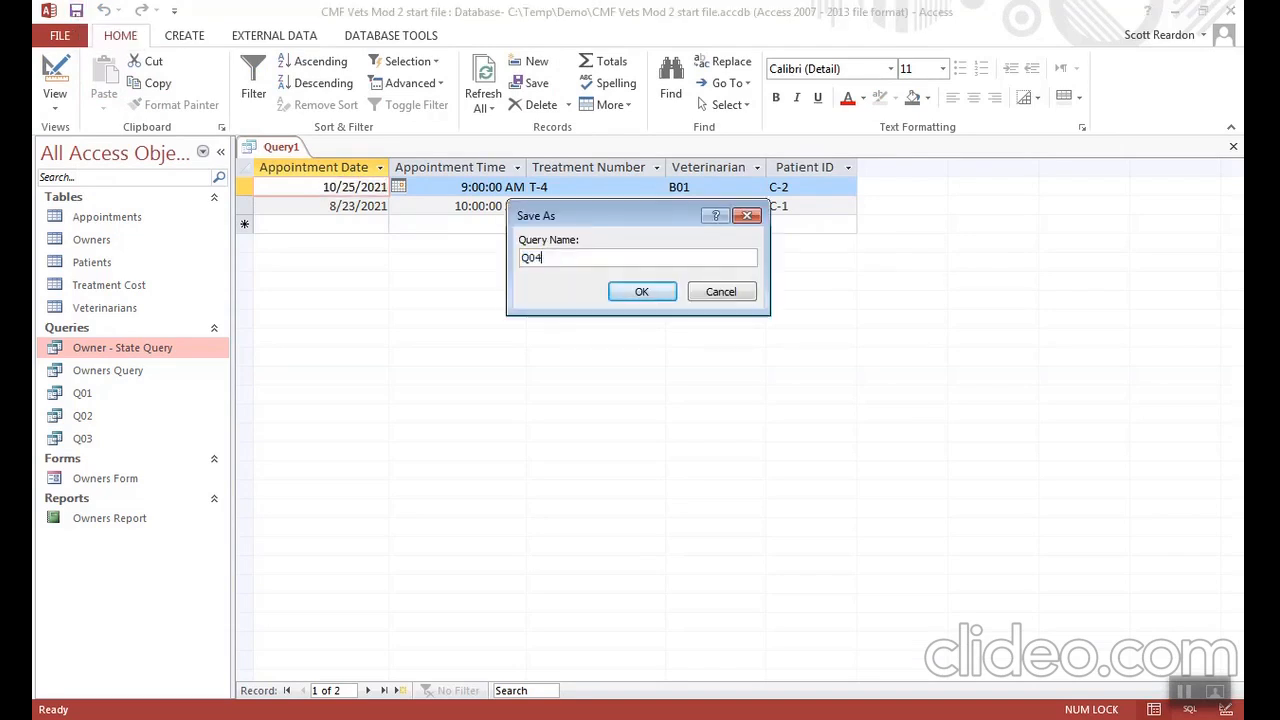
{"action": "left_click", "coordinate": [640, 292]}
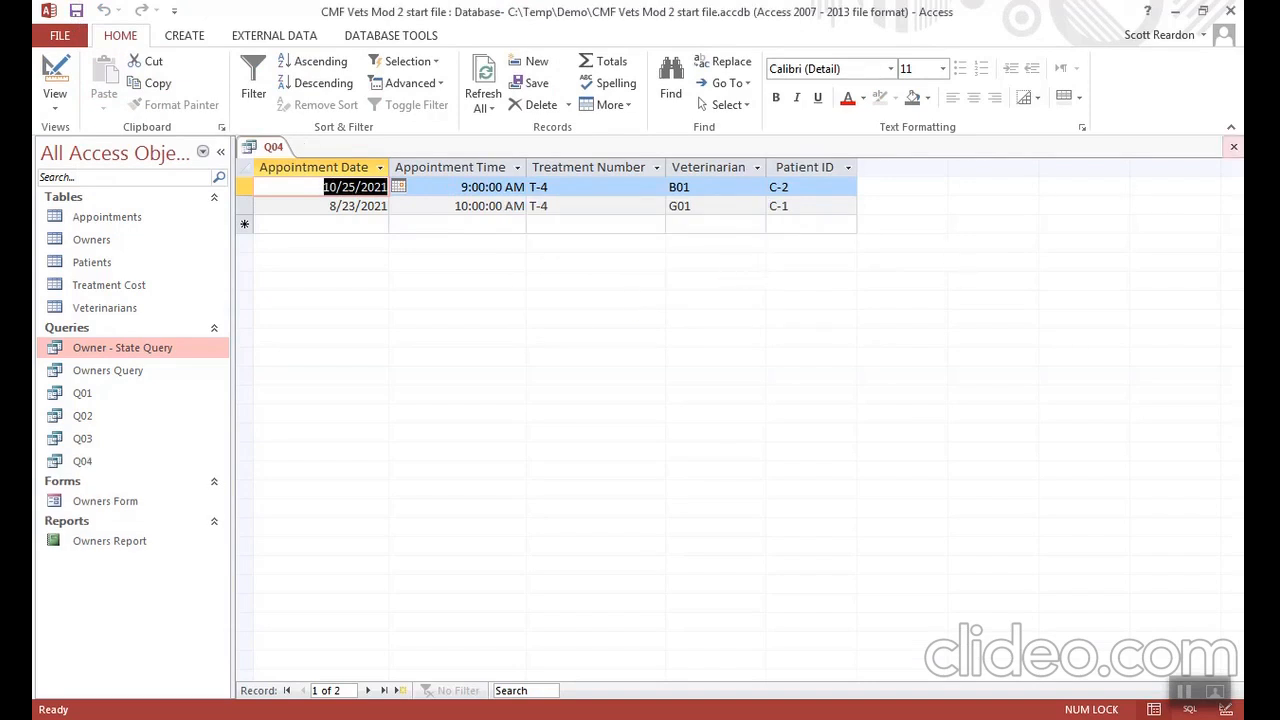
{"action": "left_click", "coordinate": [1233, 147]}
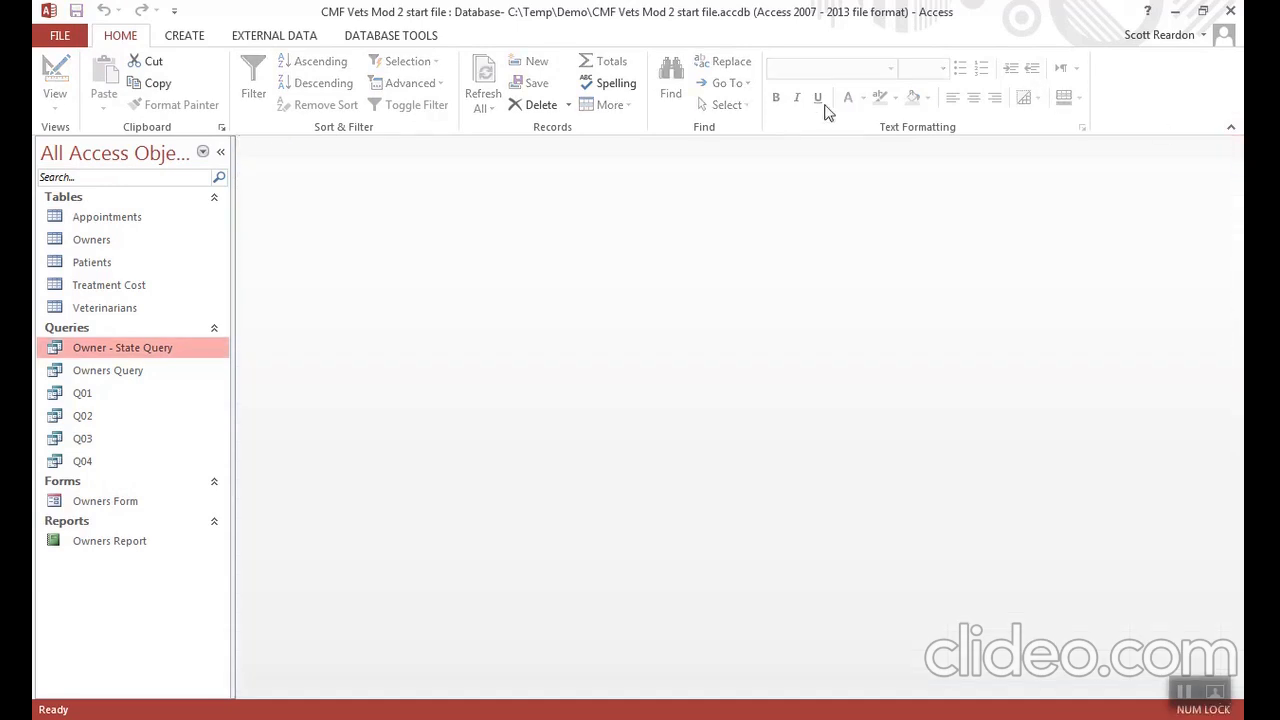
- Create another query in Design View from the Appointments table and enlarge its field list to show every field
{"action": "left_click", "coordinate": [196, 44]}
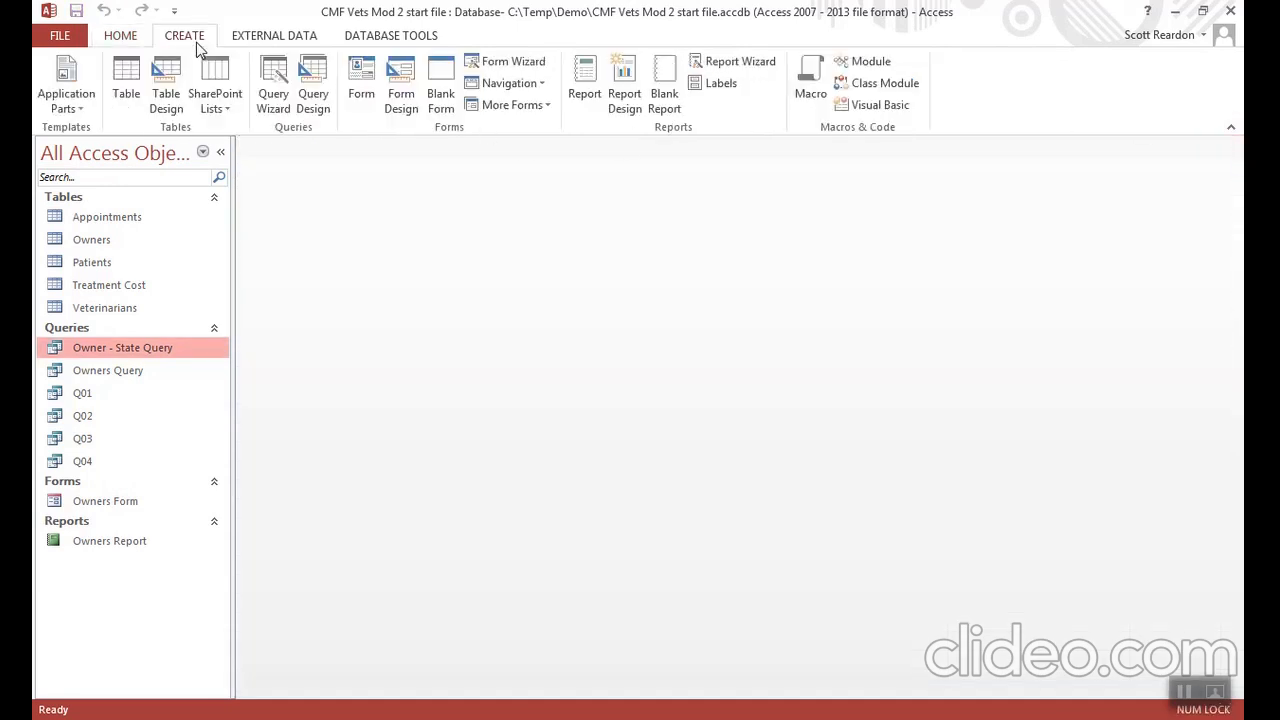
{"action": "left_click", "coordinate": [310, 88]}
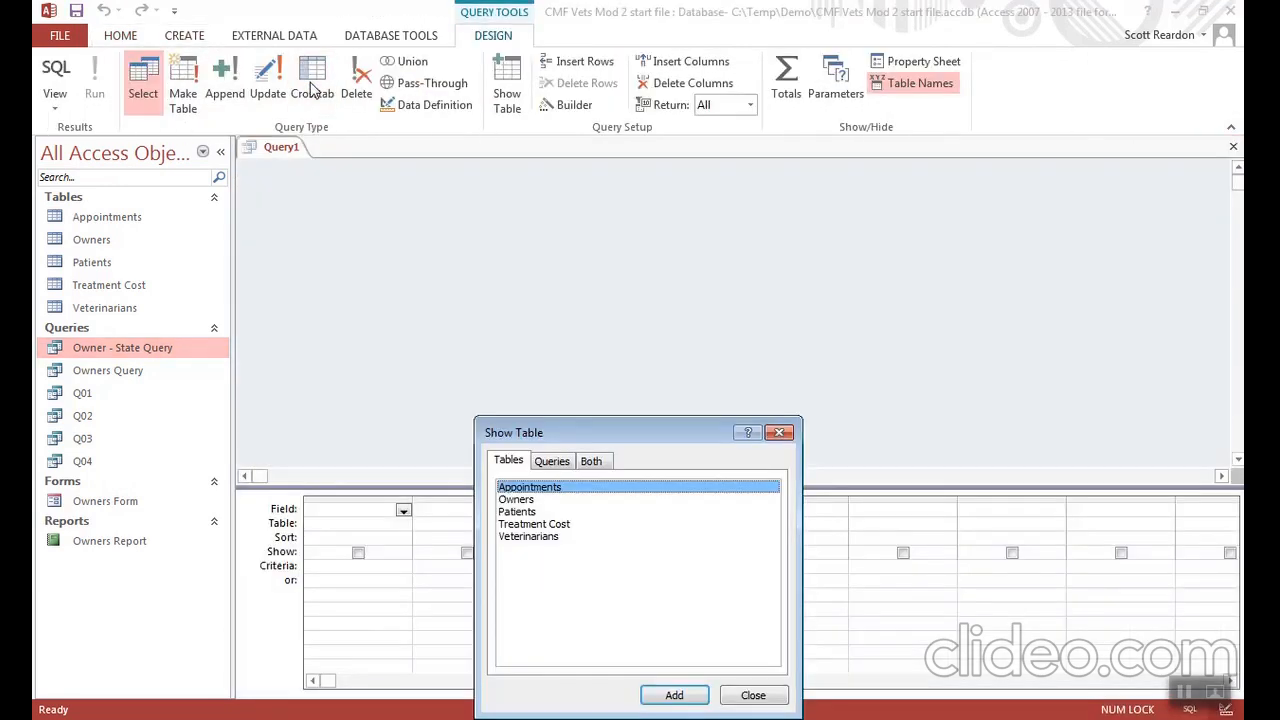
{"action": "double_click", "coordinate": [561, 493]}
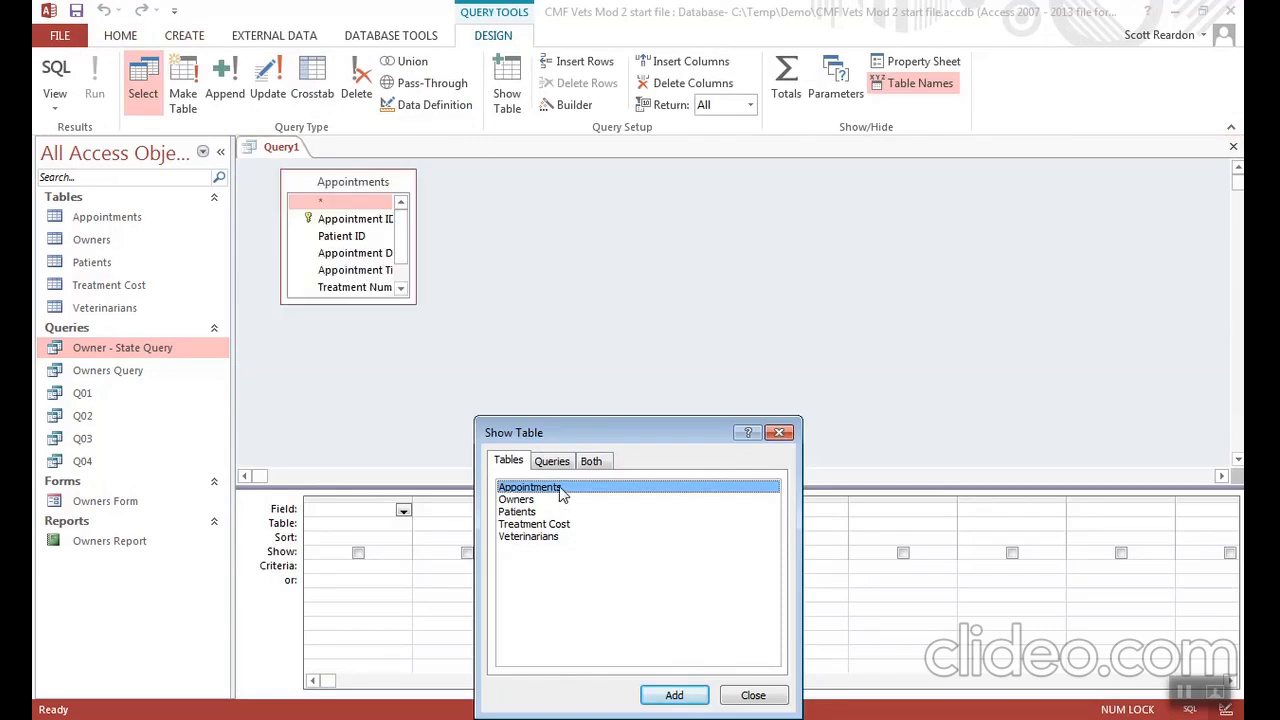
{"action": "left_click", "coordinate": [749, 695]}
{"action": "left_click_drag", "start_coordinate": [414, 302], "coordinate": [468, 352]}
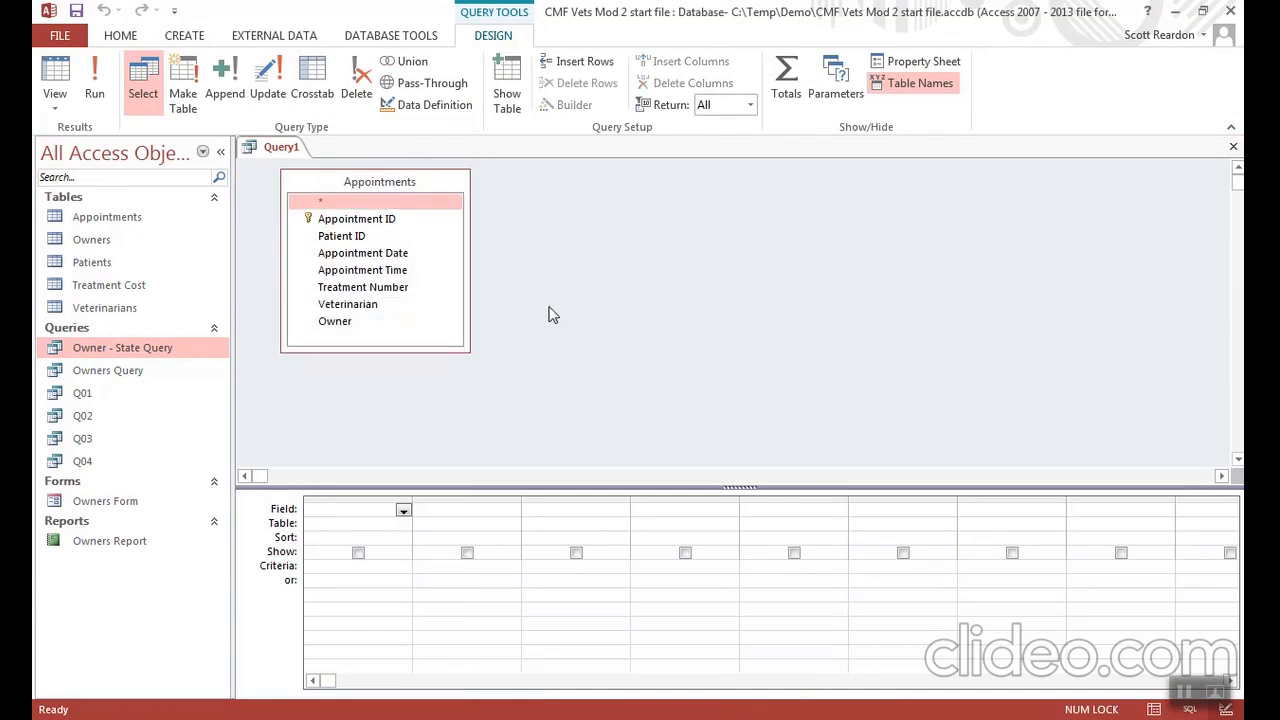
- Add the Appointment Date, Appointment Time, Treatment Number, Veterinarian and Owner fields to the design grid
{"action": "double_click", "coordinate": [368, 256]}
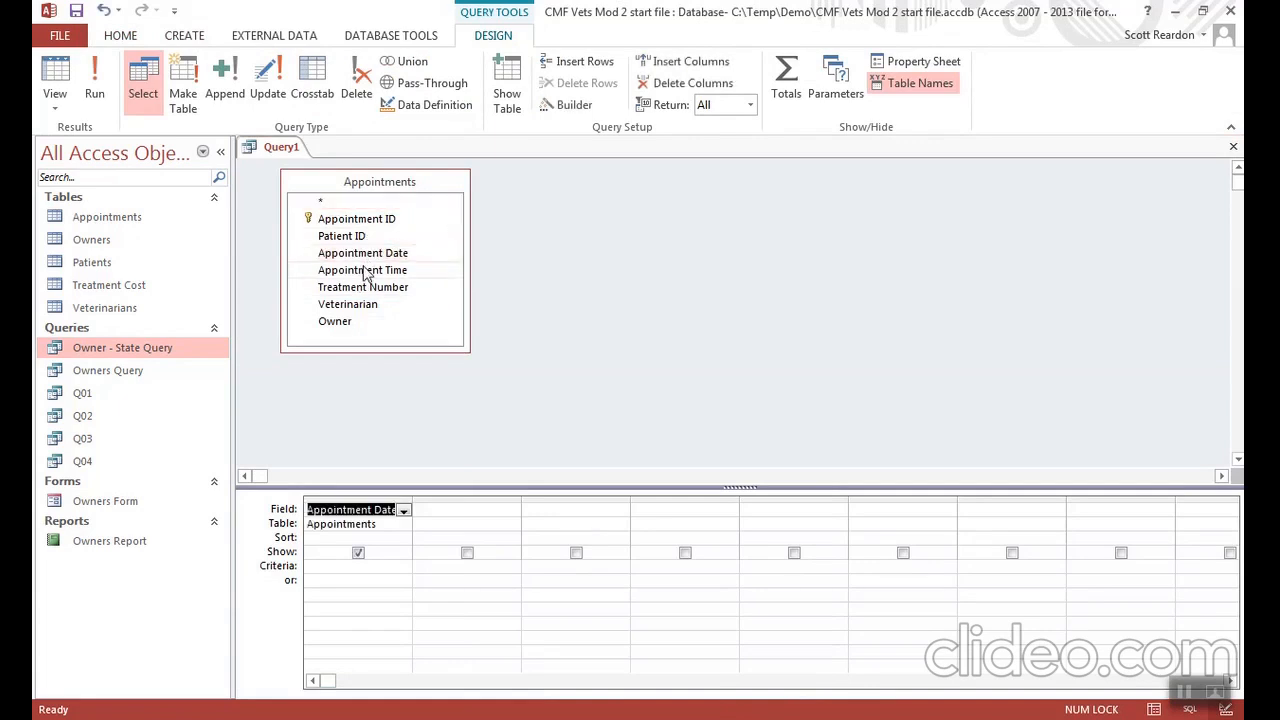
{"action": "double_click", "coordinate": [366, 272]}
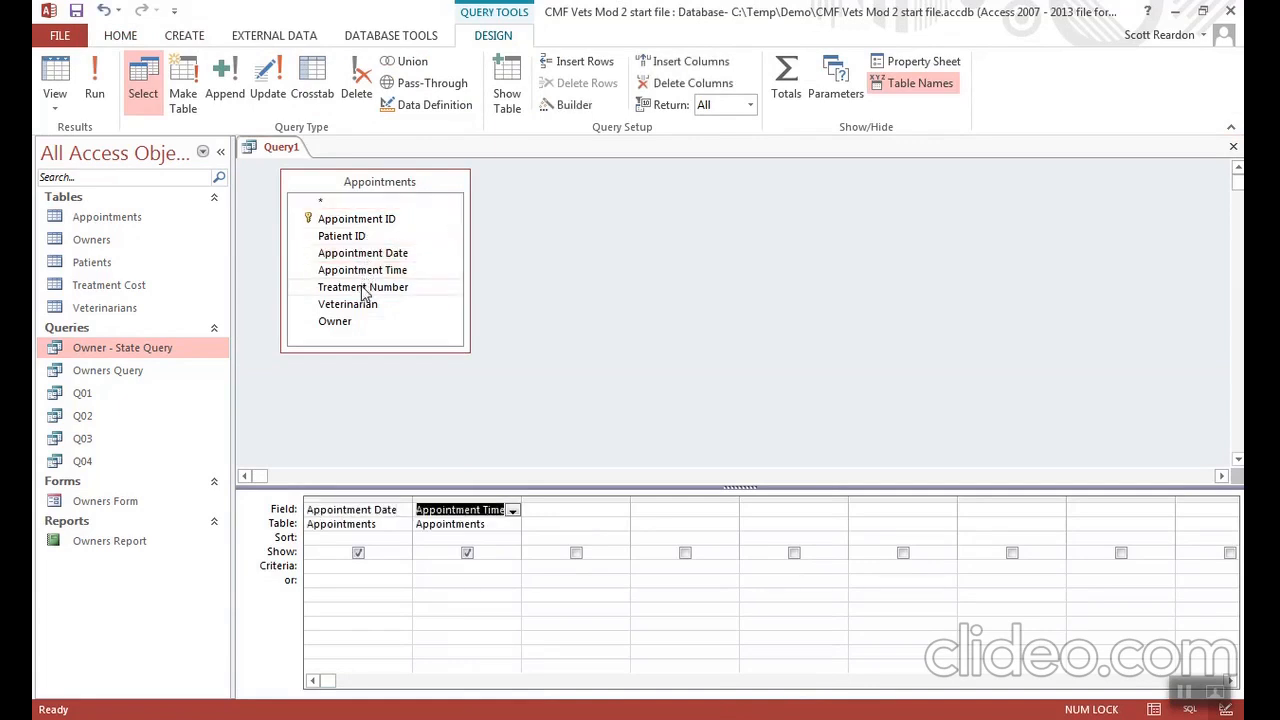
{"action": "double_click", "coordinate": [365, 288]}
{"action": "double_click", "coordinate": [360, 306]}
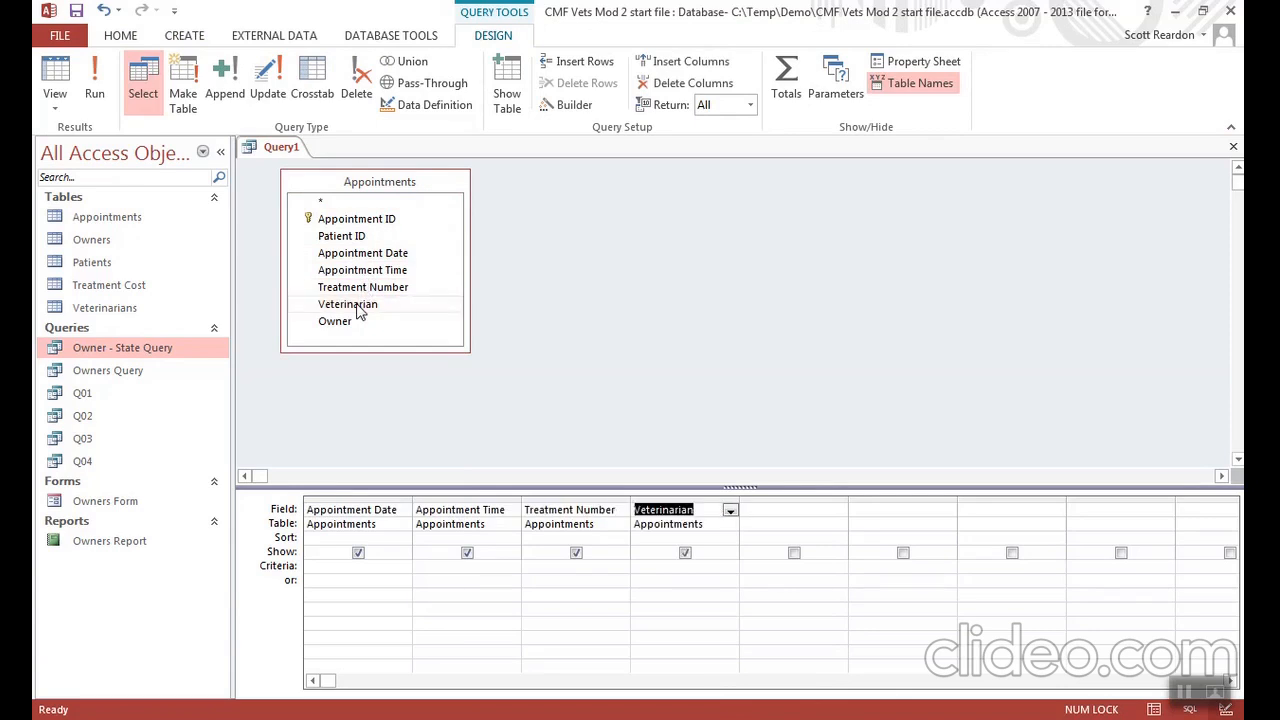
{"action": "double_click", "coordinate": [344, 325]}
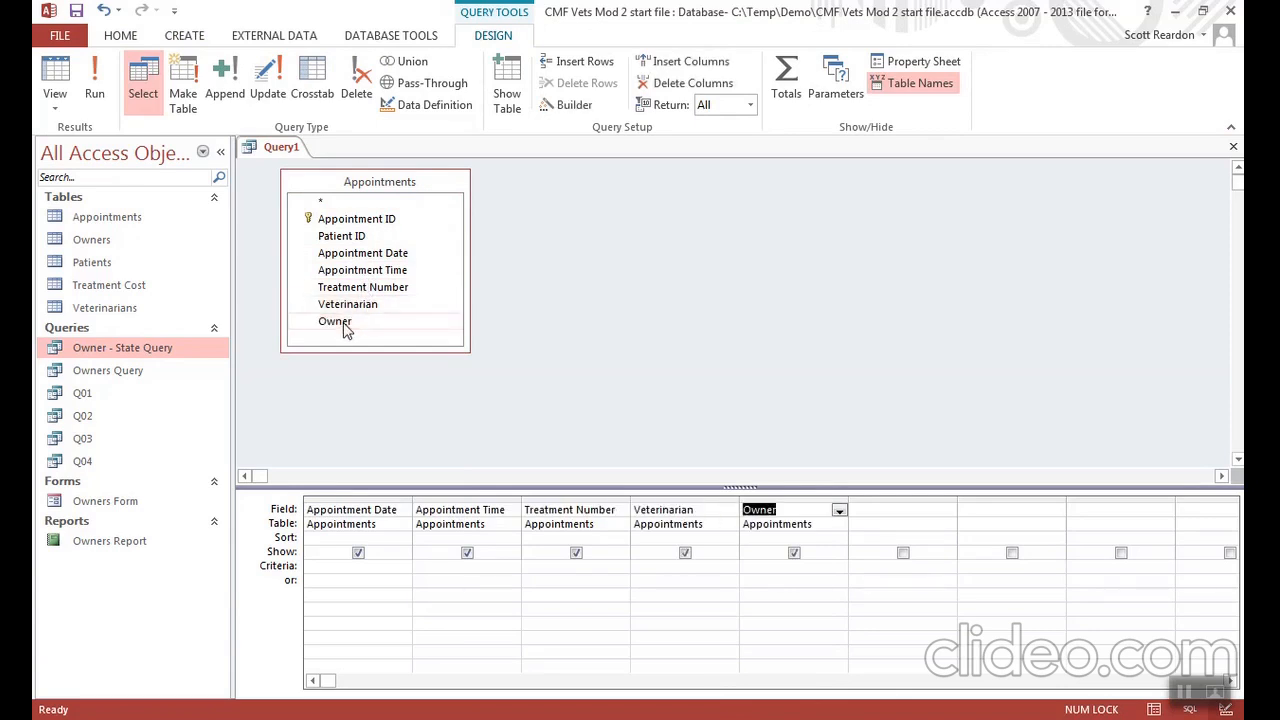
- Require both Appointment Date >6/30/2021 and Veterinarian B01 on the same criteria row, and run the query
{"action": "left_click", "coordinate": [342, 565]}
{"action": "type", "text": ">6/30/2021"}
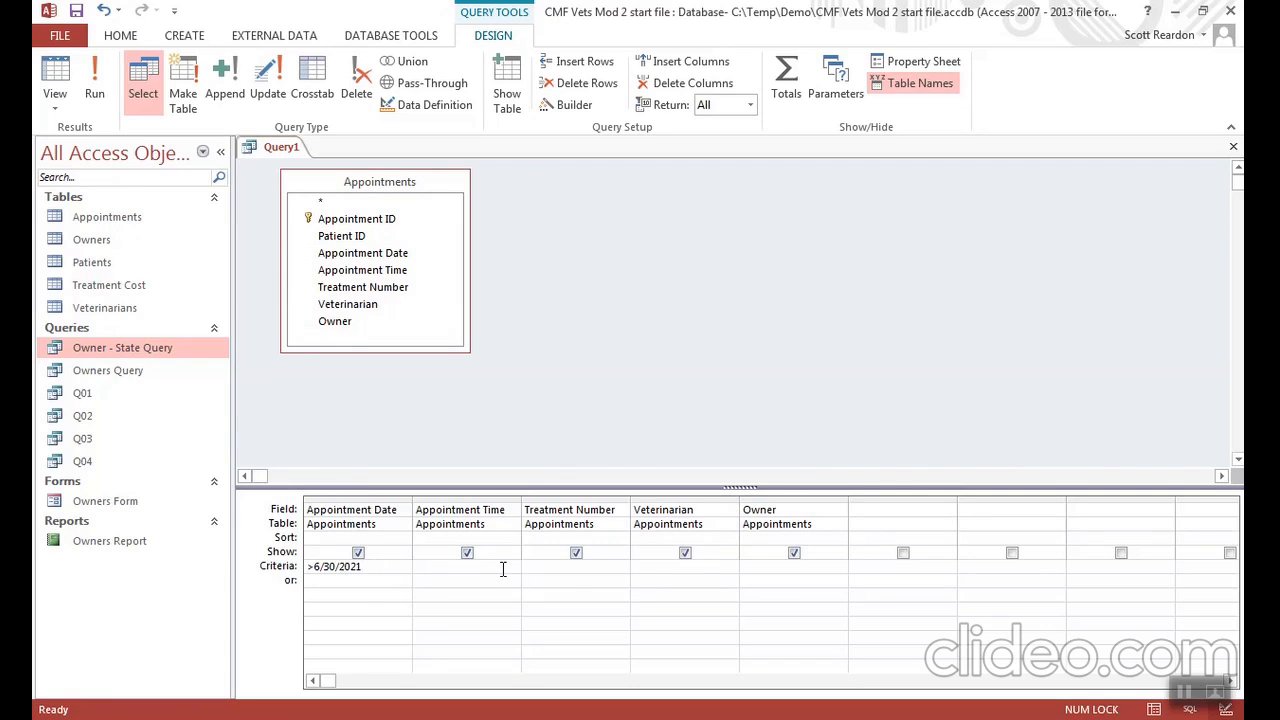
{"action": "left_click", "coordinate": [646, 567]}
{"action": "type", "text": "B"}
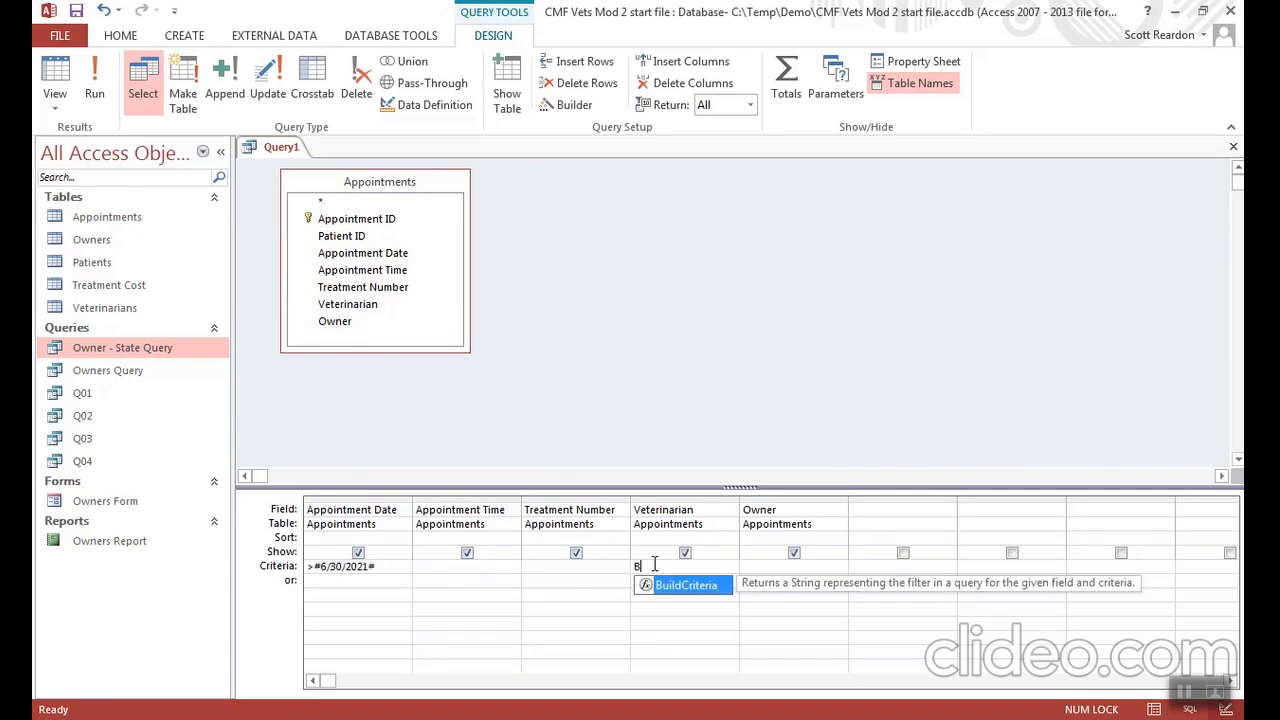
{"action": "type", "text": "01"}
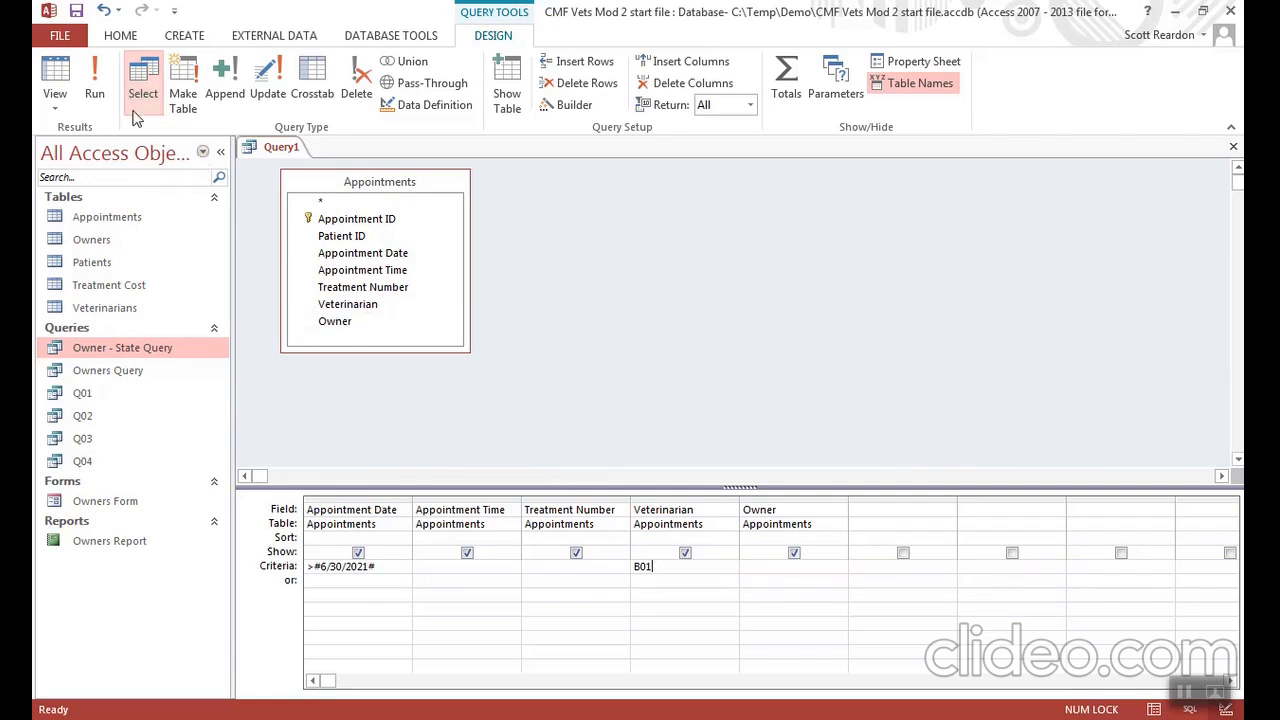
{"action": "left_click", "coordinate": [98, 90]}
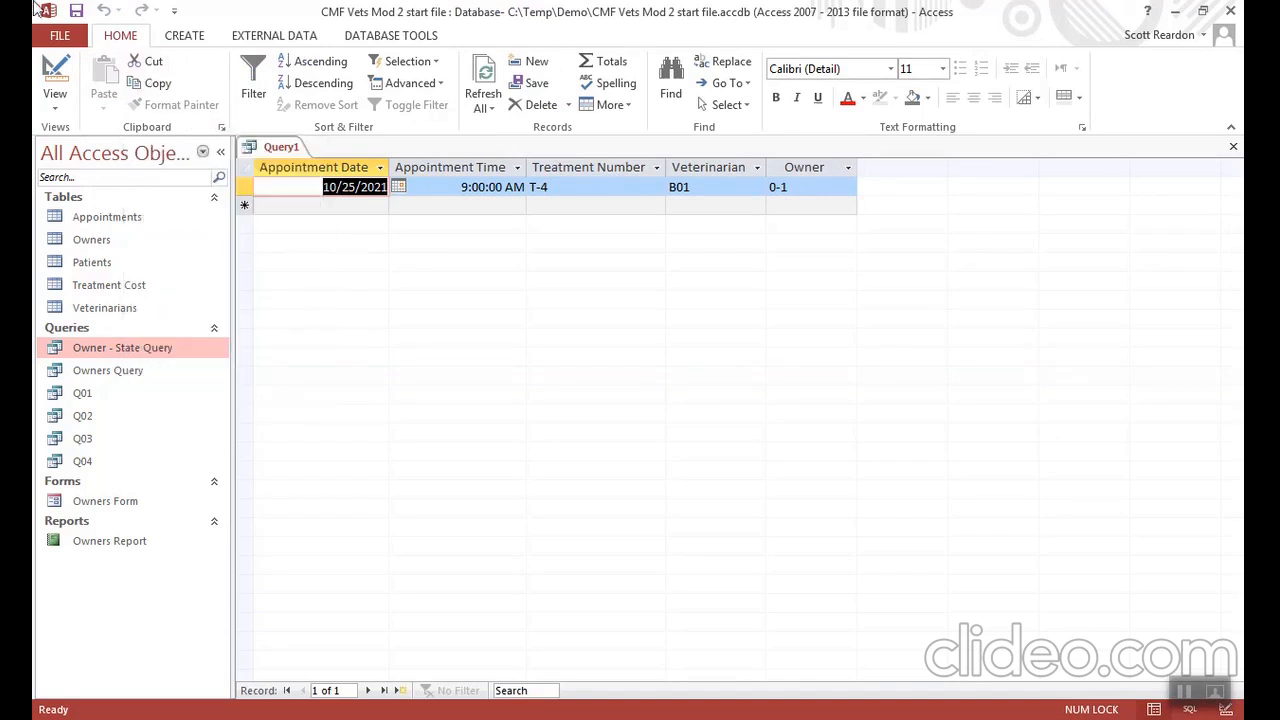
- Save the query with the combined date and veterinarian criteria as Q05
{"action": "left_click", "coordinate": [76, 11]}
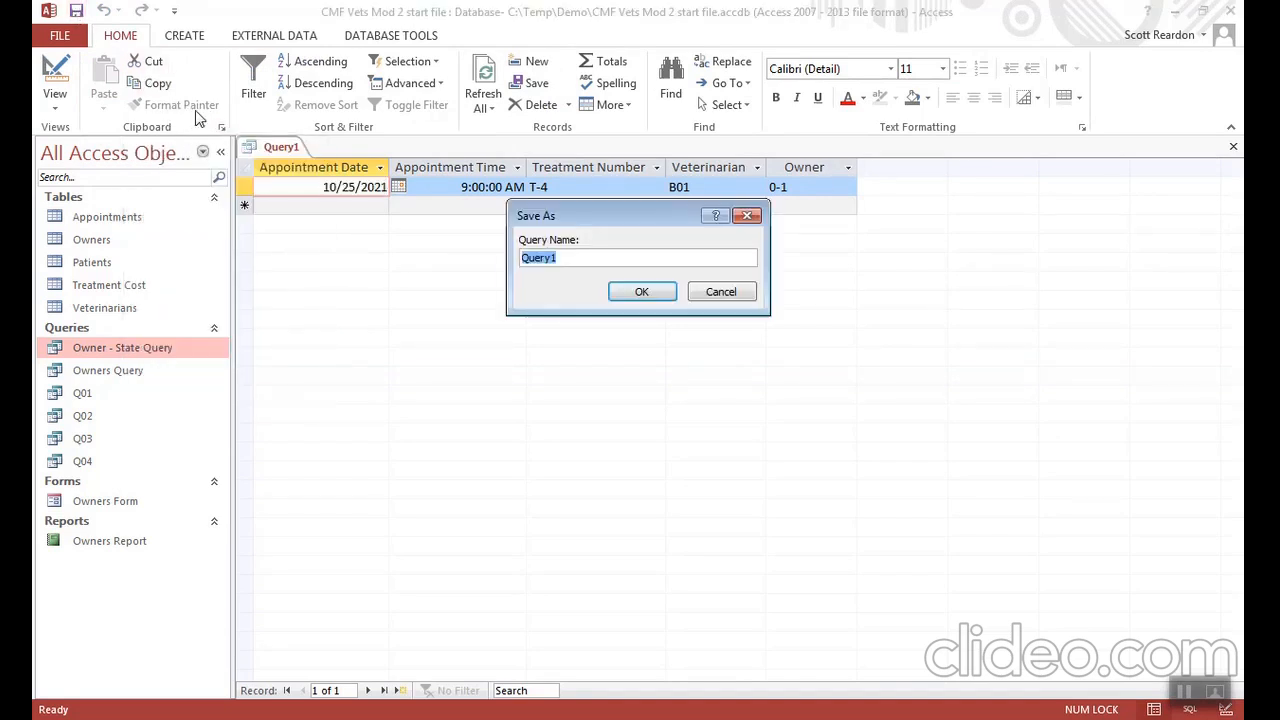
{"action": "type", "text": "Q05"}
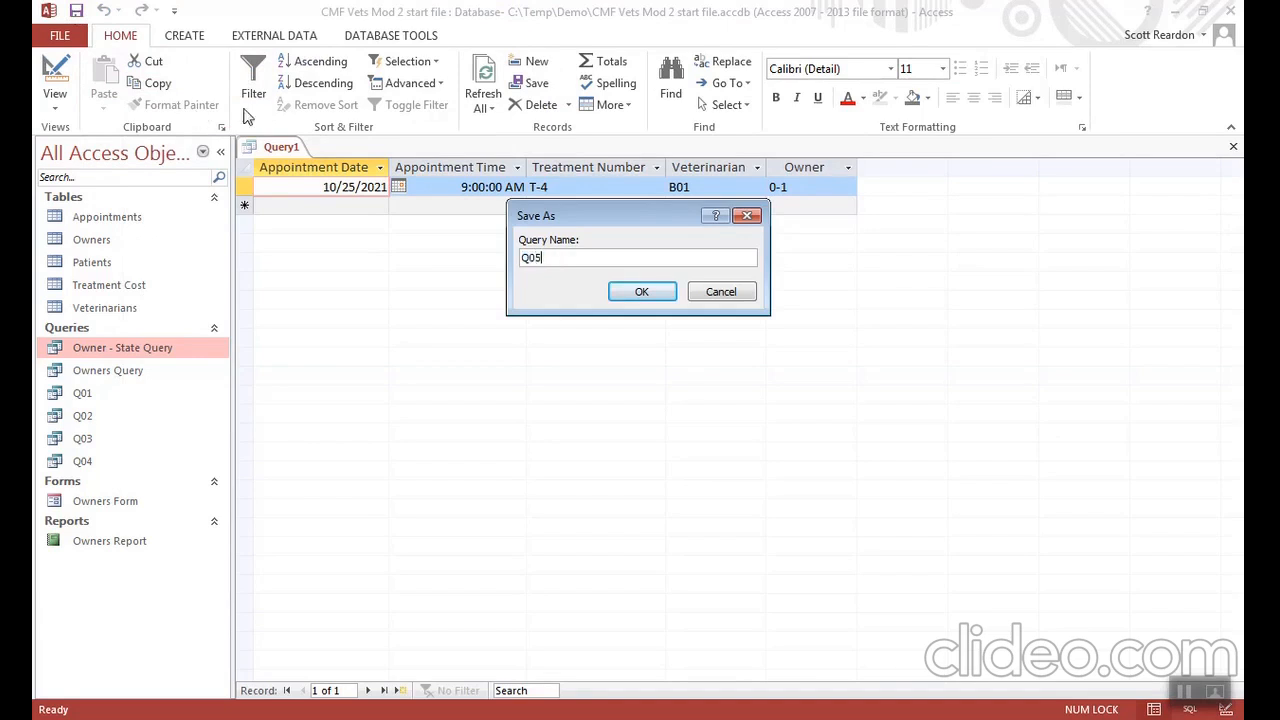
{"action": "left_click", "coordinate": [646, 296]}
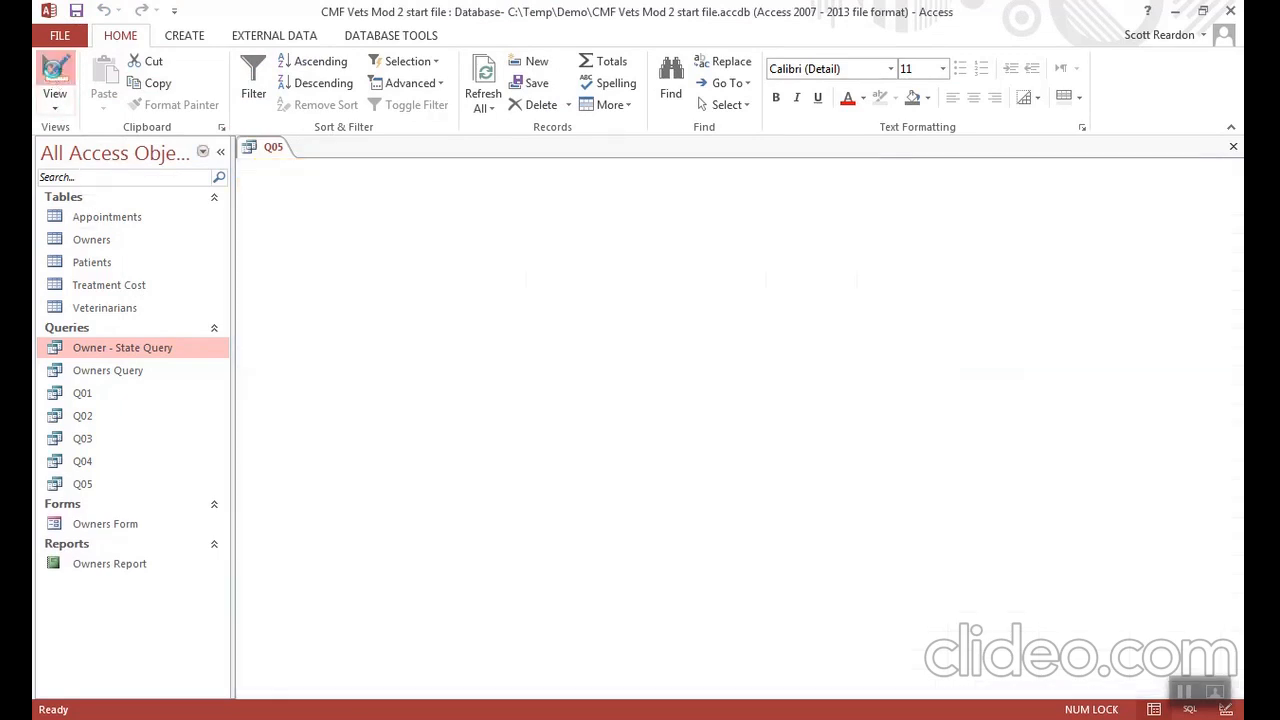
- Return Q05 to Design View, move the Veterinarian criterion B01 to the "or" row, and run the query
{"action": "left_click", "coordinate": [55, 78]}
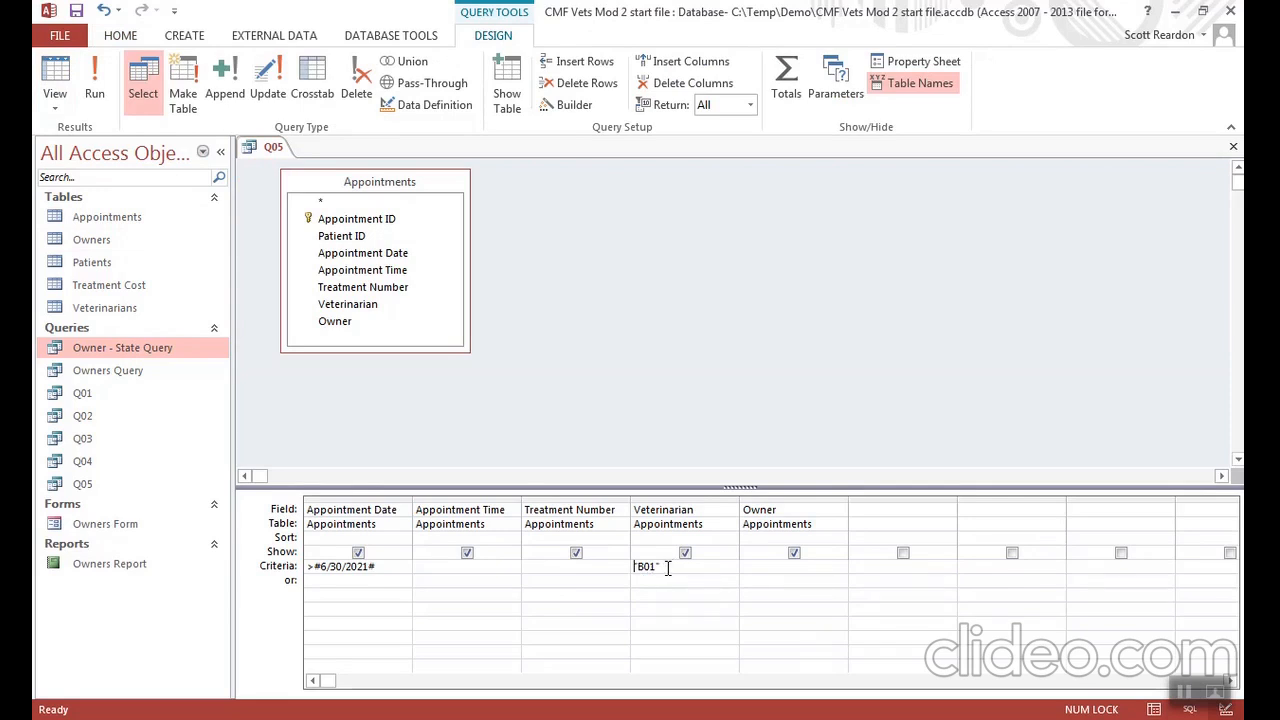
{"action": "left_click_drag", "start_coordinate": [668, 567], "coordinate": [633, 567]}
{"action": "key", "text": "BackSpace"}
{"action": "type", "text": "B"}
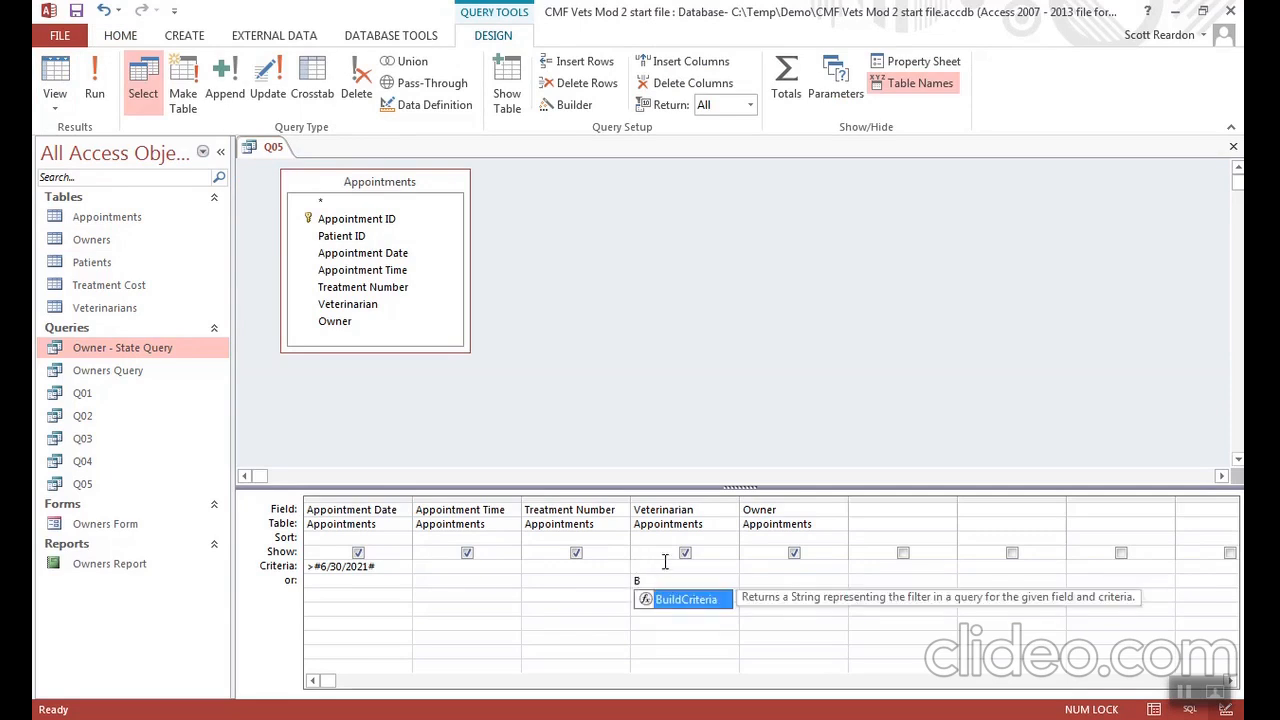
{"action": "type", "text": "01"}
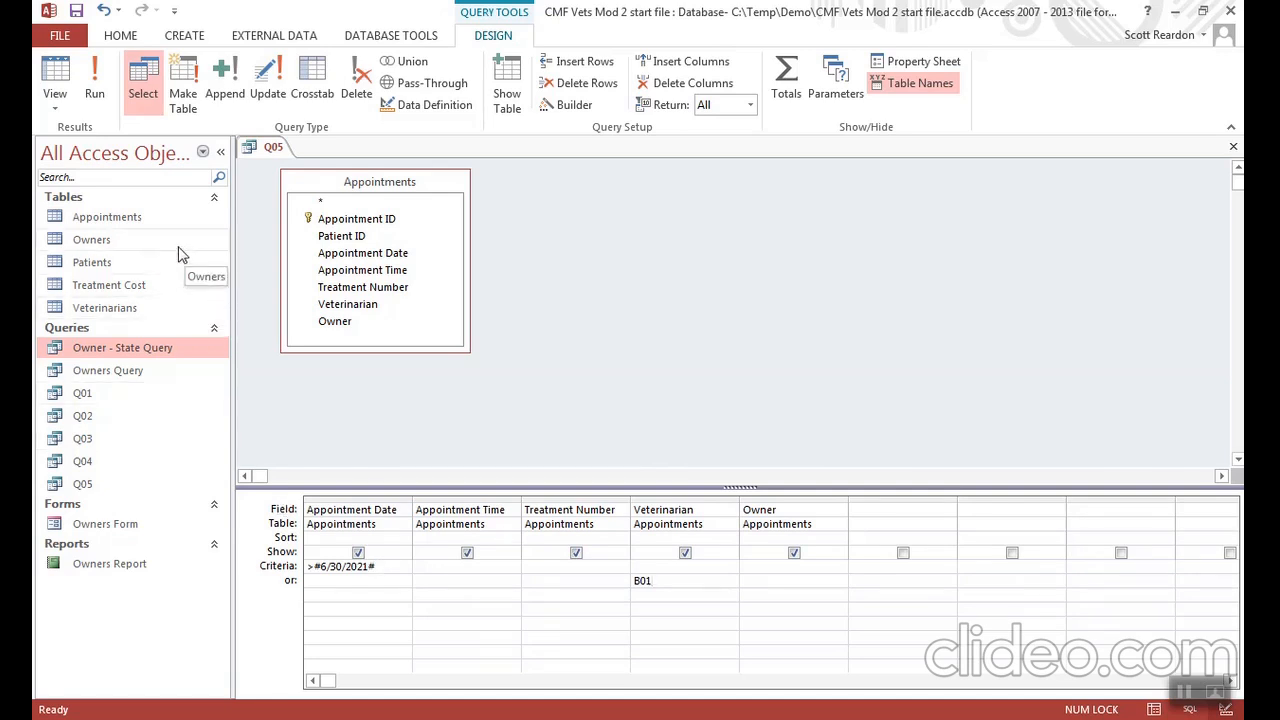
{"action": "left_click", "coordinate": [89, 75]}
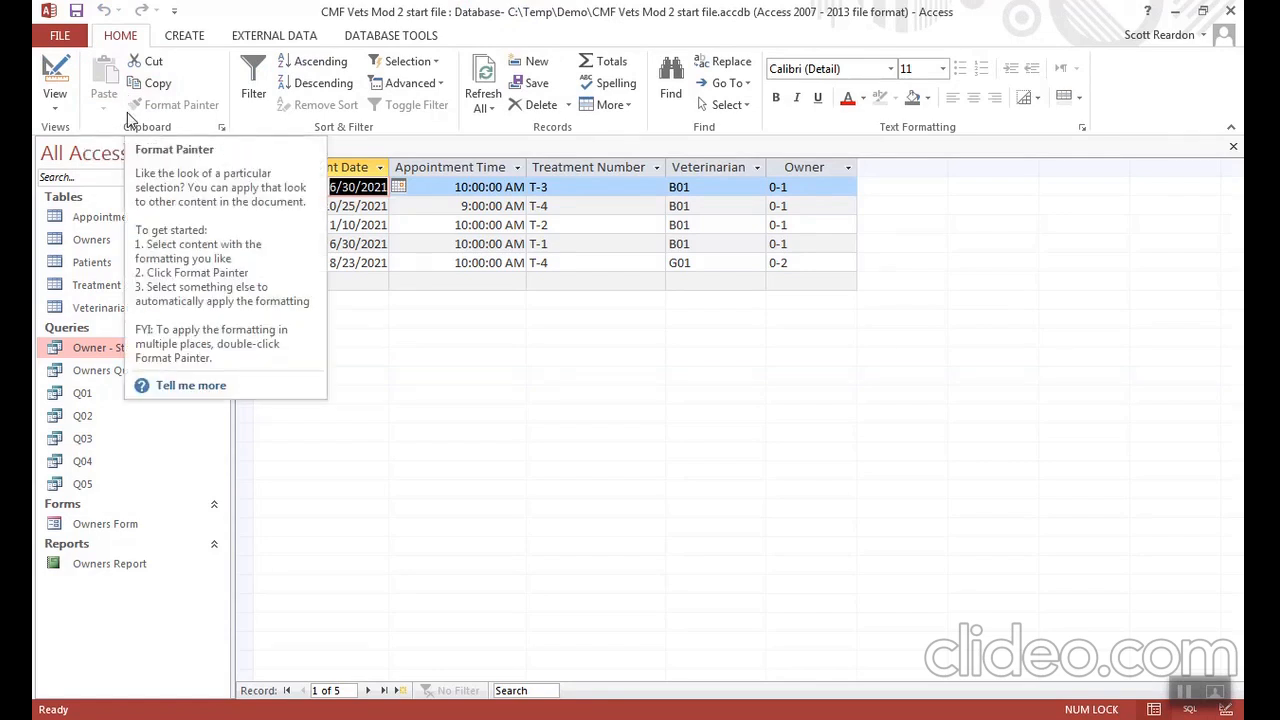
- Save the modified Q05 as a new query object named Q06 and close it
{"action": "left_click", "coordinate": [63, 37]}
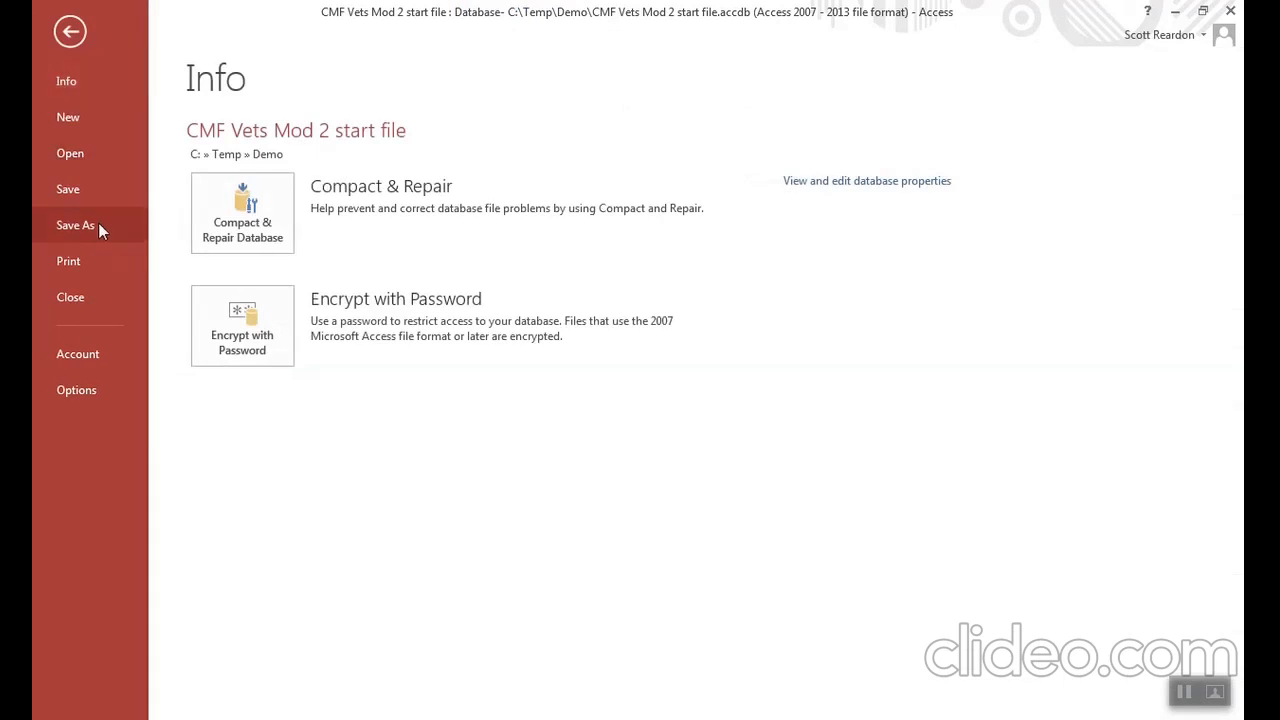
{"action": "left_click", "coordinate": [98, 224]}
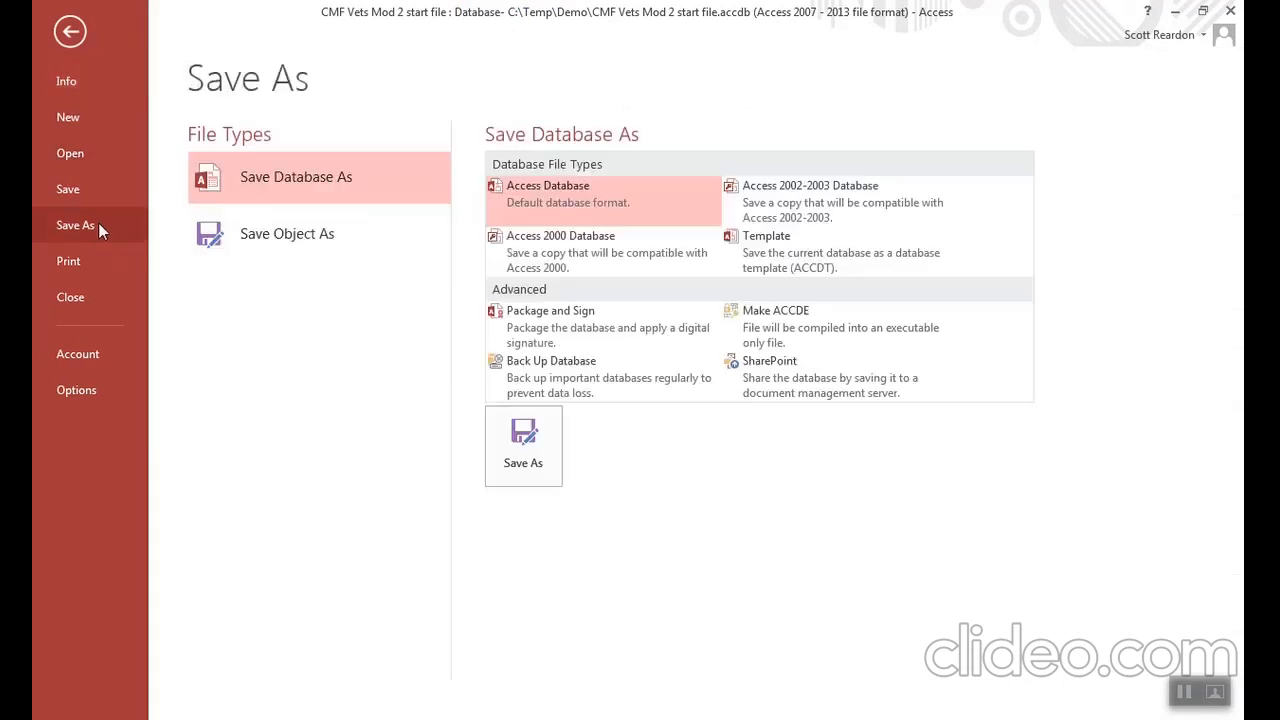
{"action": "left_click", "coordinate": [280, 241]}
{"action": "left_click", "coordinate": [516, 355]}
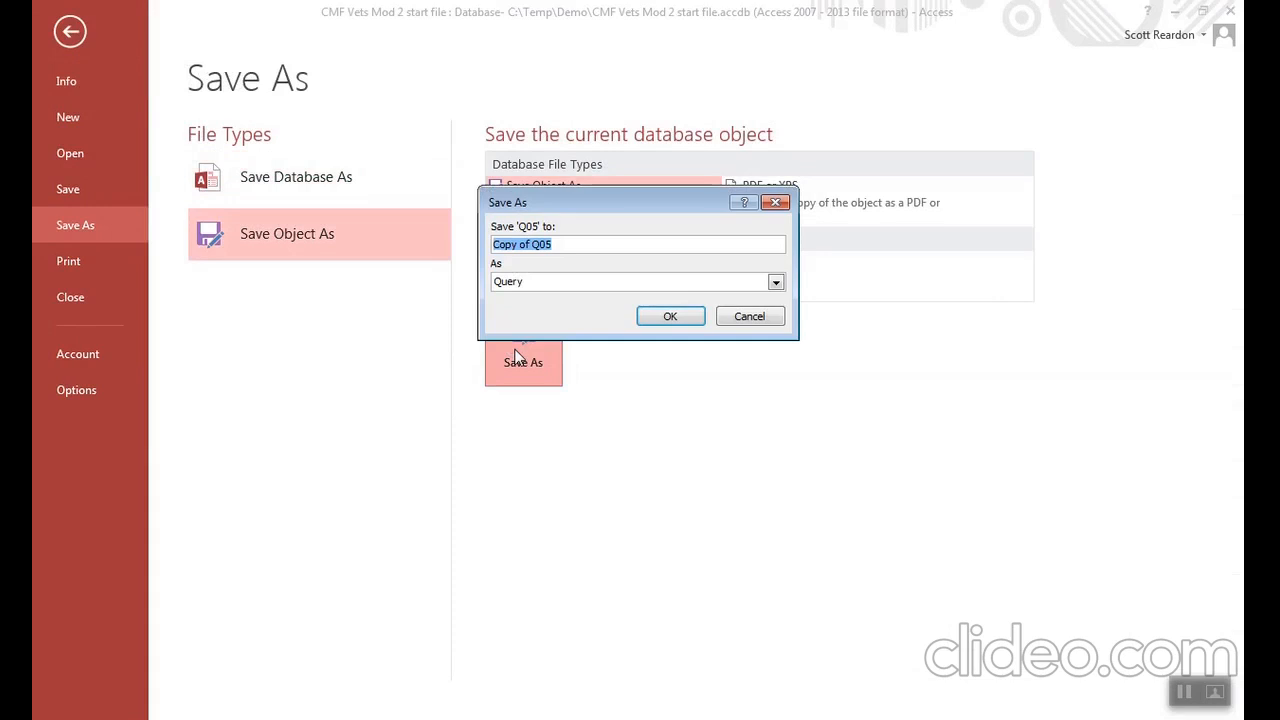
{"action": "type", "text": "Q06"}
{"action": "left_click", "coordinate": [670, 316]}
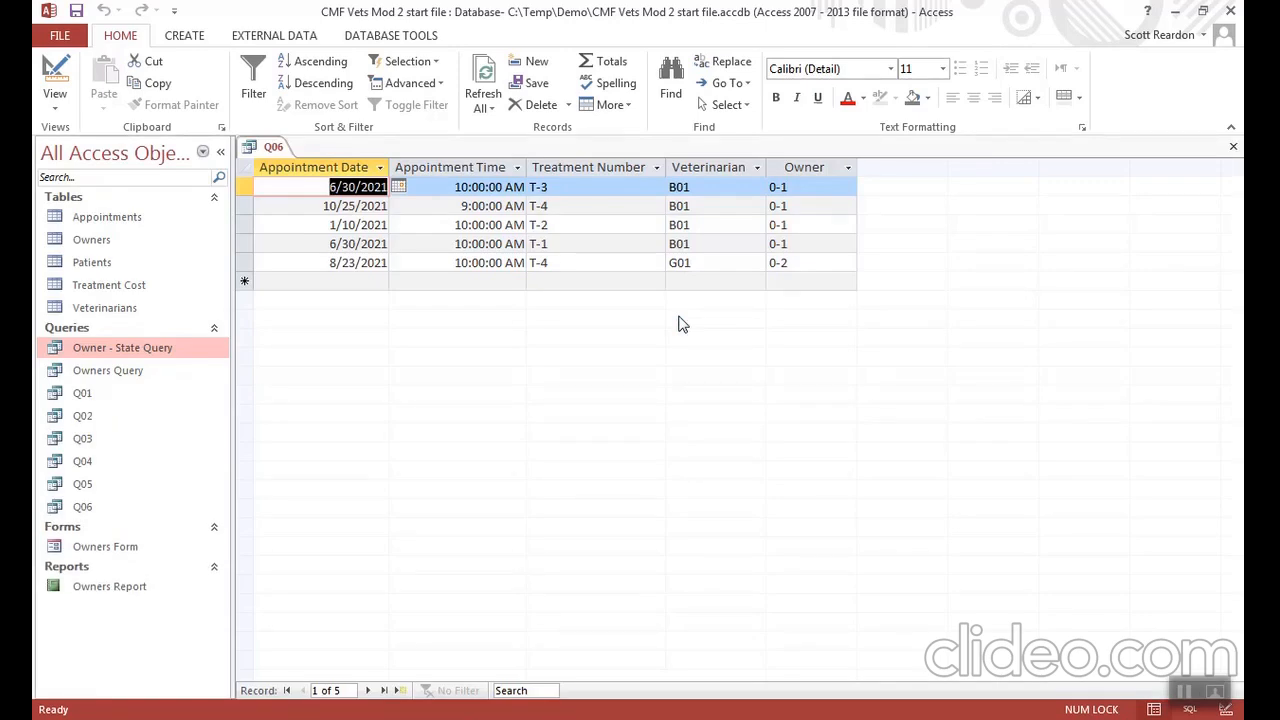
{"action": "left_click", "coordinate": [1232, 147]}
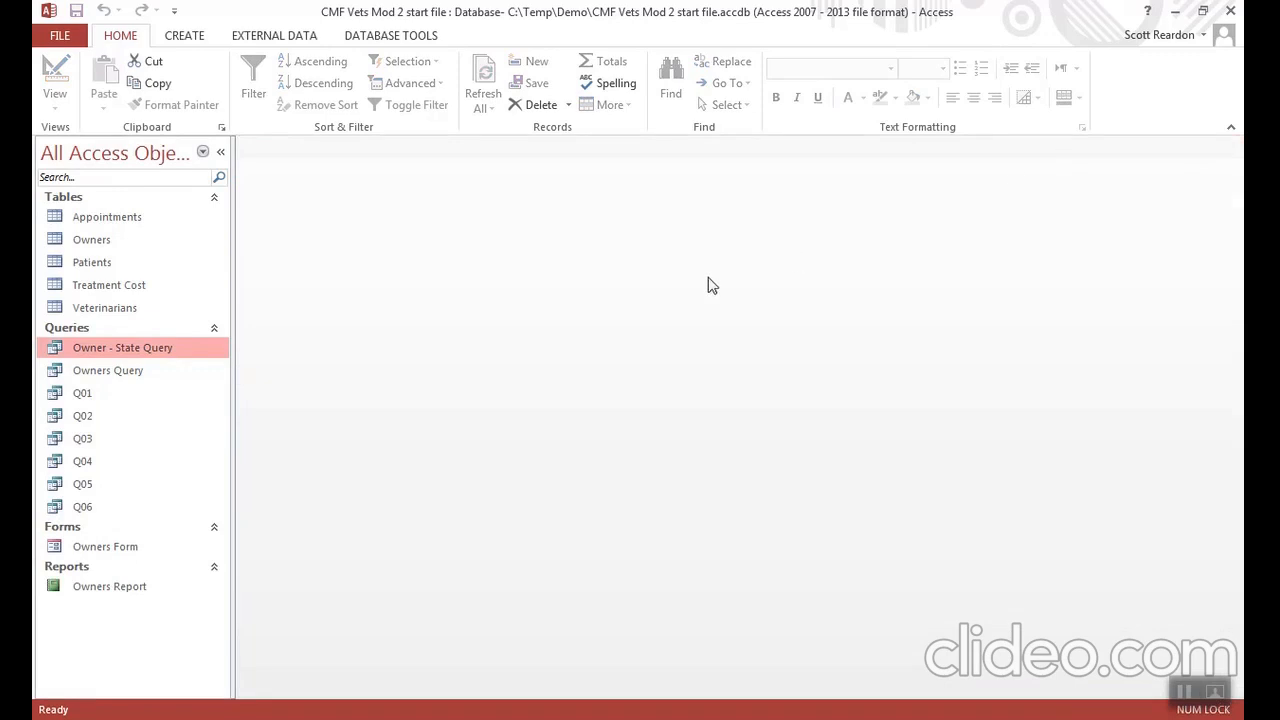
- Open Q06 in Design View, clear all fields from the design grid, and close the query without saving the changes
{"action": "right_click", "coordinate": [84, 510]}
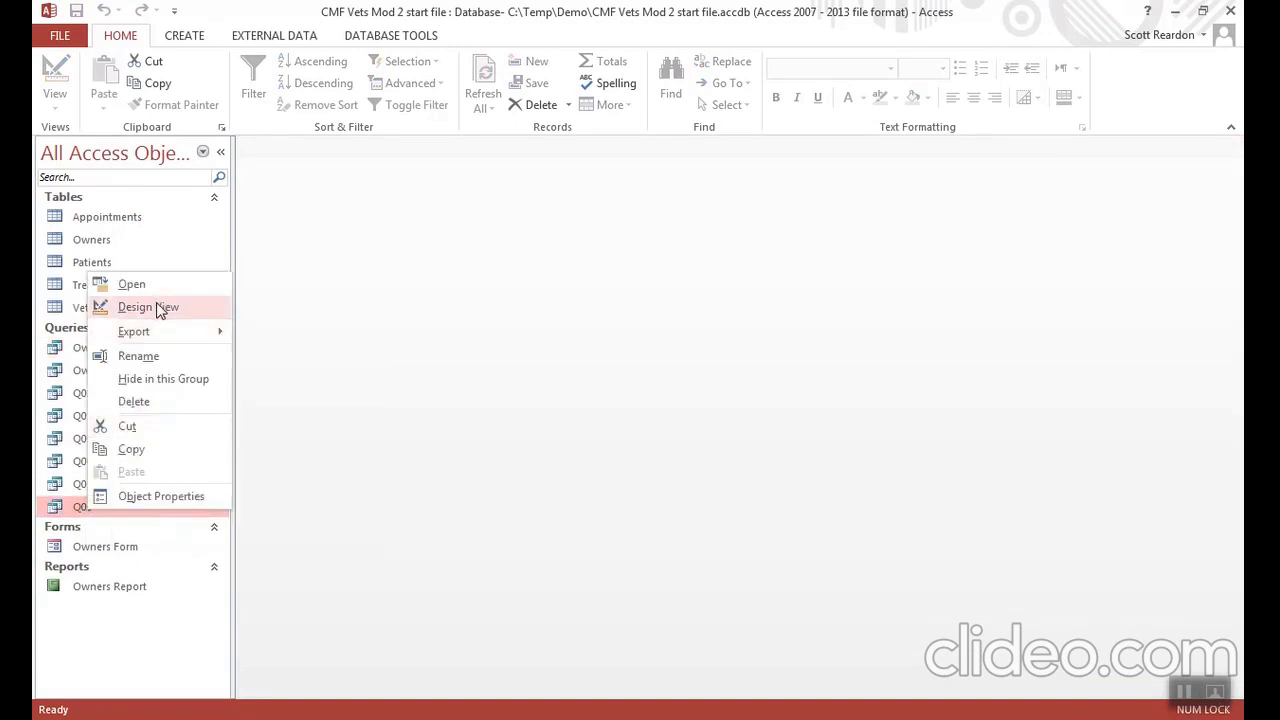
{"action": "left_click", "coordinate": [156, 306]}
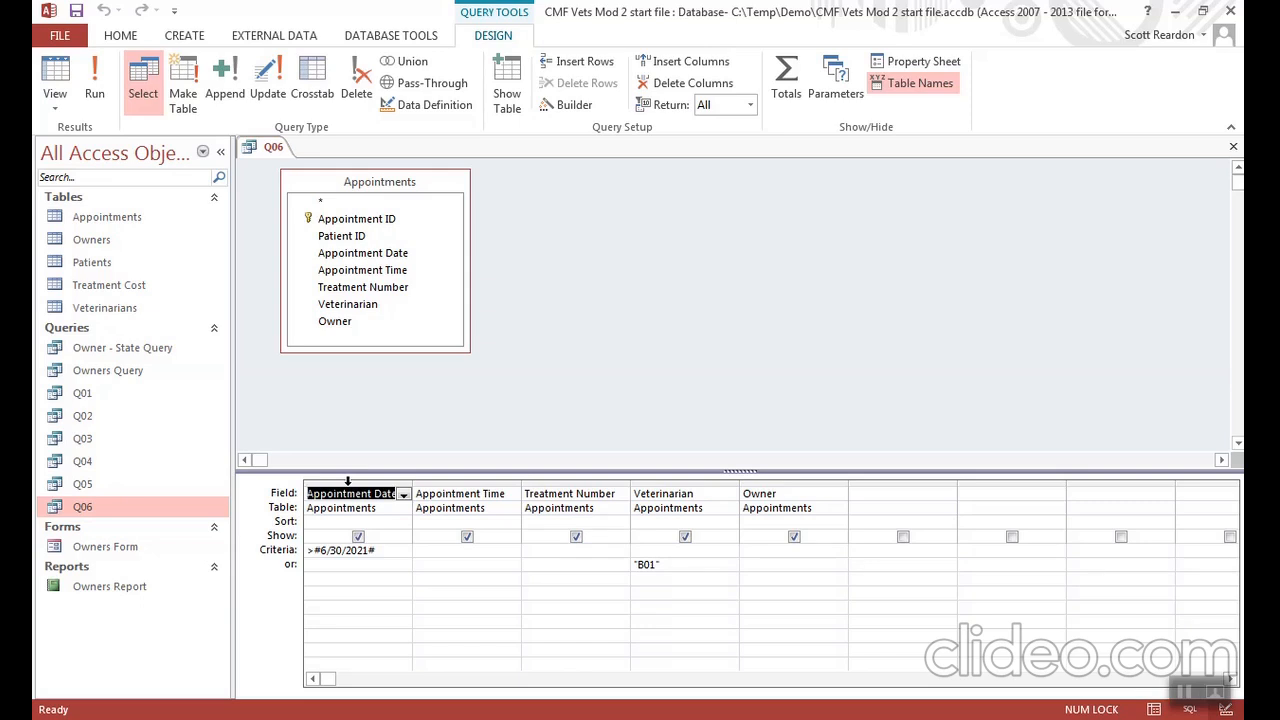
{"action": "left_click", "coordinate": [348, 482]}
{"action": "left_click_drag", "start_coordinate": [348, 482], "coordinate": [808, 510]}
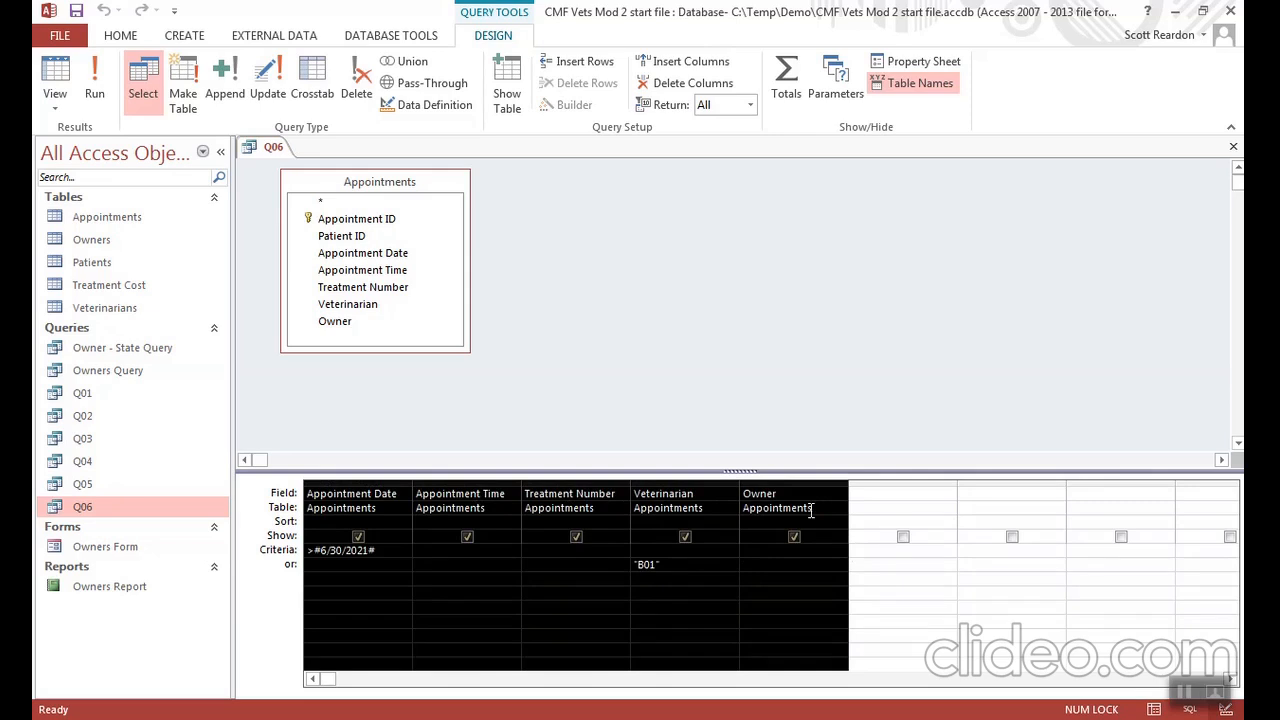
{"action": "key", "text": "Delete"}
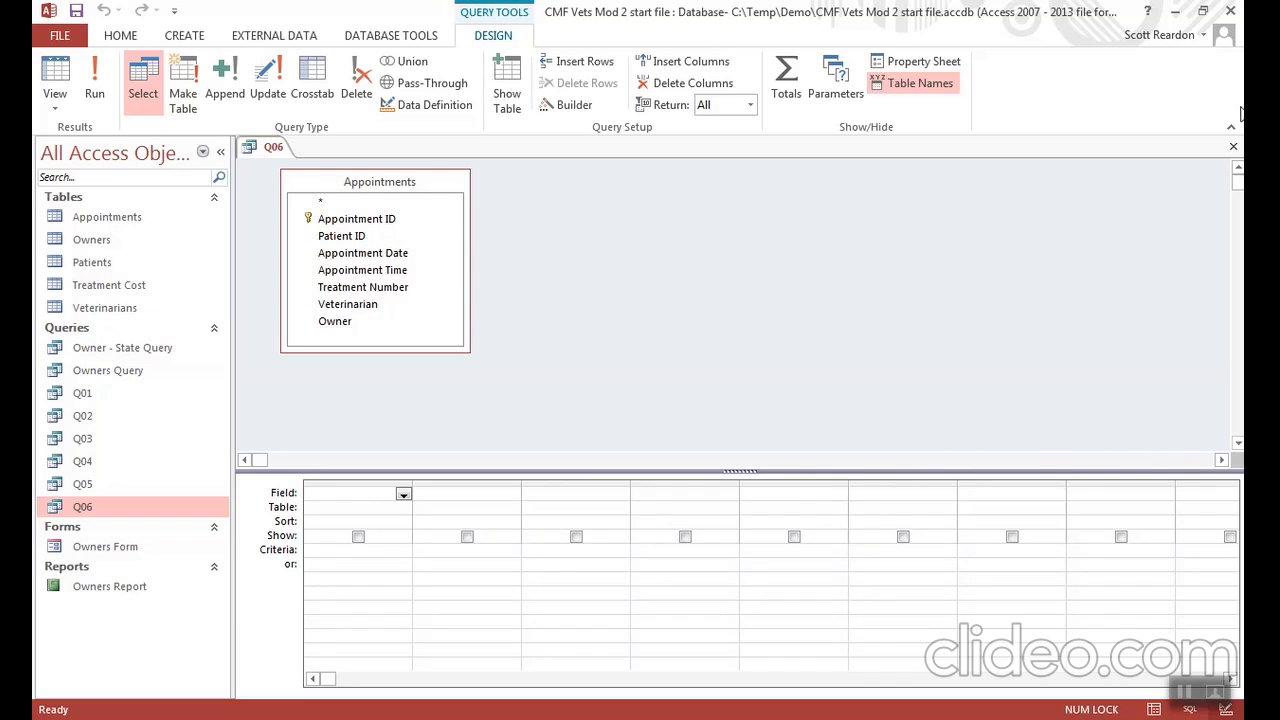
{"action": "left_click", "coordinate": [1233, 148]}
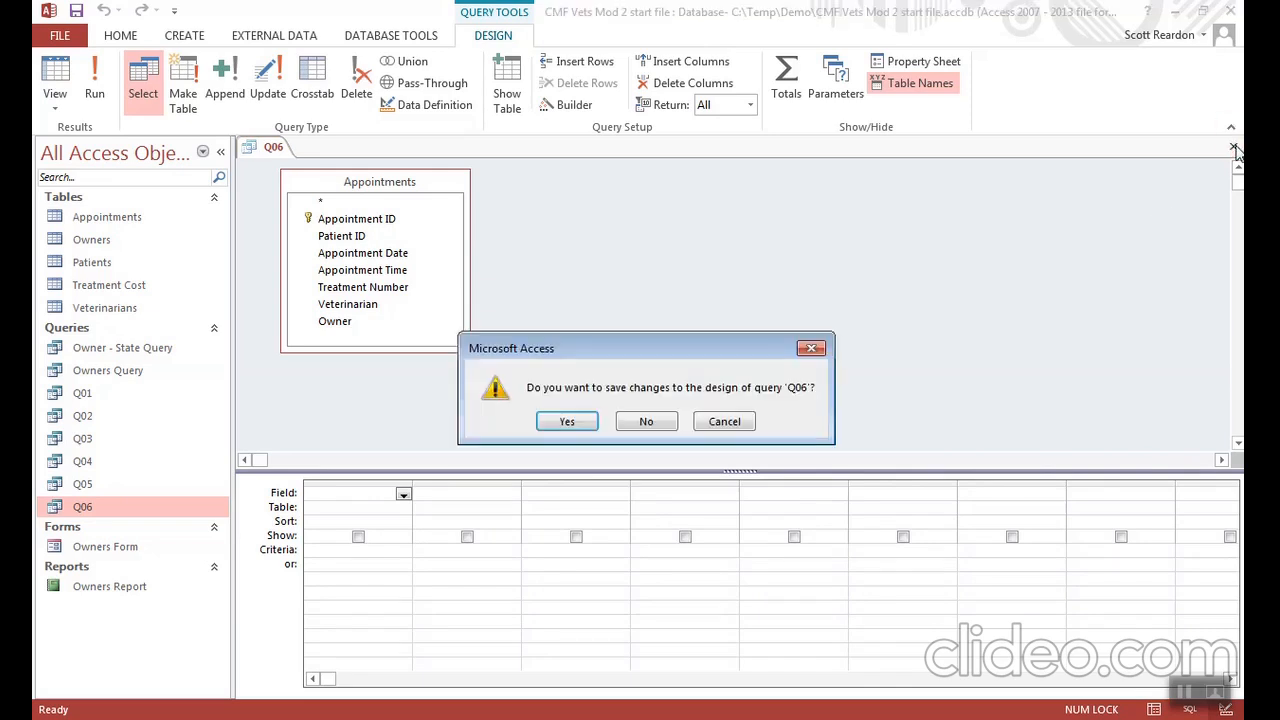
{"action": "left_click", "coordinate": [641, 429]}
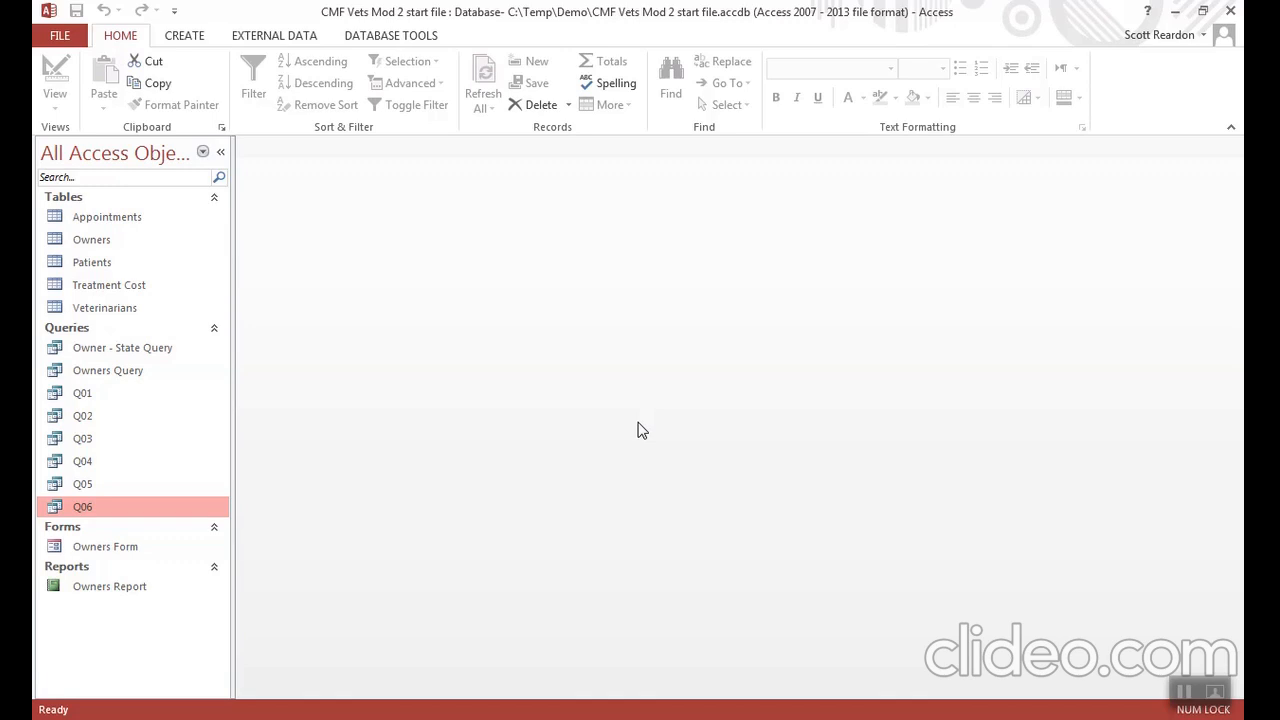
- Start importing external data from another Access database and browse for the source file
{"action": "left_click", "coordinate": [281, 38]}
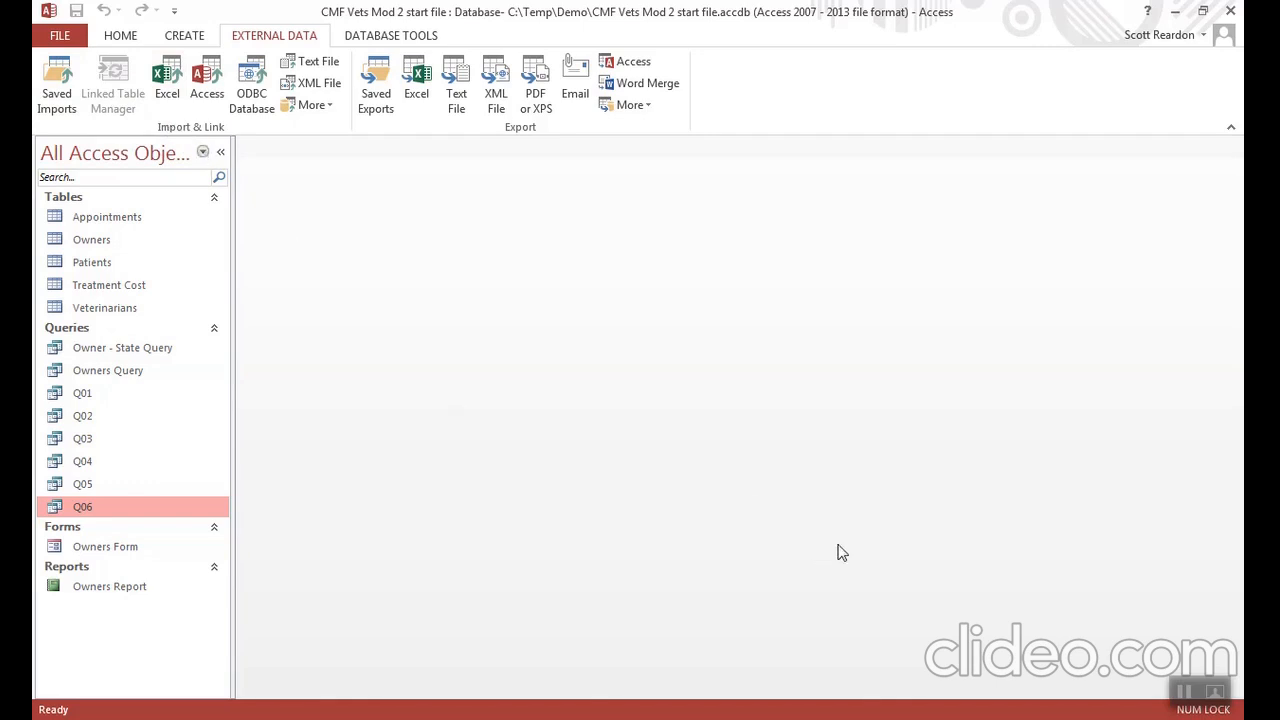
{"action": "left_click", "coordinate": [1185, 694]}
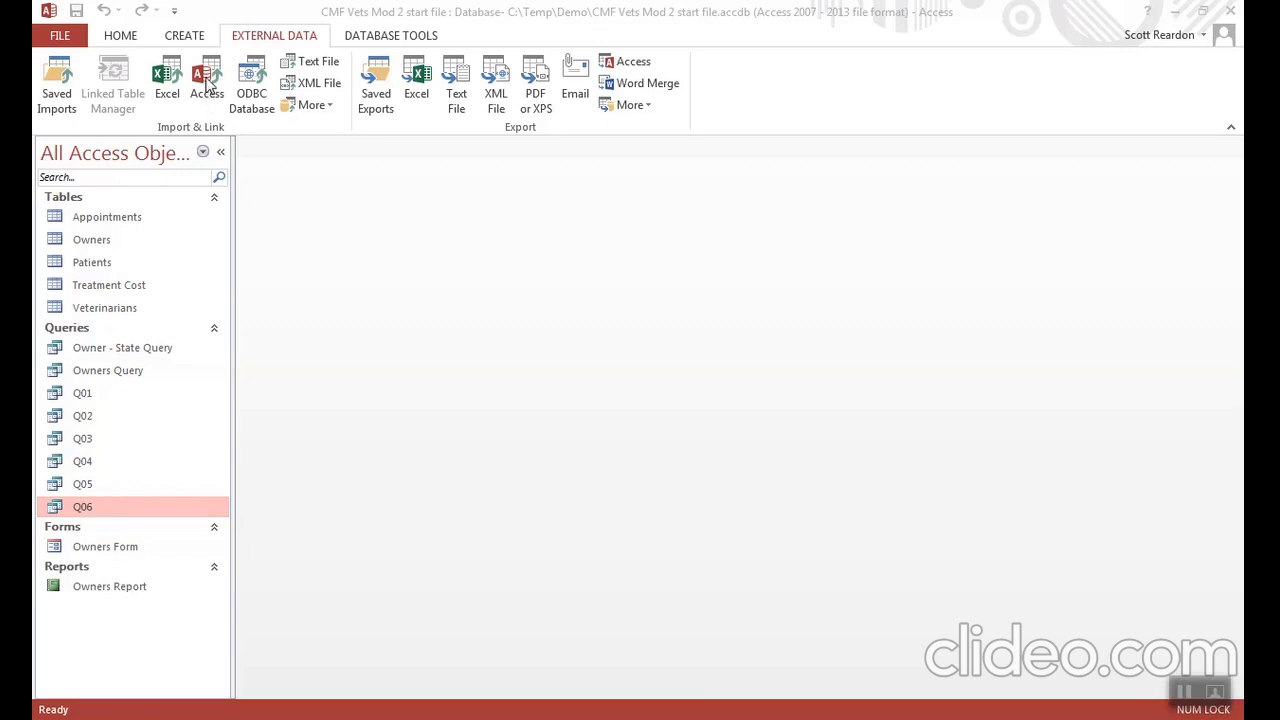
{"action": "left_click", "coordinate": [207, 83]}
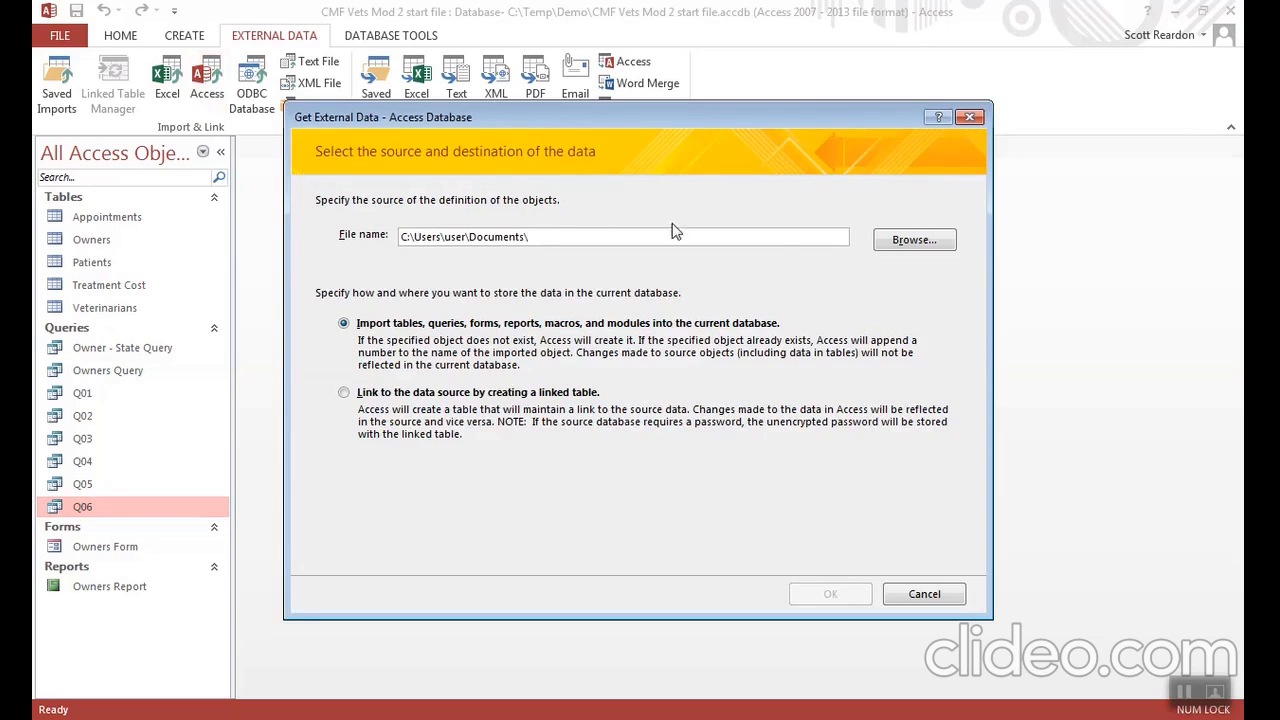
{"action": "left_click", "coordinate": [906, 245]}
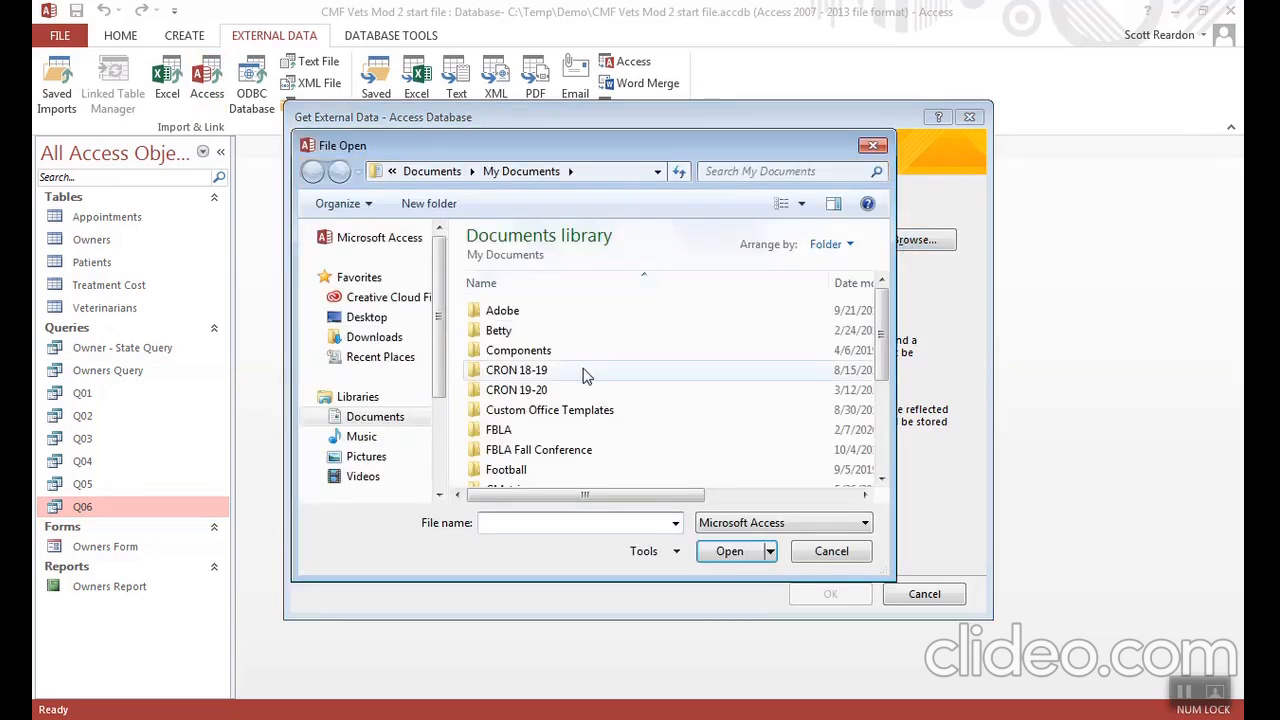
{"action": "scroll", "coordinate": [884, 446], "scroll_direction": "down", "scroll_amount": 5}
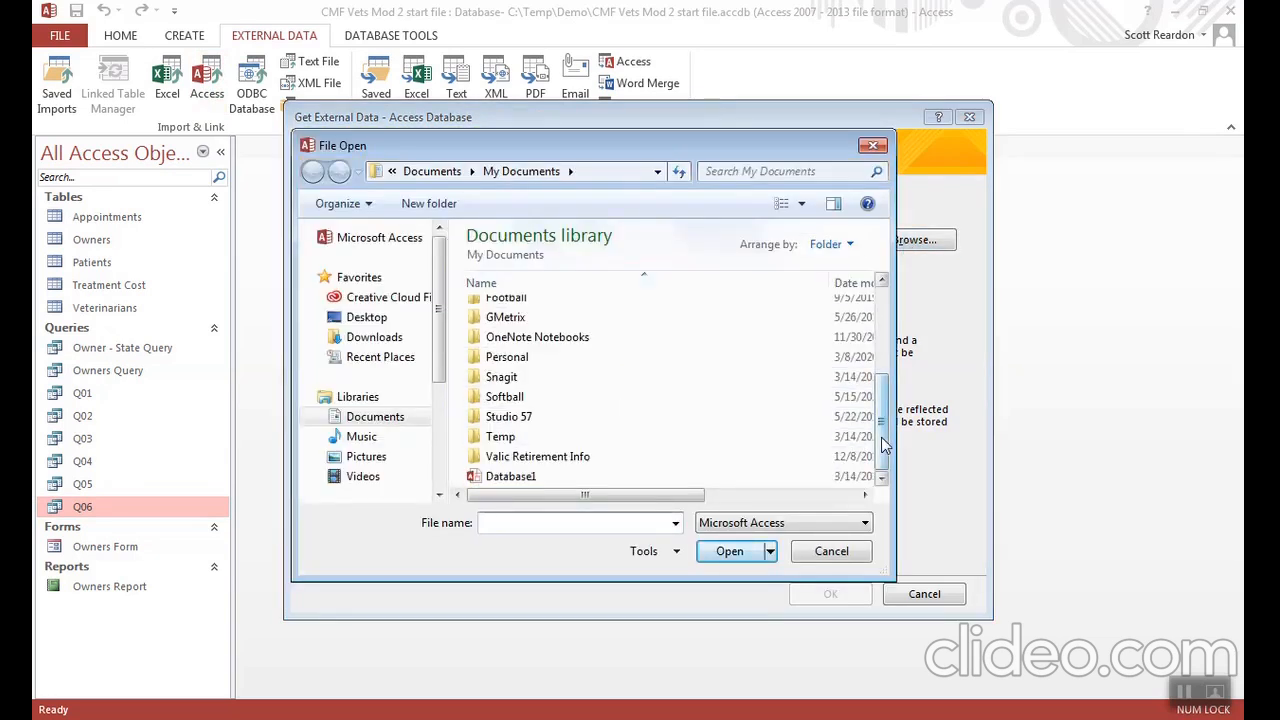
{"action": "double_click", "coordinate": [525, 449]}
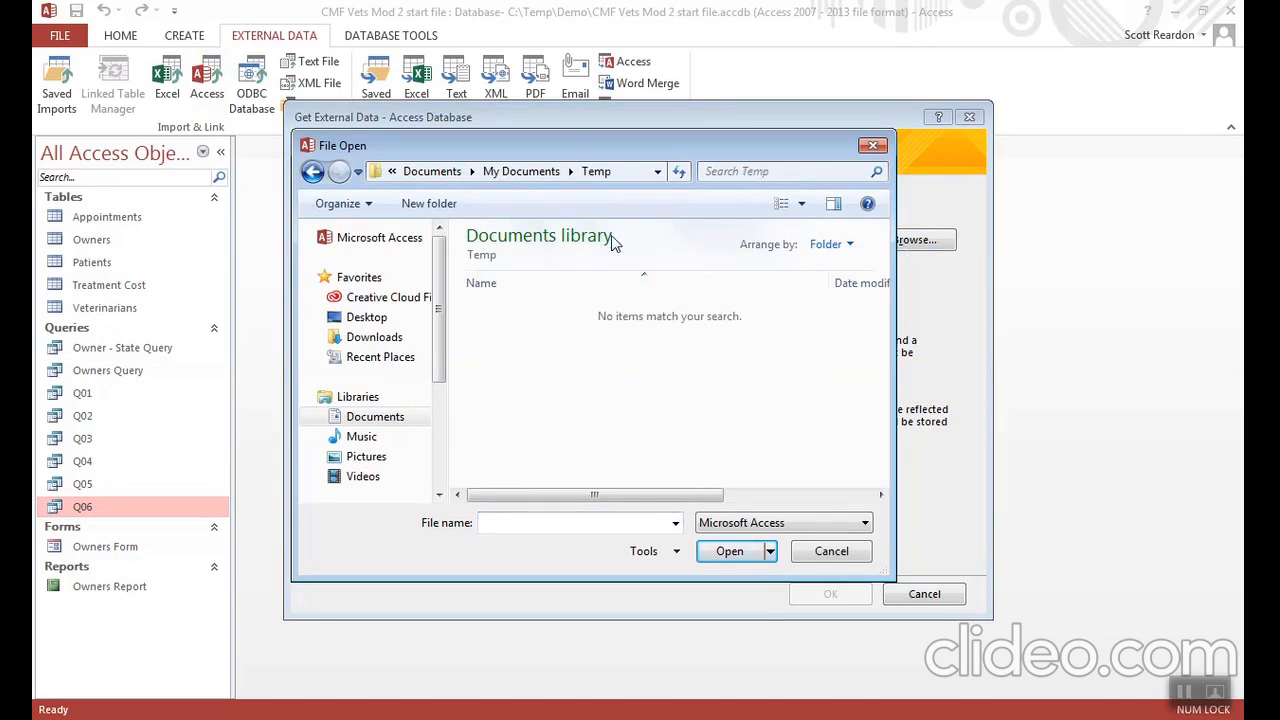
{"action": "left_click", "coordinate": [435, 172]}
{"action": "left_click_drag", "start_coordinate": [885, 349], "coordinate": [884, 464]}
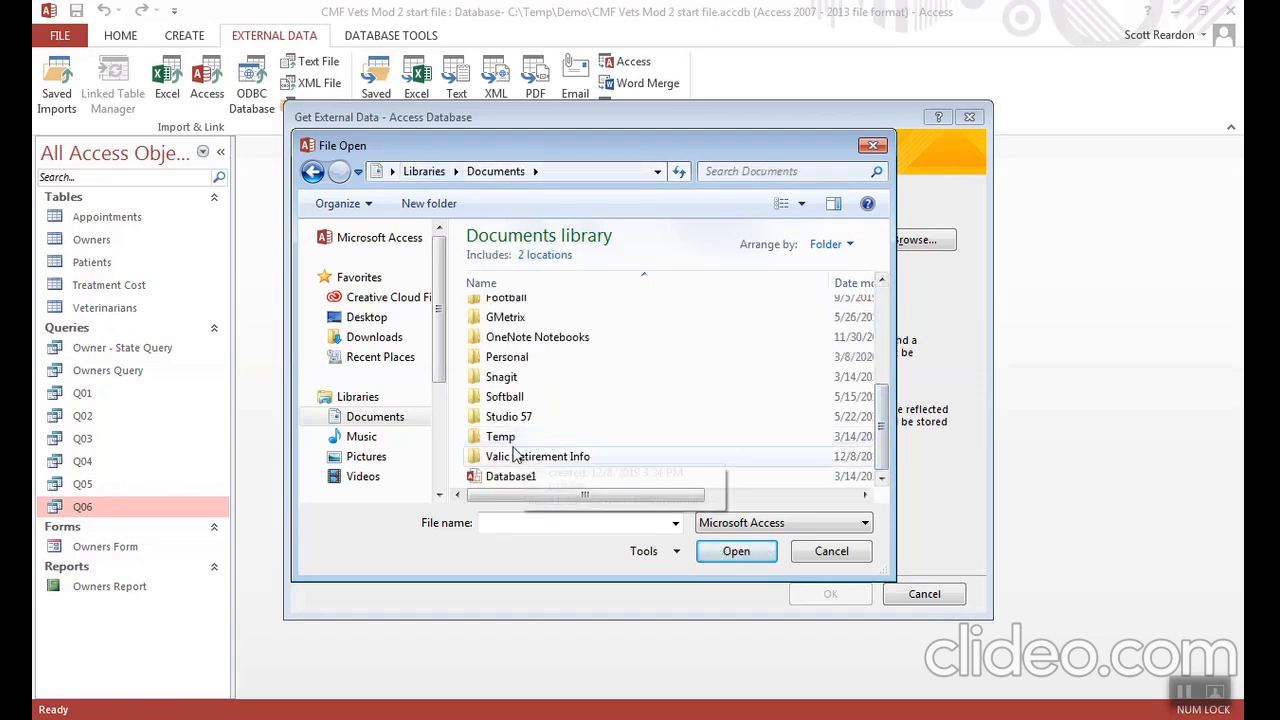
{"action": "double_click", "coordinate": [510, 440]}
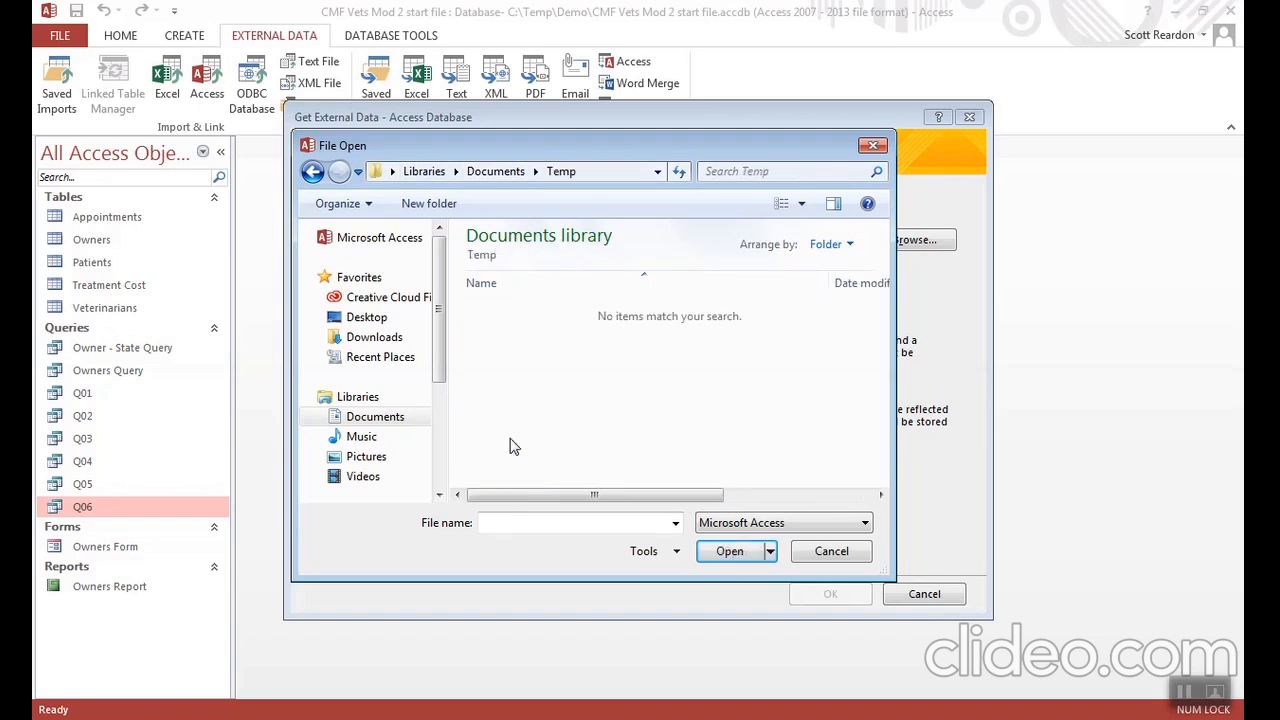
{"action": "left_click", "coordinate": [813, 497]}
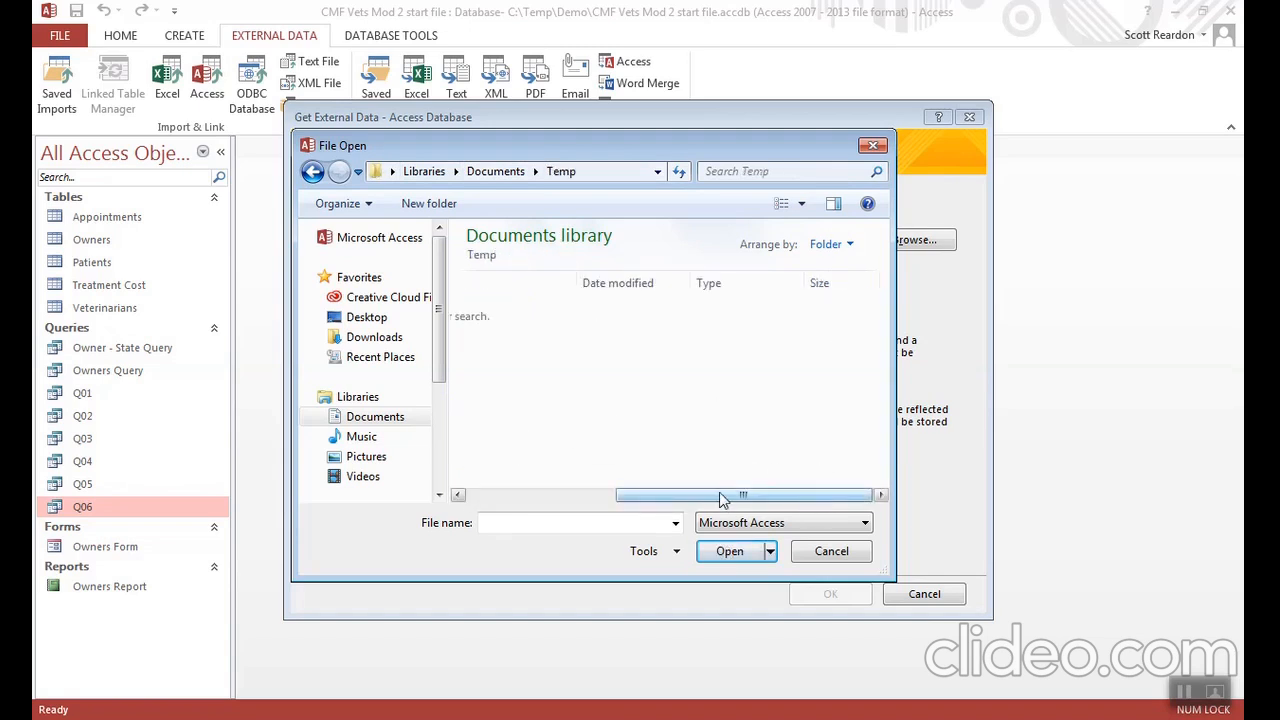
{"action": "left_click", "coordinate": [540, 496]}
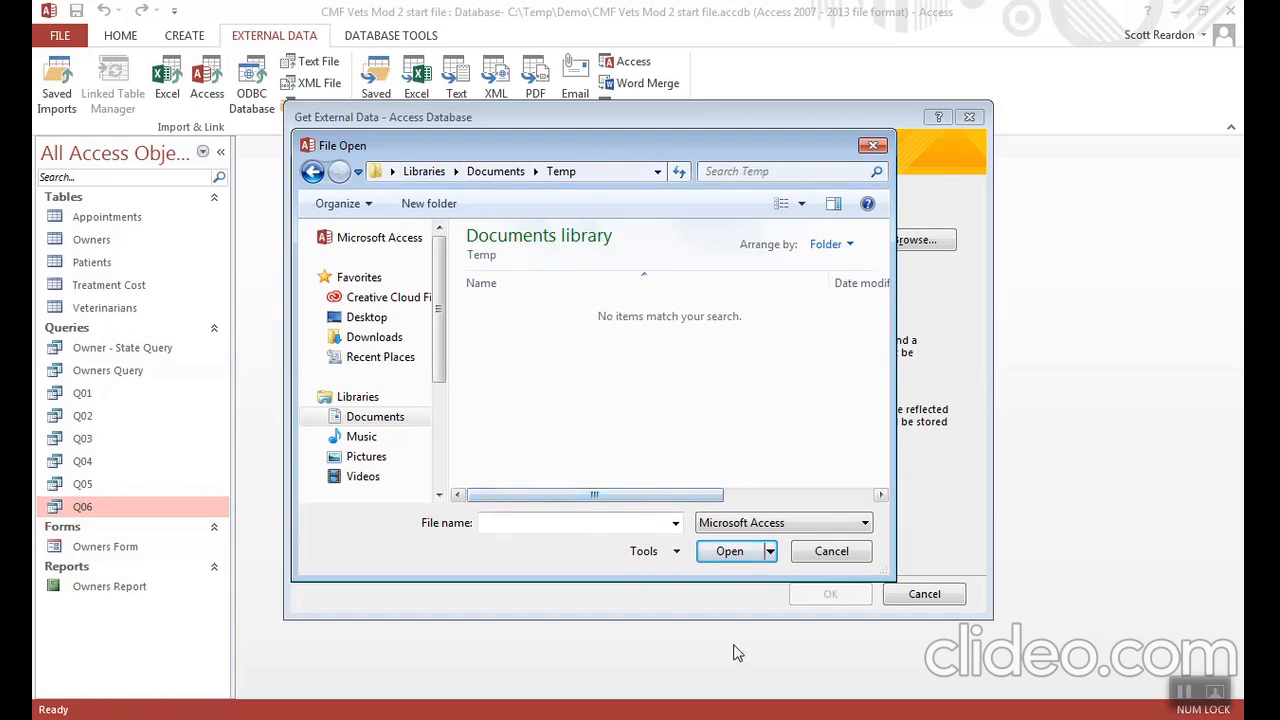
{"action": "left_click", "coordinate": [1183, 692]}
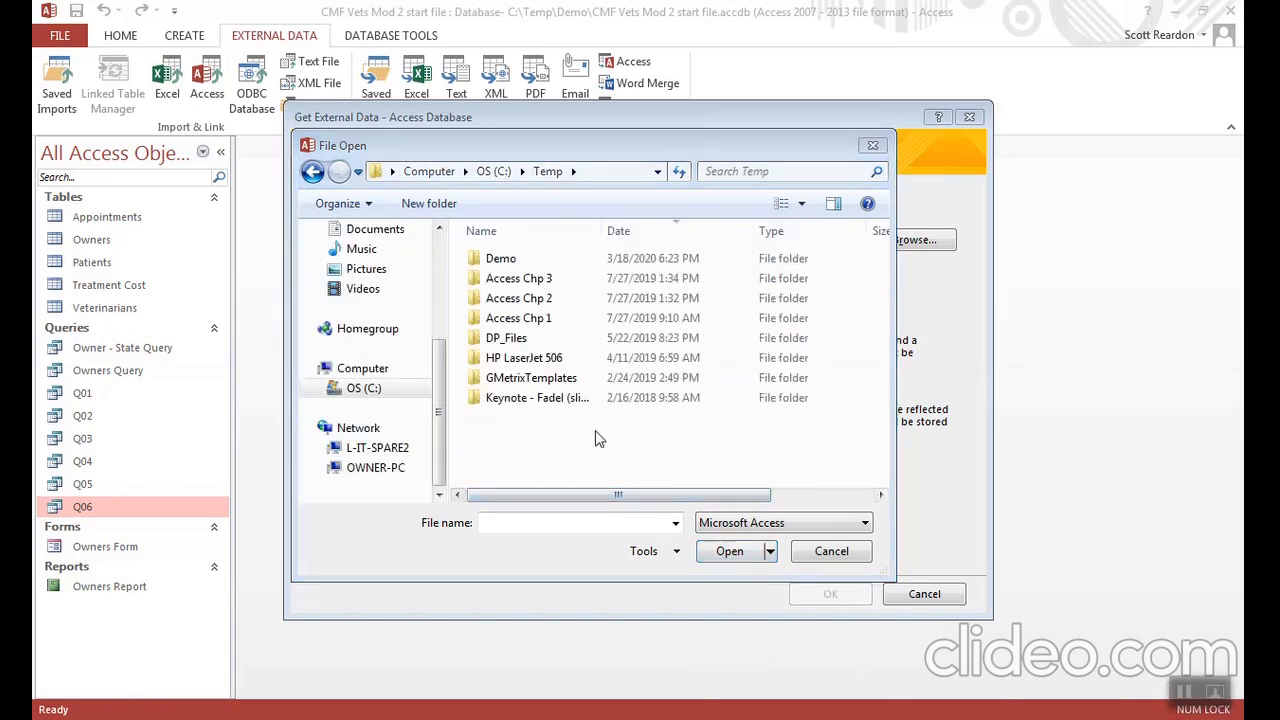
- Choose Support_AC_CMF_Vets Extra Tables from the C:\Temp\Demo folder as the source for importing objects into the current database
{"action": "double_click", "coordinate": [505, 262]}
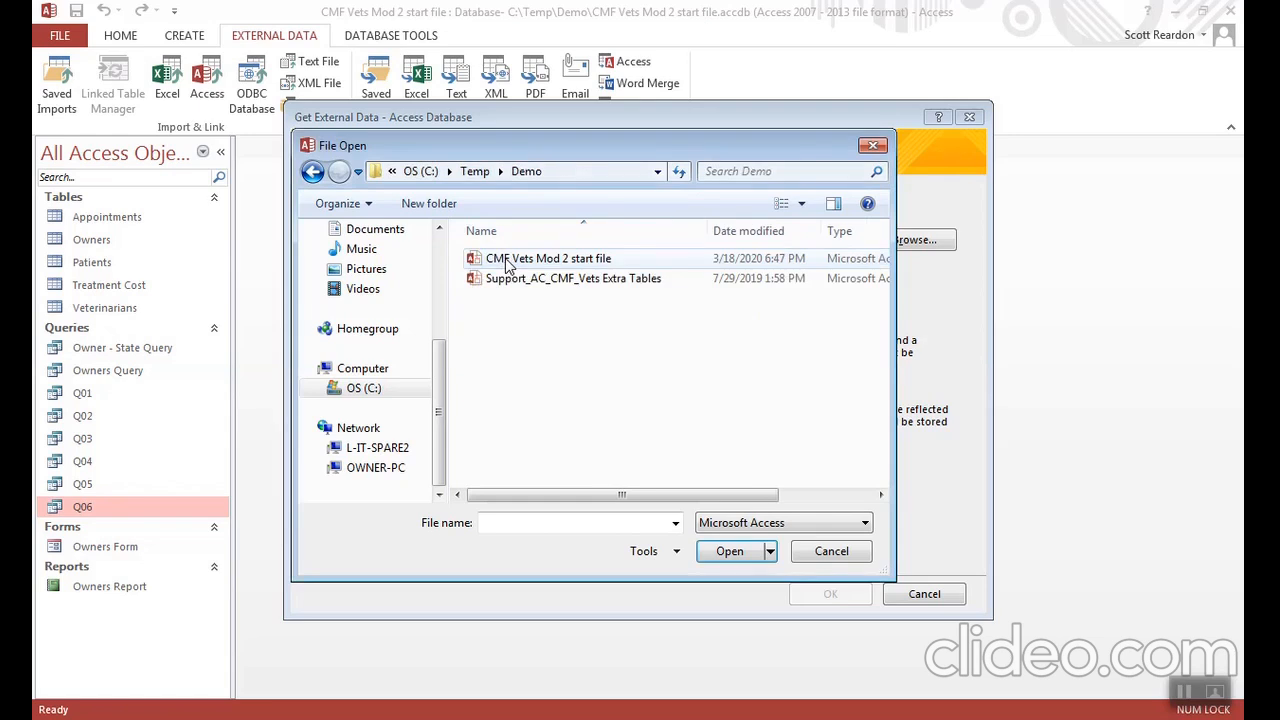
{"action": "double_click", "coordinate": [562, 282]}
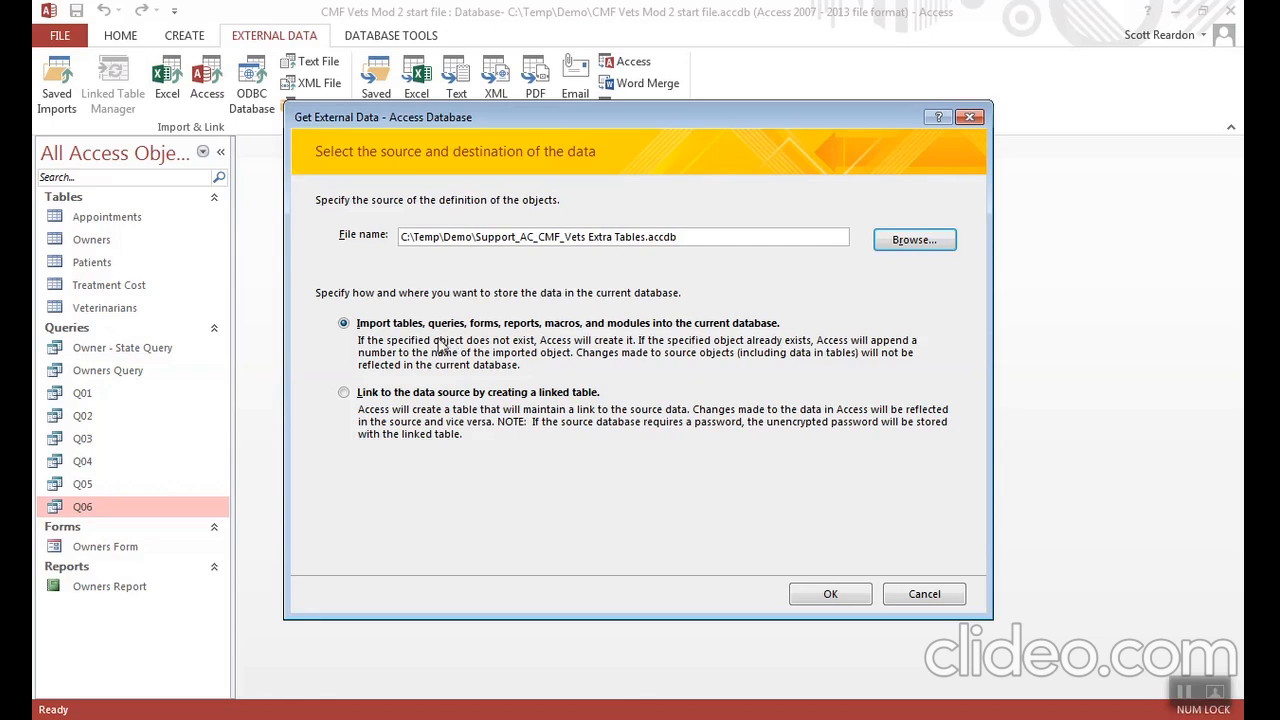
{"action": "left_click", "coordinate": [830, 596]}
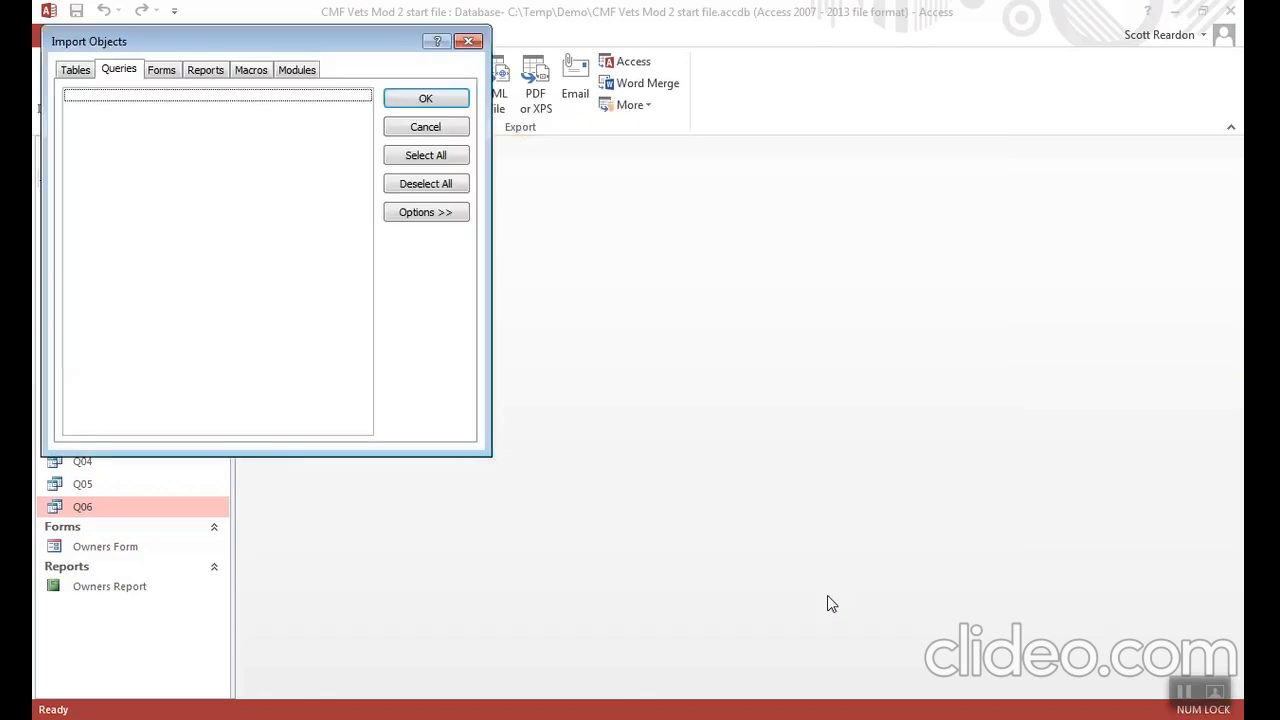
- Import the Veterinary Vendors table without saving the import steps
{"action": "left_click", "coordinate": [78, 72]}
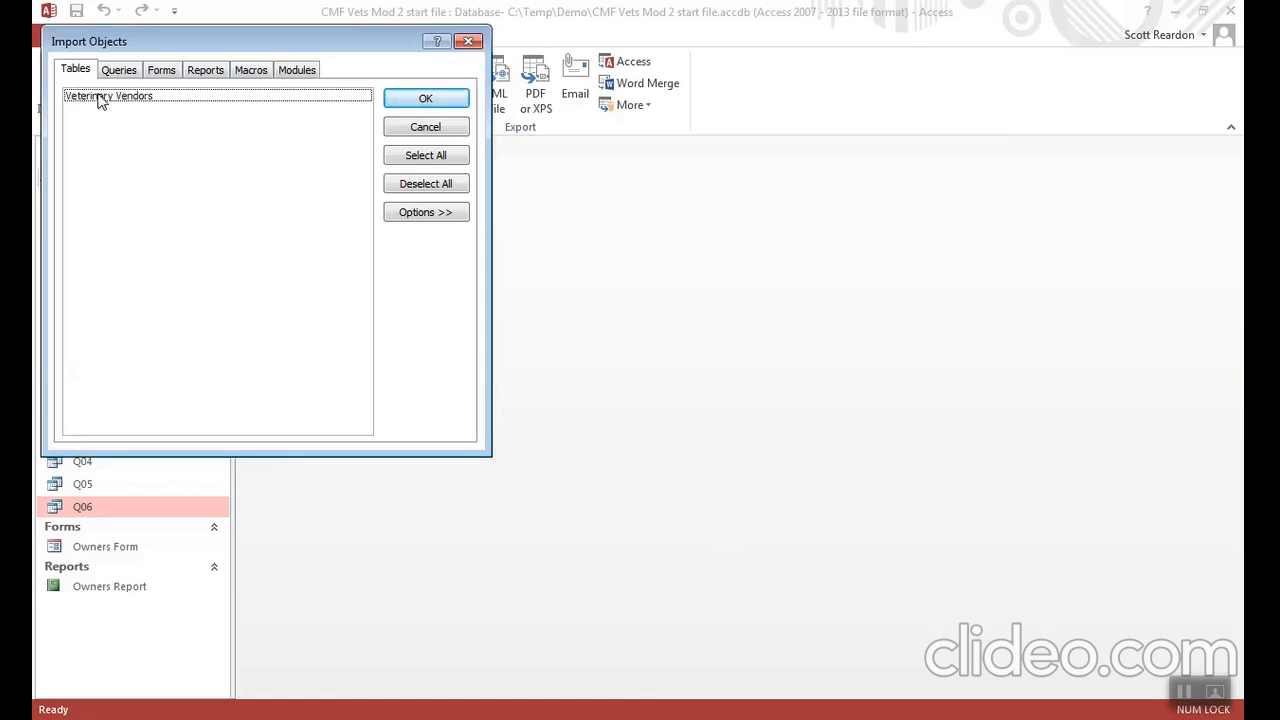
{"action": "left_click", "coordinate": [99, 97]}
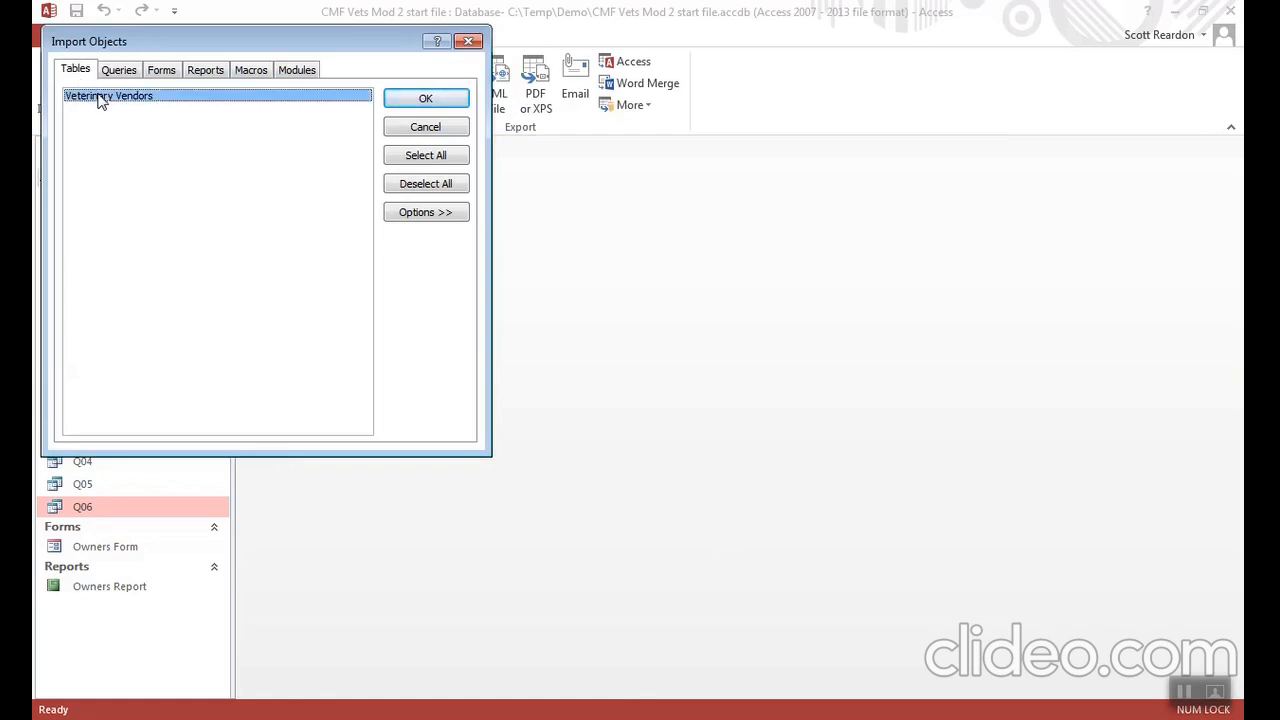
{"action": "left_click", "coordinate": [424, 101]}
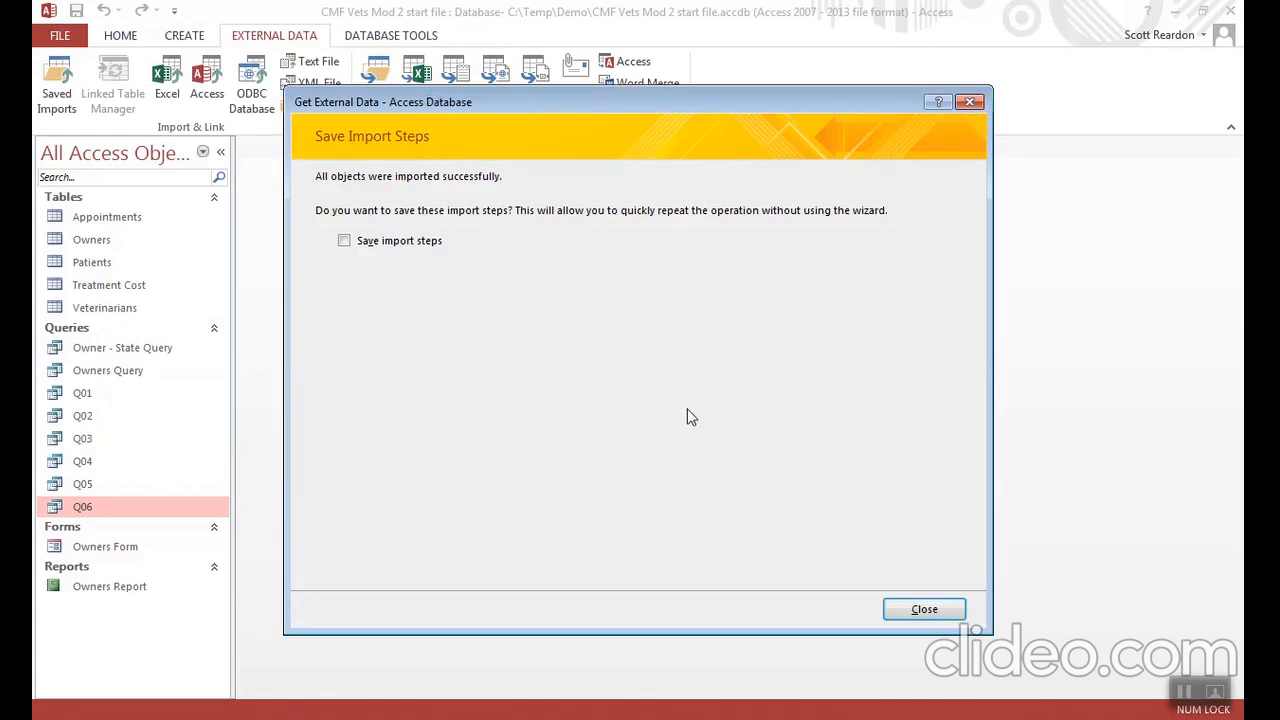
{"action": "left_click", "coordinate": [918, 608]}
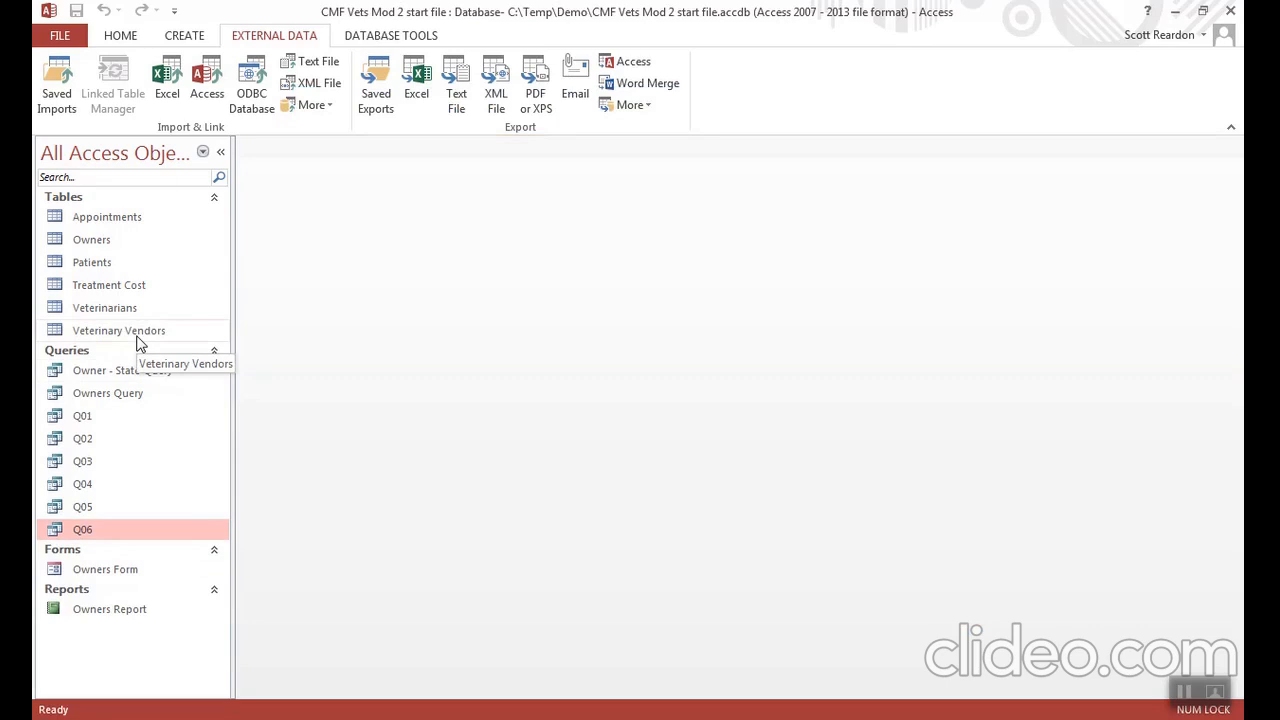
- Create a new query in Design View from the Treatment Cost table with the Treatment and Cost fields
{"action": "left_click", "coordinate": [187, 38]}
{"action": "left_click", "coordinate": [309, 86]}
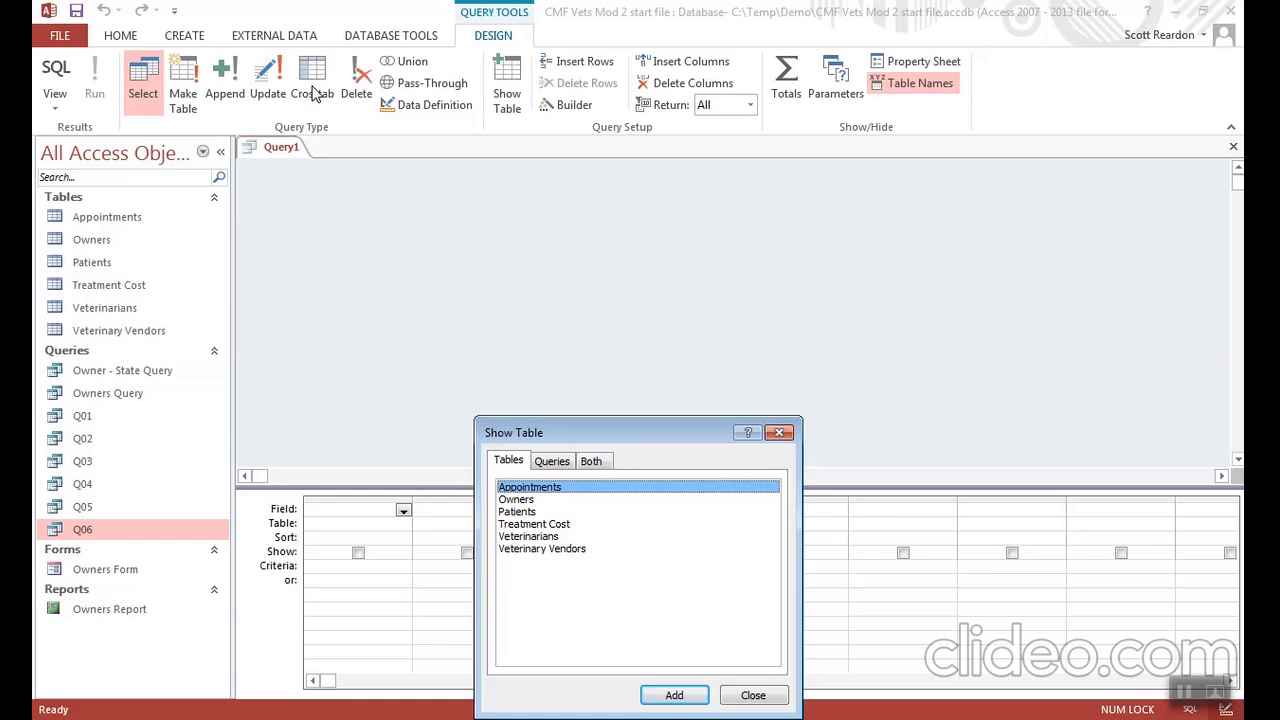
{"action": "double_click", "coordinate": [529, 526]}
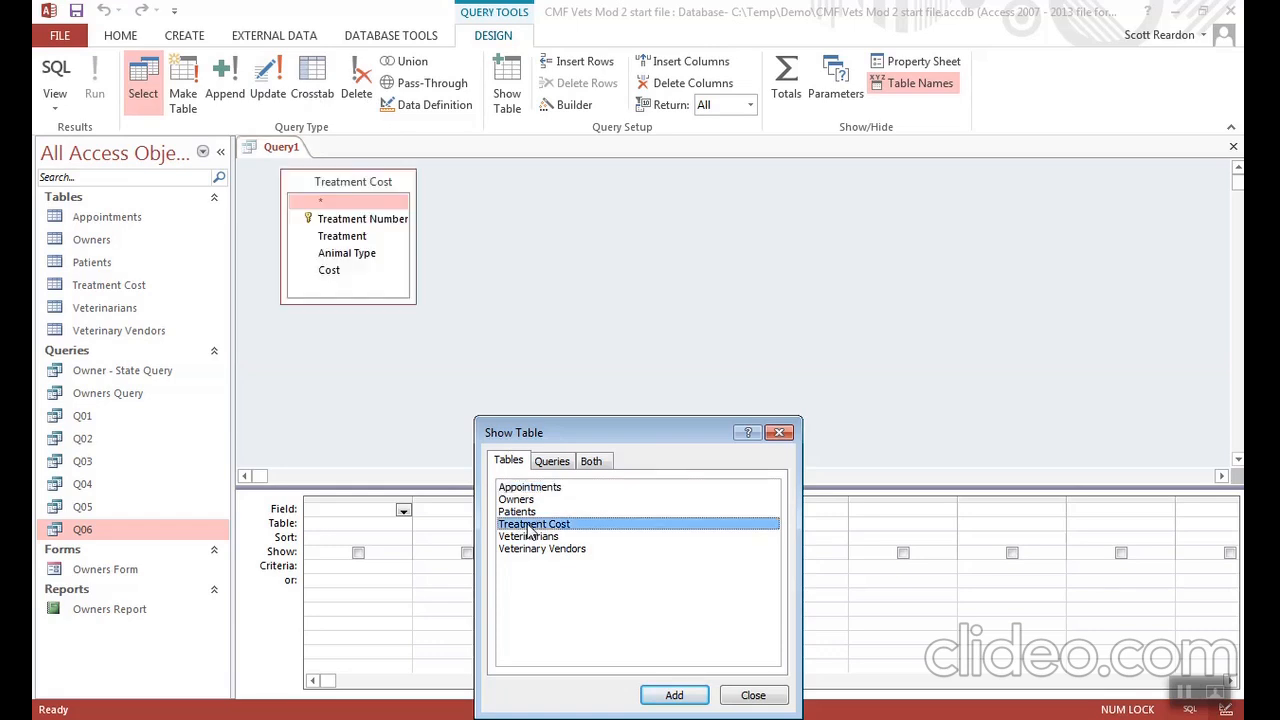
{"action": "left_click", "coordinate": [741, 696]}
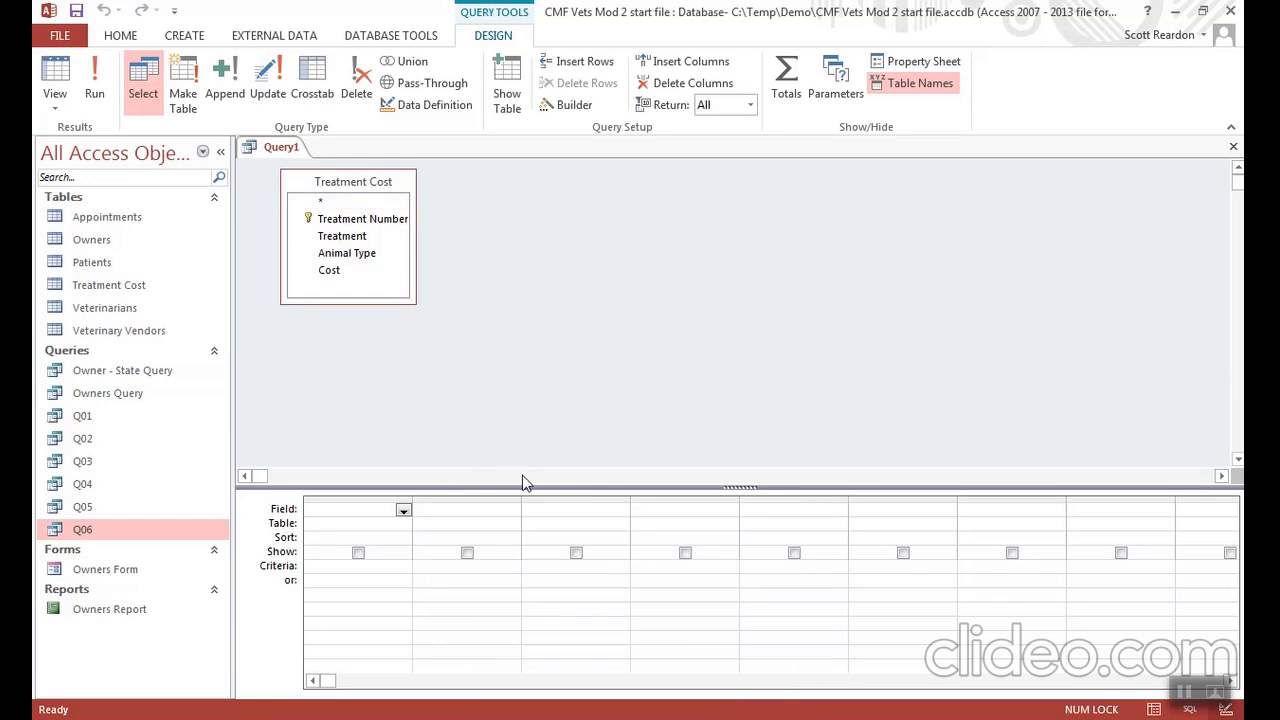
{"action": "double_click", "coordinate": [360, 238]}
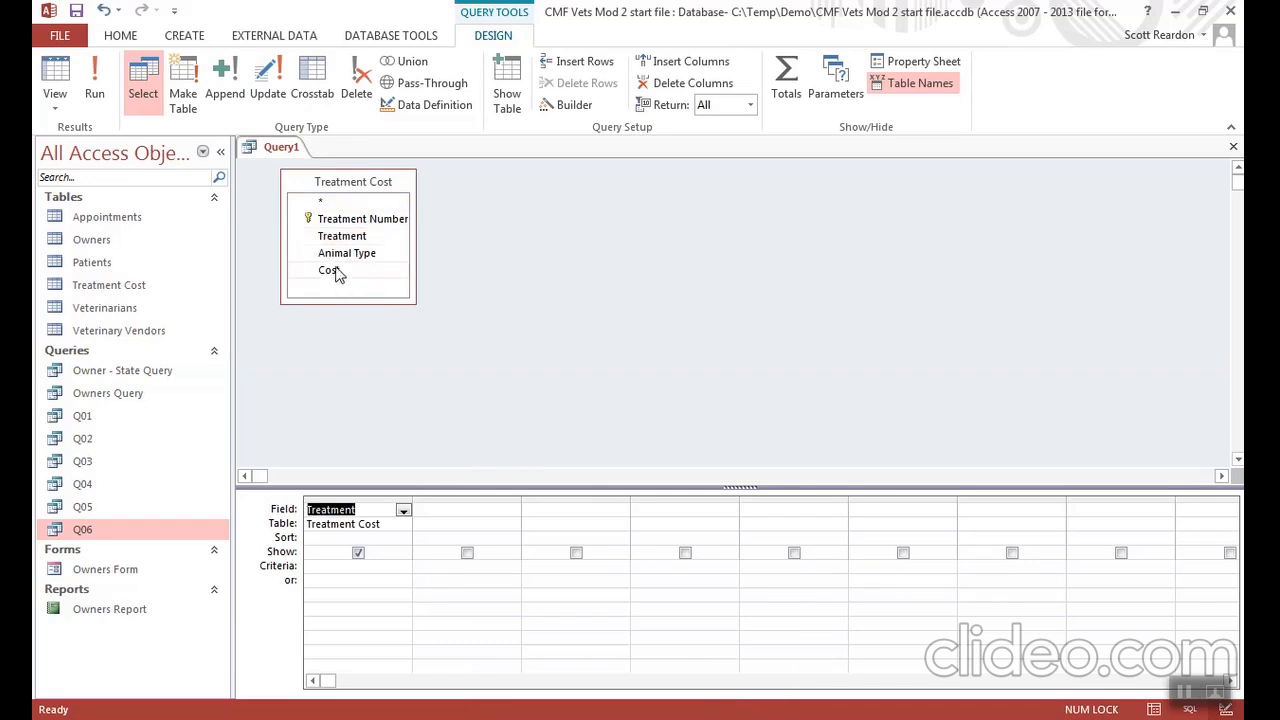
{"action": "double_click", "coordinate": [330, 270]}
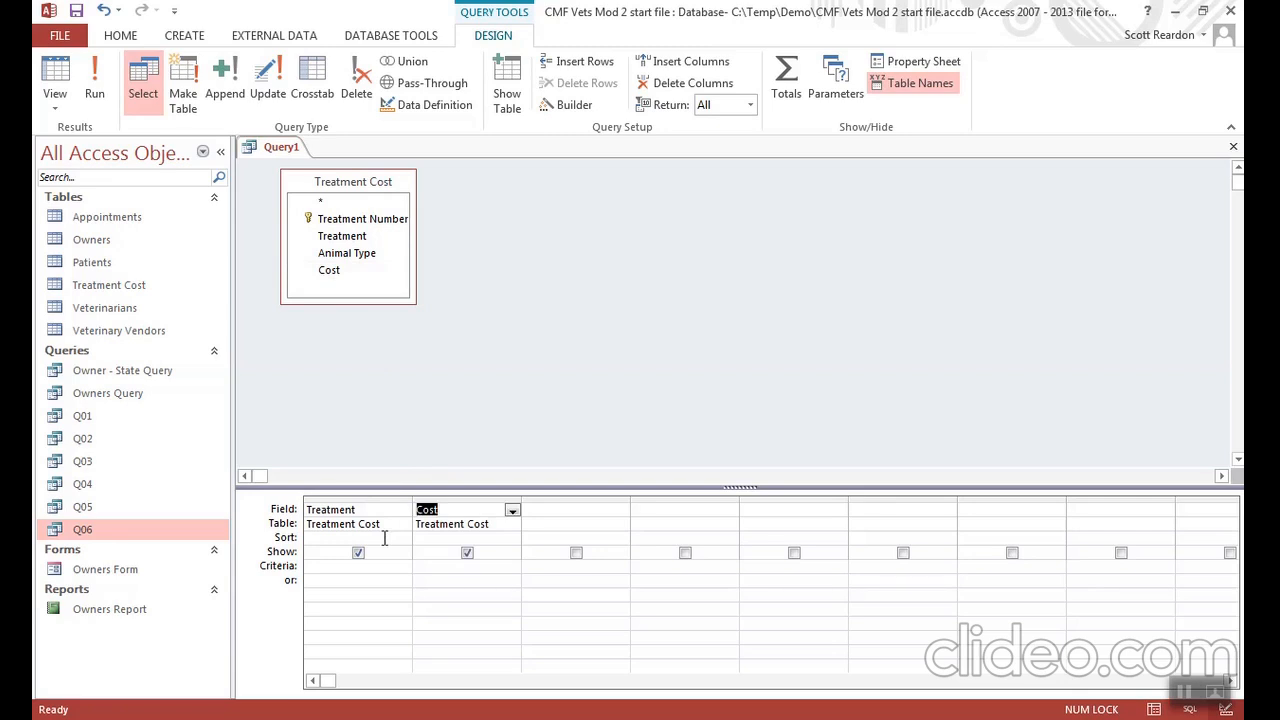
- Sort the Cost field in ascending order and run the query
{"action": "left_click", "coordinate": [468, 538]}
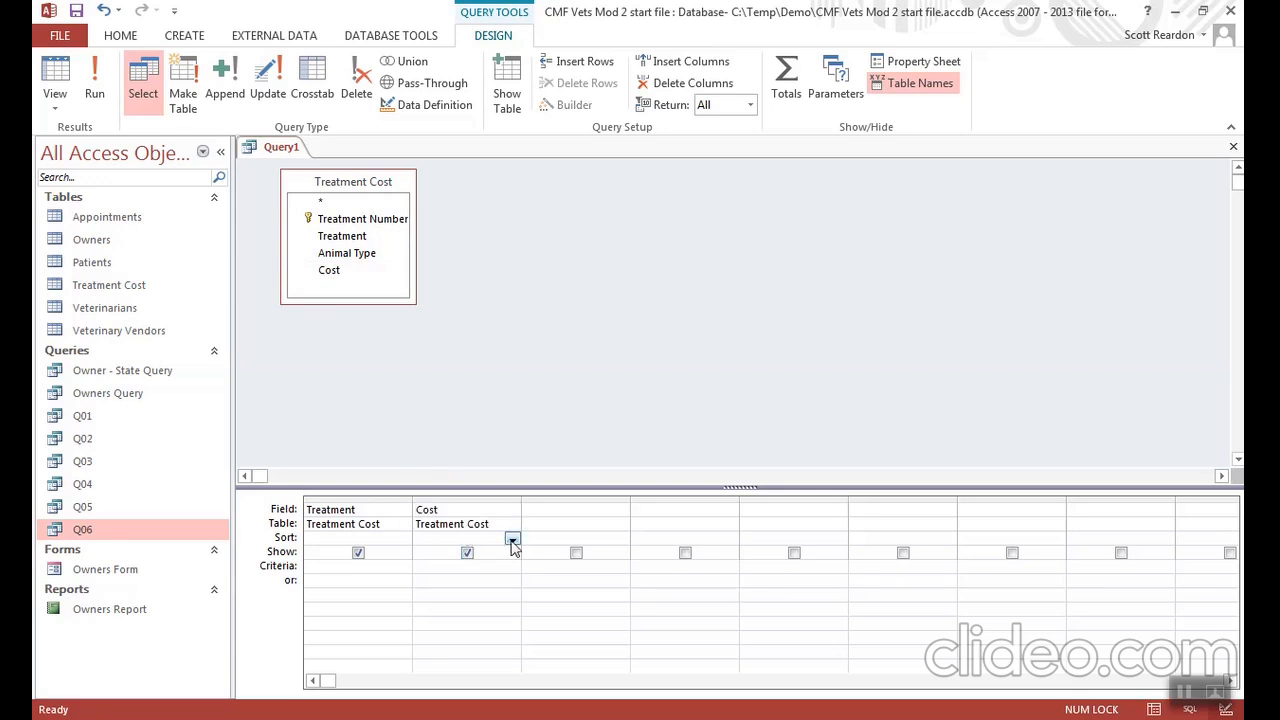
{"action": "left_click", "coordinate": [511, 539]}
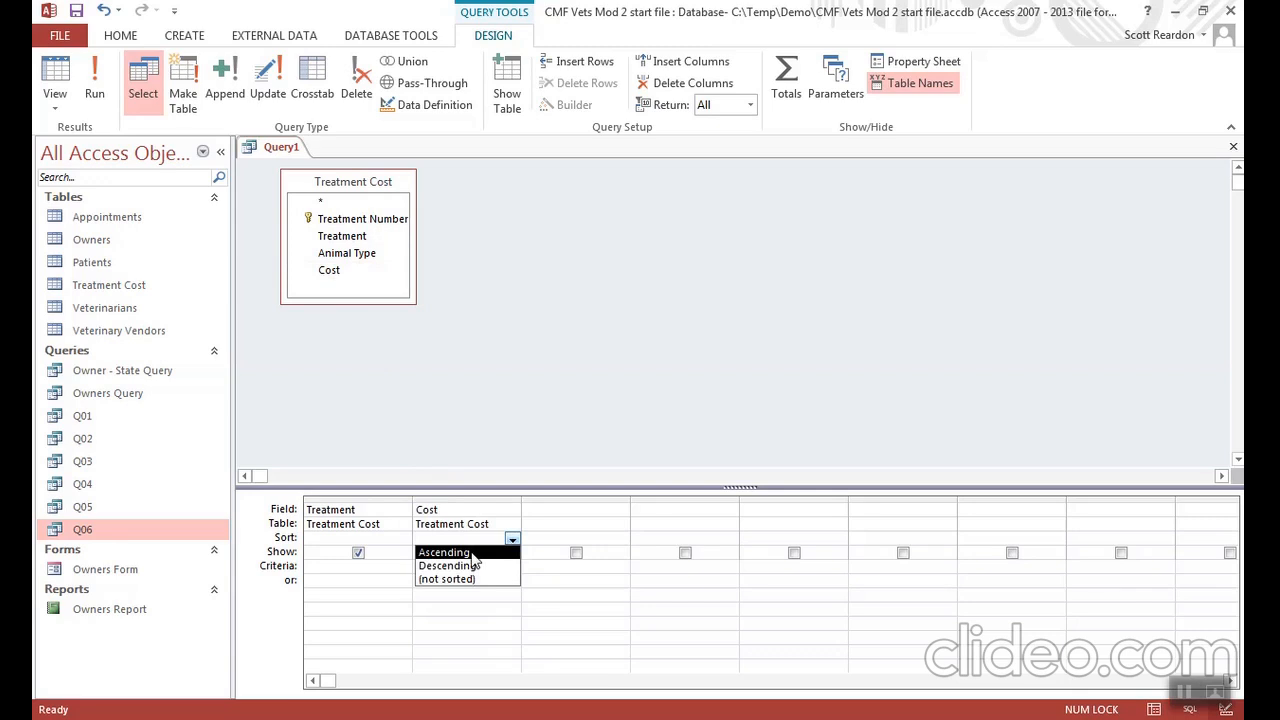
{"action": "left_click", "coordinate": [473, 558]}
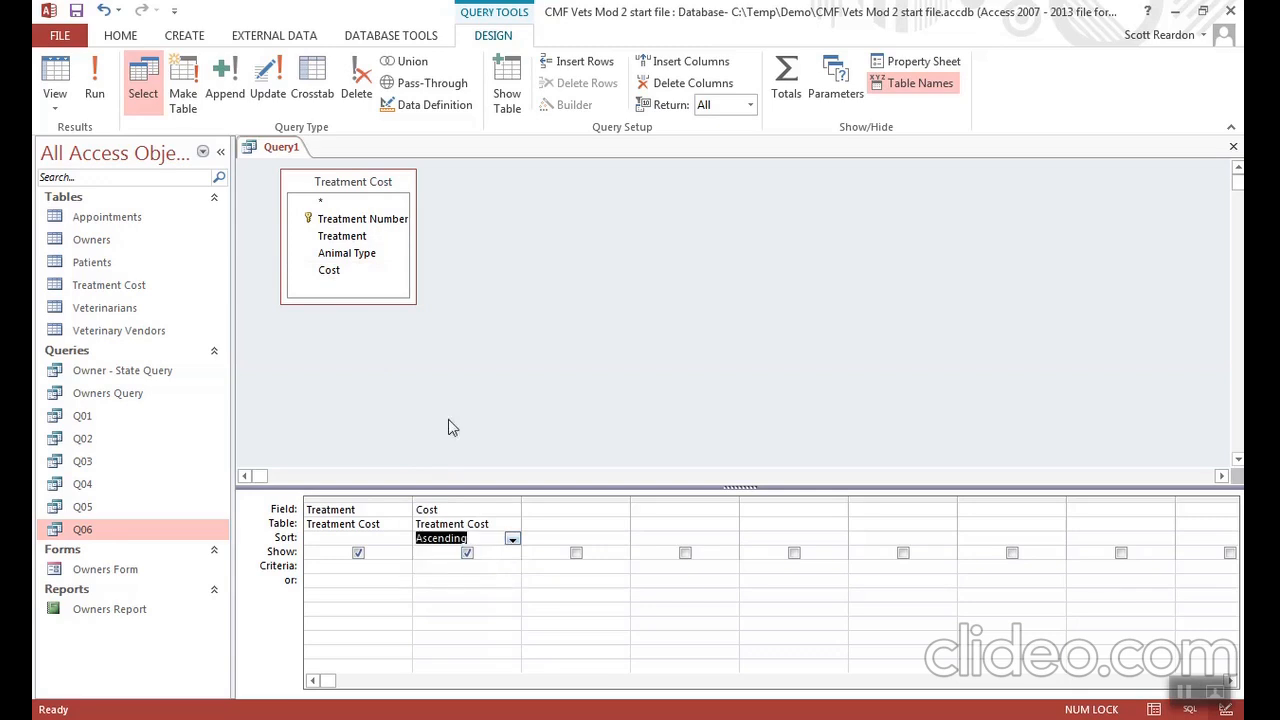
{"action": "left_click", "coordinate": [94, 91]}
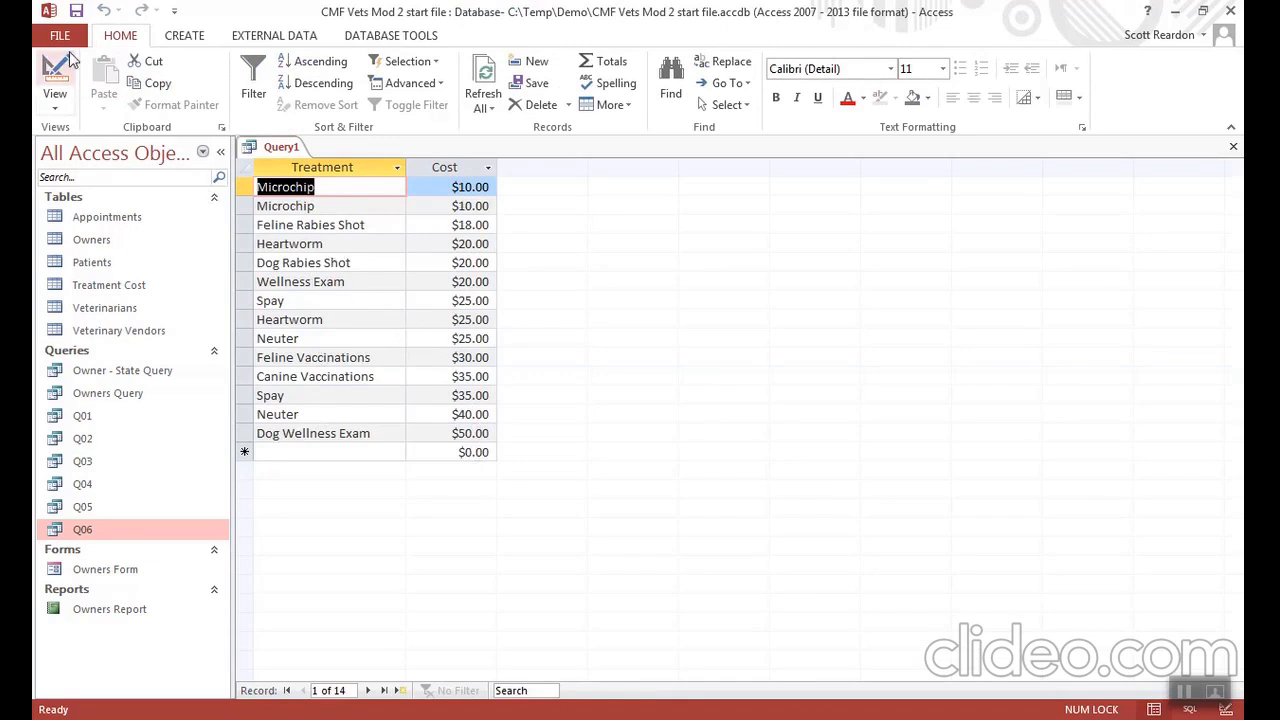
- Save the Treatment and Cost query as Q07
{"action": "left_click", "coordinate": [76, 11]}
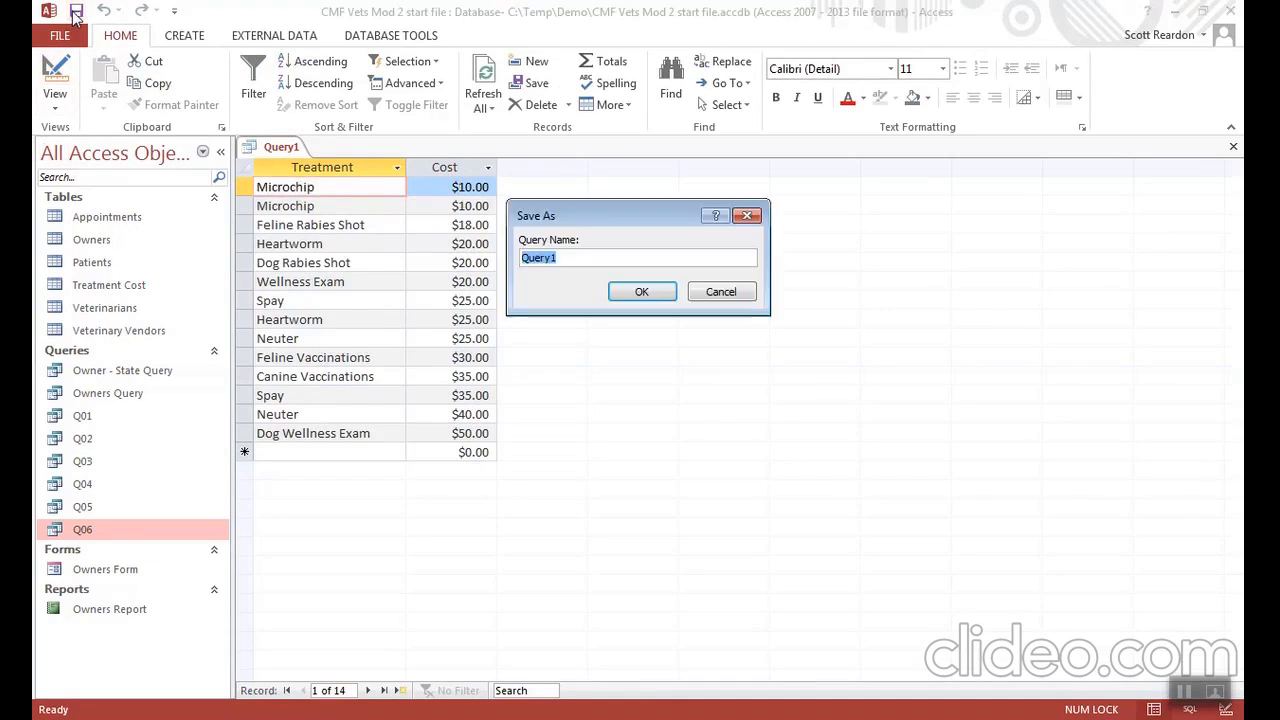
{"action": "type", "text": "Q07"}
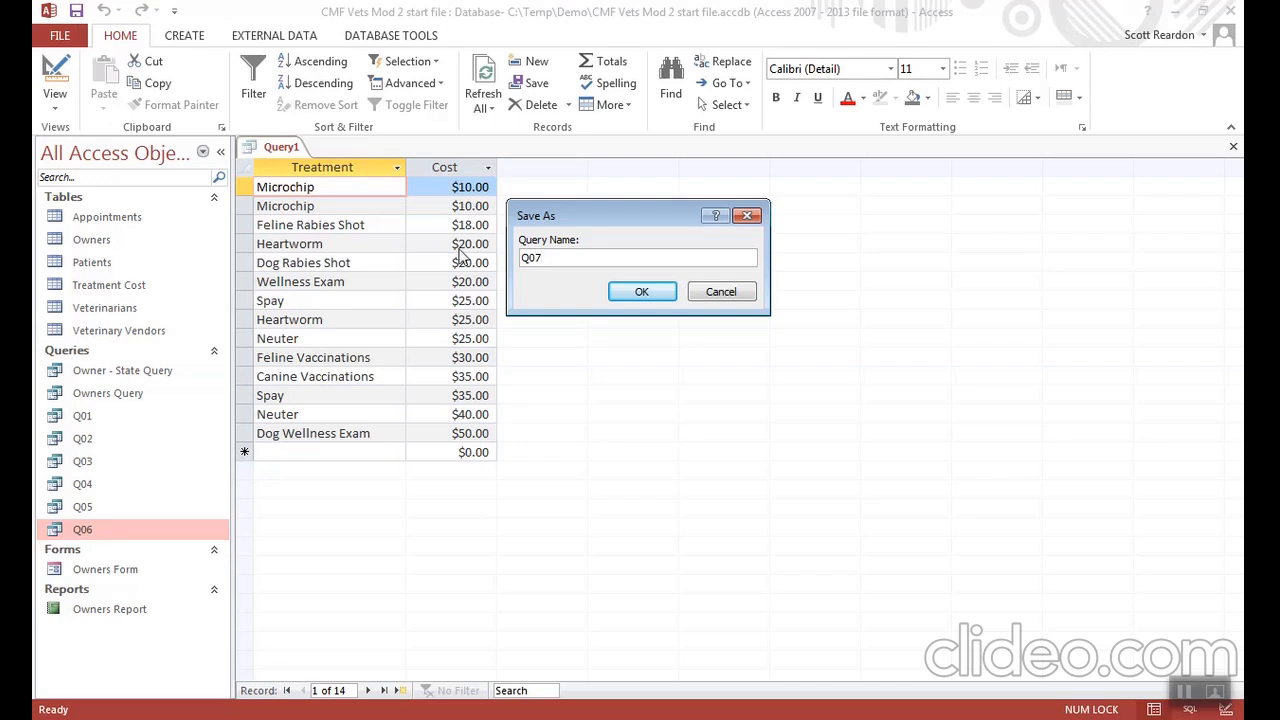
{"action": "left_click", "coordinate": [617, 298]}
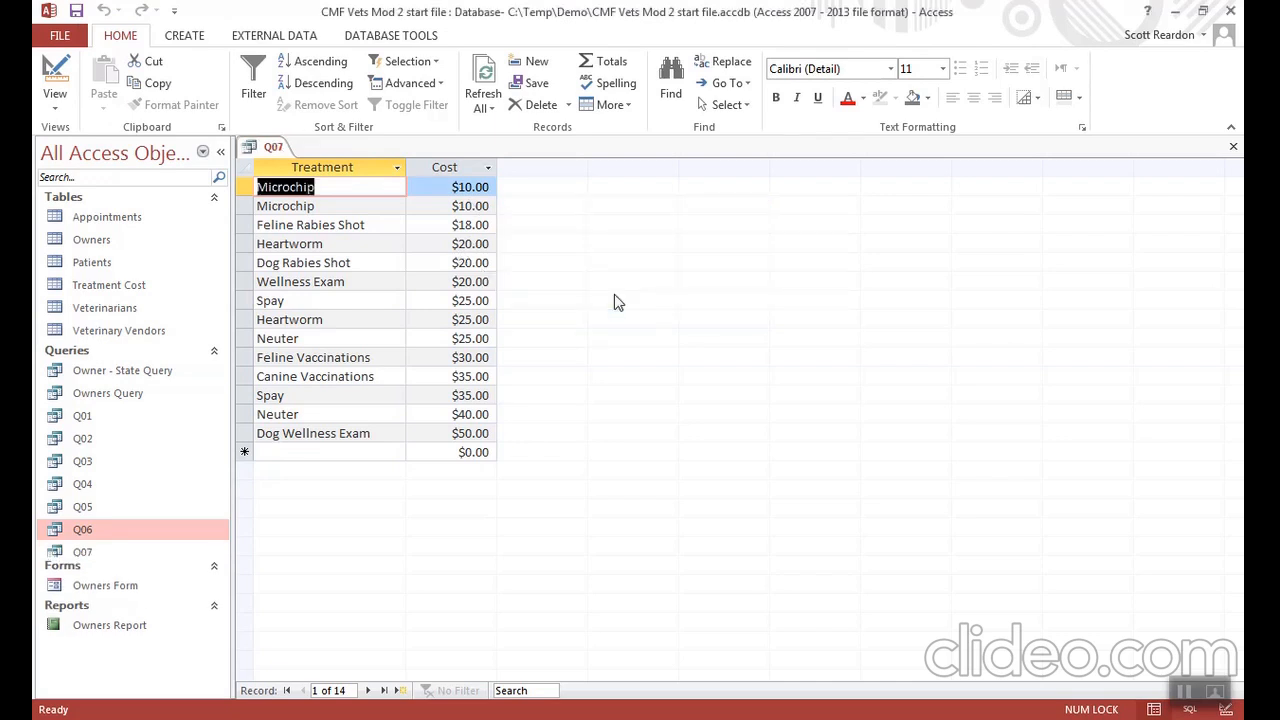
- Switch Q07 to Design View and remove the Treatment column from its design grid
{"action": "left_click", "coordinate": [47, 70]}
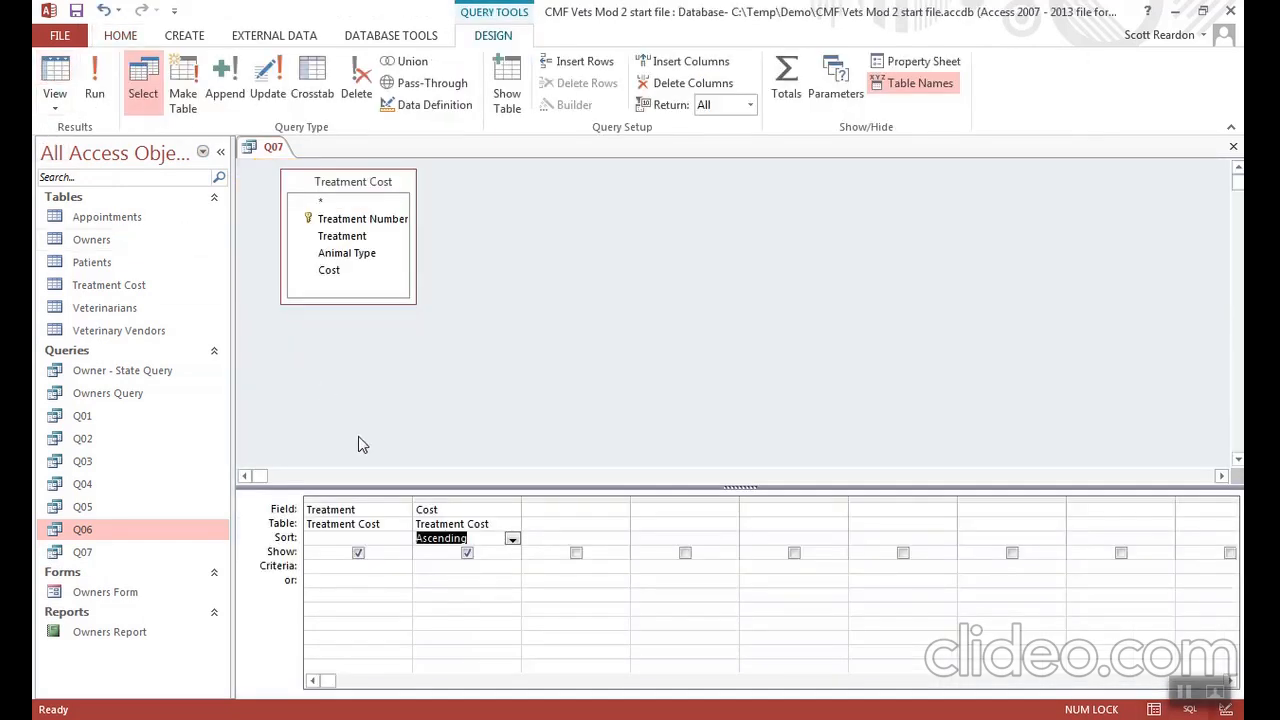
{"action": "left_click", "coordinate": [348, 496]}
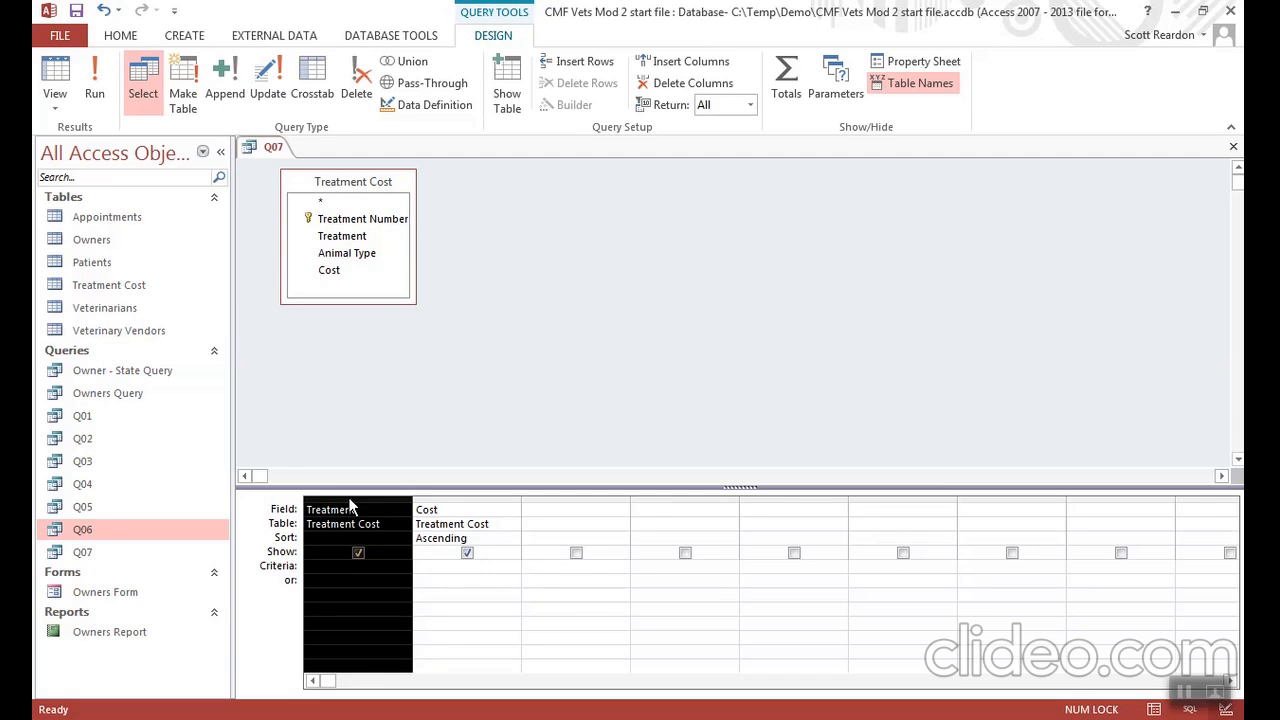
{"action": "key", "text": "Delete"}
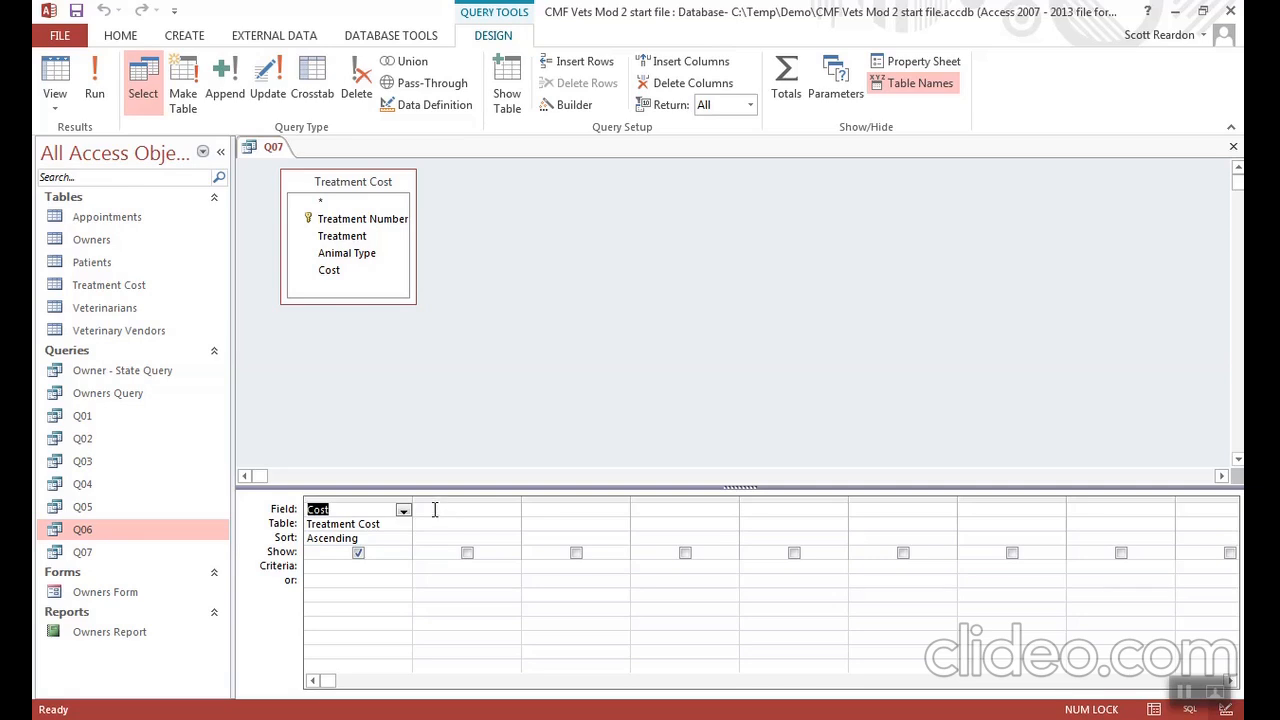
- Set the query's Unique Values property to Yes and run the query
{"action": "left_click", "coordinate": [434, 510]}
{"action": "left_click", "coordinate": [921, 66]}
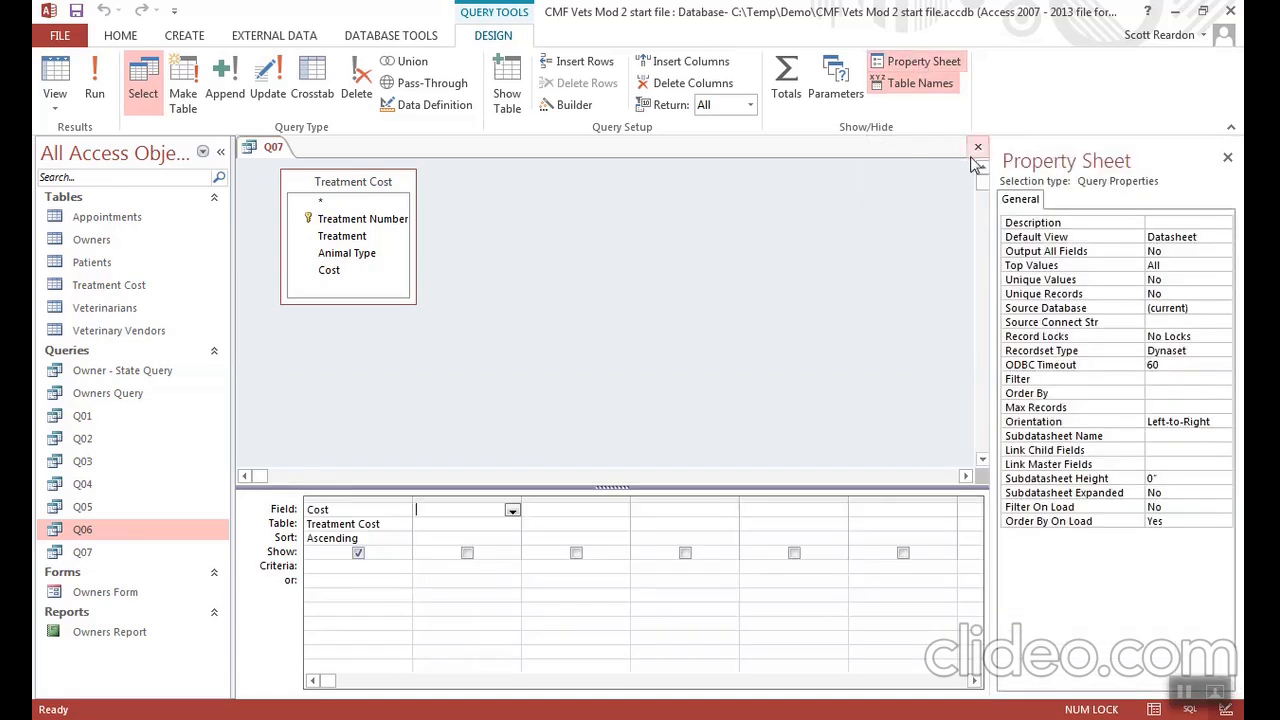
{"action": "left_click", "coordinate": [1176, 279]}
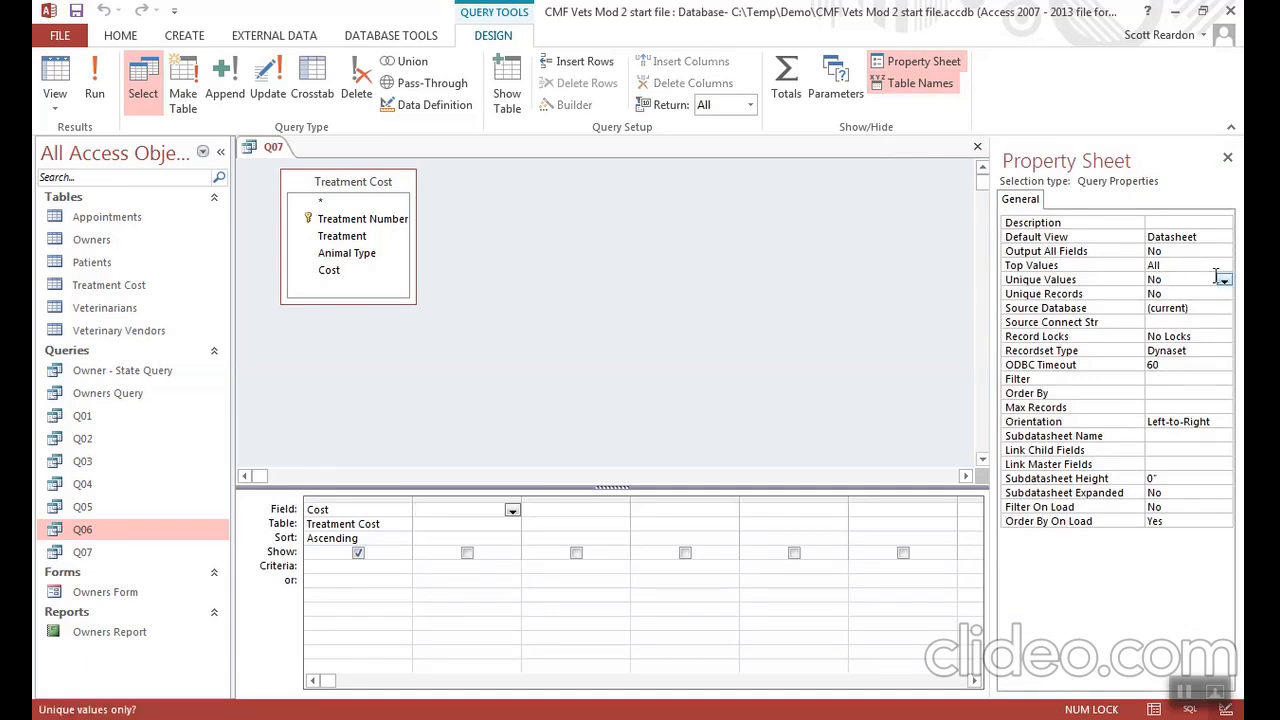
{"action": "left_click", "coordinate": [1224, 281]}
{"action": "left_click", "coordinate": [1197, 295]}
{"action": "left_click", "coordinate": [1228, 157]}
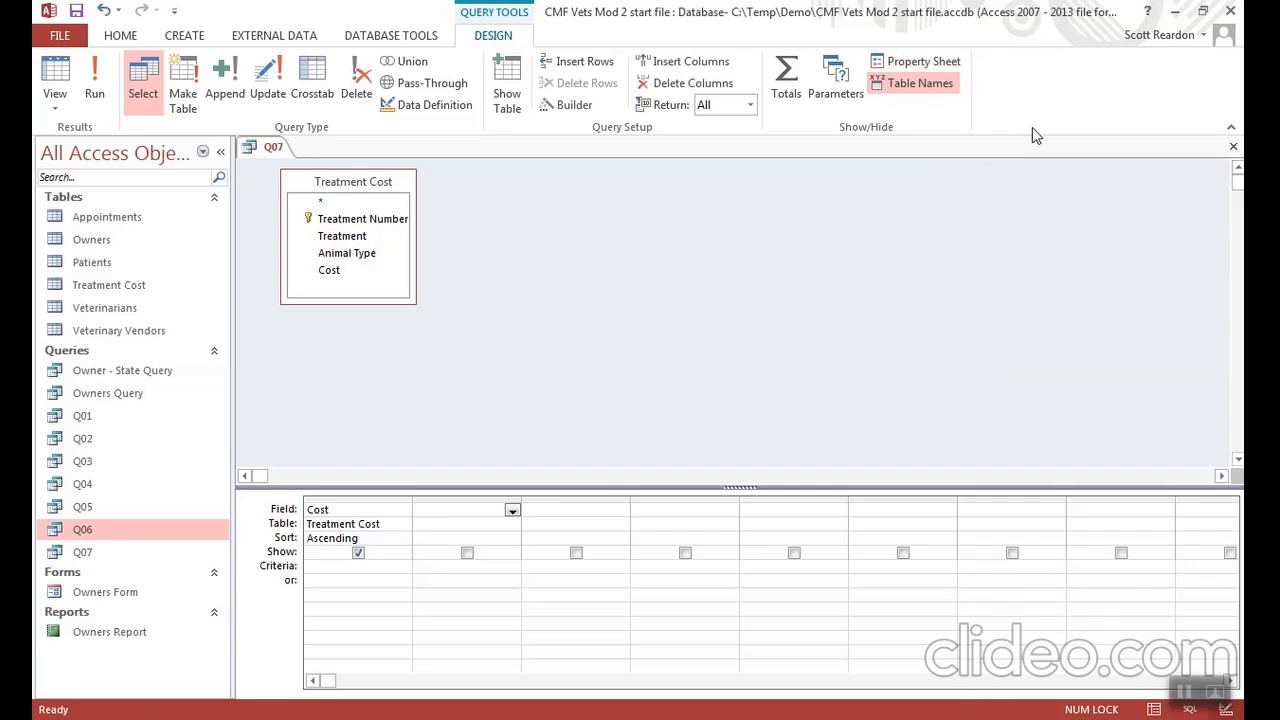
{"action": "left_click", "coordinate": [89, 86]}
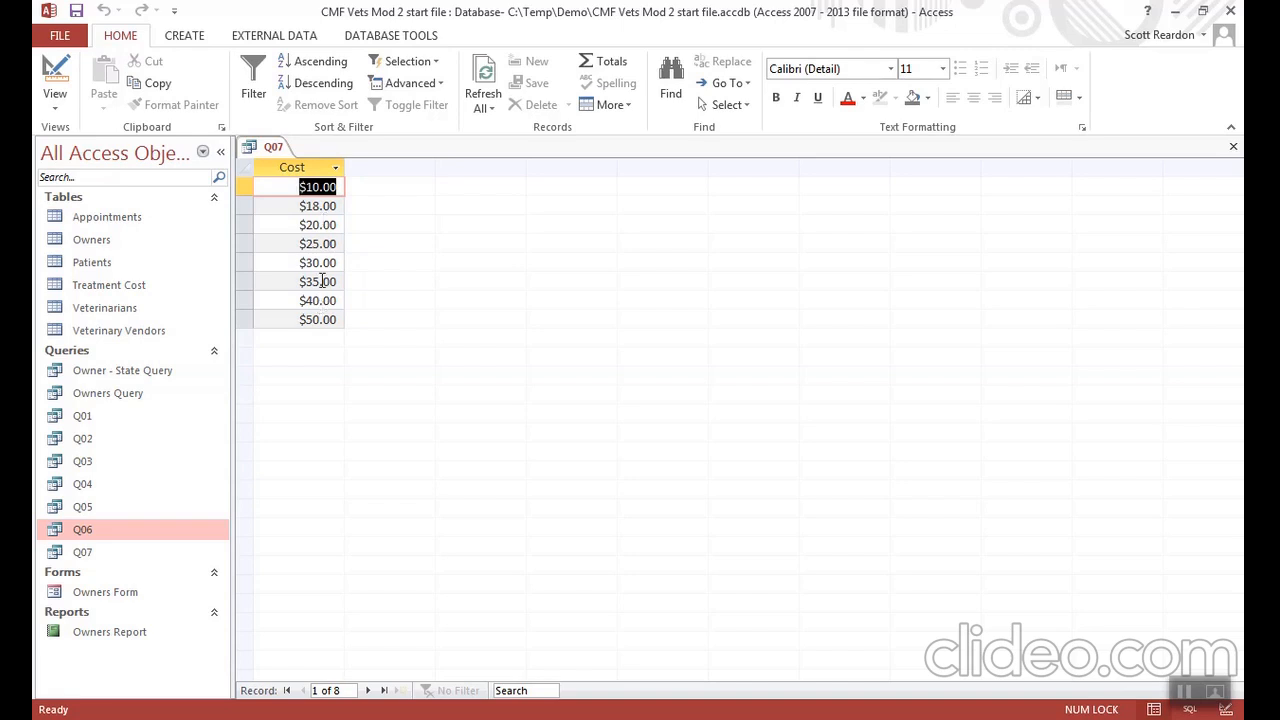
- Save the unique-cost query as a new query object named Q08 and close it
{"action": "left_click", "coordinate": [60, 36]}
{"action": "left_click", "coordinate": [81, 224]}
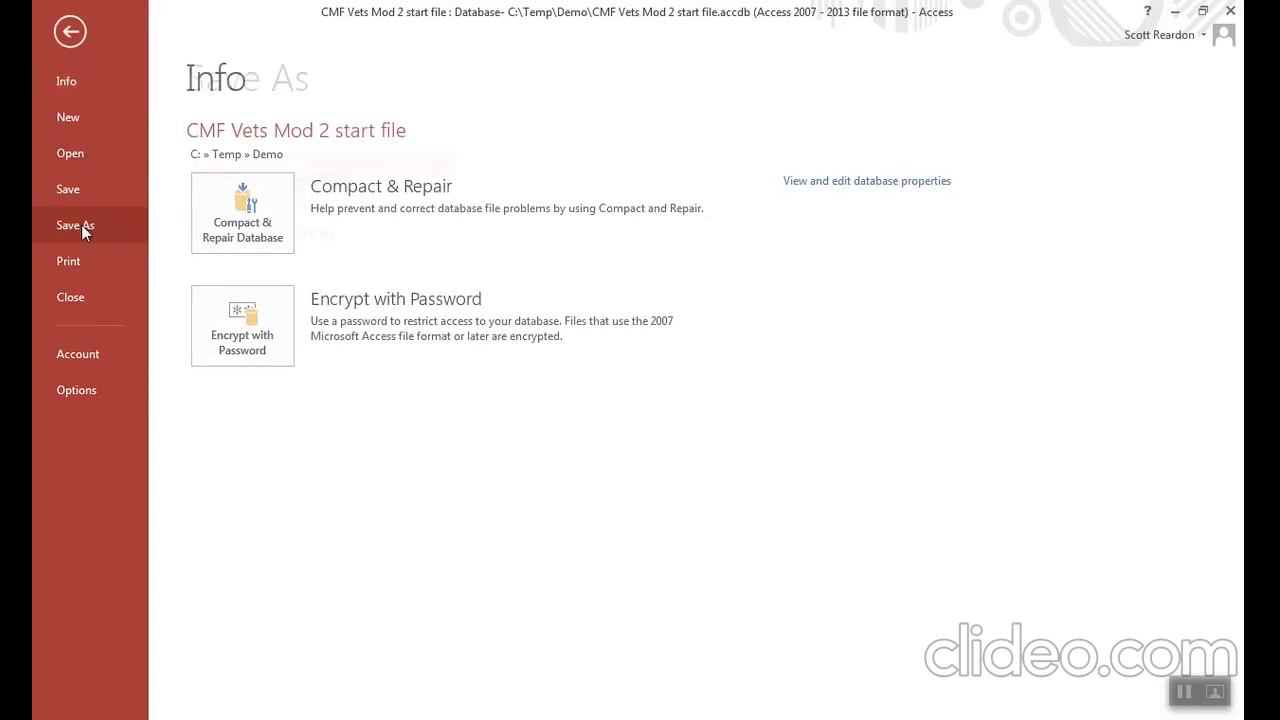
{"action": "left_click", "coordinate": [250, 234]}
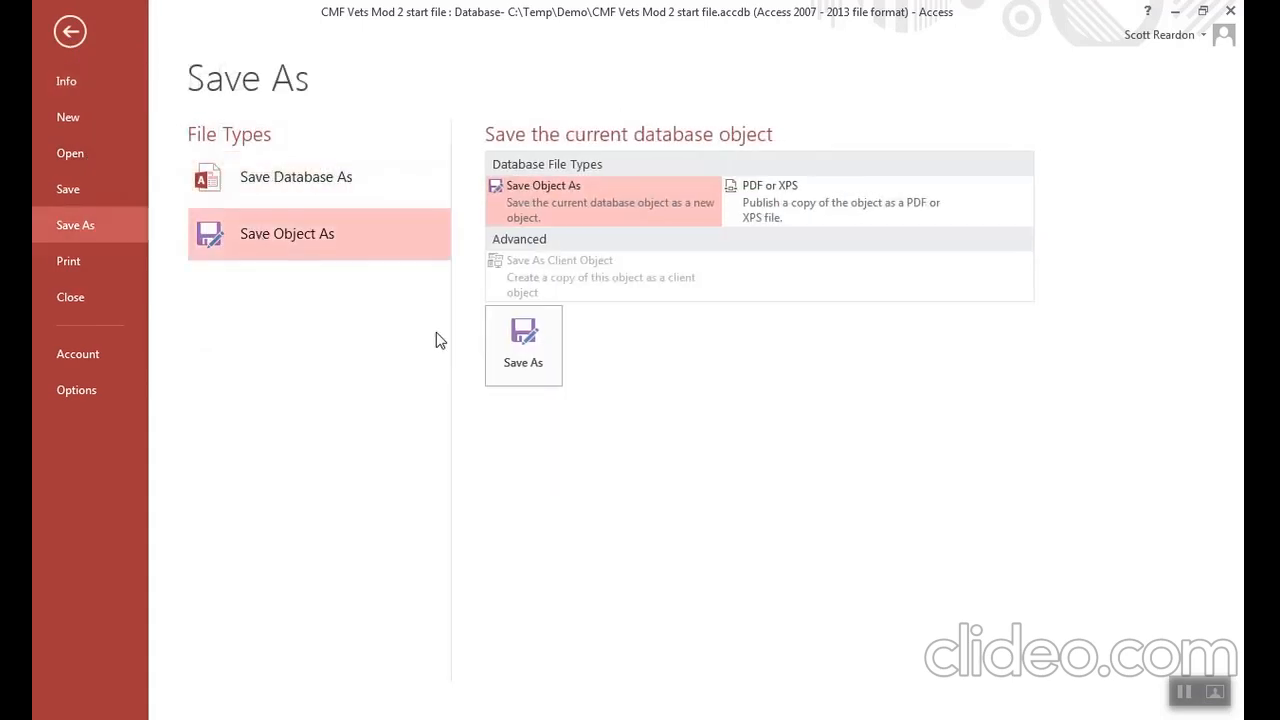
{"action": "left_click", "coordinate": [508, 338]}
{"action": "type", "text": "Q08"}
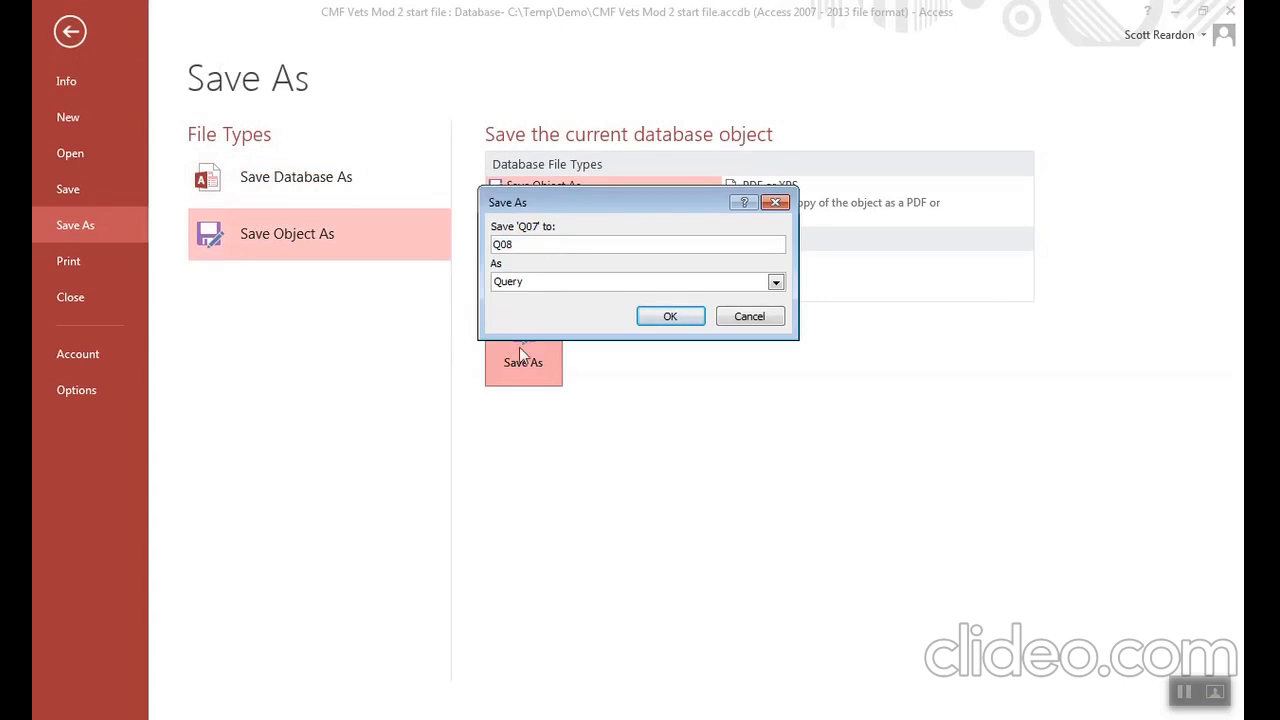
{"action": "left_click", "coordinate": [669, 318]}
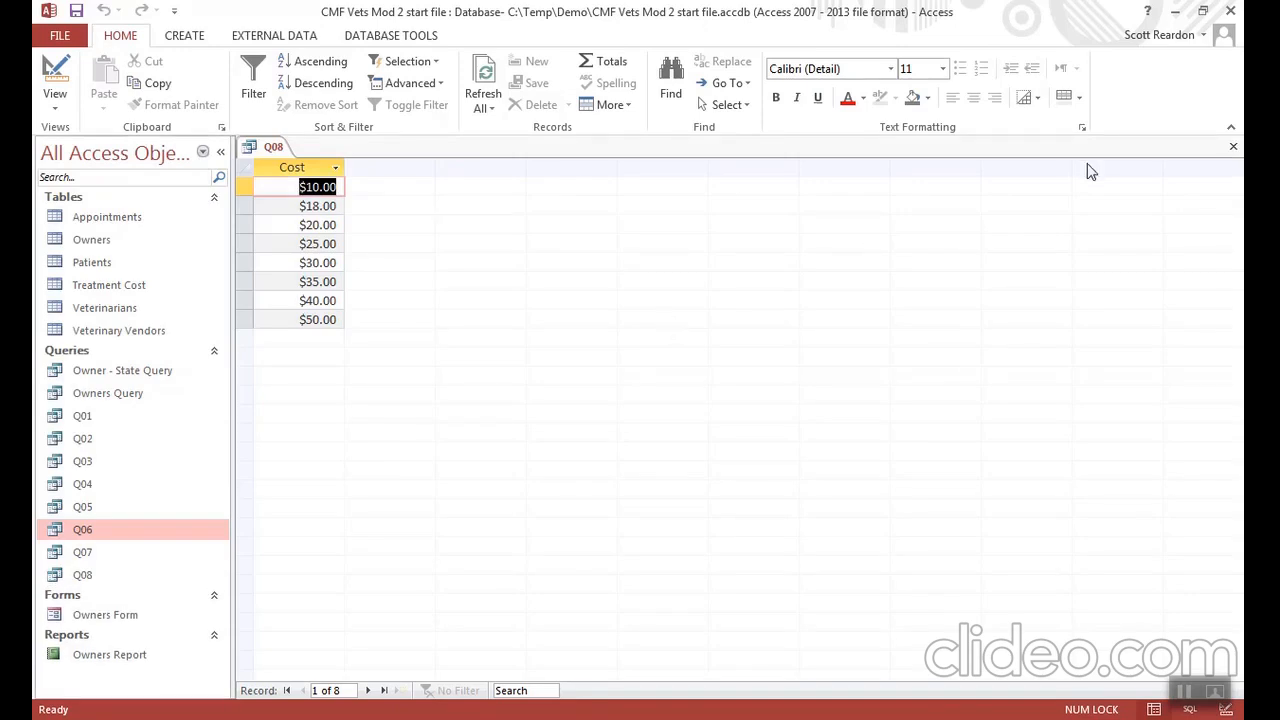
{"action": "left_click", "coordinate": [1232, 147]}
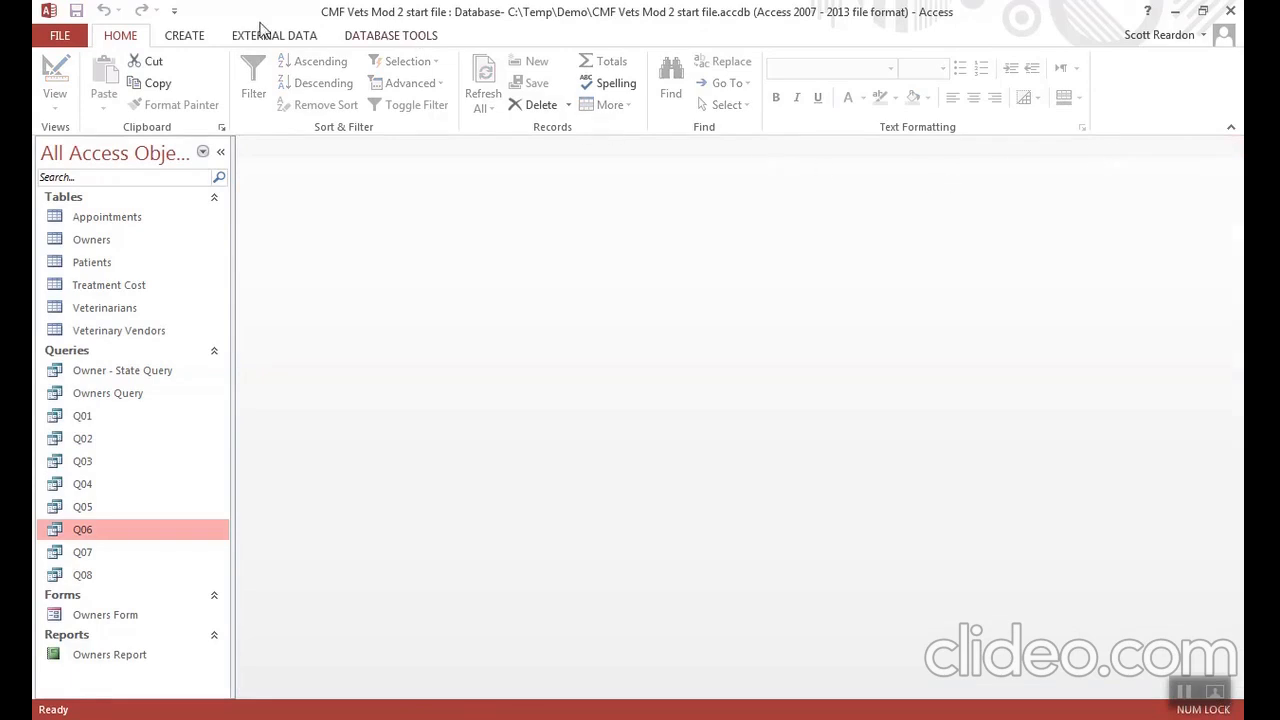
- Create a new query in Design View from the Treatment Cost table with the Treatment Number, Treatment, Animal Type and Cost fields
{"action": "left_click", "coordinate": [180, 38]}
{"action": "left_click", "coordinate": [313, 95]}
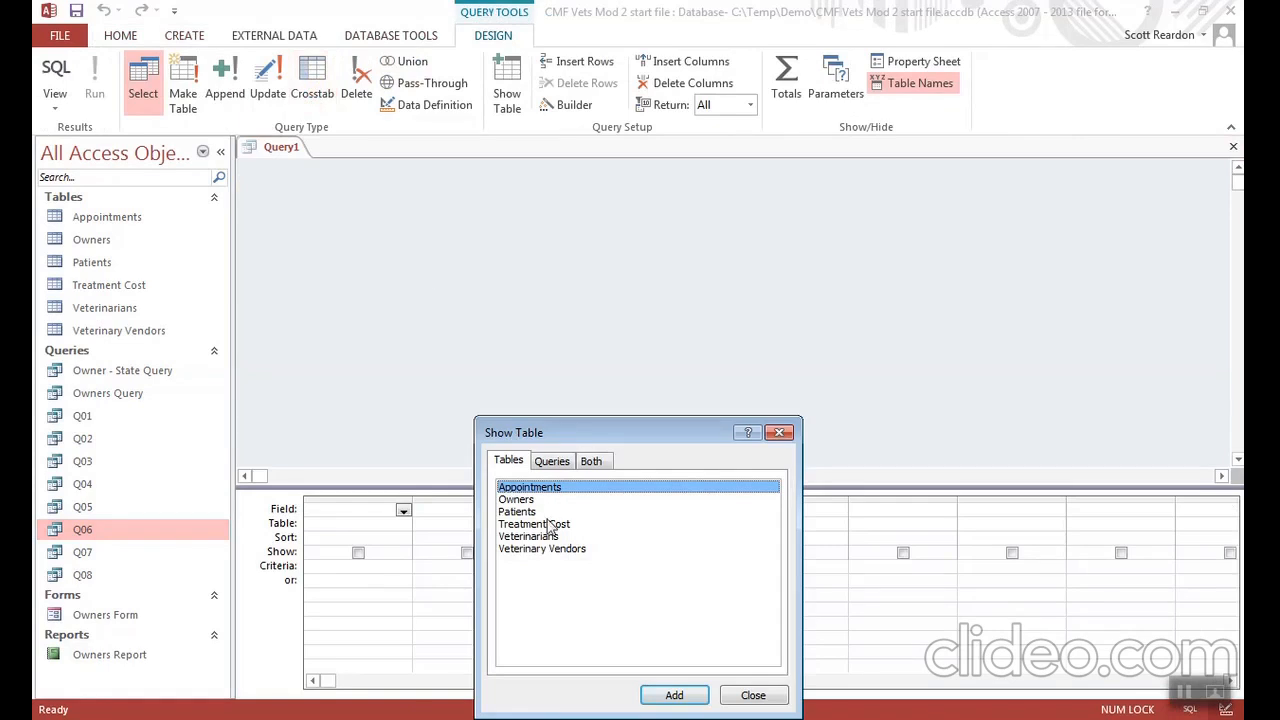
{"action": "double_click", "coordinate": [548, 526]}
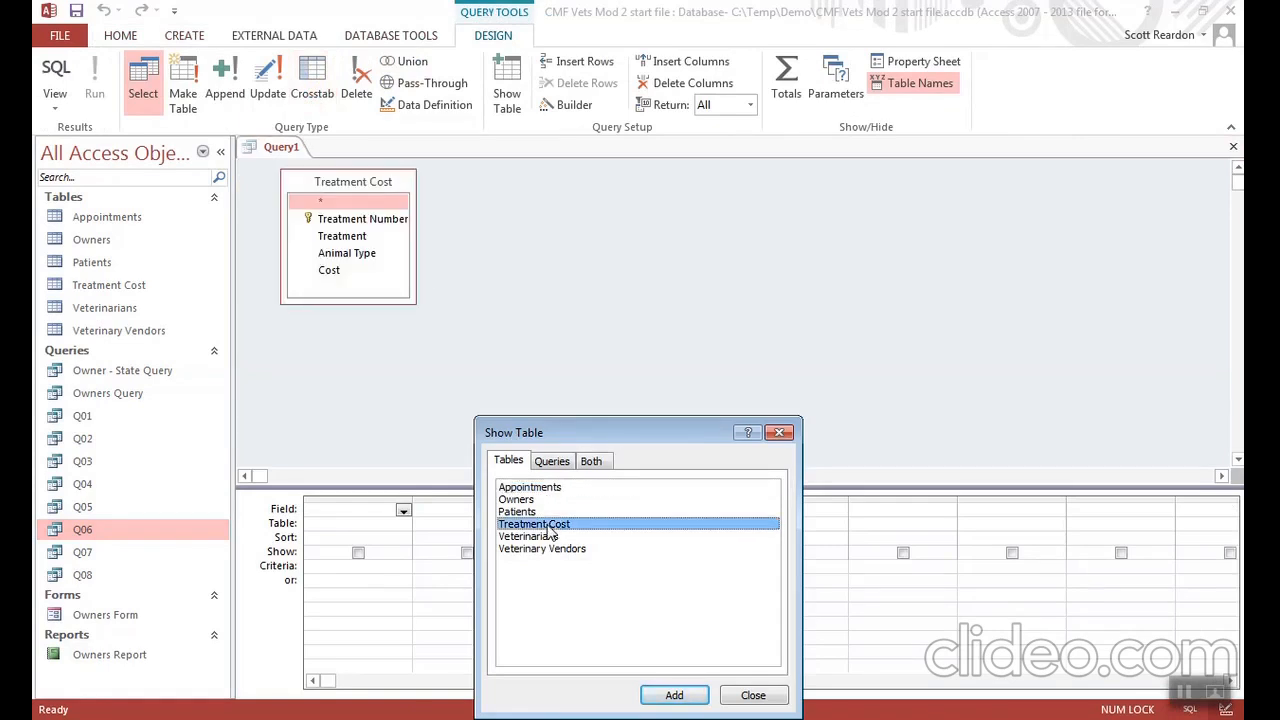
{"action": "left_click", "coordinate": [752, 695]}
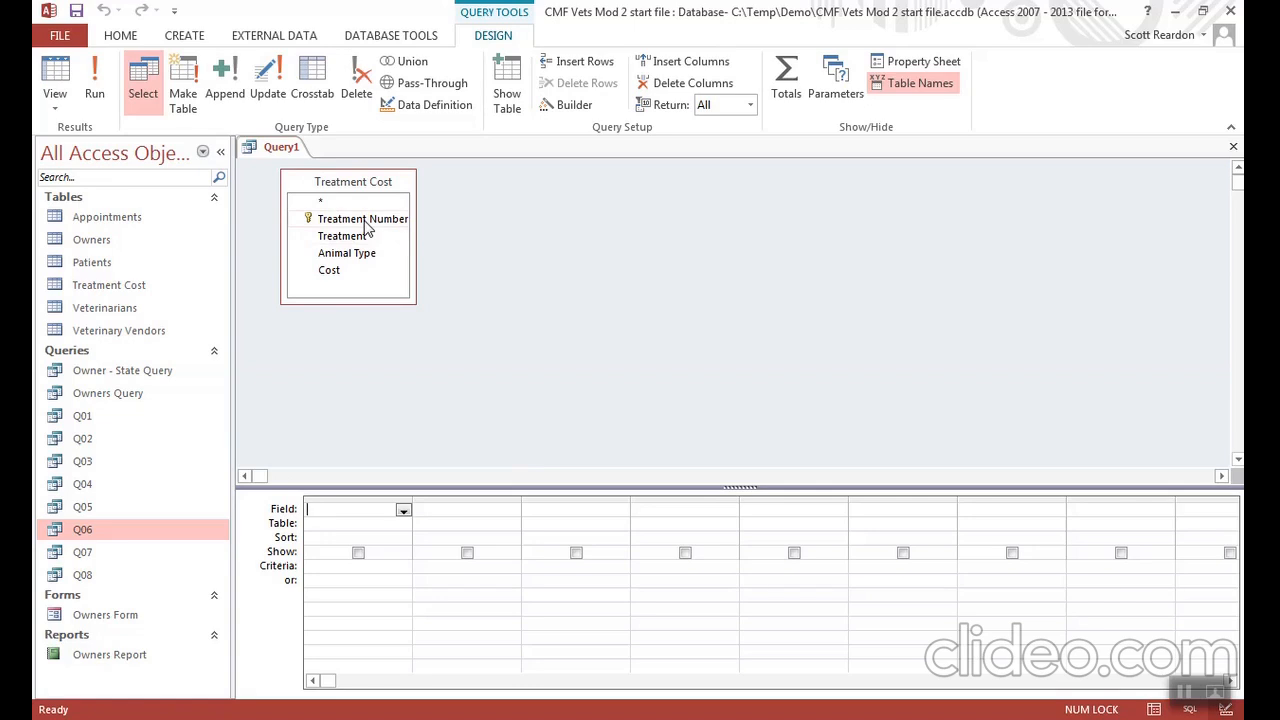
{"action": "double_click", "coordinate": [365, 220]}
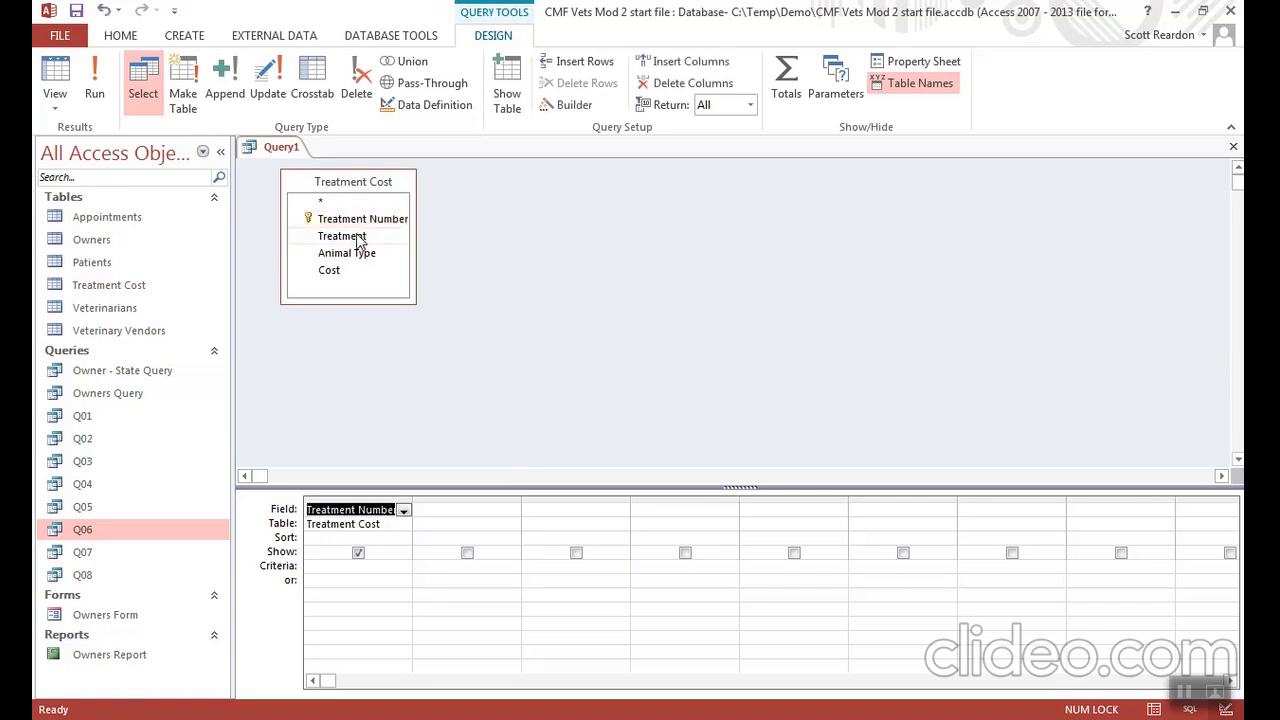
{"action": "double_click", "coordinate": [360, 238]}
{"action": "double_click", "coordinate": [362, 255]}
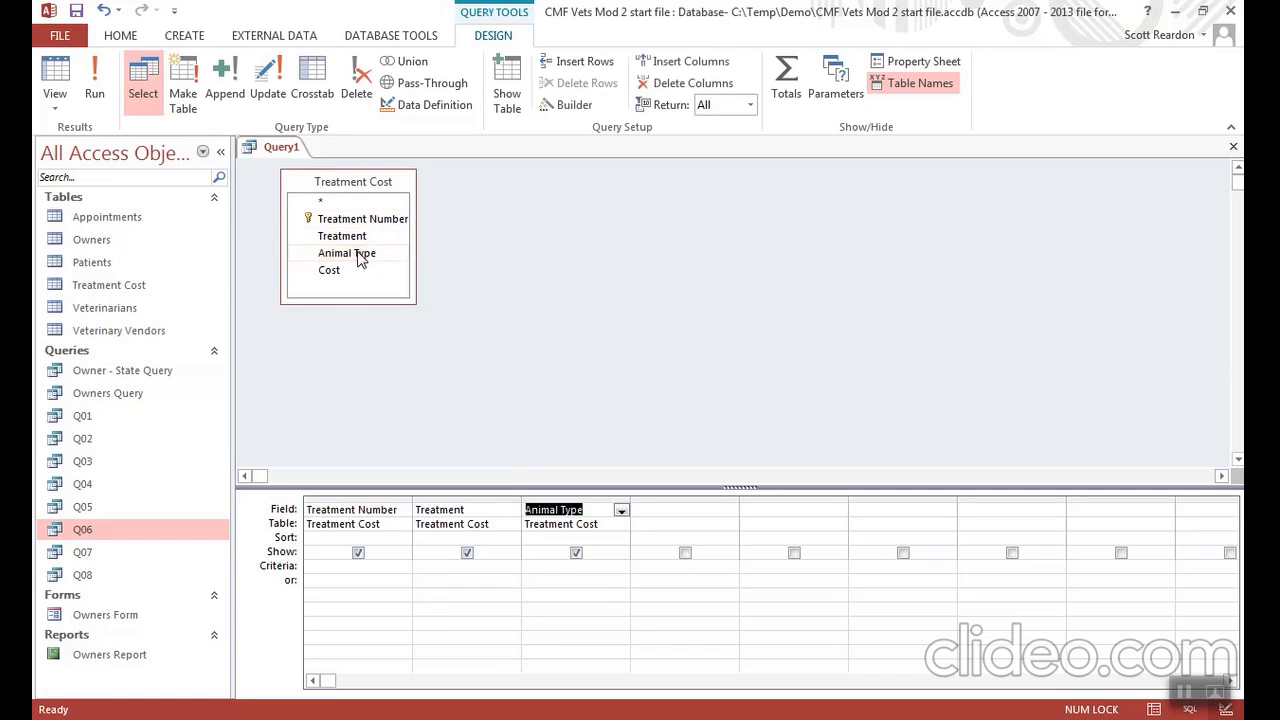
{"action": "double_click", "coordinate": [335, 273]}
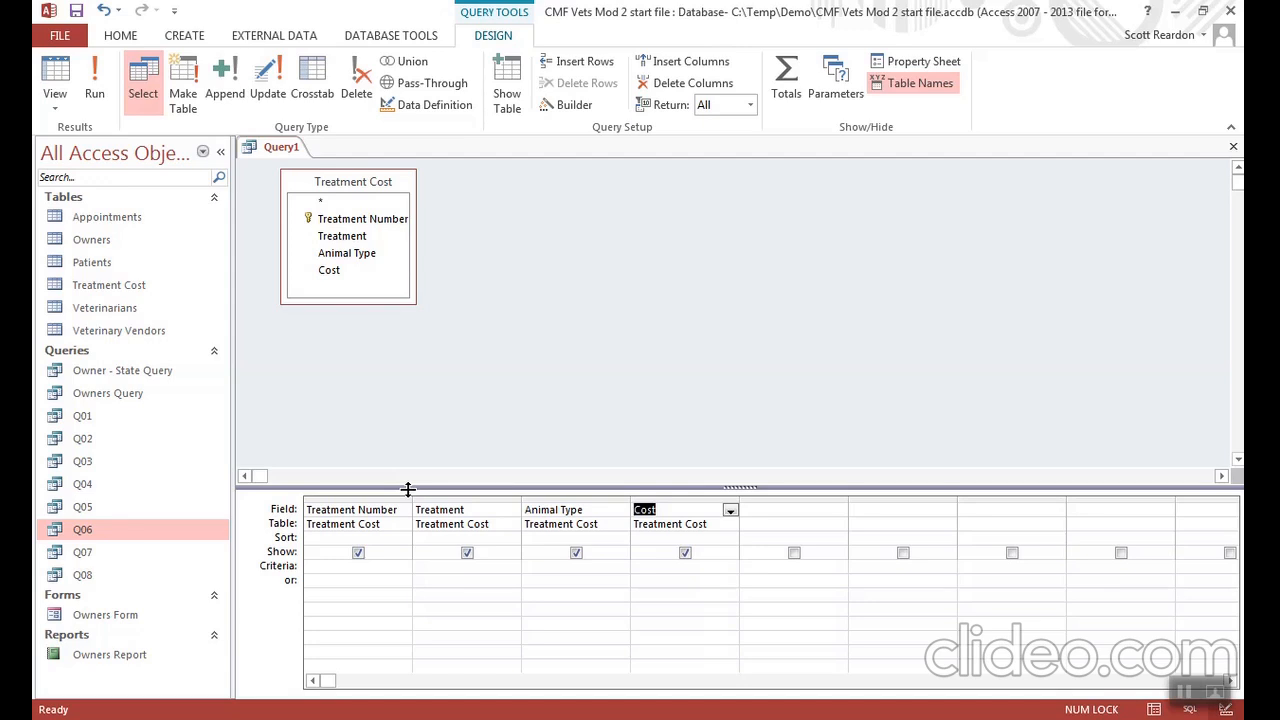
- Sort the Animal Type and Cost fields in ascending order and run the query
{"action": "left_click", "coordinate": [553, 539]}
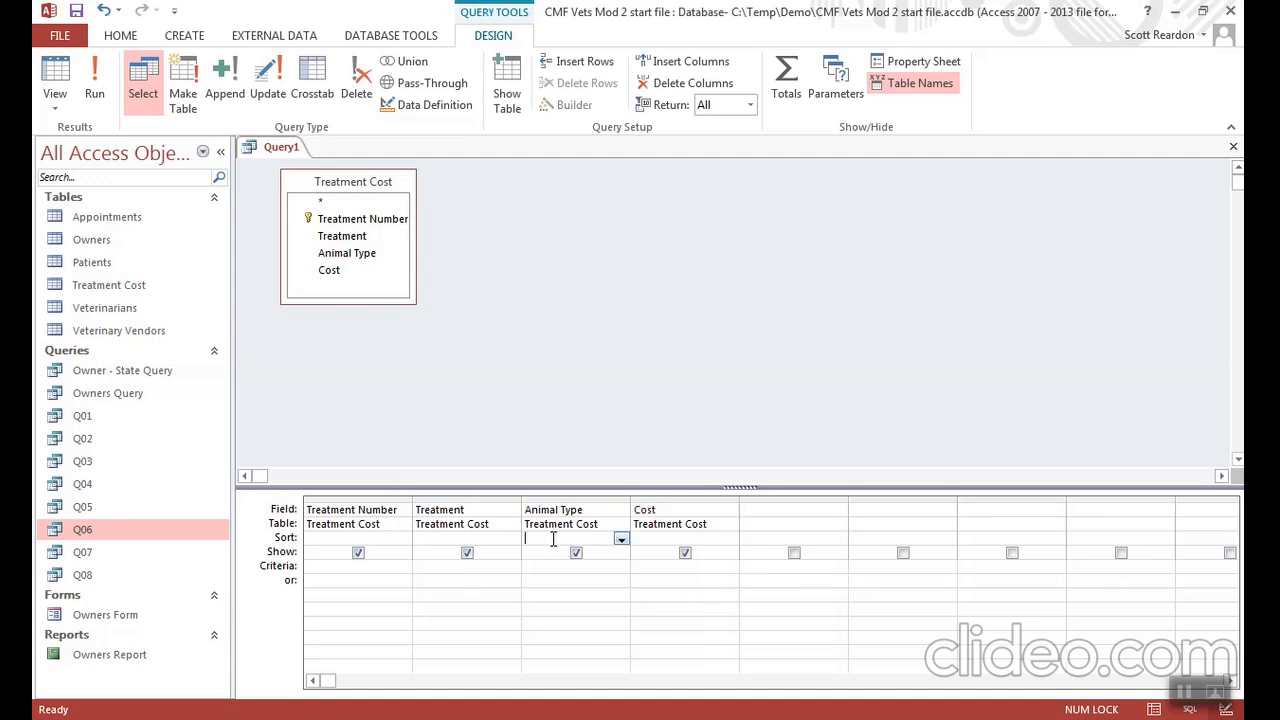
{"action": "left_click", "coordinate": [621, 539]}
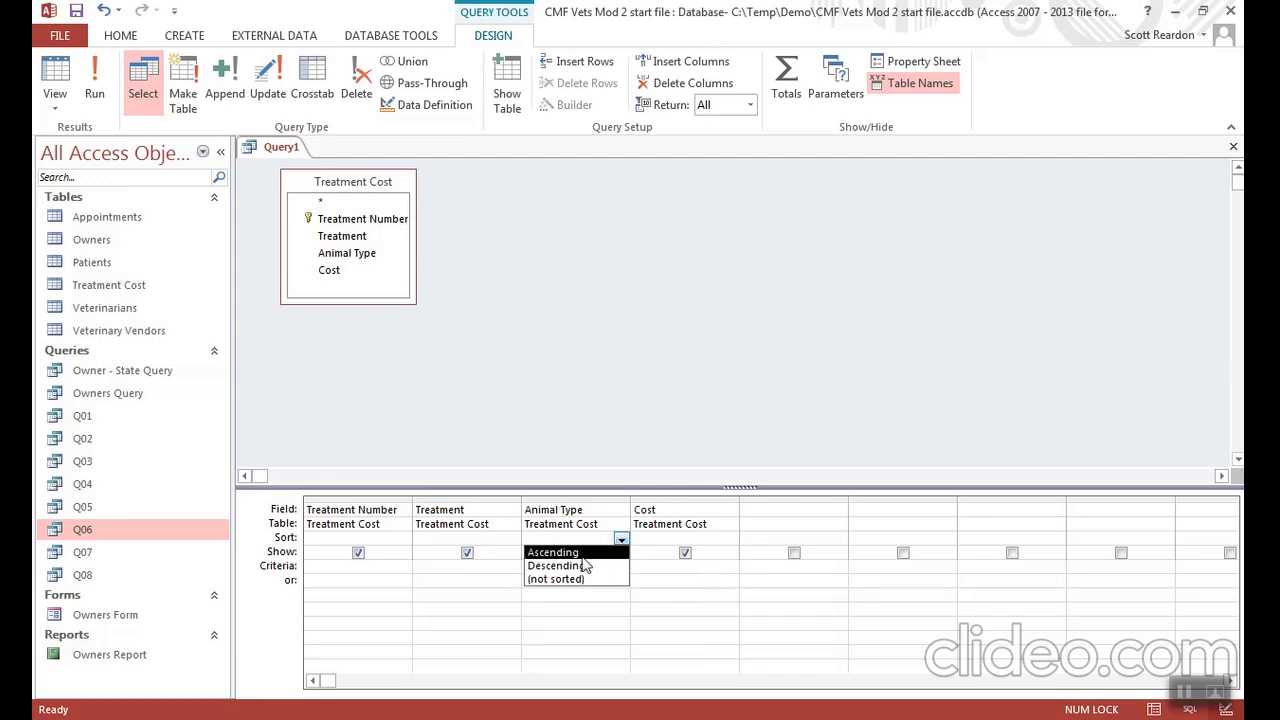
{"action": "left_click", "coordinate": [578, 553]}
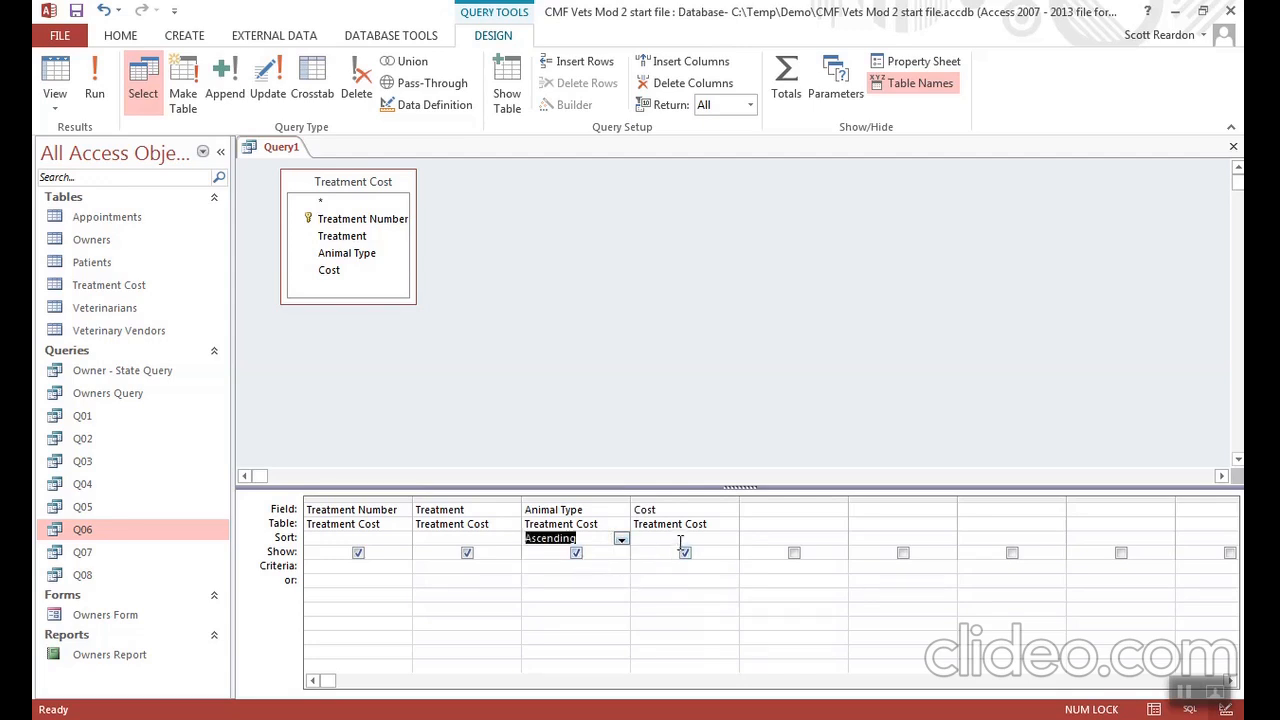
{"action": "left_click", "coordinate": [684, 540]}
{"action": "left_click", "coordinate": [731, 540]}
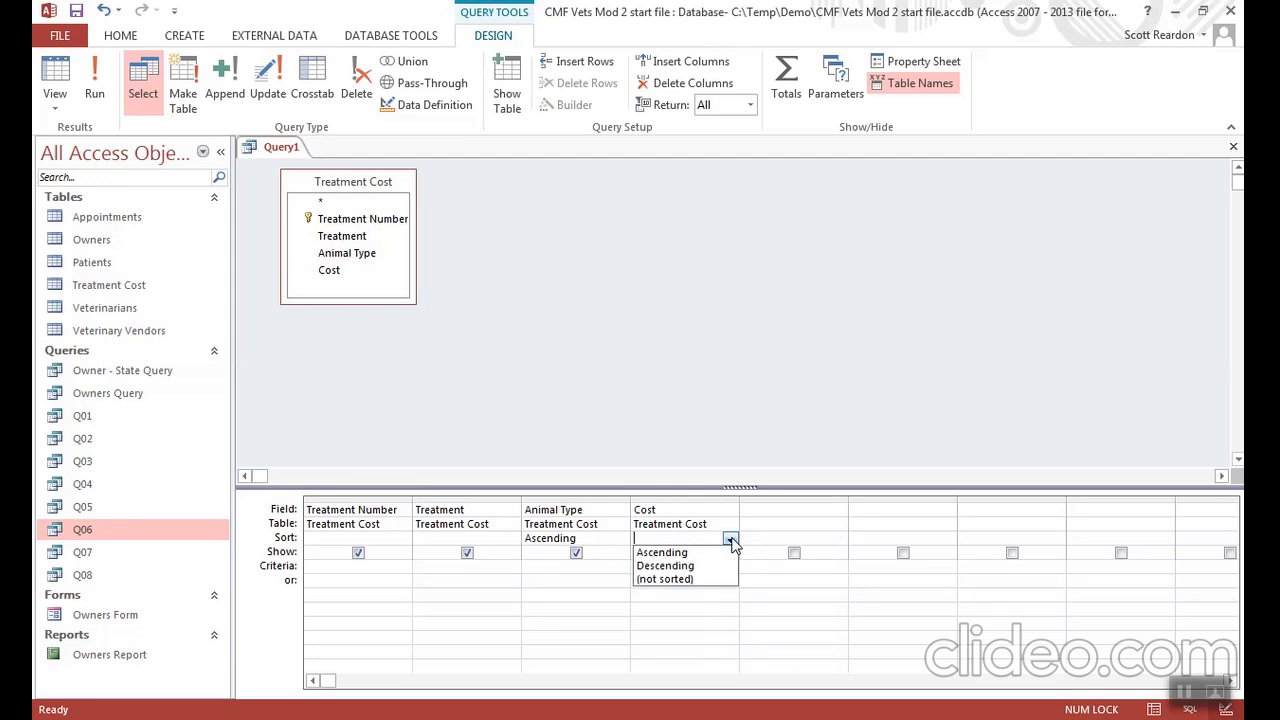
{"action": "left_click", "coordinate": [702, 553]}
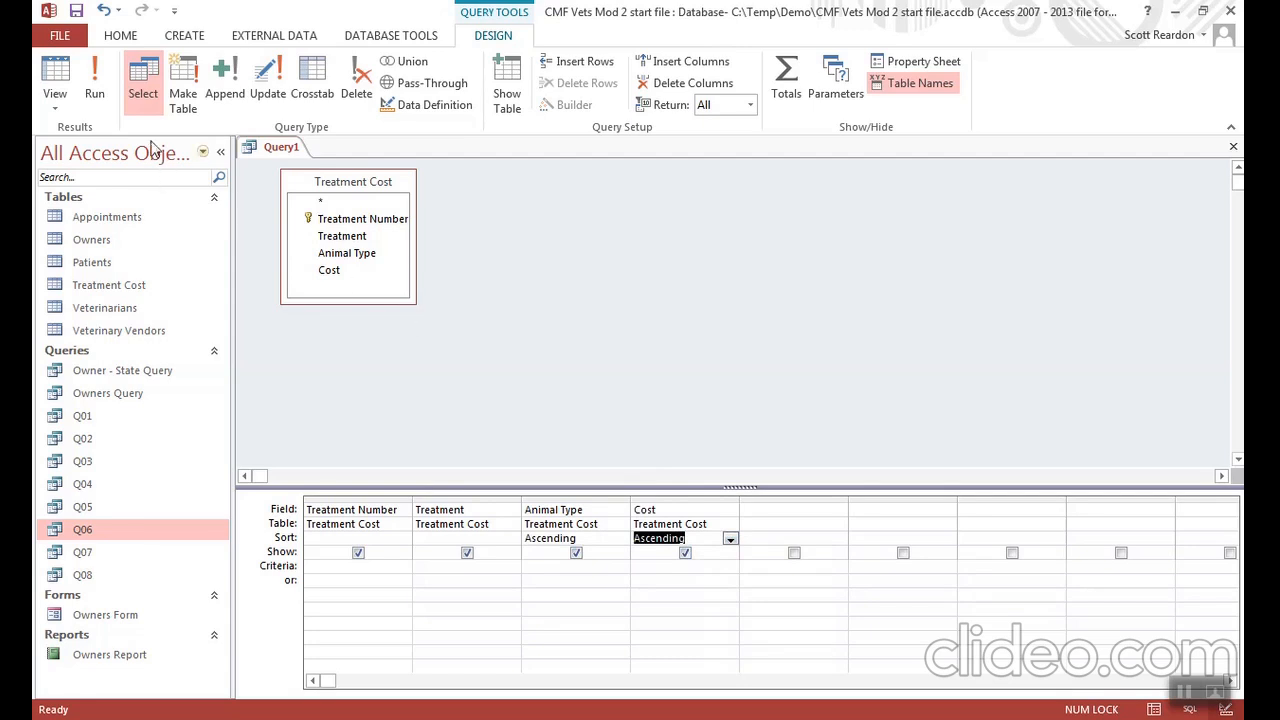
{"action": "left_click", "coordinate": [90, 93]}
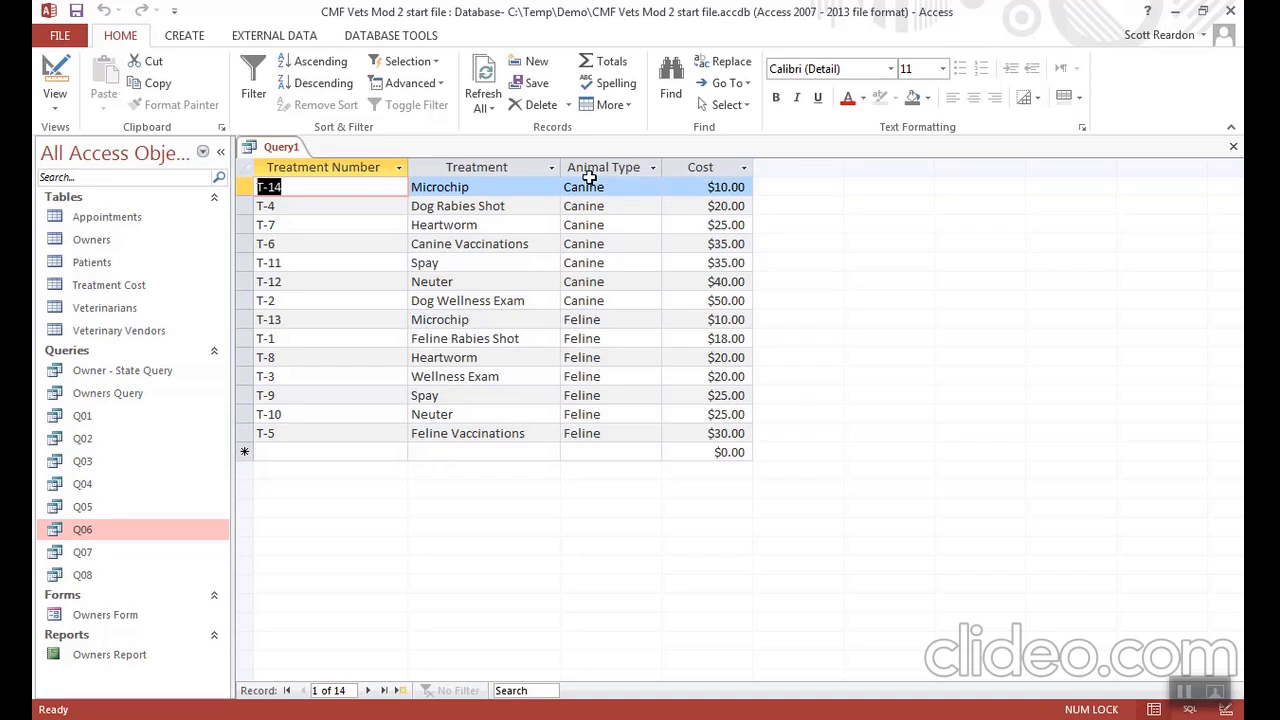
- Save the two-field sorted query as Q08, replacing the existing Q08, and close it
{"action": "left_click", "coordinate": [77, 12]}
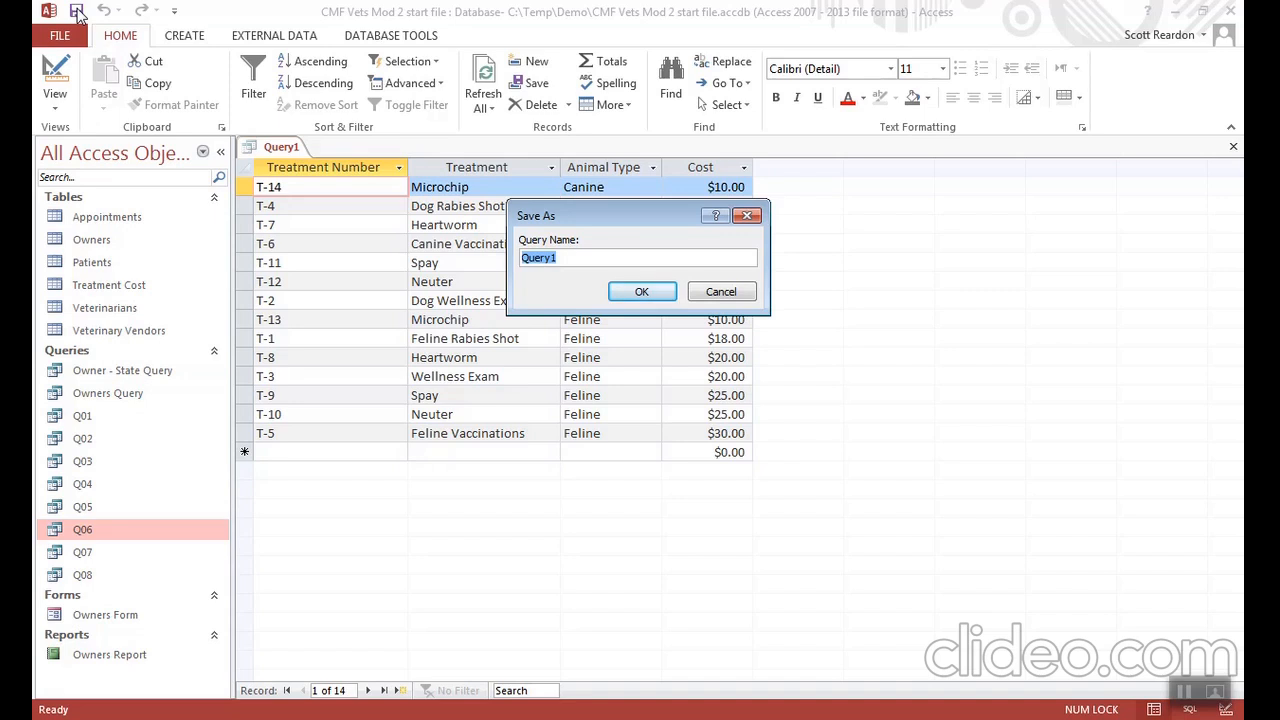
{"action": "type", "text": "Q08"}
{"action": "left_click", "coordinate": [630, 300]}
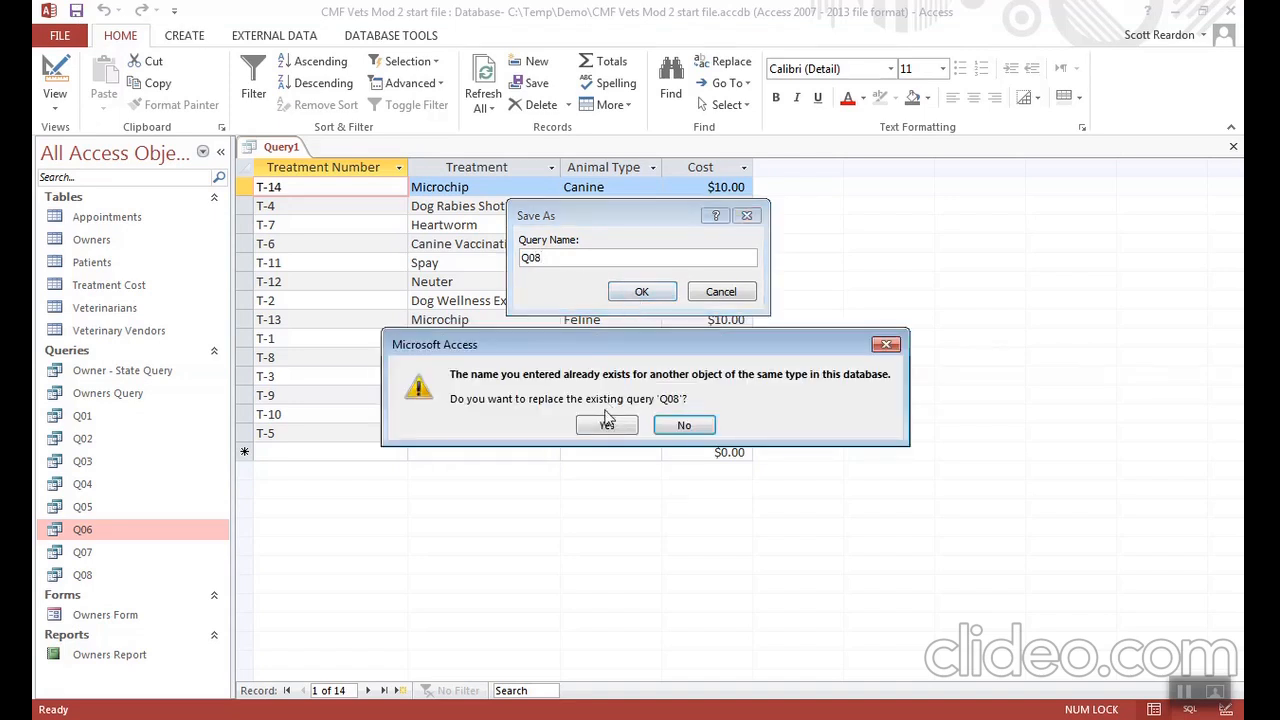
{"action": "left_click", "coordinate": [606, 426]}
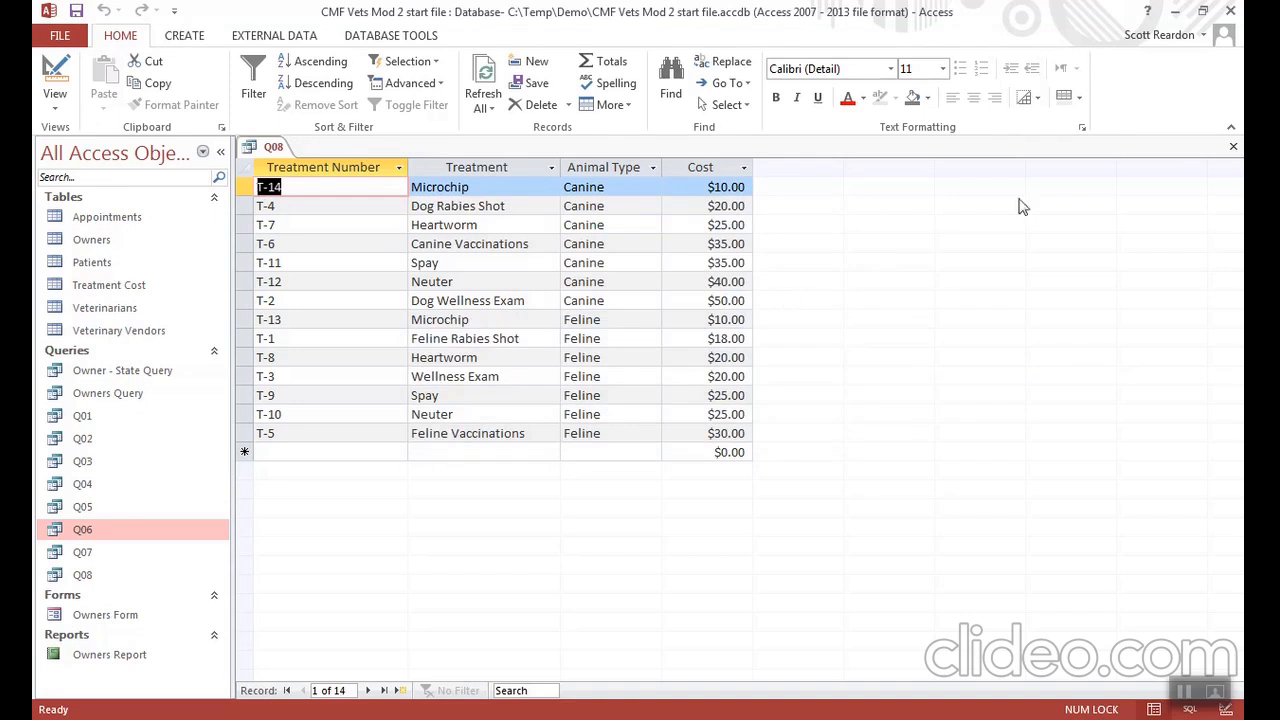
{"action": "left_click", "coordinate": [1236, 149]}
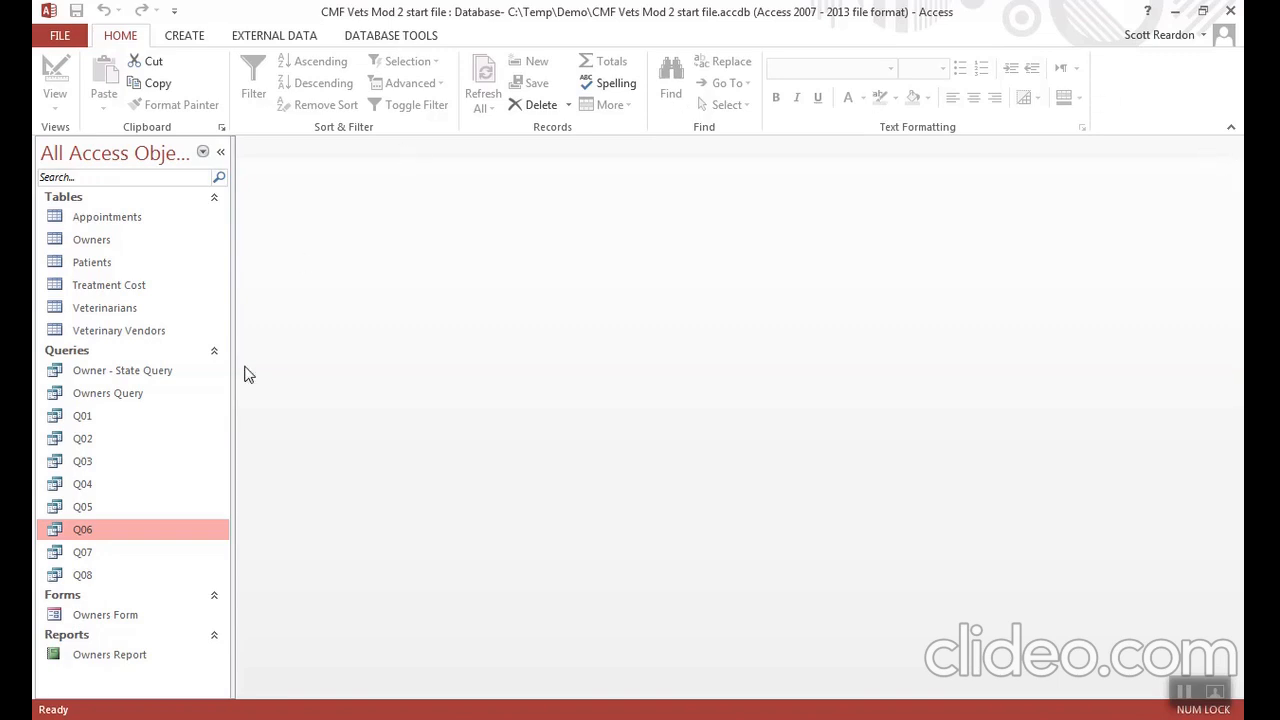
- Open query Q08 in Design View, limit it to return the top 5 records, and run it
{"action": "left_click", "coordinate": [118, 580]}
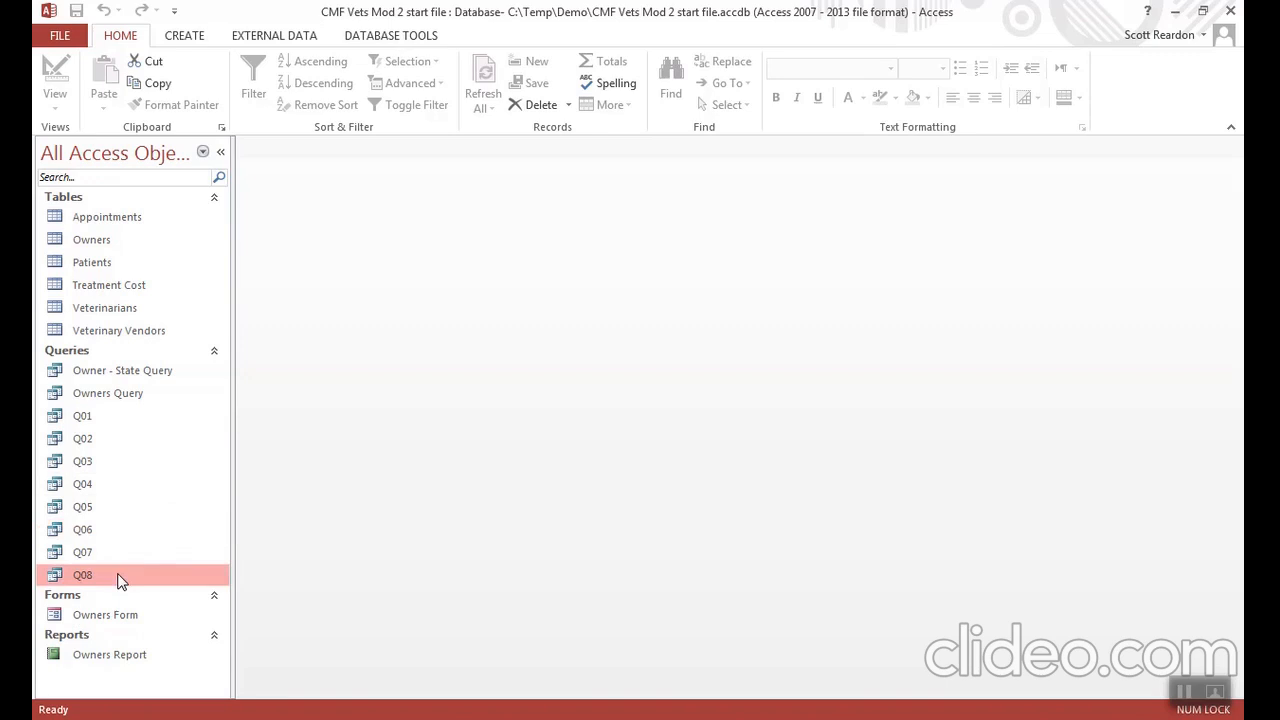
{"action": "right_click", "coordinate": [118, 580]}
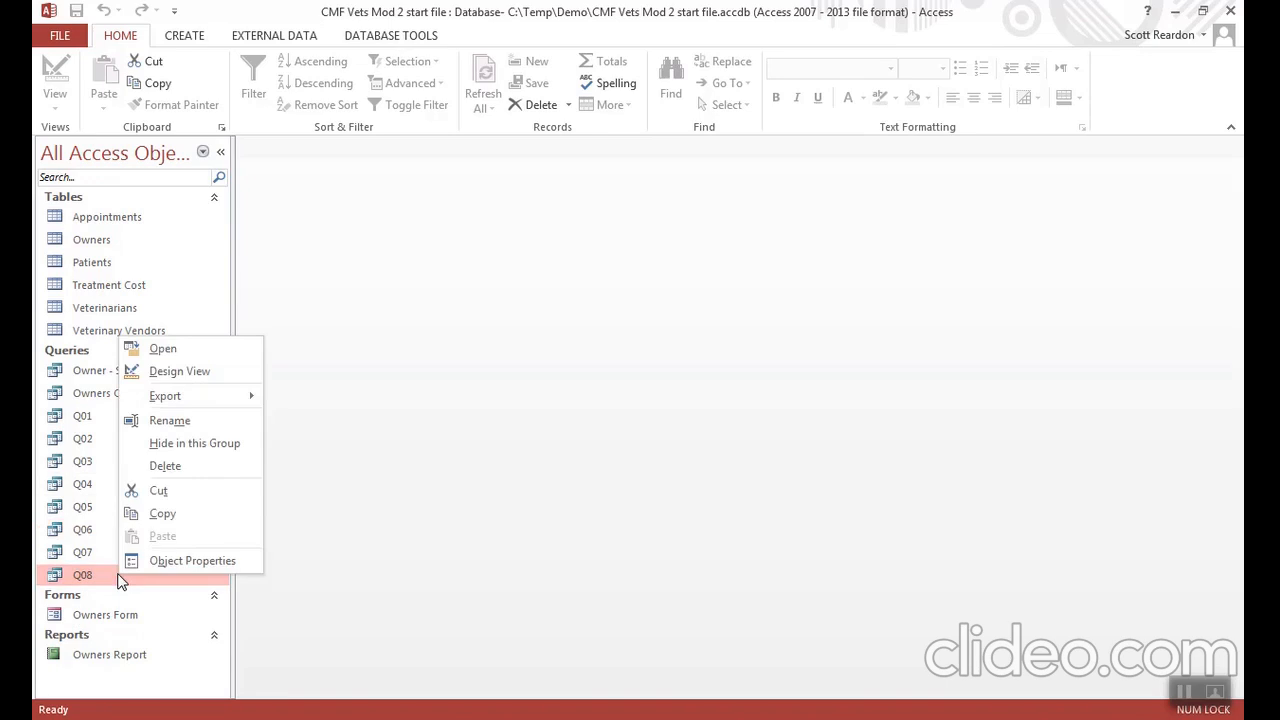
{"action": "left_click", "coordinate": [194, 379]}
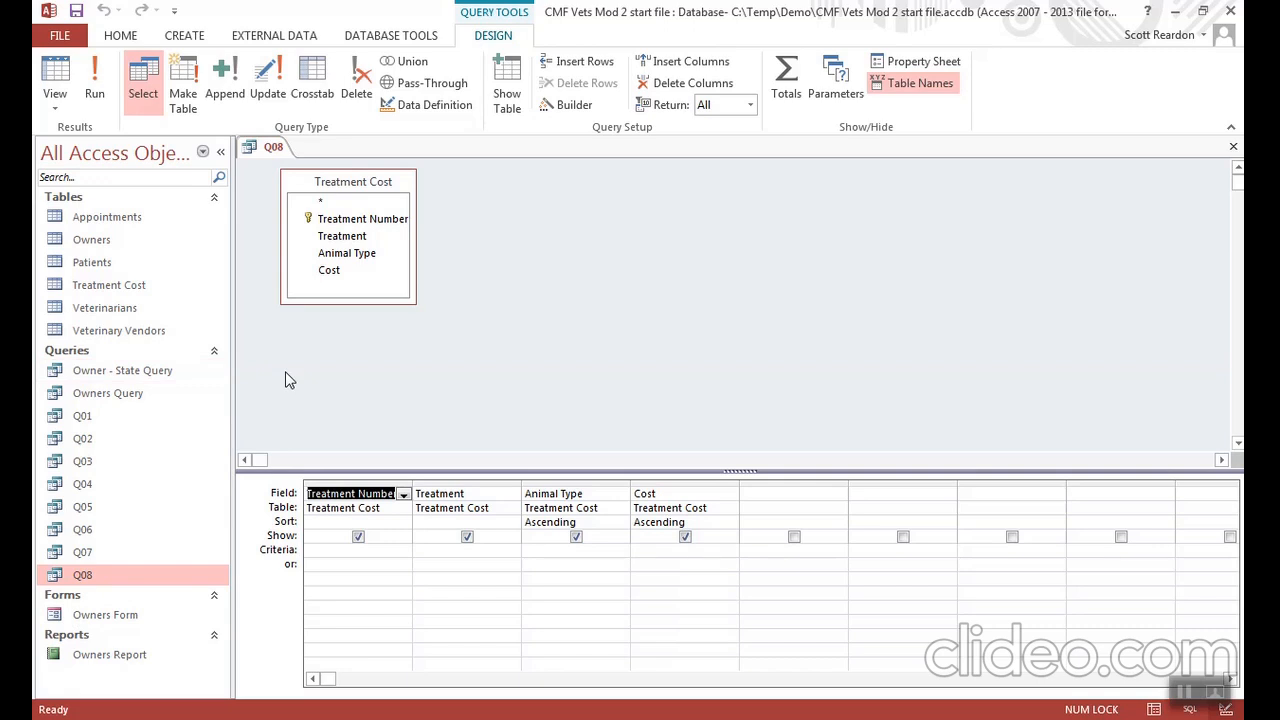
{"action": "left_click", "coordinate": [750, 107]}
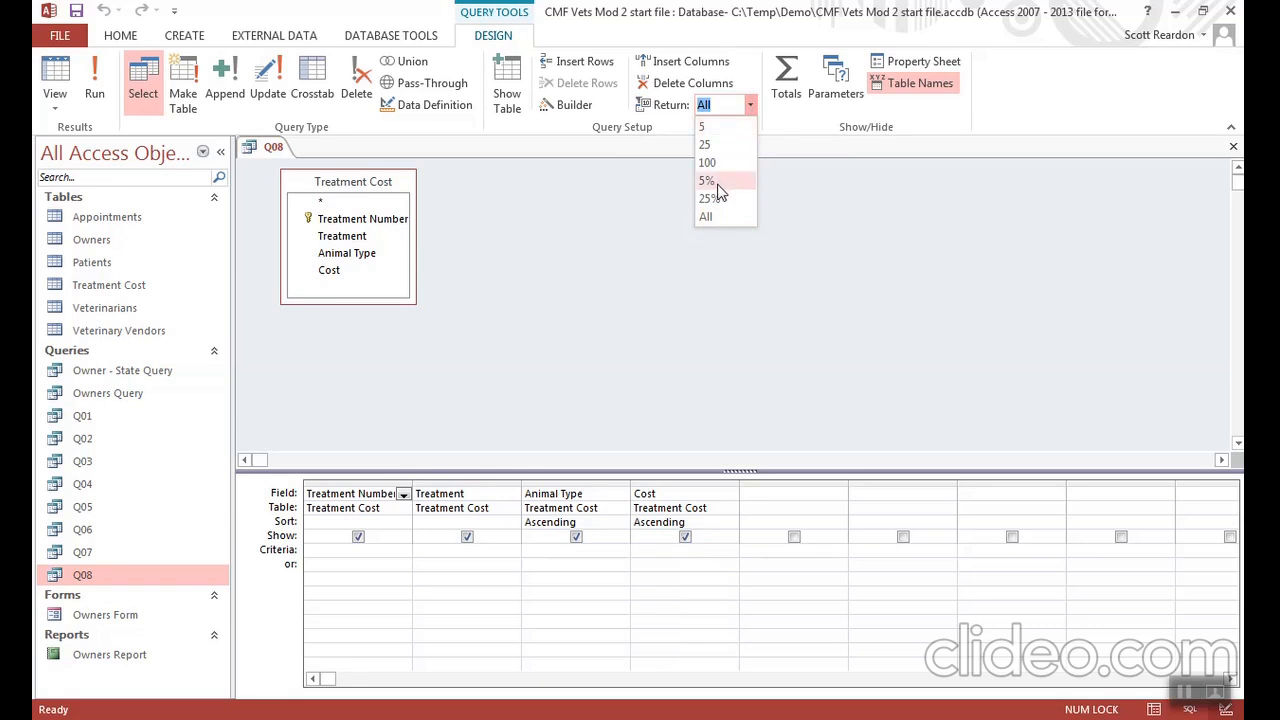
{"action": "left_click", "coordinate": [704, 128]}
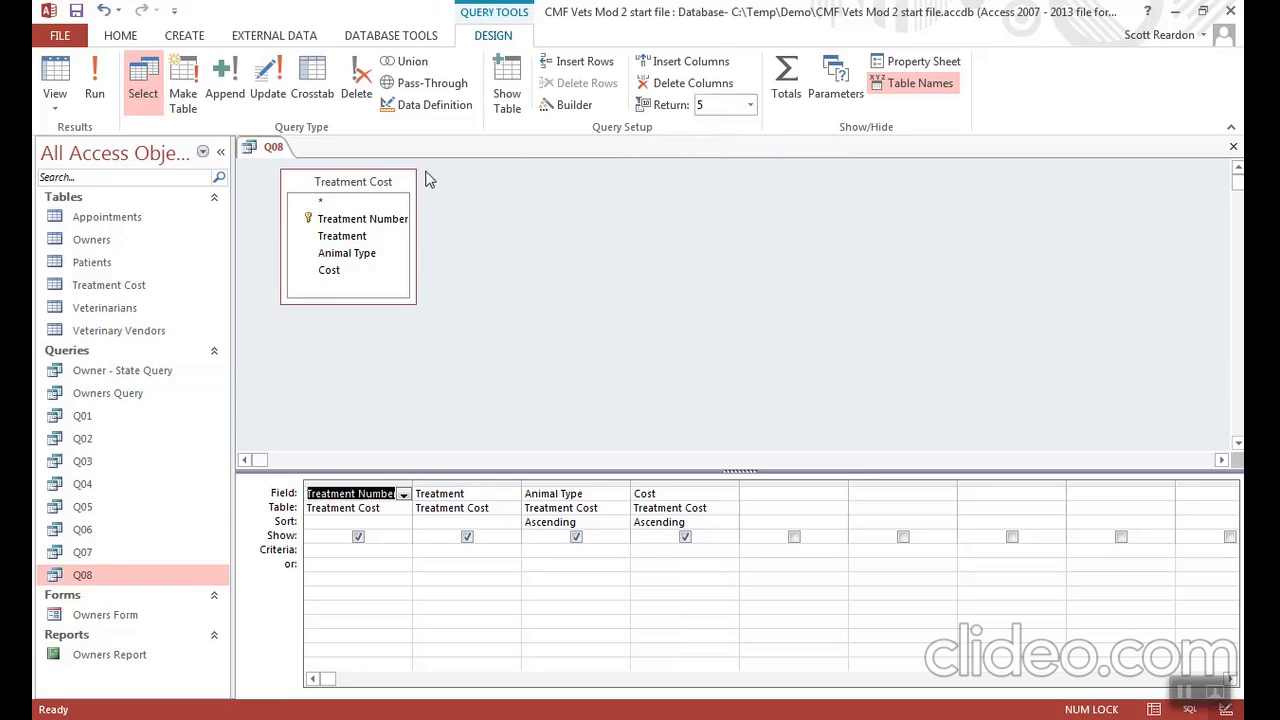
{"action": "left_click", "coordinate": [98, 84]}
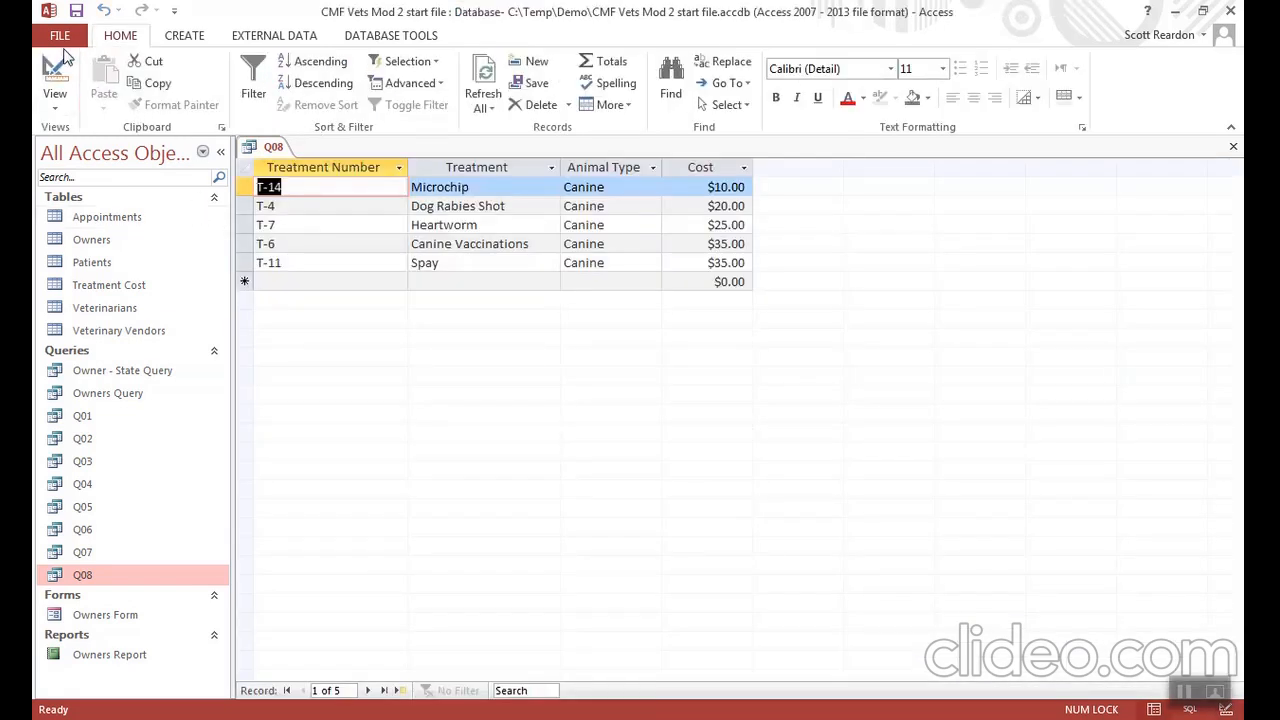
- Save the top-values query as a new query object named Q09 and close it
{"action": "left_click", "coordinate": [64, 36]}
{"action": "left_click", "coordinate": [106, 226]}
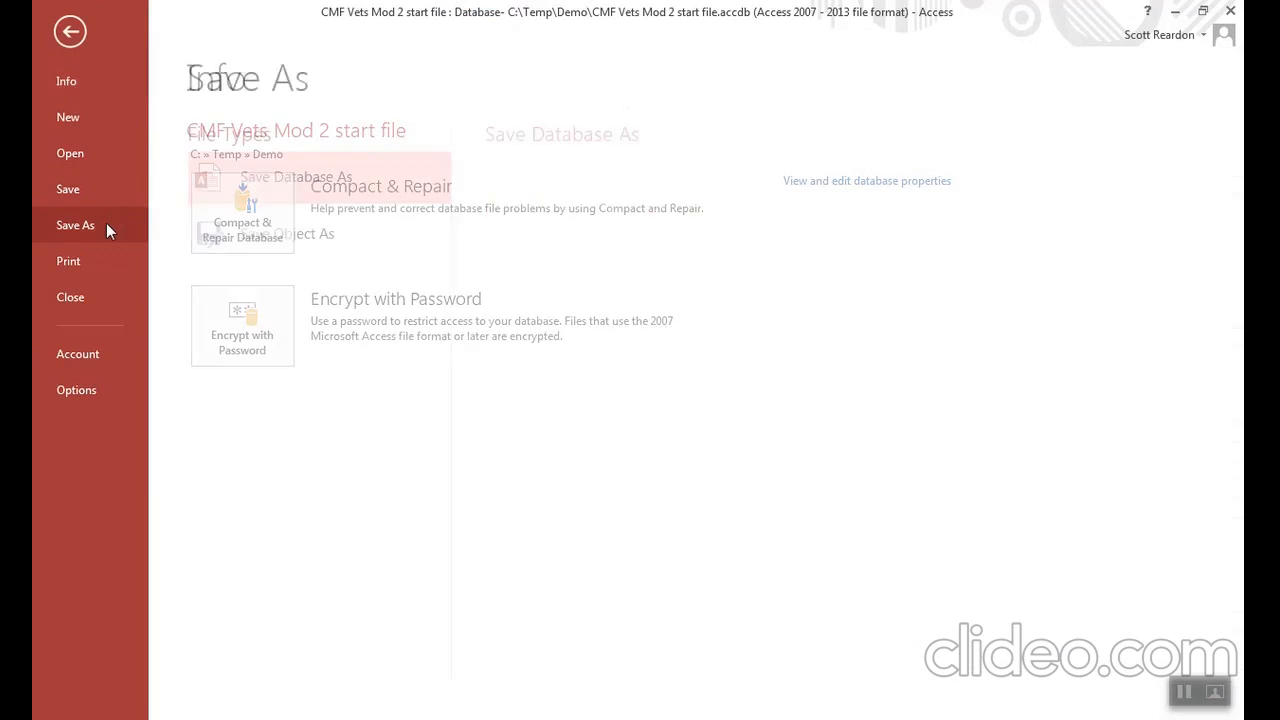
{"action": "left_click", "coordinate": [266, 238]}
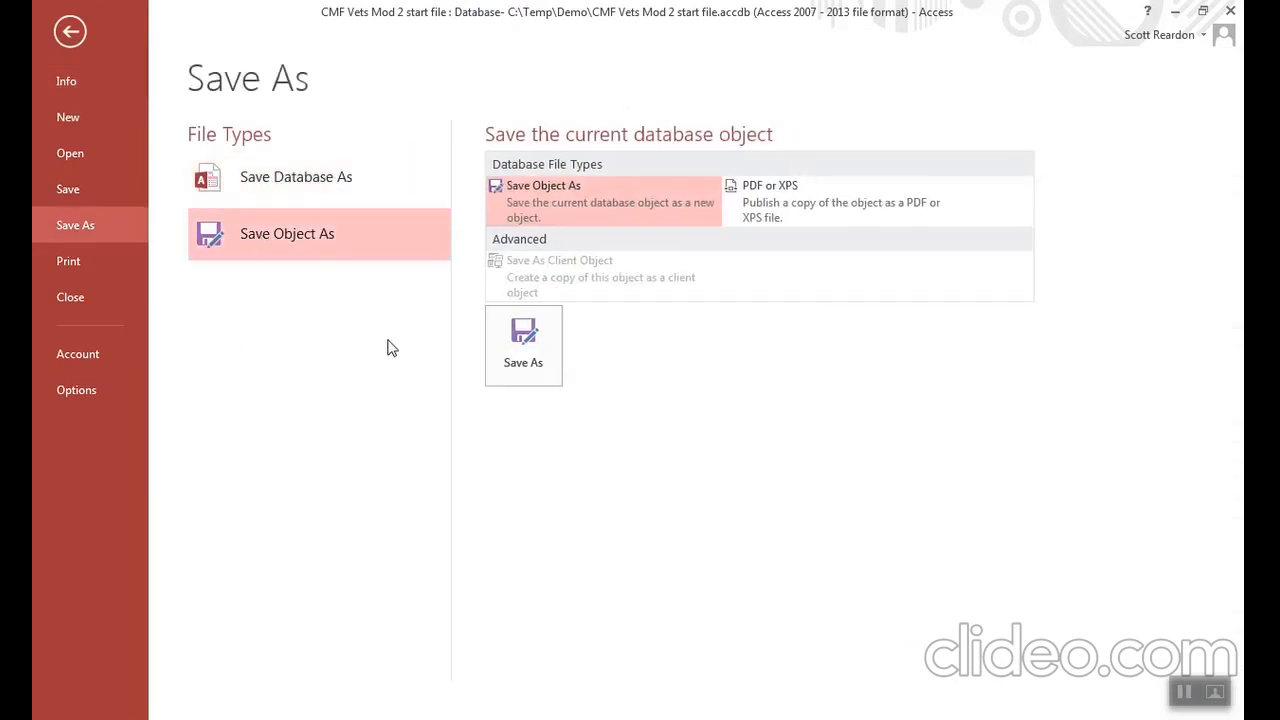
{"action": "left_click", "coordinate": [522, 370]}
{"action": "type", "text": "Q09"}
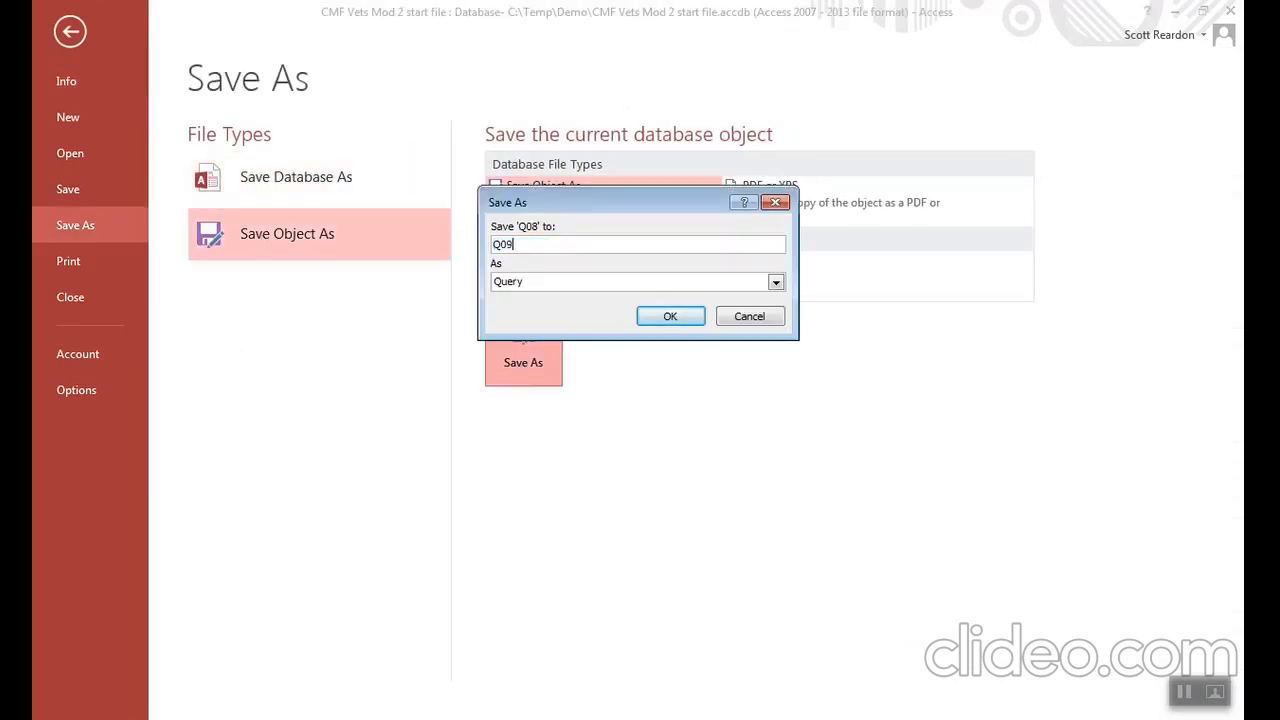
{"action": "left_click", "coordinate": [670, 318]}
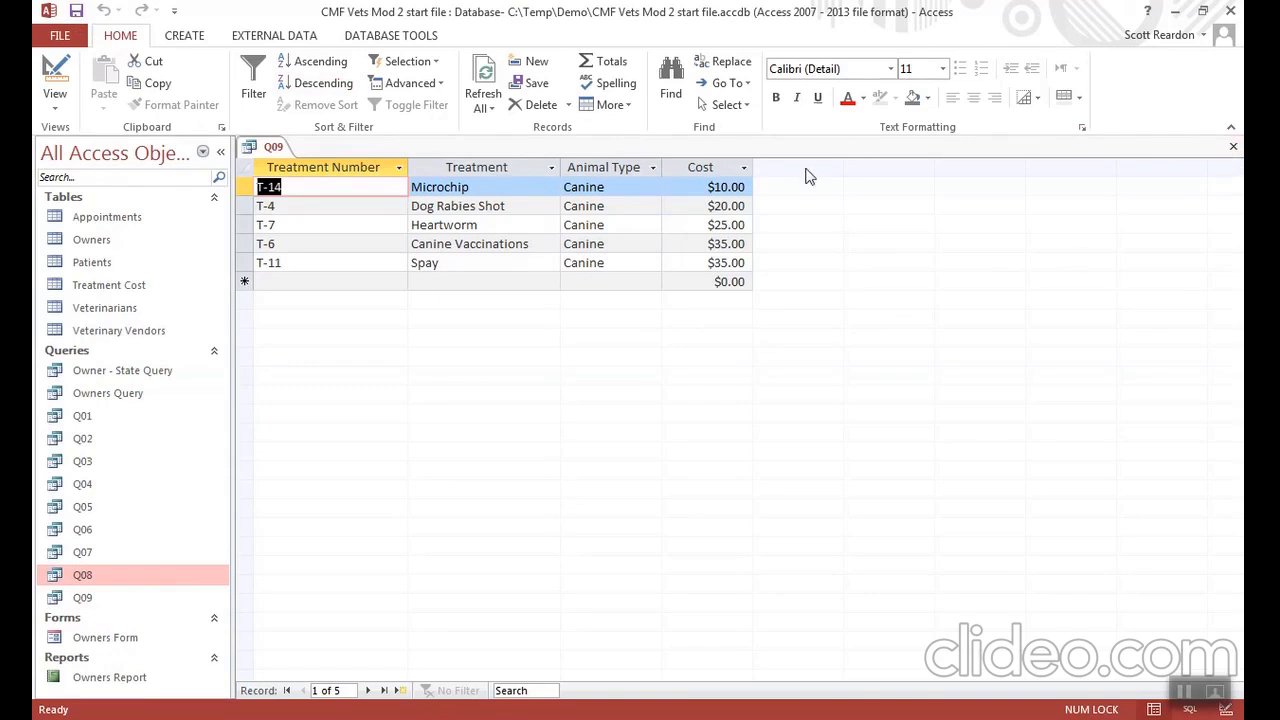
{"action": "left_click", "coordinate": [1234, 149]}
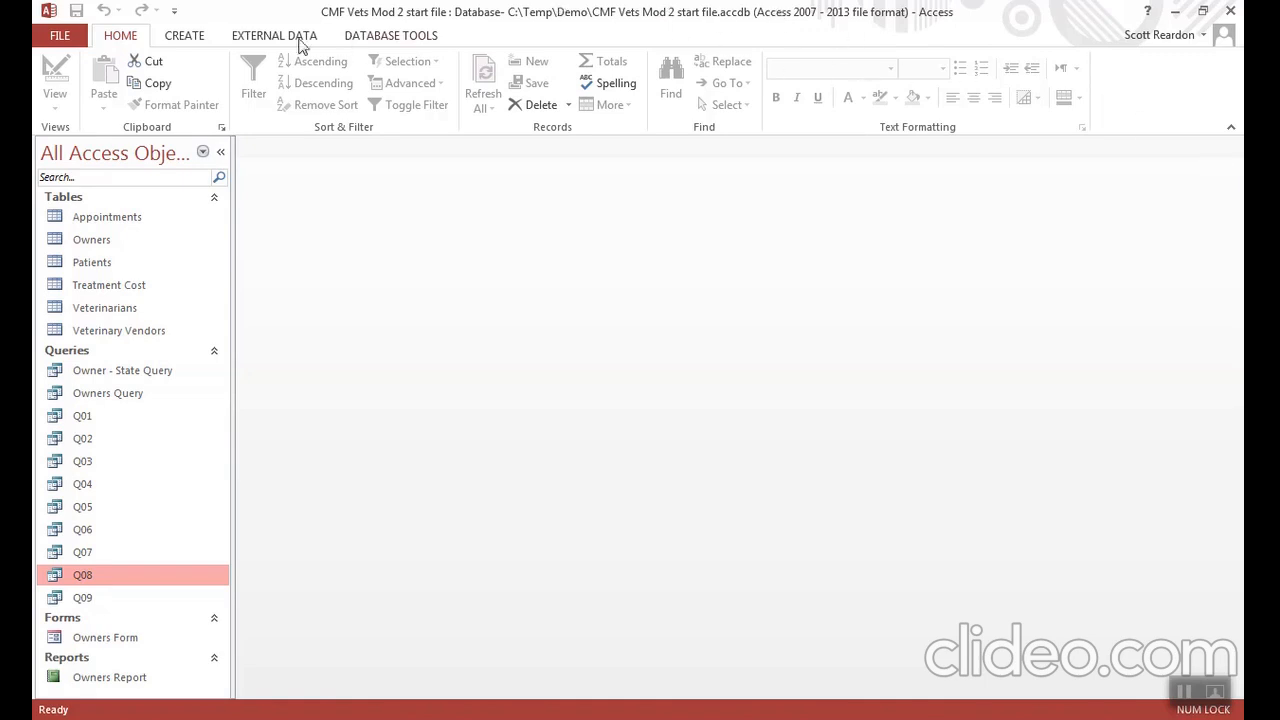
- Create a new query in Design View with the Appointments and Treatment Cost tables, enlarging the Appointments field list to show all its fields
{"action": "left_click", "coordinate": [188, 36]}
{"action": "left_click", "coordinate": [311, 88]}
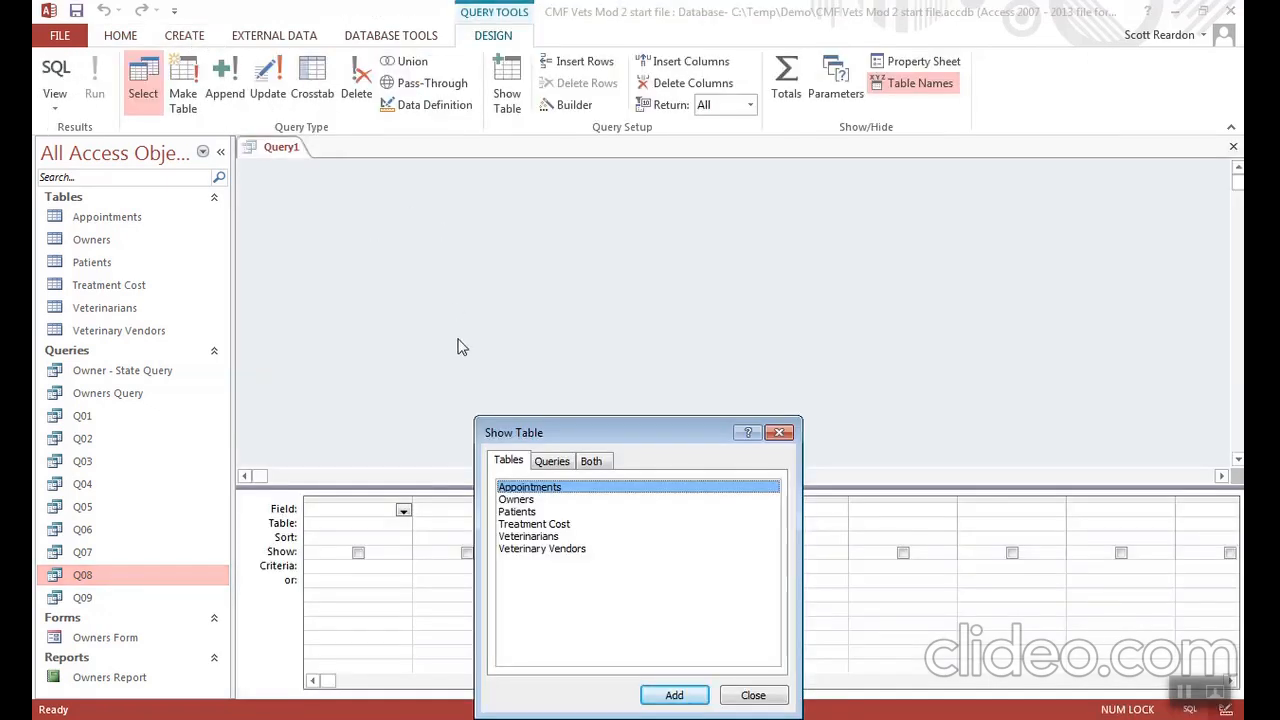
{"action": "double_click", "coordinate": [524, 490]}
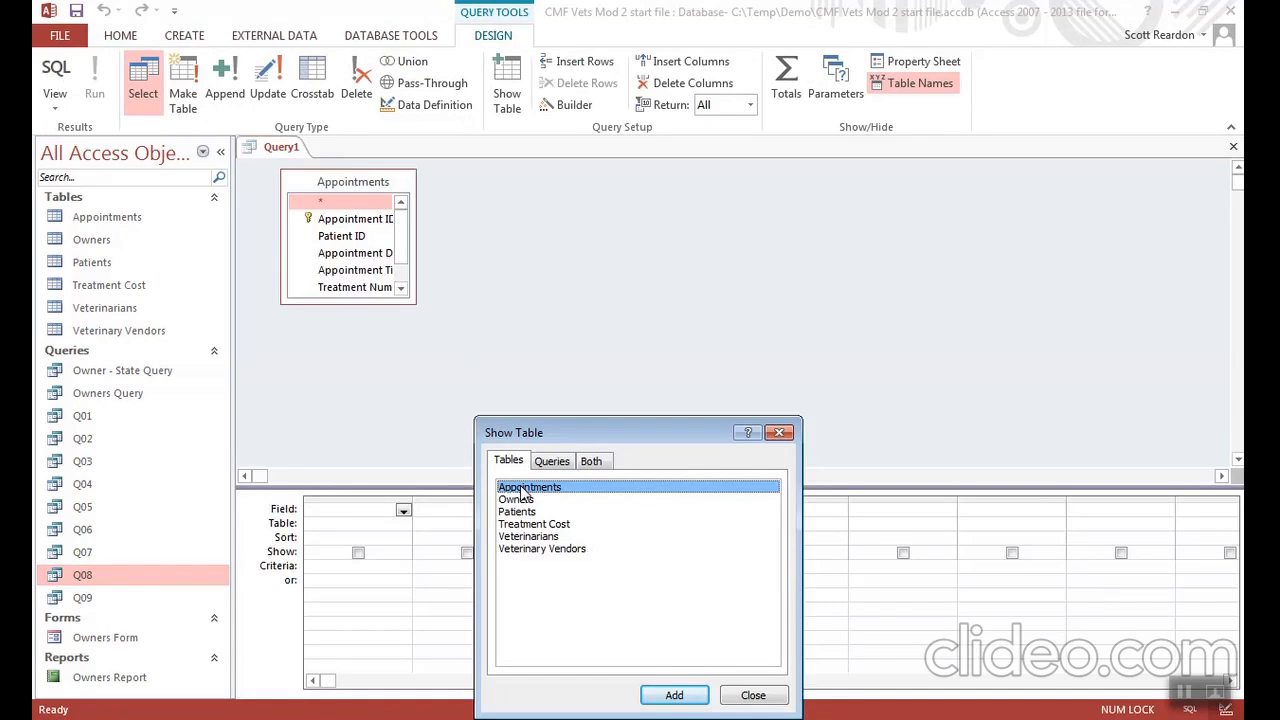
{"action": "double_click", "coordinate": [558, 528]}
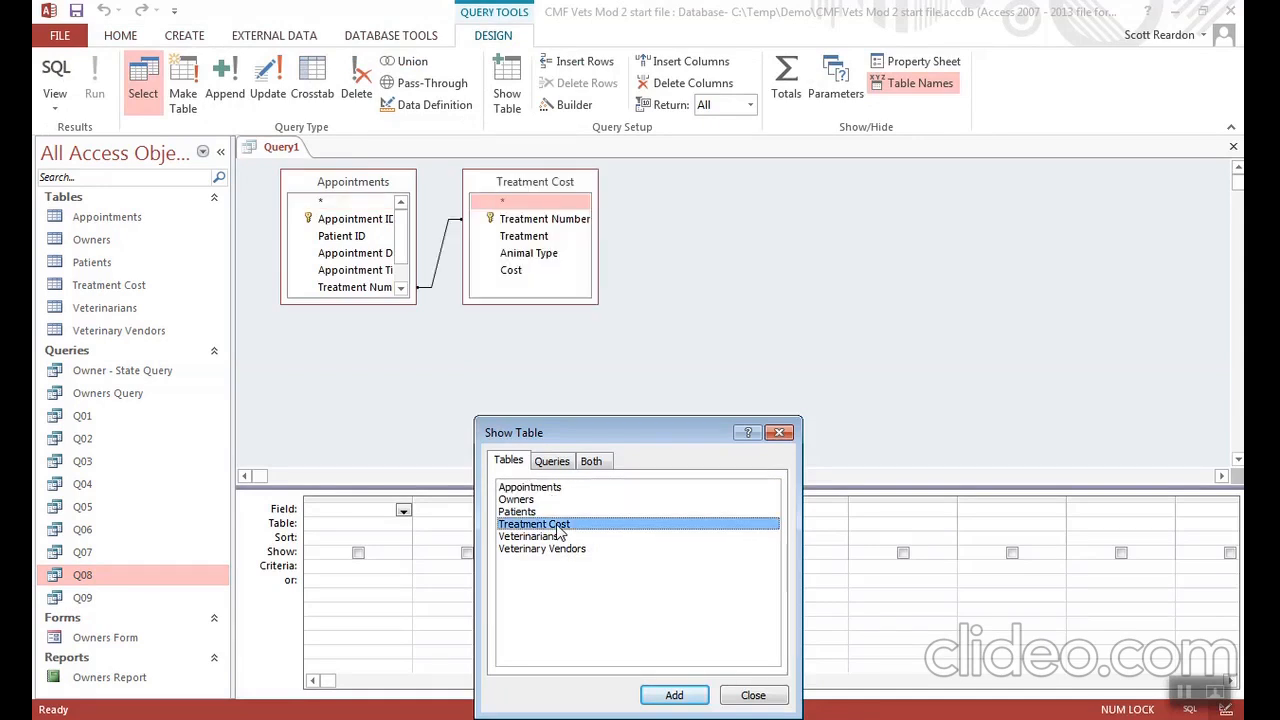
{"action": "left_click", "coordinate": [750, 697]}
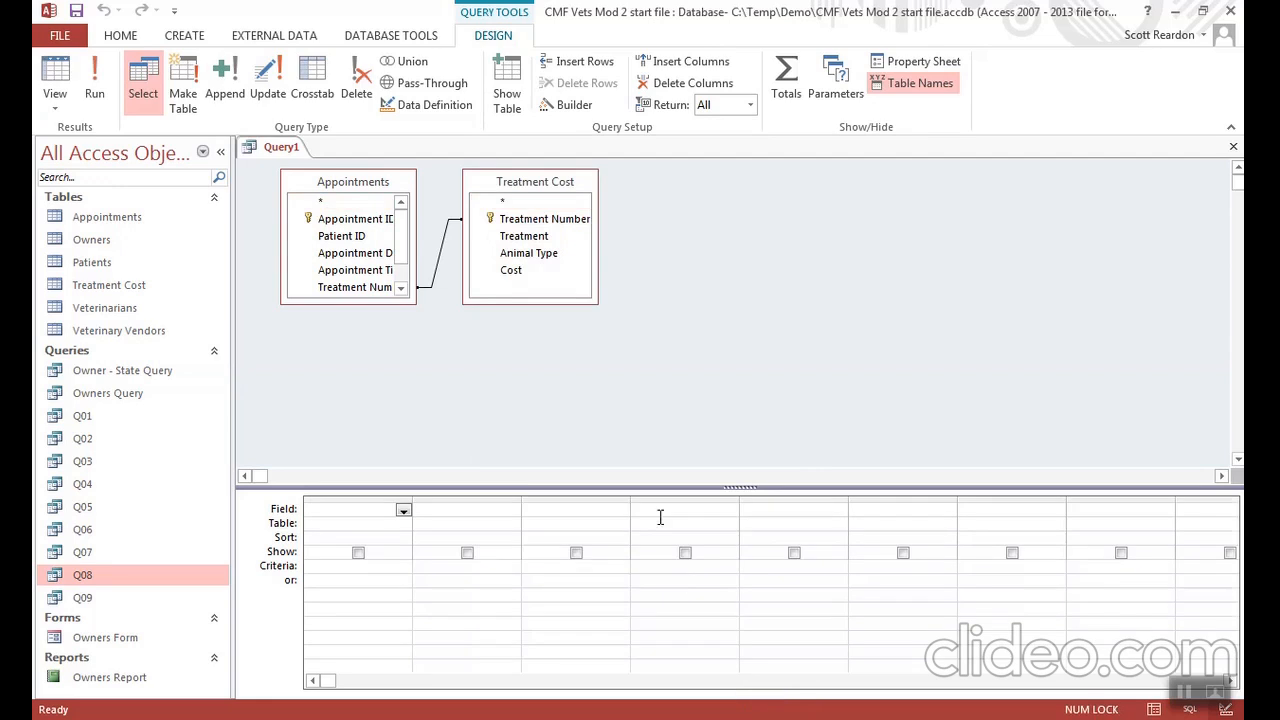
{"action": "left_click_drag", "start_coordinate": [410, 296], "coordinate": [421, 341]}
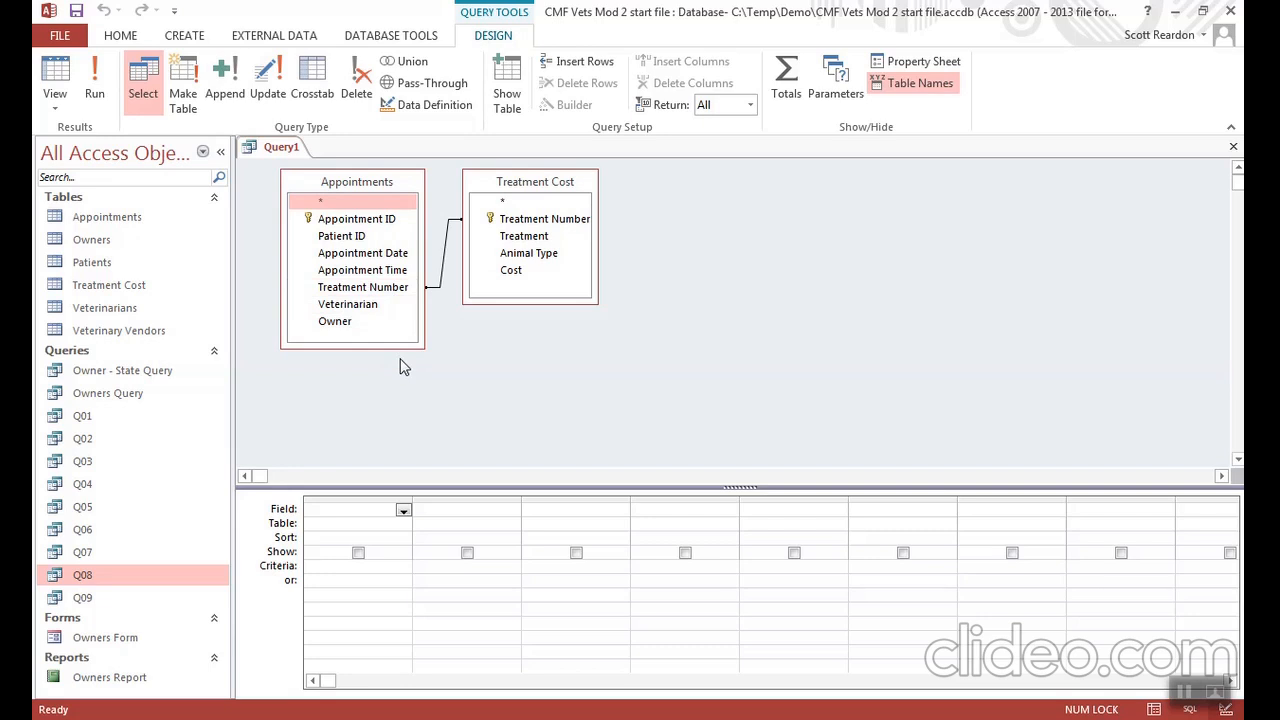
{"action": "double_click", "coordinate": [375, 256]}
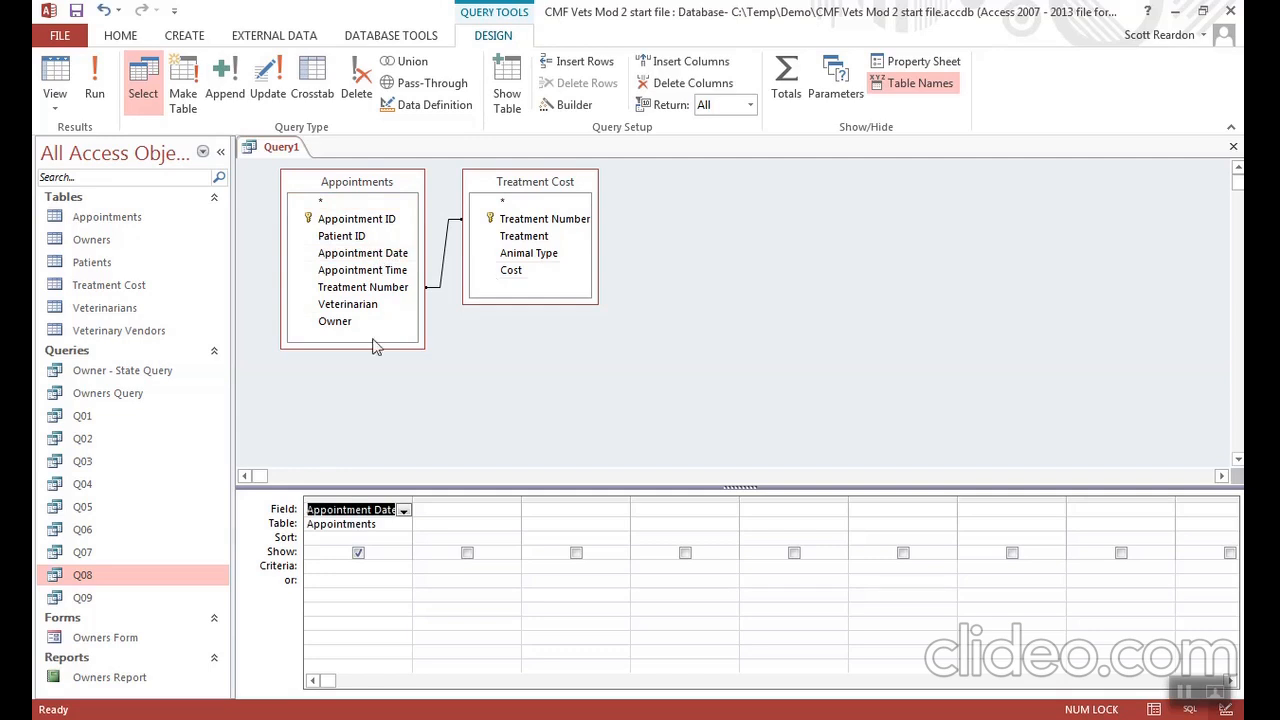
{"action": "left_click", "coordinate": [366, 497]}
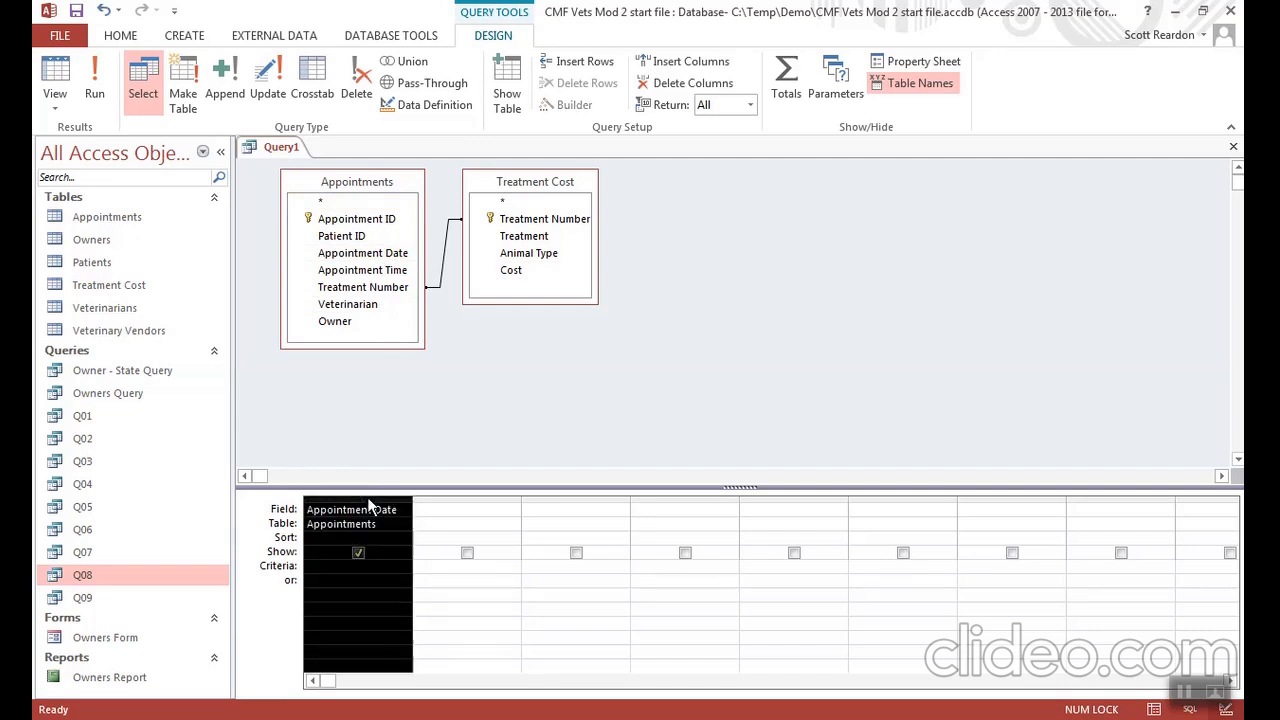
{"action": "key", "text": "Delete"}
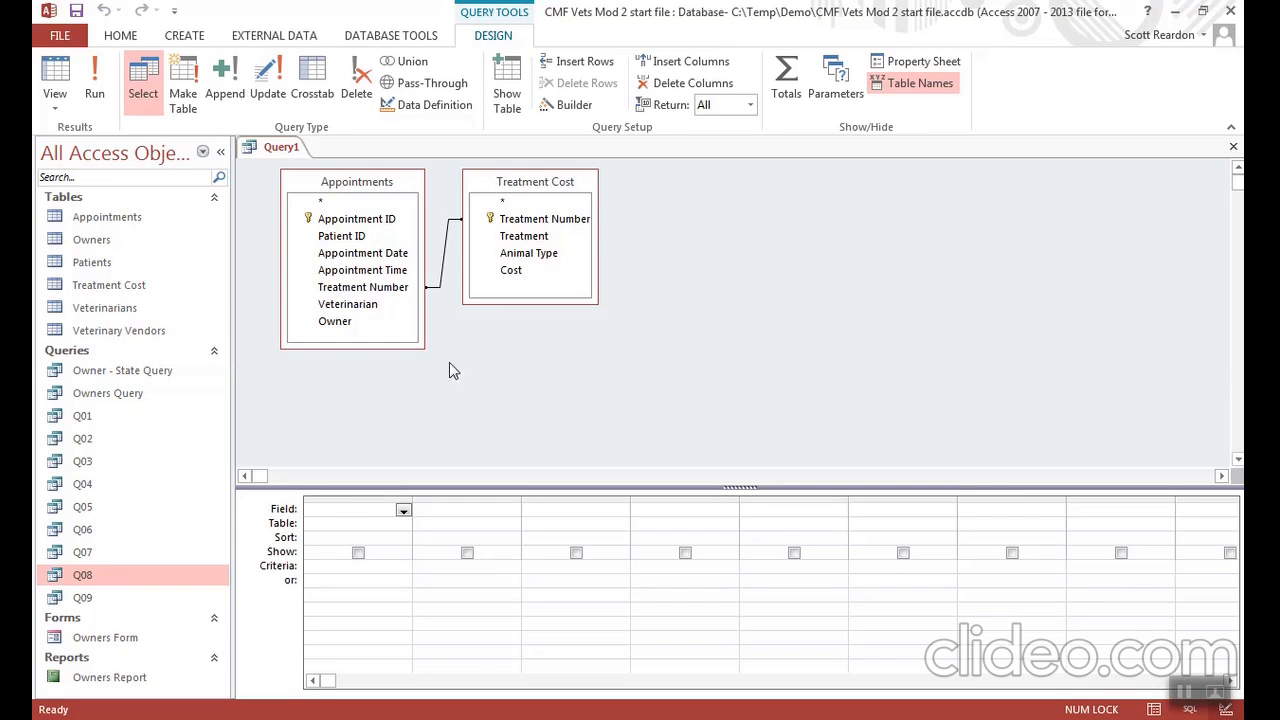
- Add Appointment Date from Appointments and Treatment, Animal Type and Cost from Treatment Cost to the query grid
{"action": "left_click", "coordinate": [370, 254]}
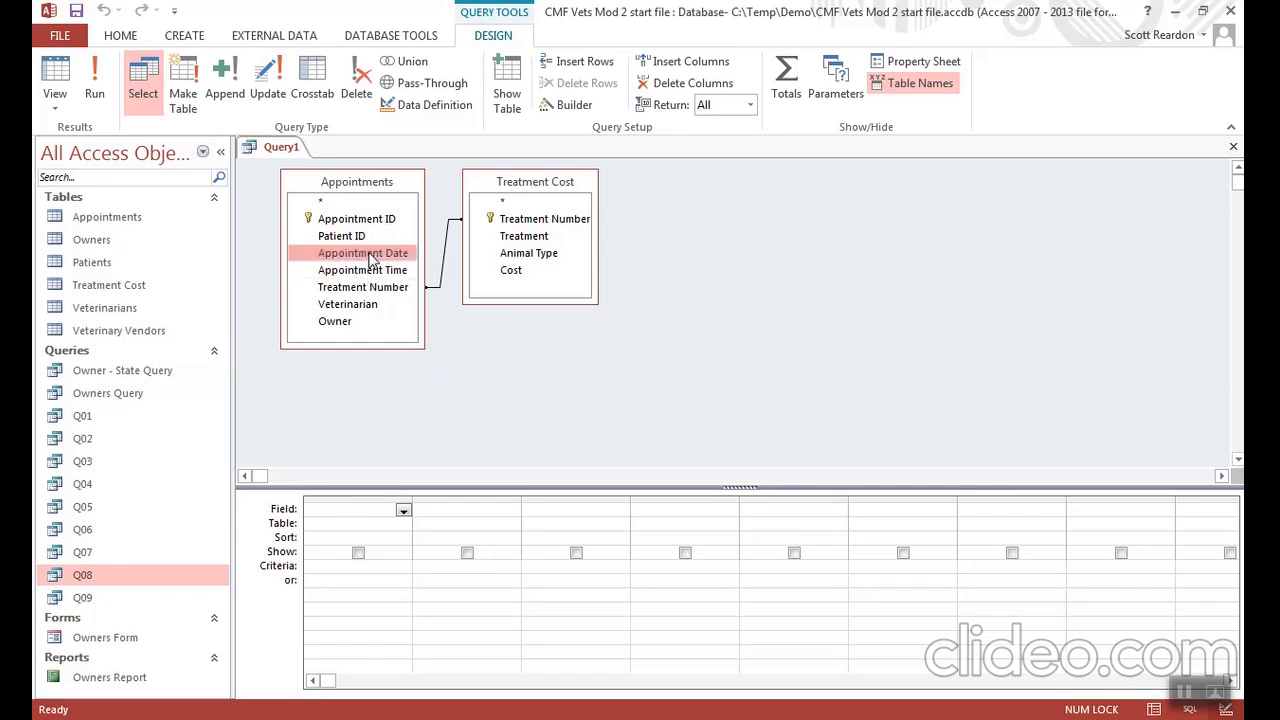
{"action": "double_click", "coordinate": [370, 254]}
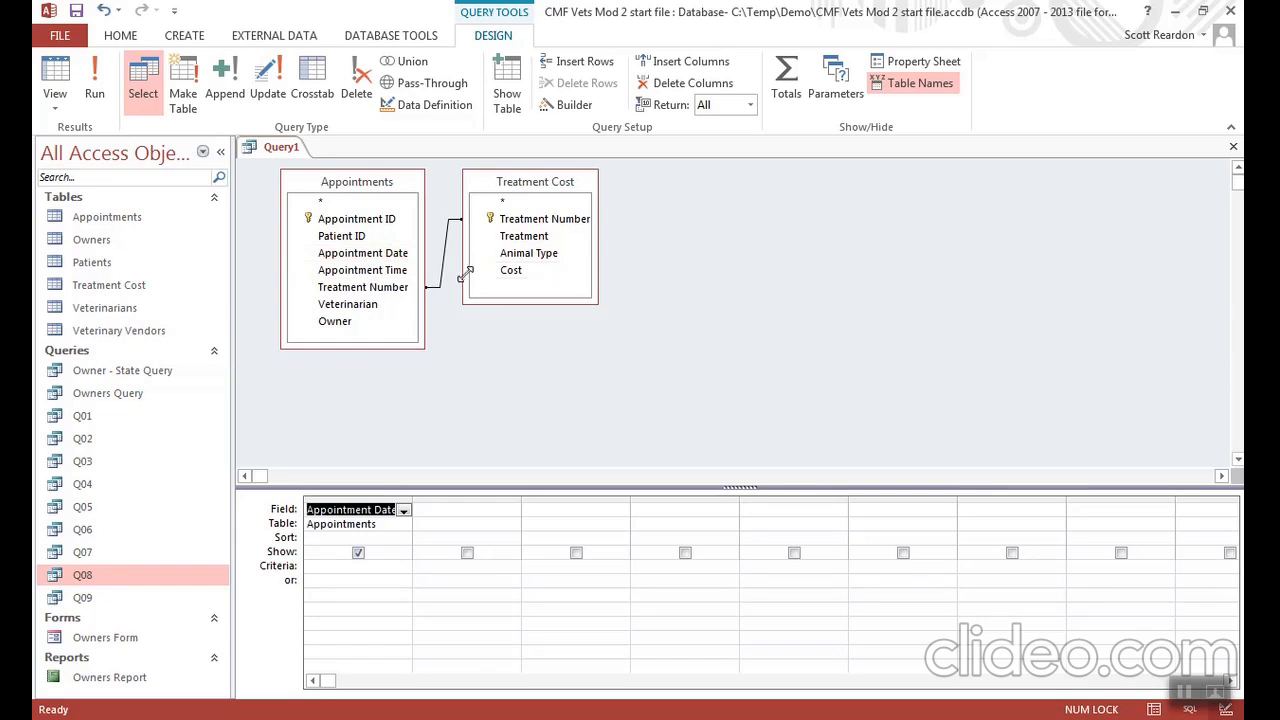
{"action": "double_click", "coordinate": [538, 238]}
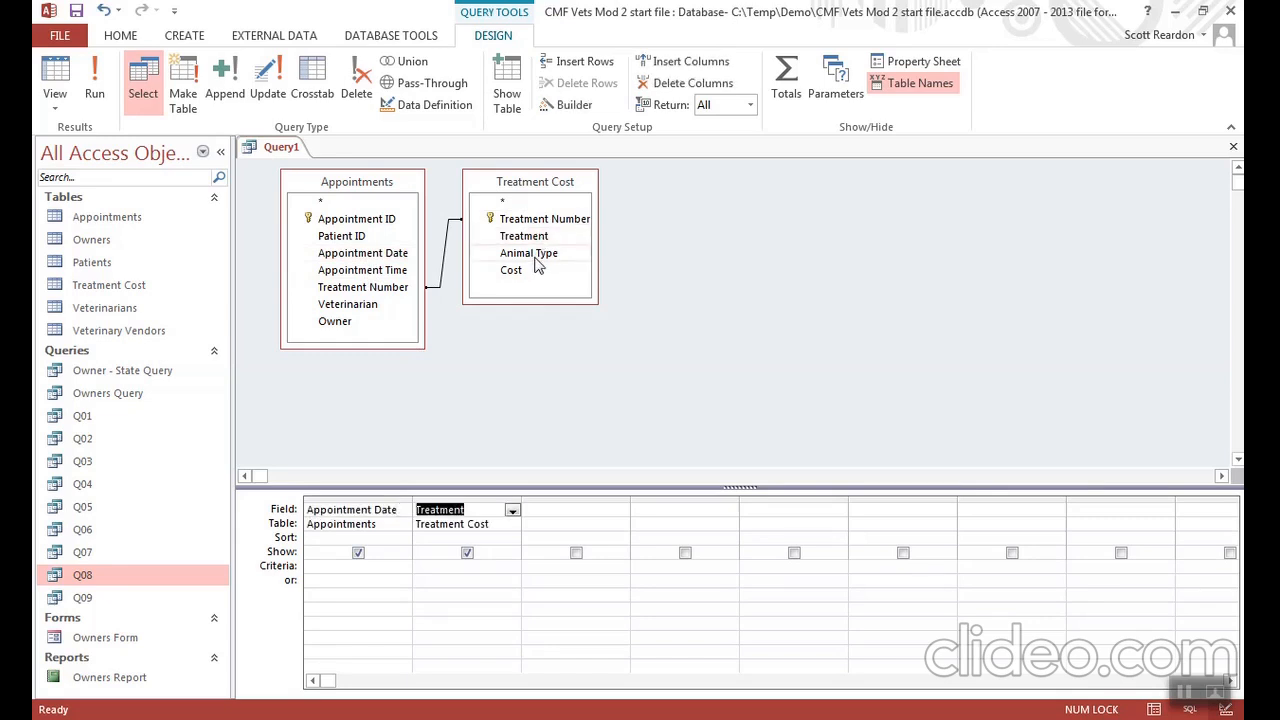
{"action": "double_click", "coordinate": [537, 262]}
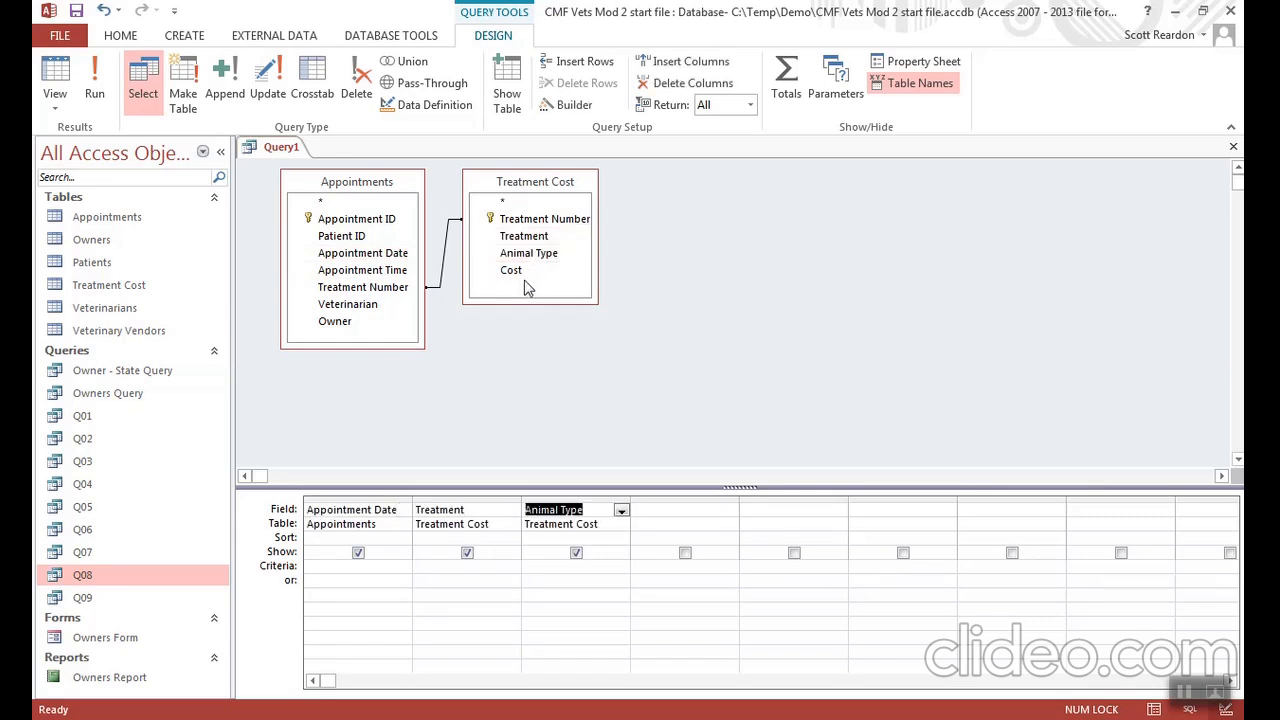
{"action": "double_click", "coordinate": [524, 279]}
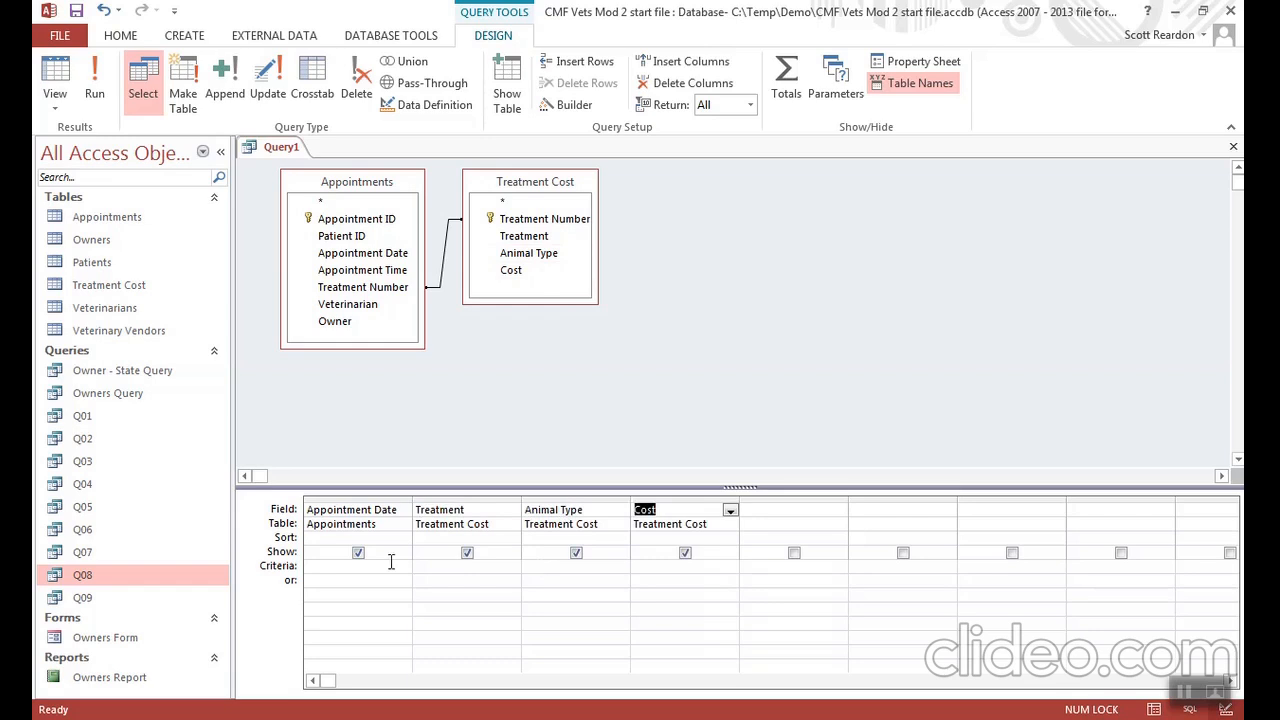
- Sort the Appointment Date and Treatment fields in ascending order and run the query
{"action": "left_click", "coordinate": [328, 539]}
{"action": "left_click", "coordinate": [403, 539]}
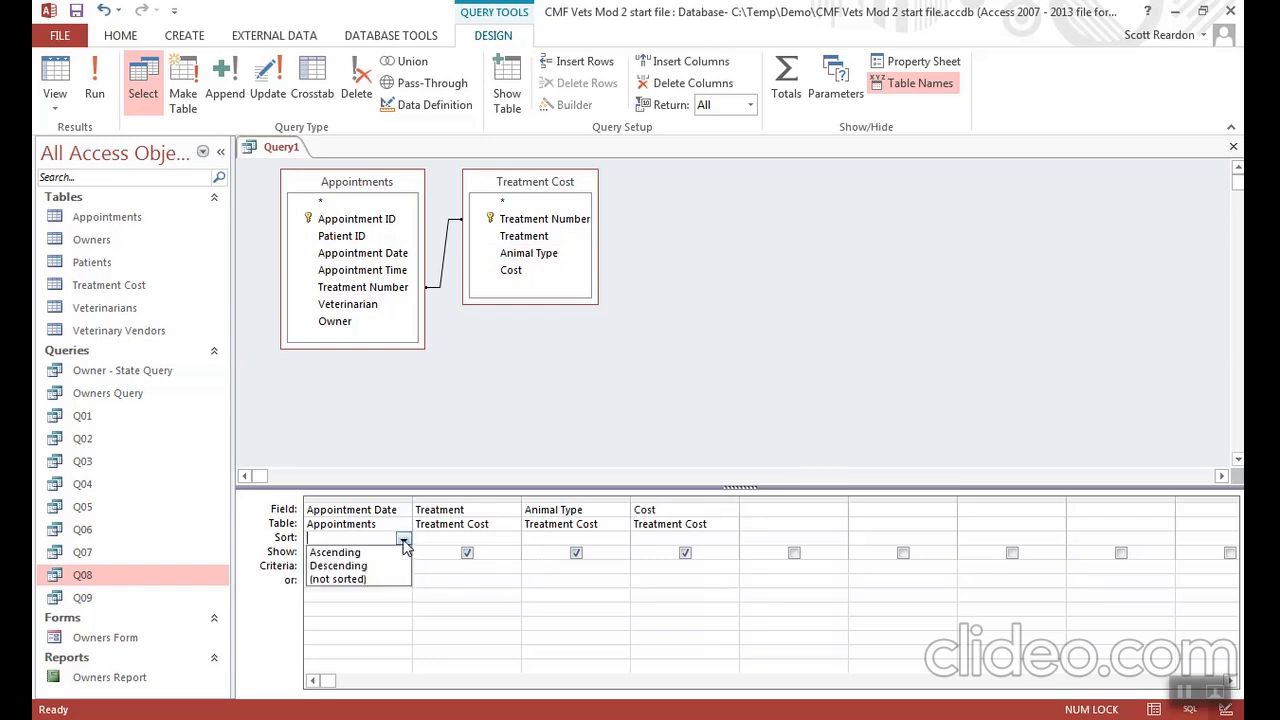
{"action": "left_click", "coordinate": [384, 553]}
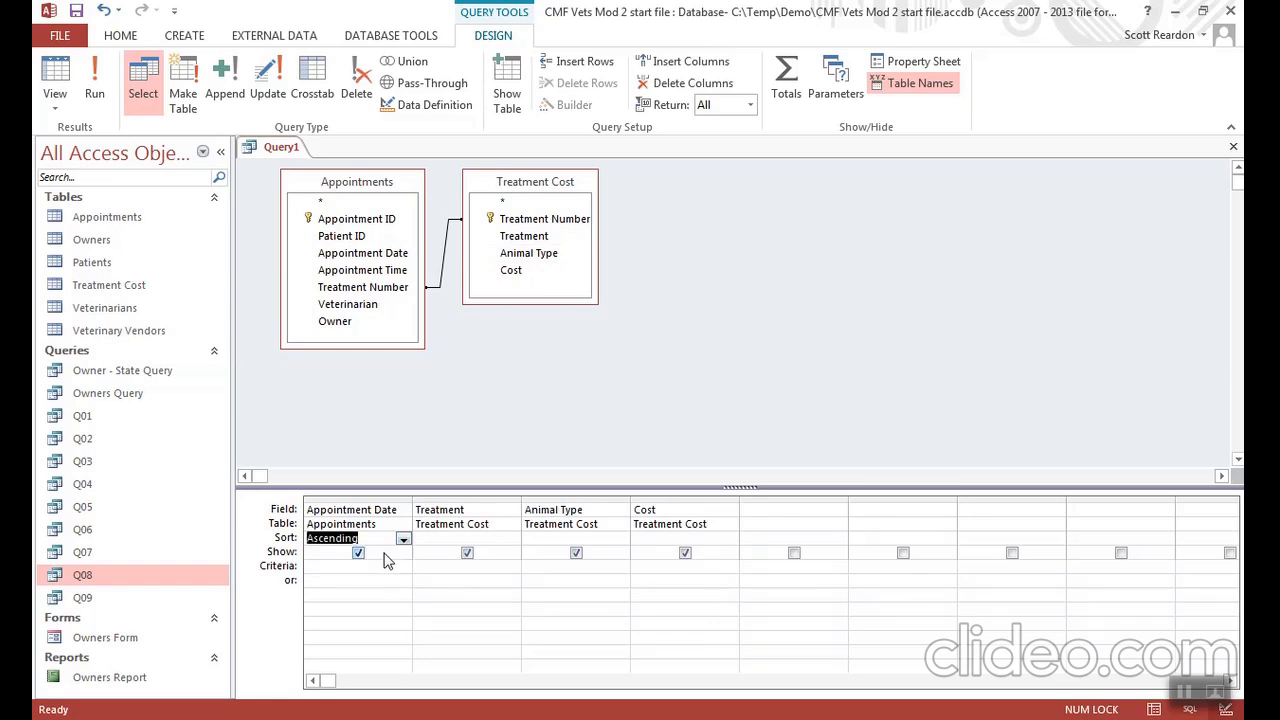
{"action": "left_click", "coordinate": [496, 538]}
{"action": "left_click", "coordinate": [511, 539]}
{"action": "left_click", "coordinate": [474, 553]}
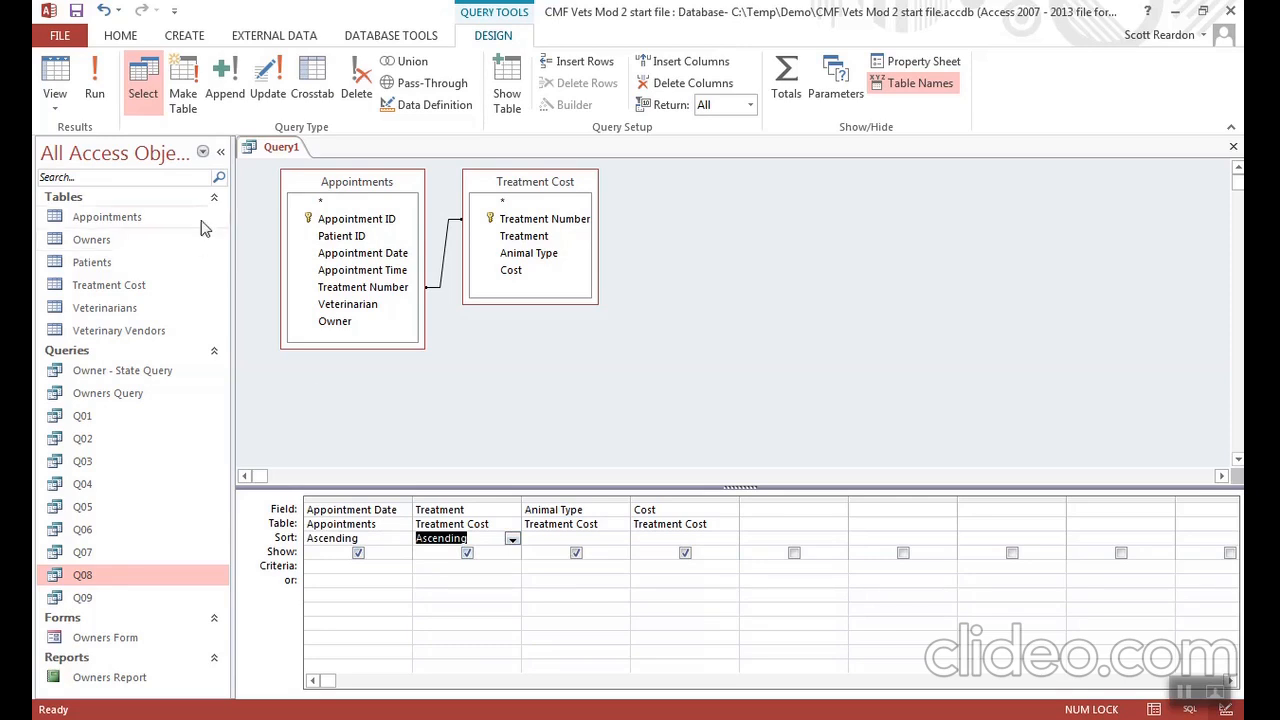
{"action": "left_click", "coordinate": [96, 94]}
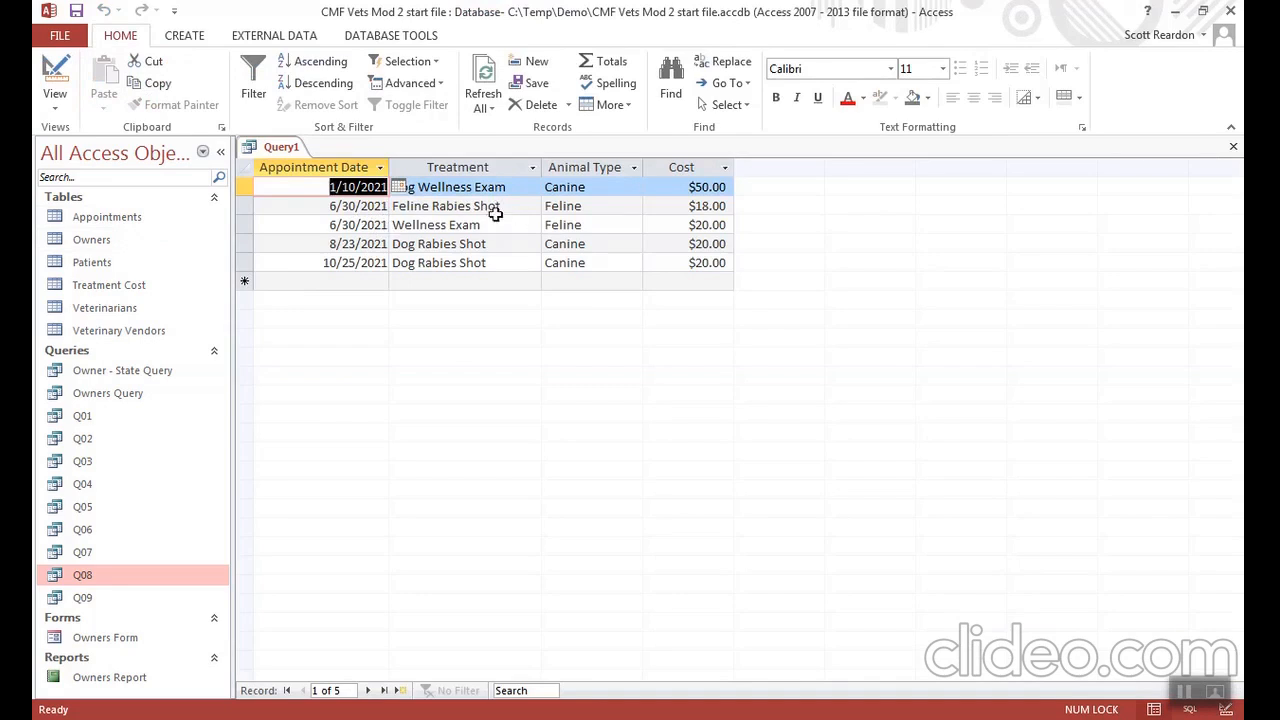
- Save the joined appointments and treatments query under the name Appt-Trtm
{"action": "left_click", "coordinate": [75, 13]}
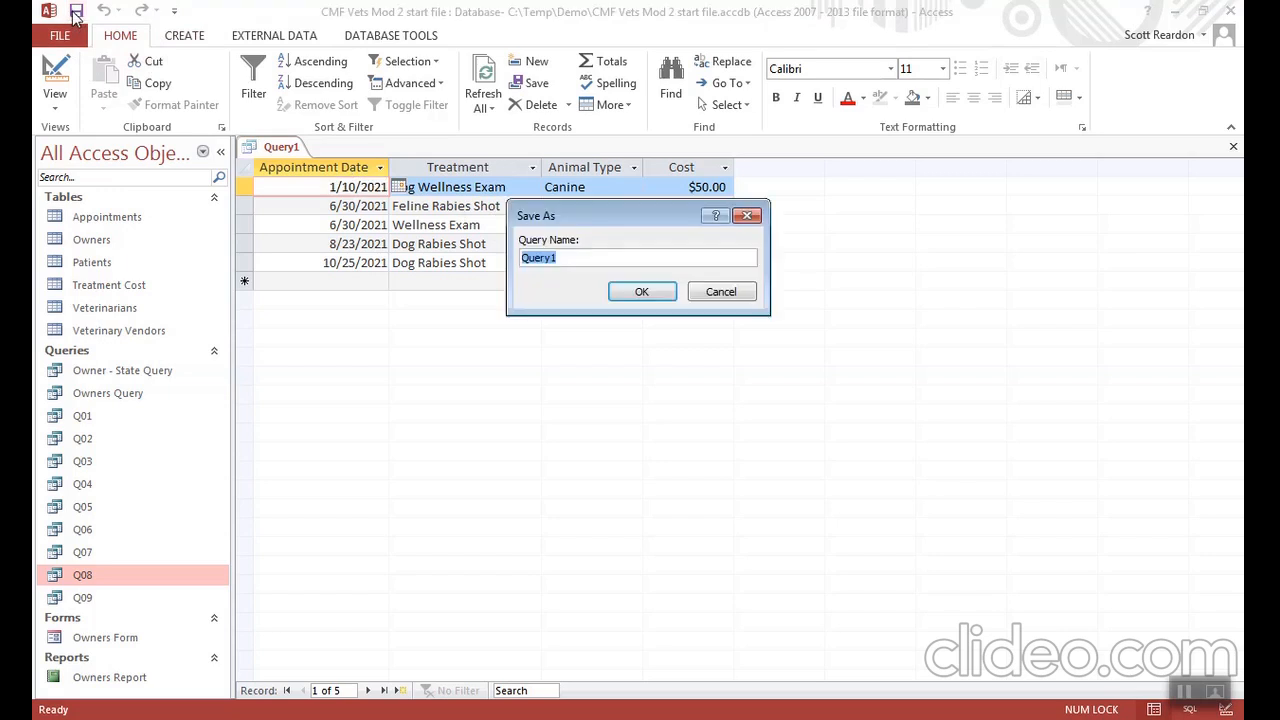
{"action": "type", "text": "Appt-Trtm"}
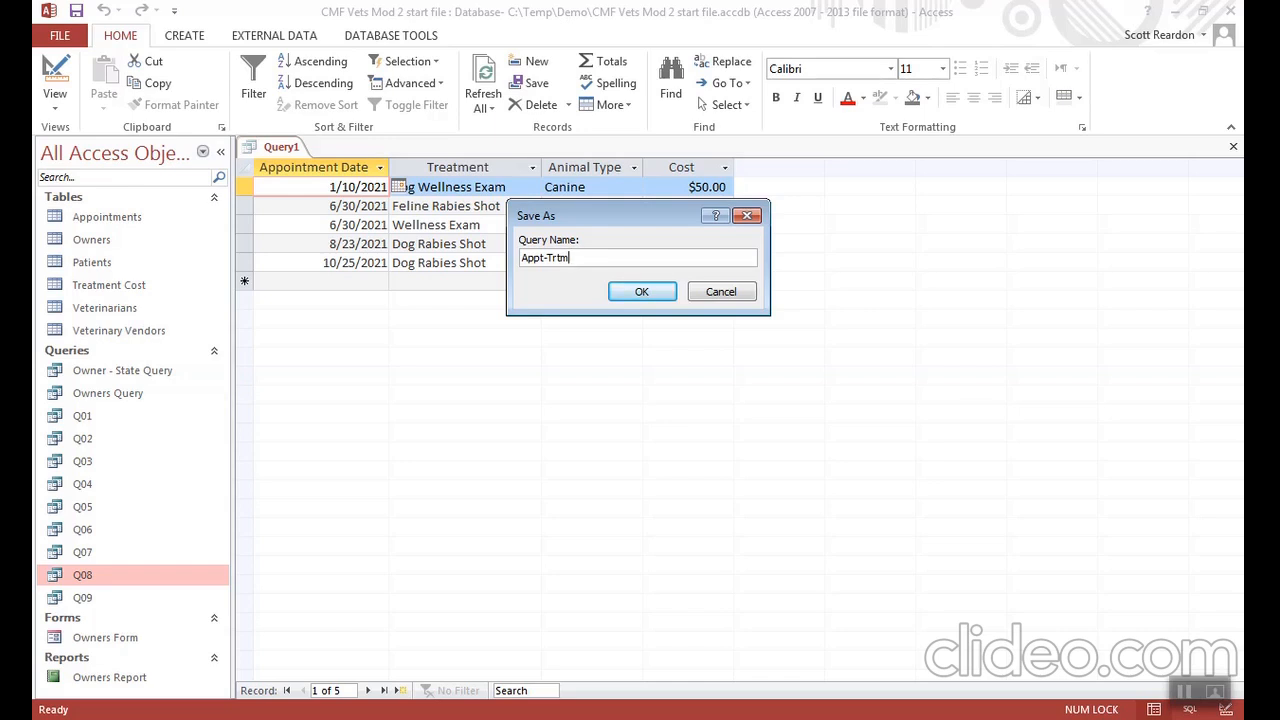
{"action": "left_click", "coordinate": [643, 293]}
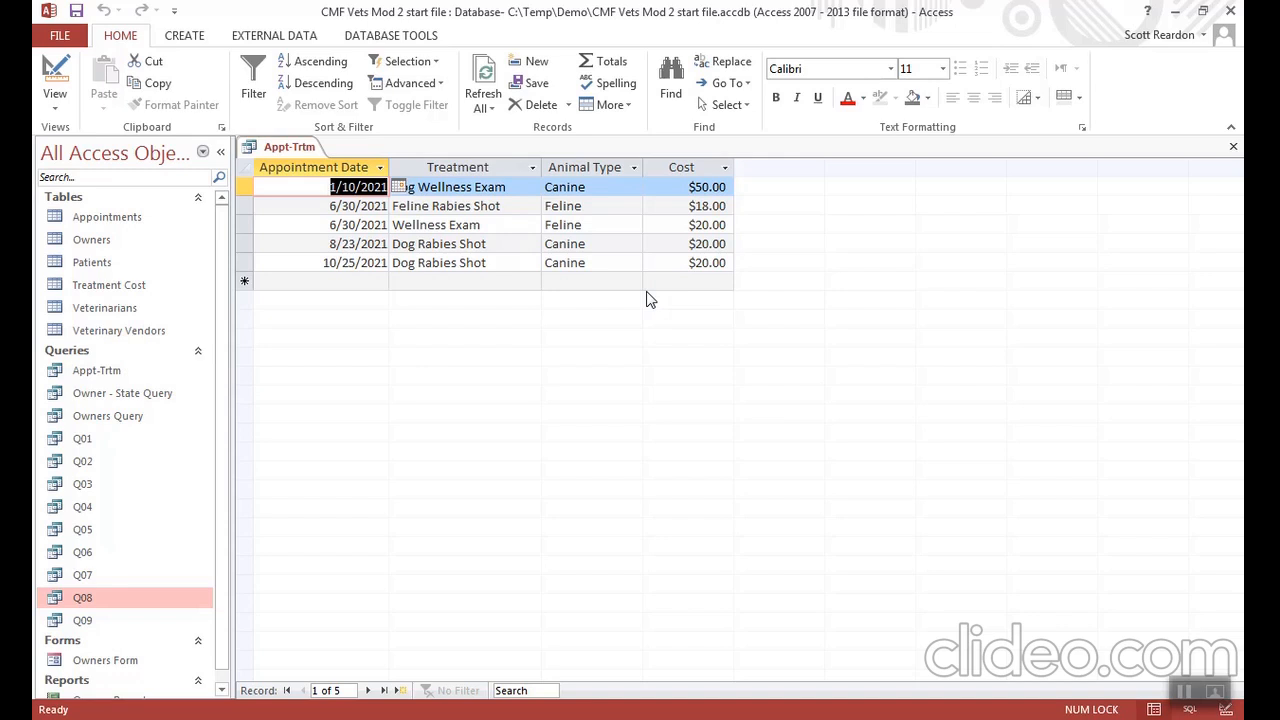
- Return the query to Design View and open the join properties between Appointments and Treatment Cost
{"action": "left_click", "coordinate": [52, 70]}
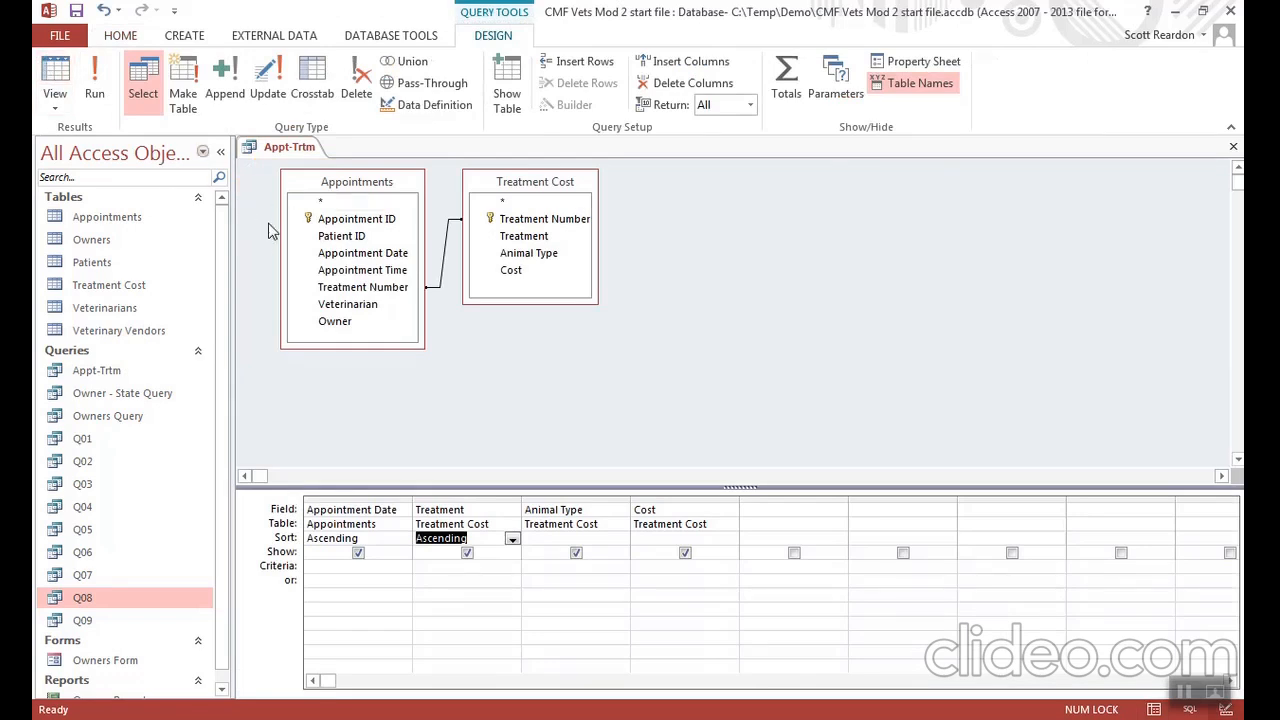
{"action": "right_click", "coordinate": [446, 260]}
{"action": "left_click", "coordinate": [484, 269]}
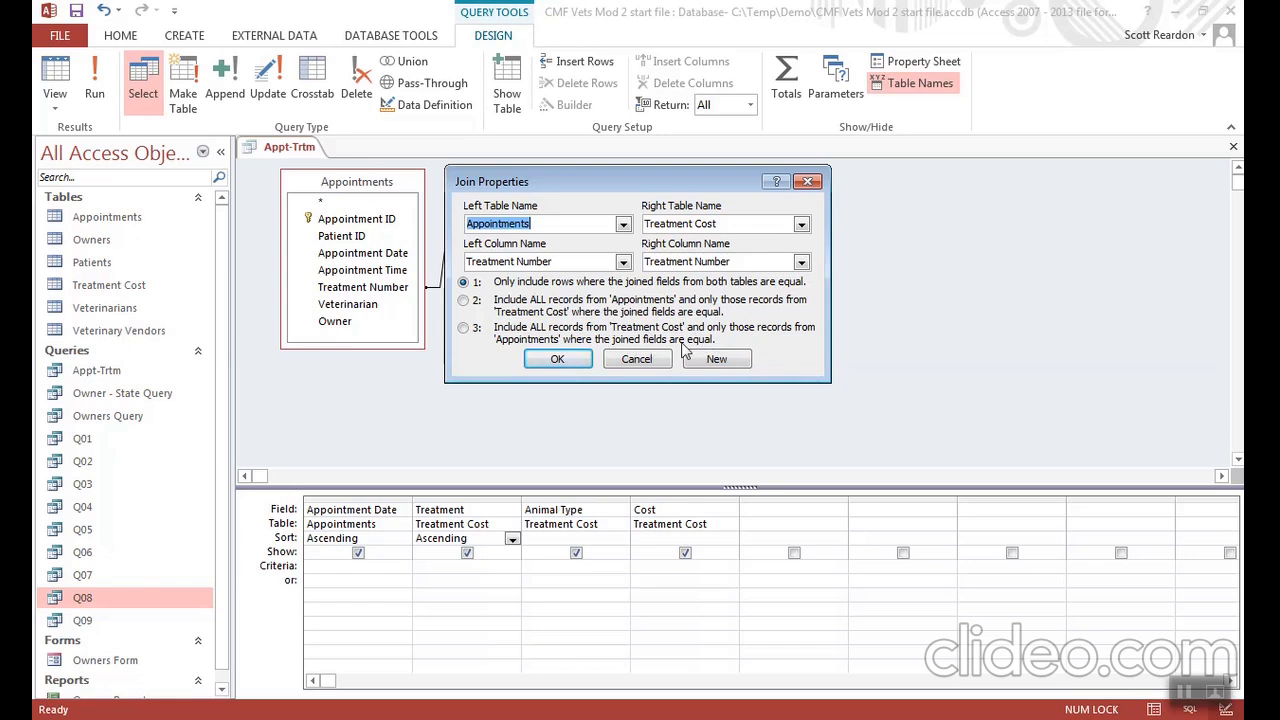
- Set the join to include all records from Treatment Cost and only the matching records from Appointments
{"action": "left_click", "coordinate": [463, 329]}
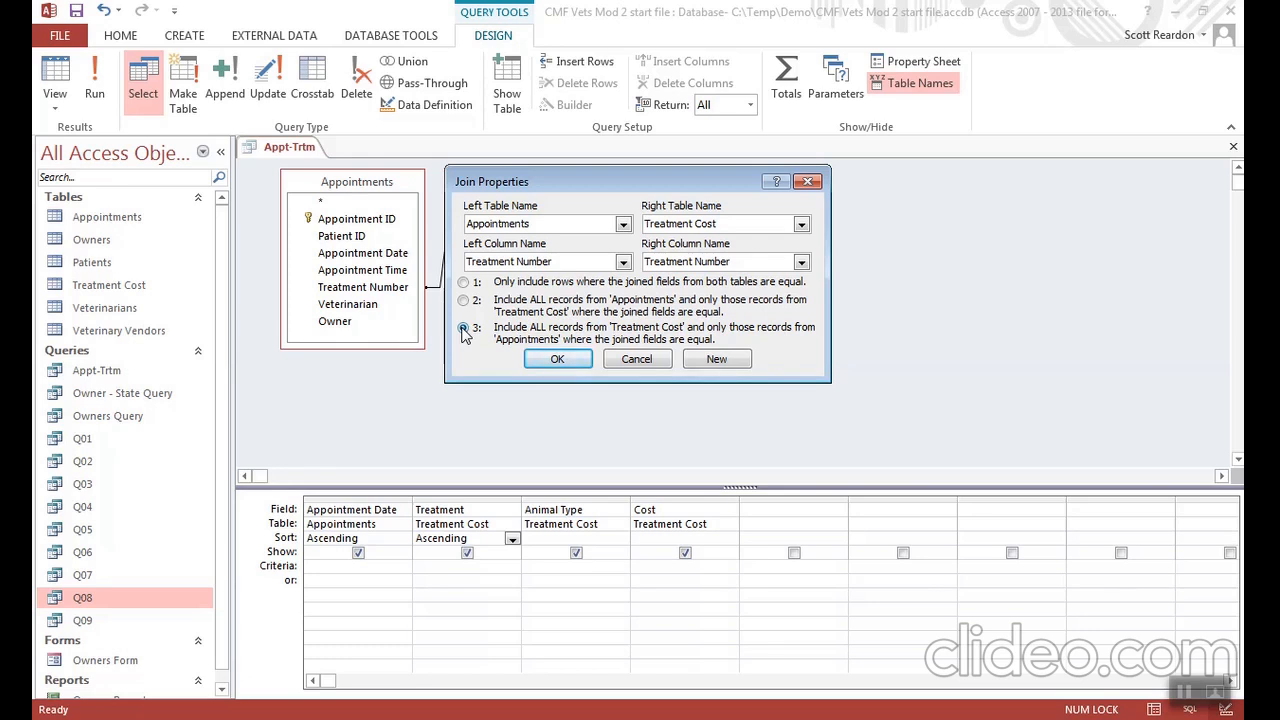
{"action": "left_click", "coordinate": [463, 329]}
{"action": "left_click", "coordinate": [557, 360]}
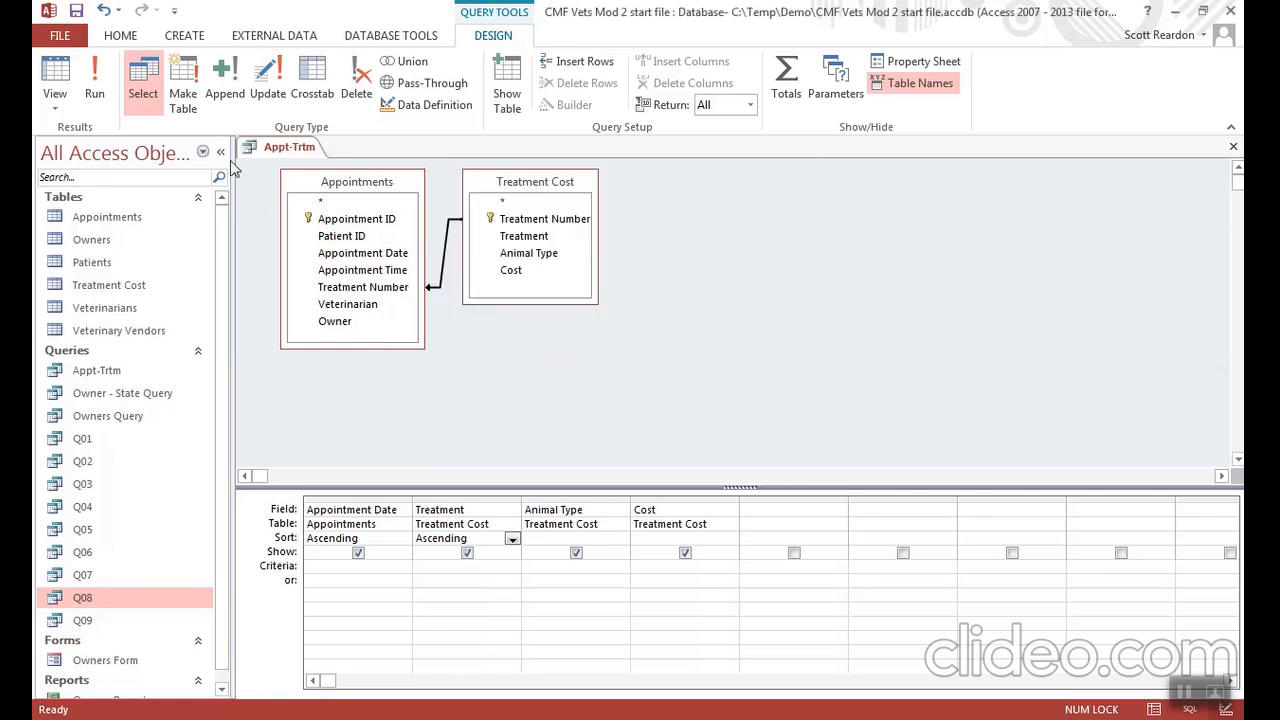
- Run the Appt-Trtm query with the revised join, then save and close it
{"action": "left_click", "coordinate": [94, 95]}
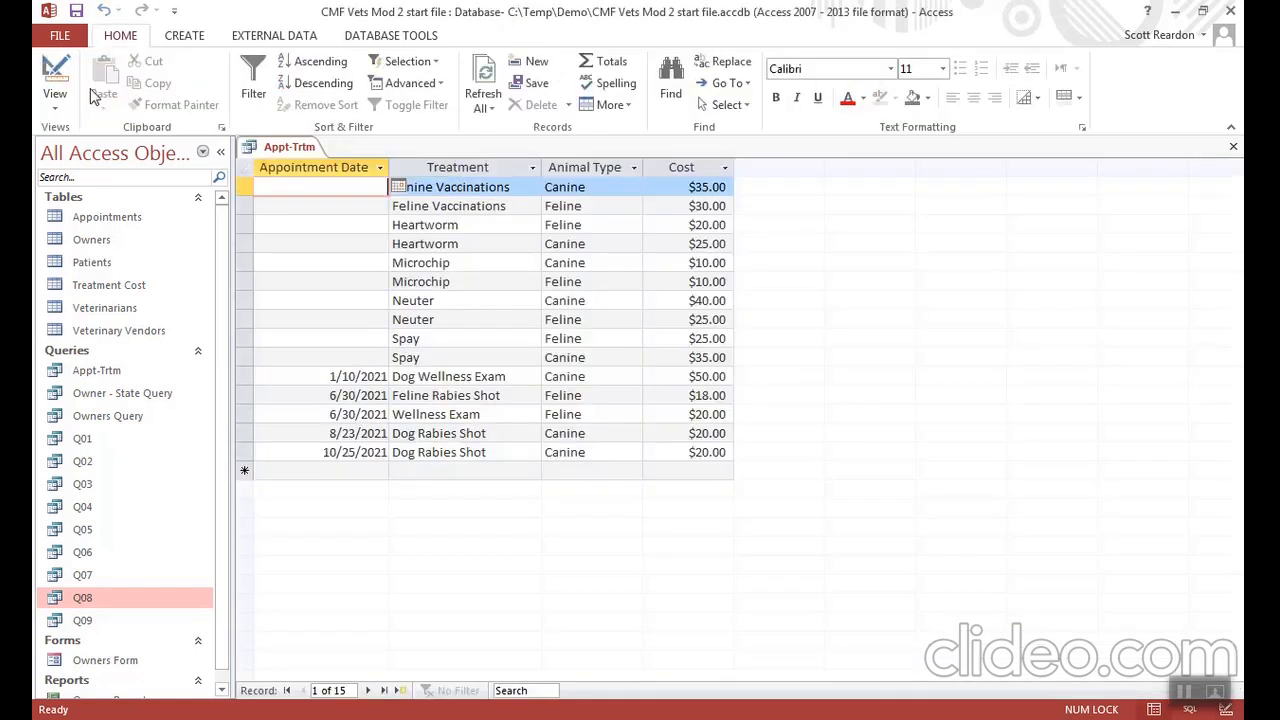
{"action": "left_click", "coordinate": [75, 13]}
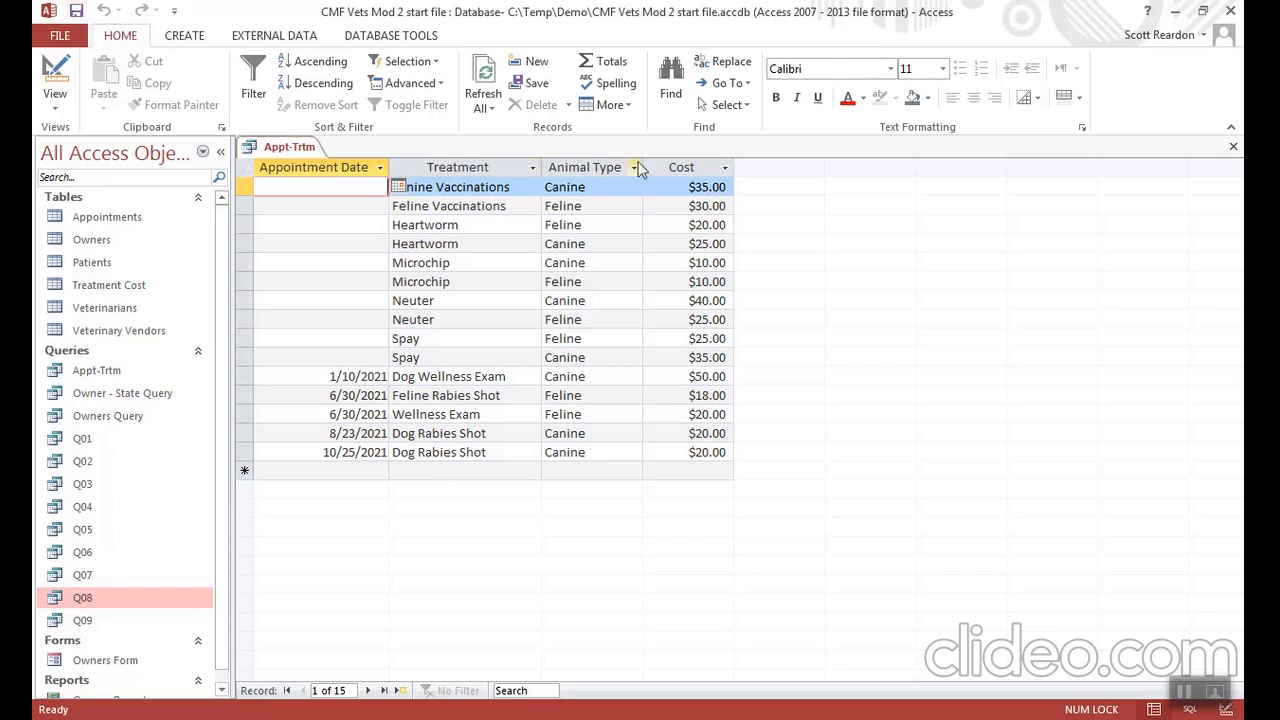
{"action": "left_click", "coordinate": [1233, 148]}
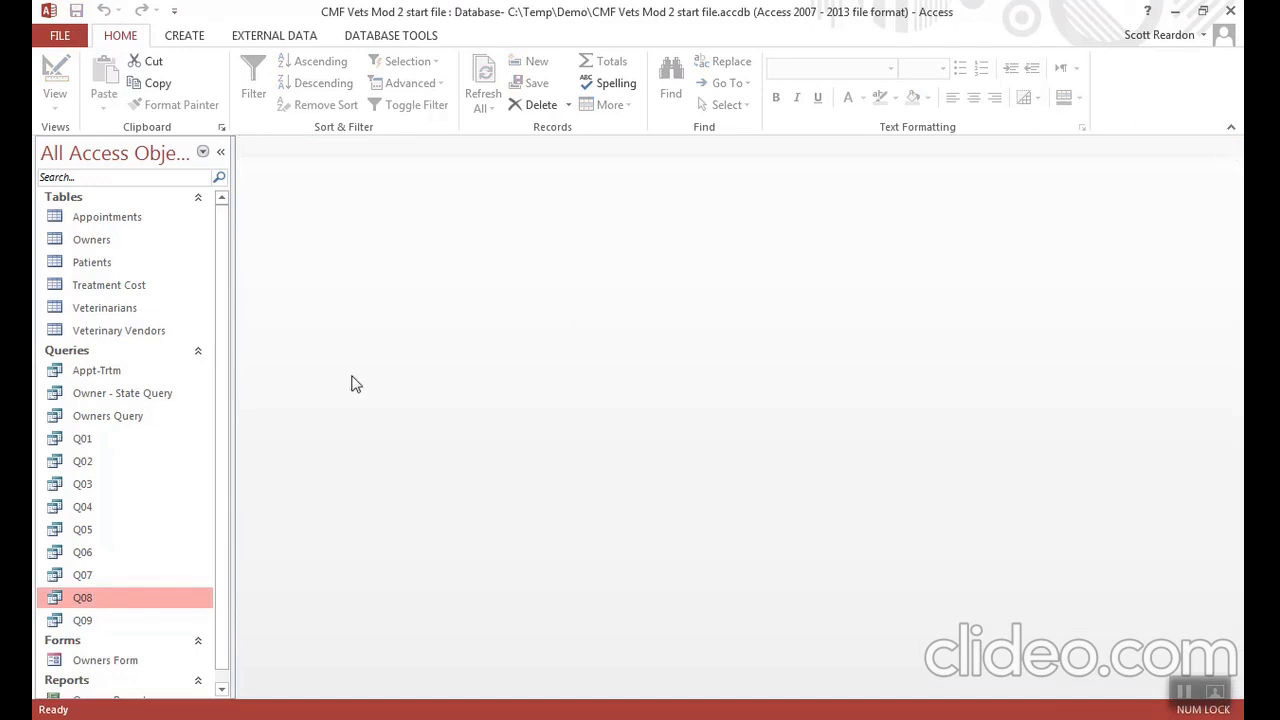
- Create a tabular portrait report from all Appt-Trtm query fields with the Report Wizard, without grouping or sorting, and close its preview
{"action": "left_click", "coordinate": [98, 372]}
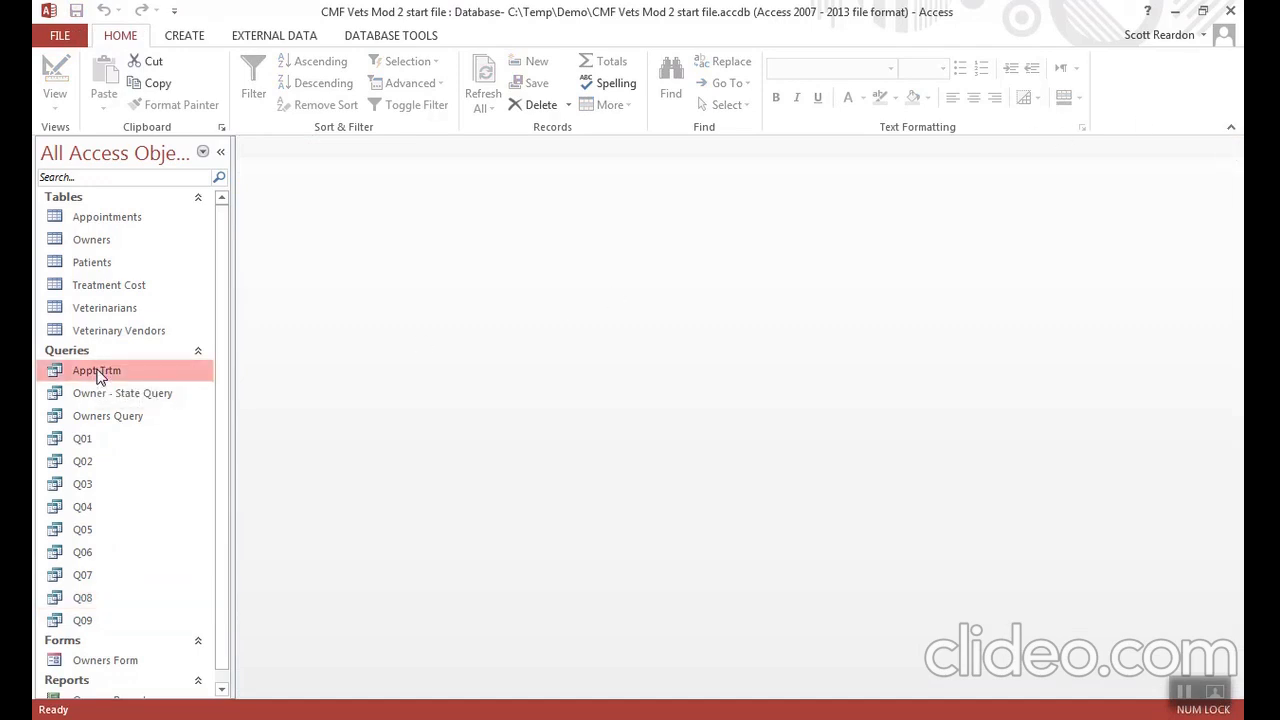
{"action": "left_click", "coordinate": [181, 38]}
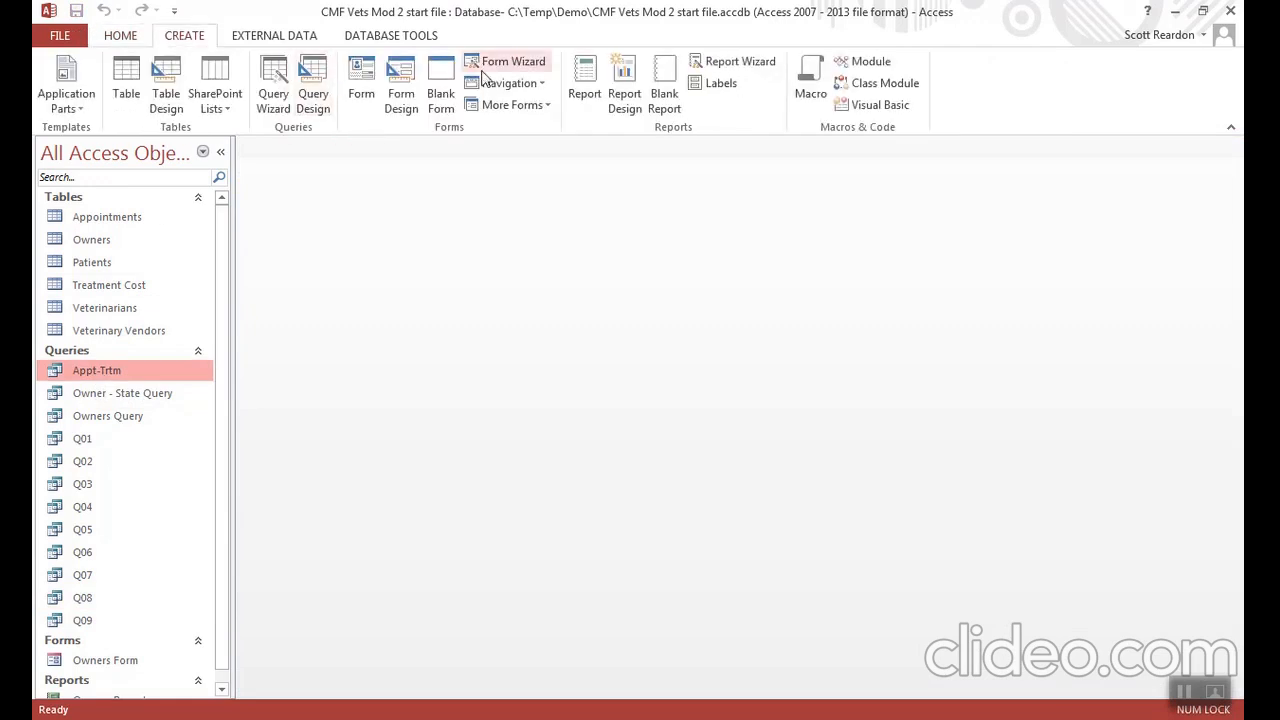
{"action": "left_click", "coordinate": [740, 64]}
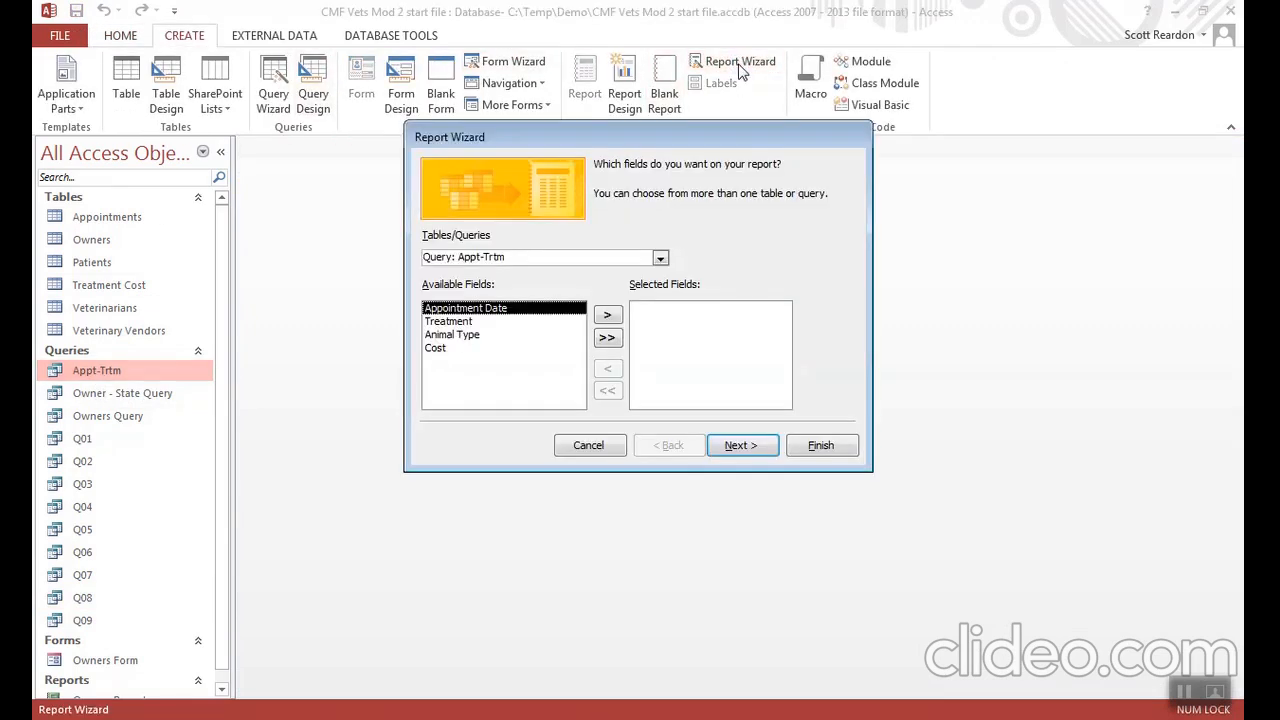
{"action": "left_click", "coordinate": [607, 339]}
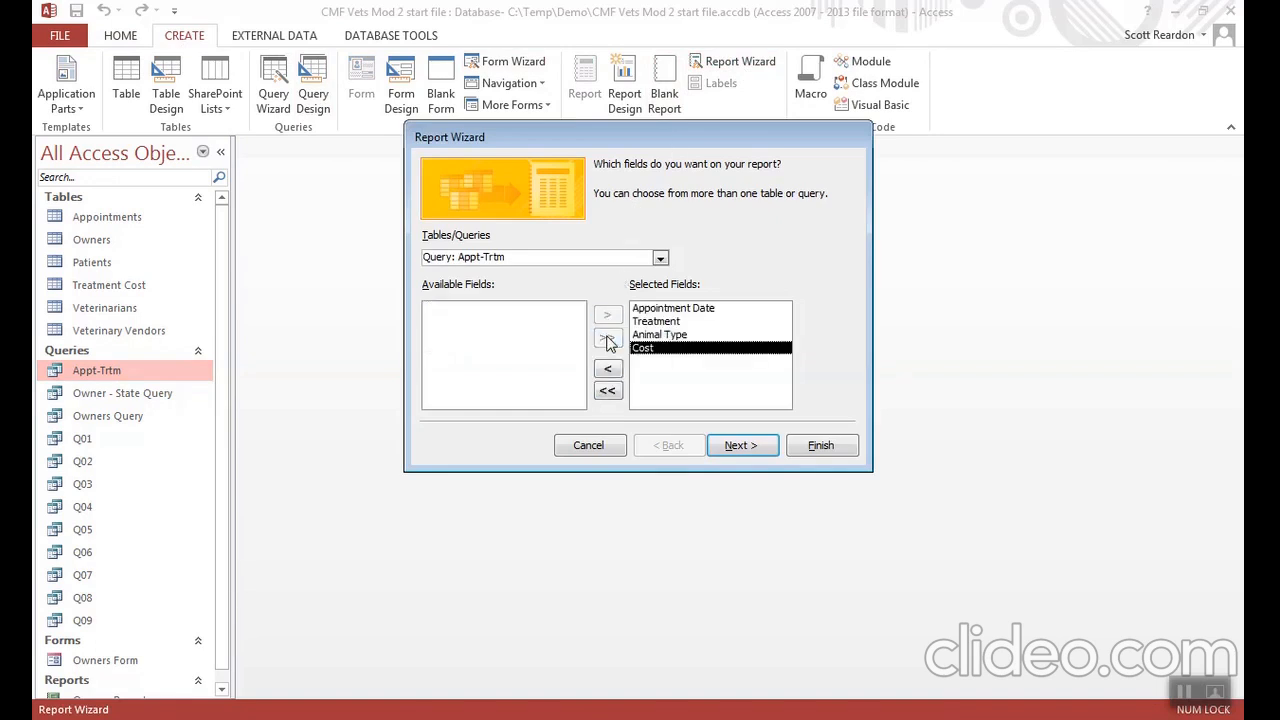
{"action": "left_click", "coordinate": [737, 446]}
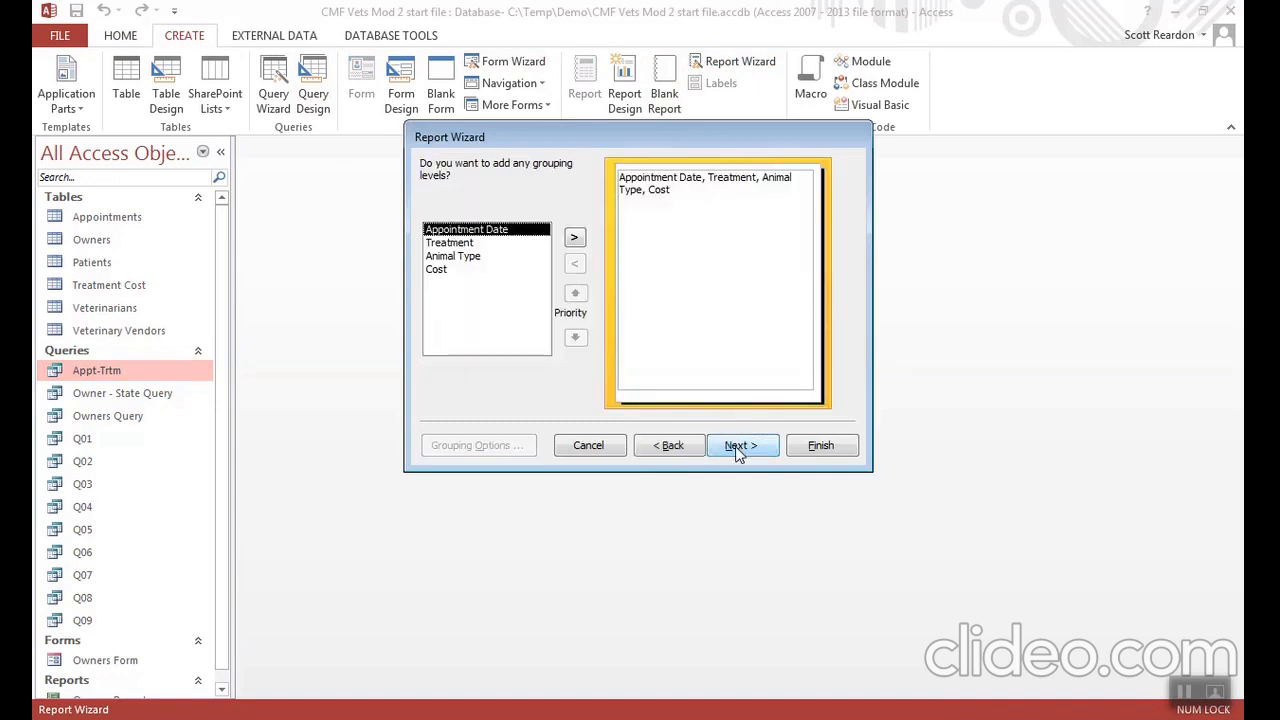
{"action": "left_click", "coordinate": [735, 446]}
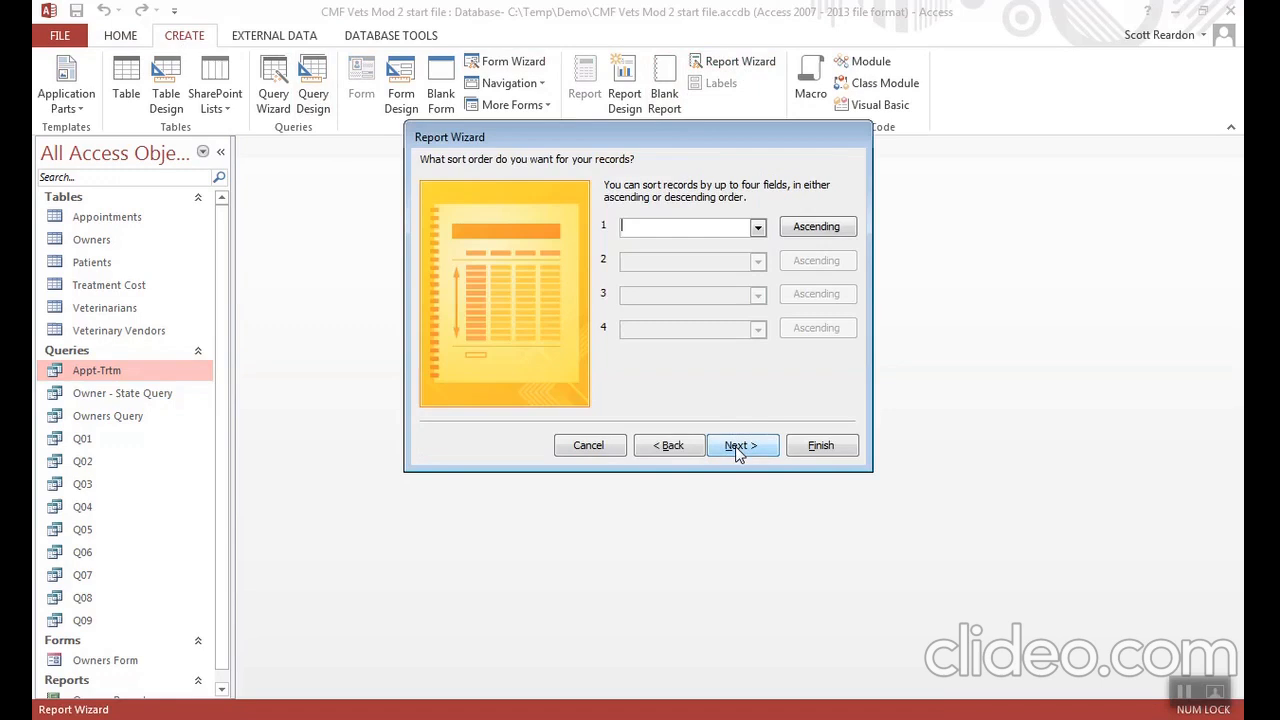
{"action": "left_click", "coordinate": [735, 446]}
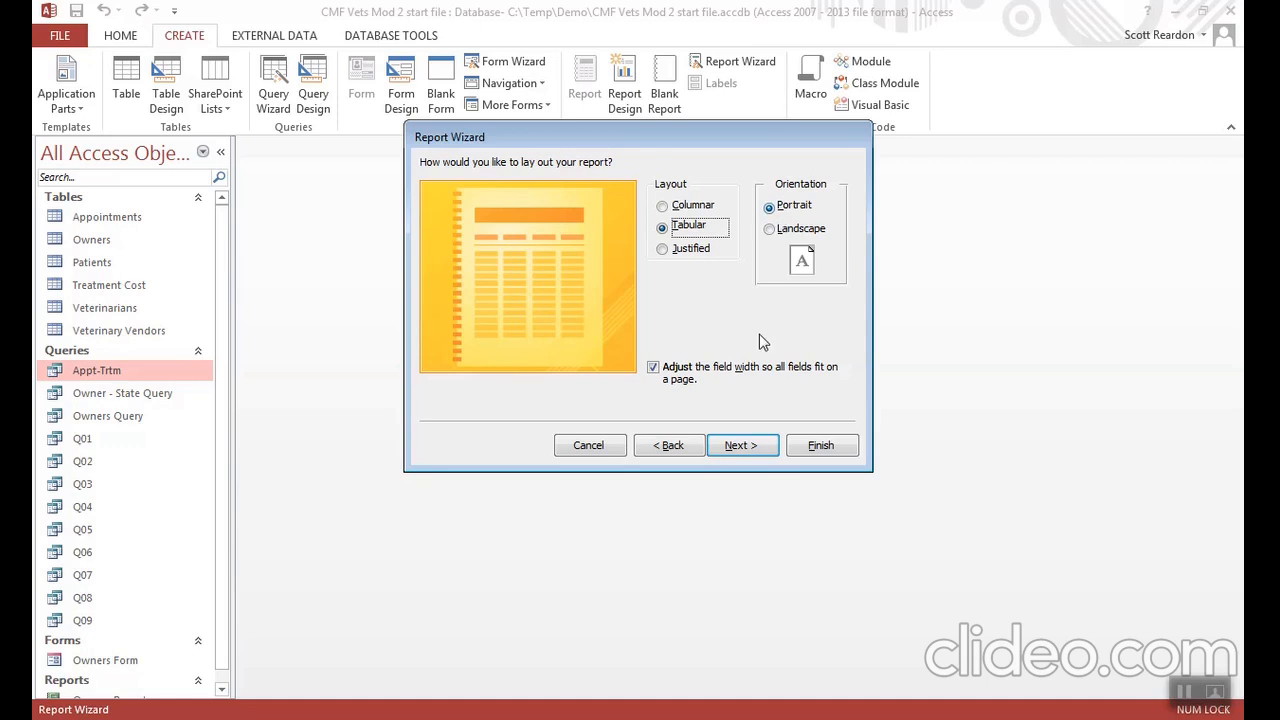
{"action": "left_click", "coordinate": [812, 445]}
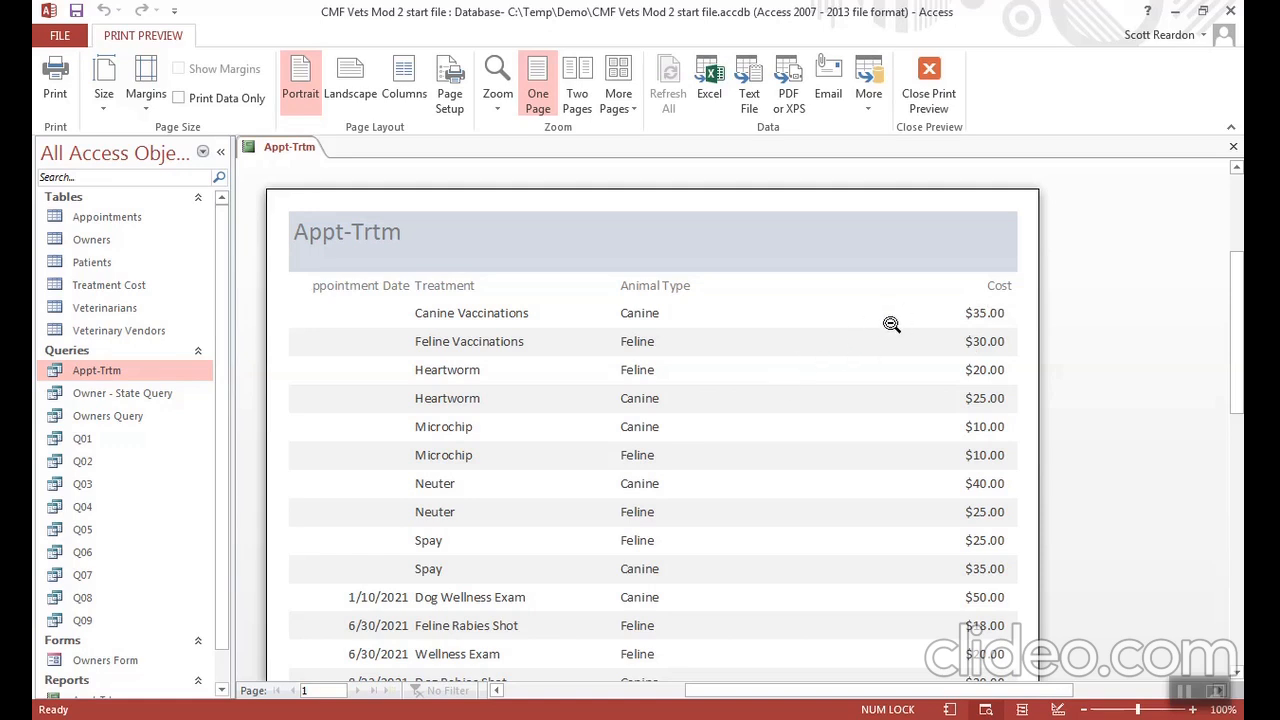
{"action": "left_click", "coordinate": [1233, 150]}
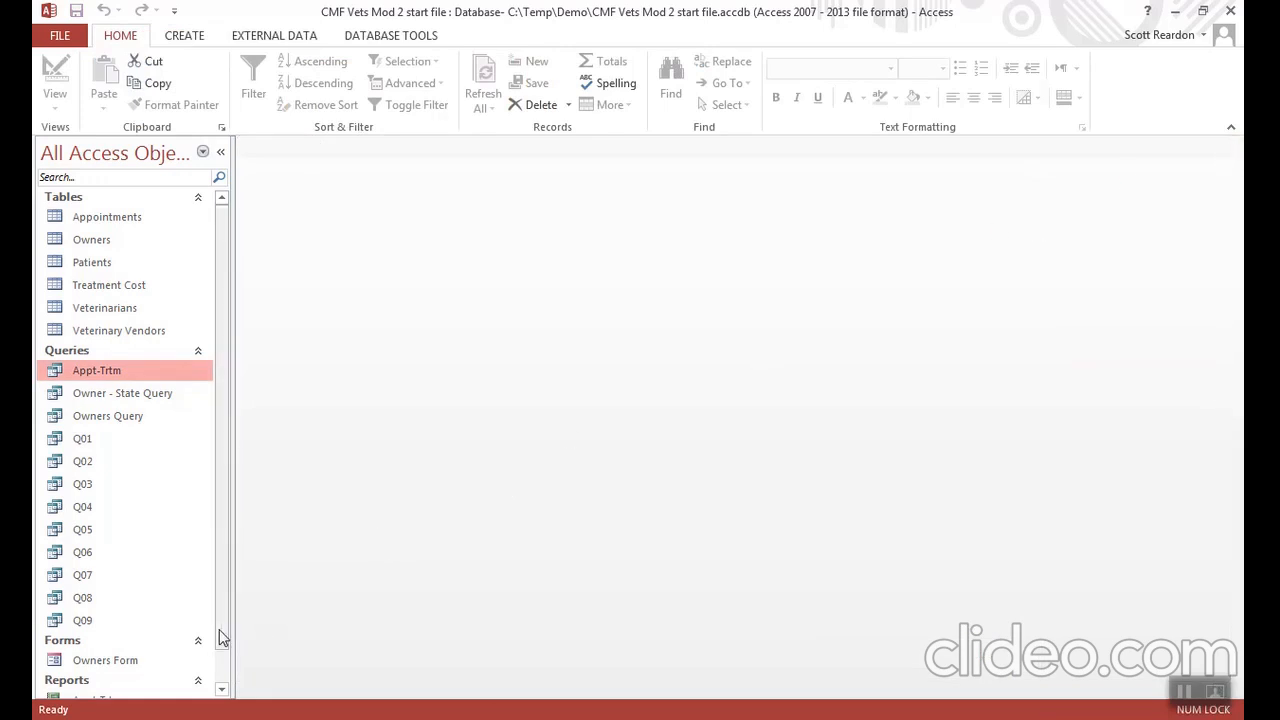
- Rename the Appt-Trtm report as ApptReport
{"action": "left_click_drag", "start_coordinate": [222, 638], "coordinate": [219, 671]}
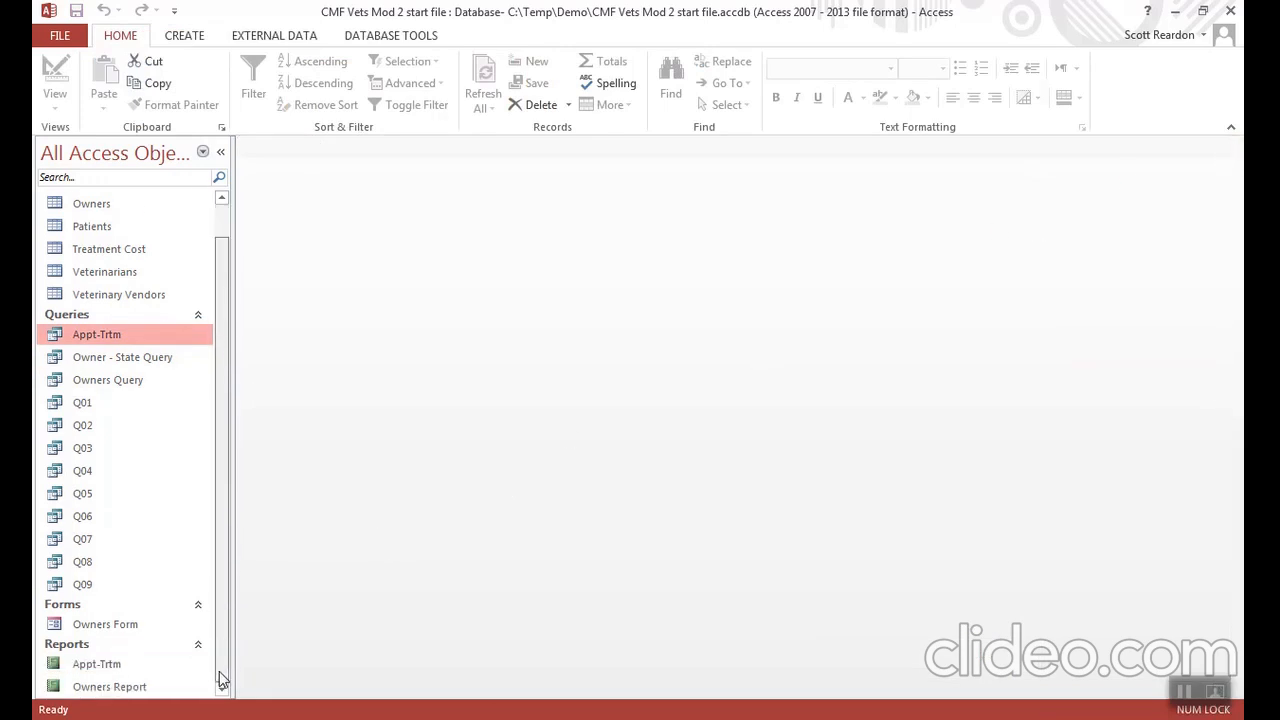
{"action": "right_click", "coordinate": [117, 673]}
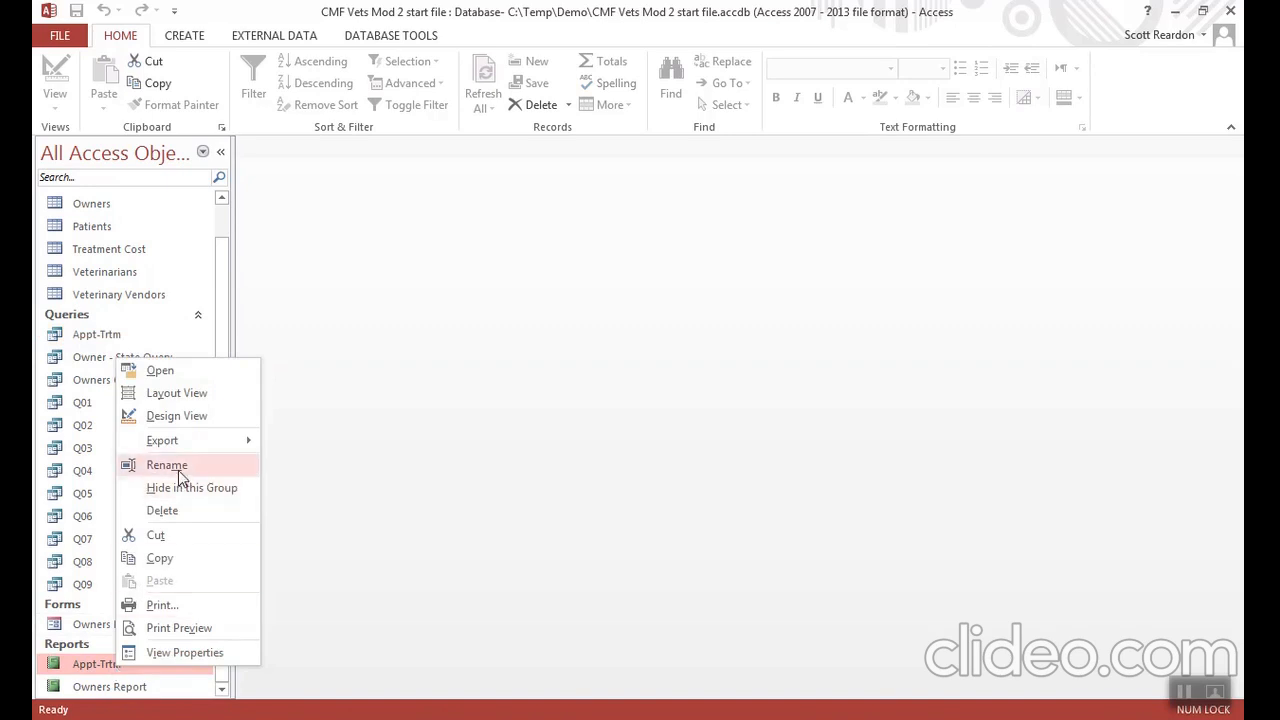
{"action": "left_click", "coordinate": [178, 467]}
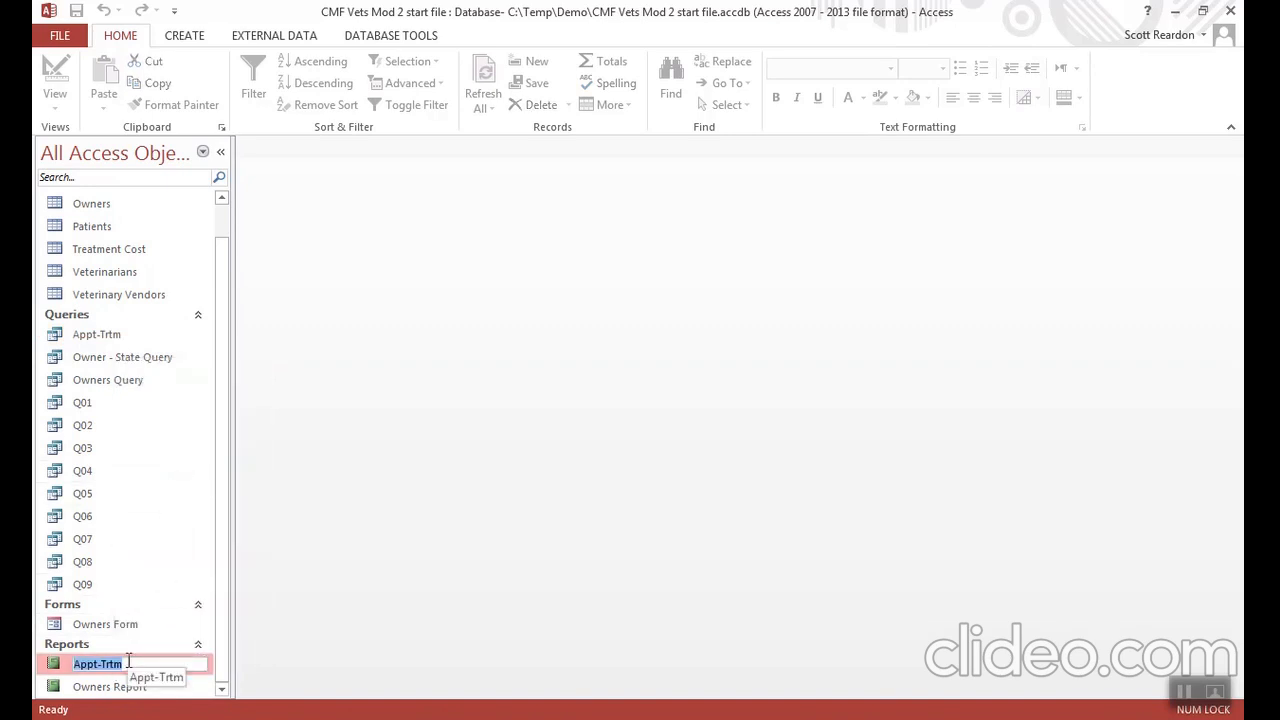
{"action": "type", "text": "A"}
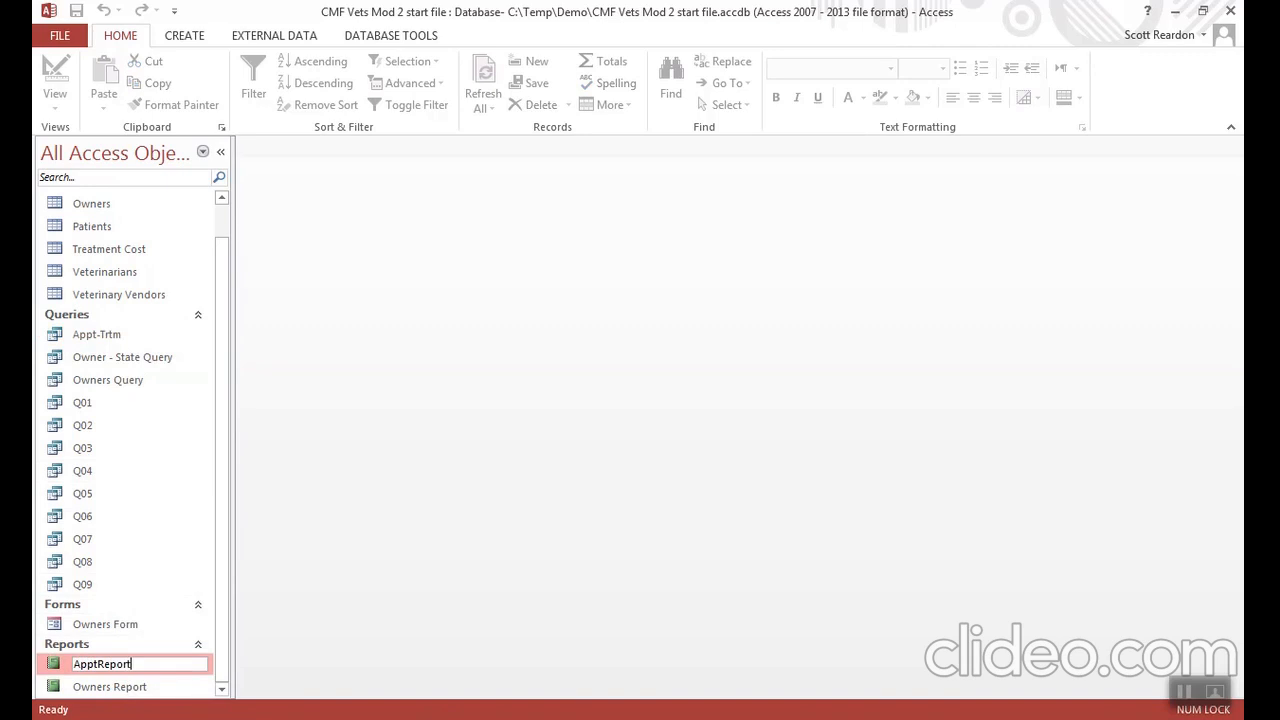
{"action": "key", "text": "Return"}
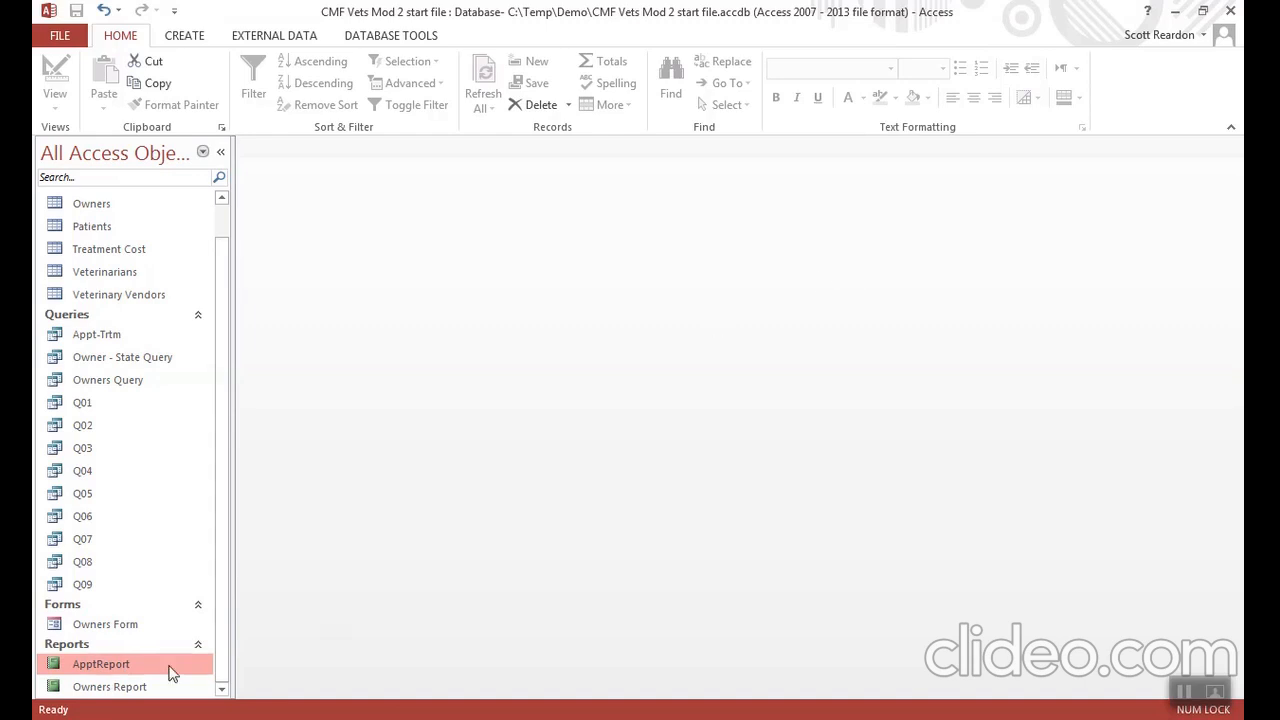
- Open ApptReport, examine its page layout in Print Preview, and close the report
{"action": "double_click", "coordinate": [139, 670]}
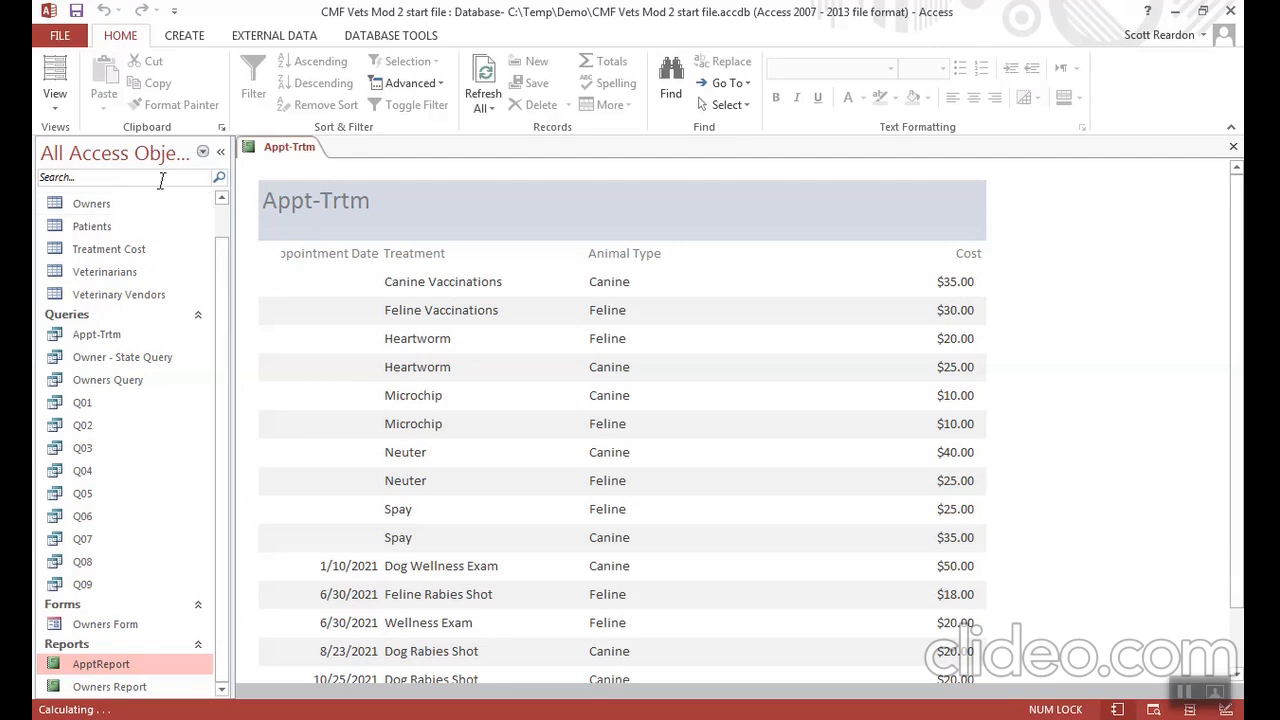
{"action": "left_click", "coordinate": [62, 40]}
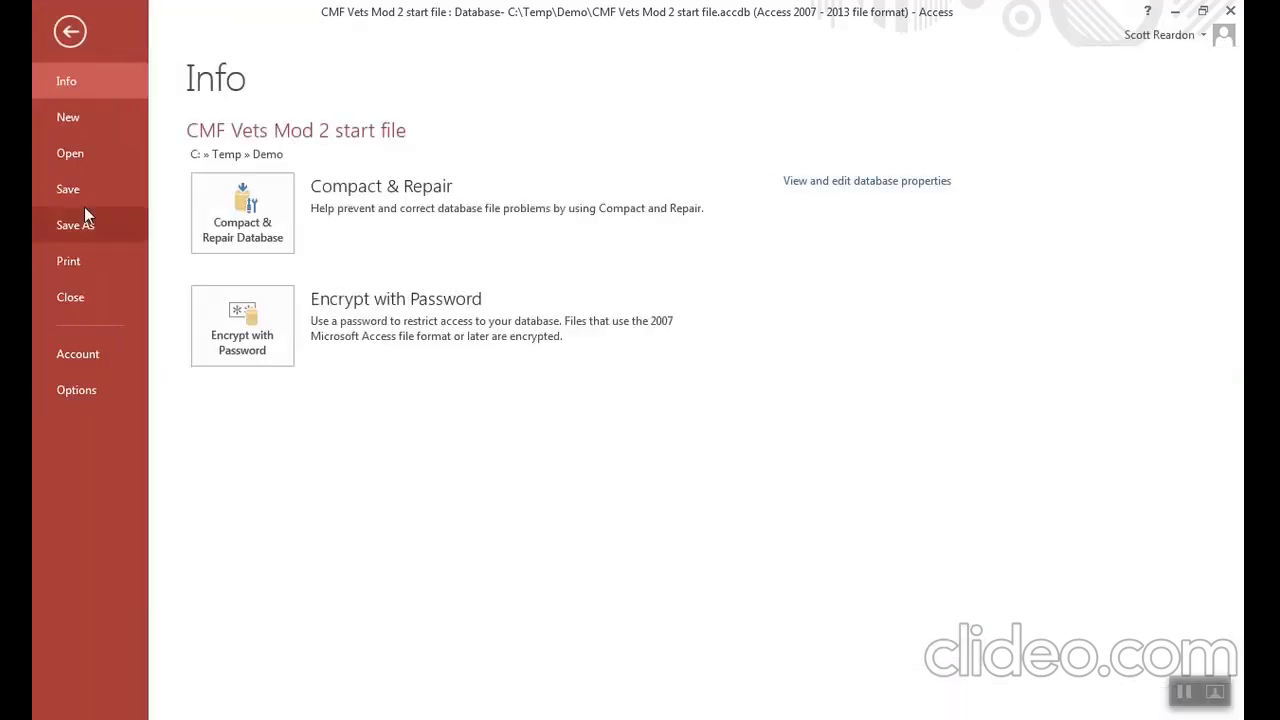
{"action": "left_click", "coordinate": [79, 266]}
{"action": "left_click", "coordinate": [289, 305]}
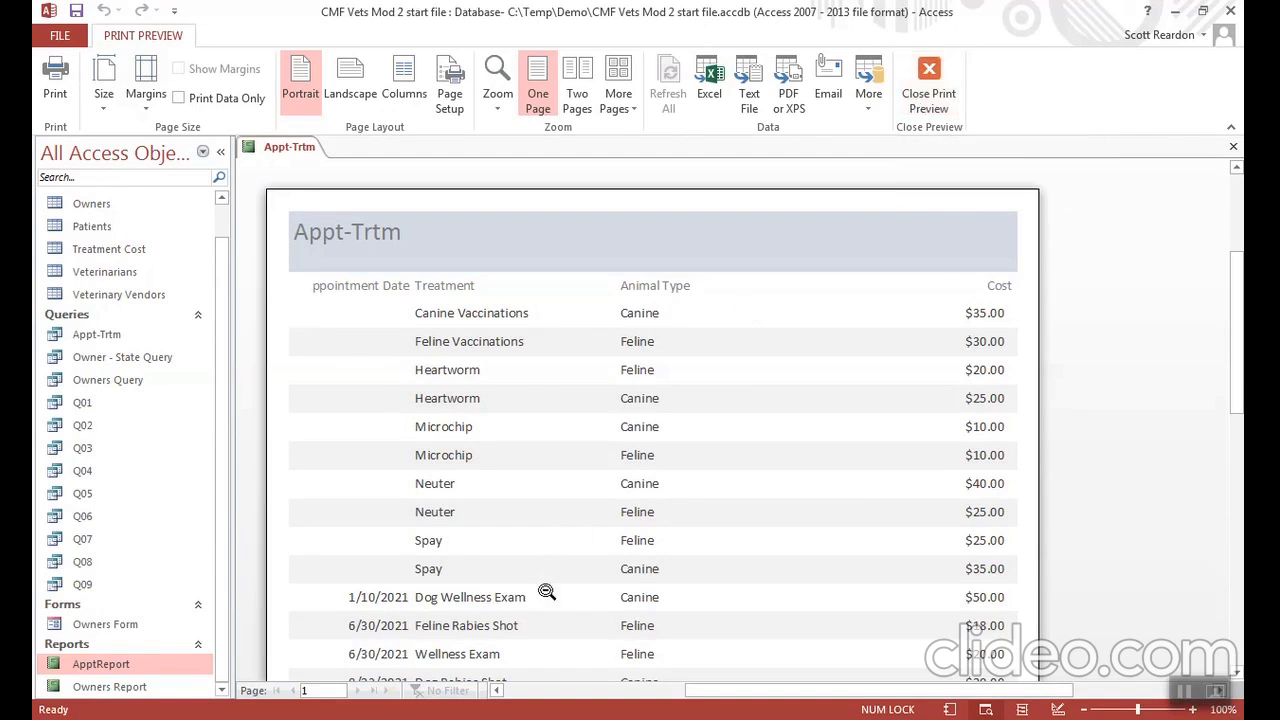
{"action": "left_click", "coordinate": [516, 690]}
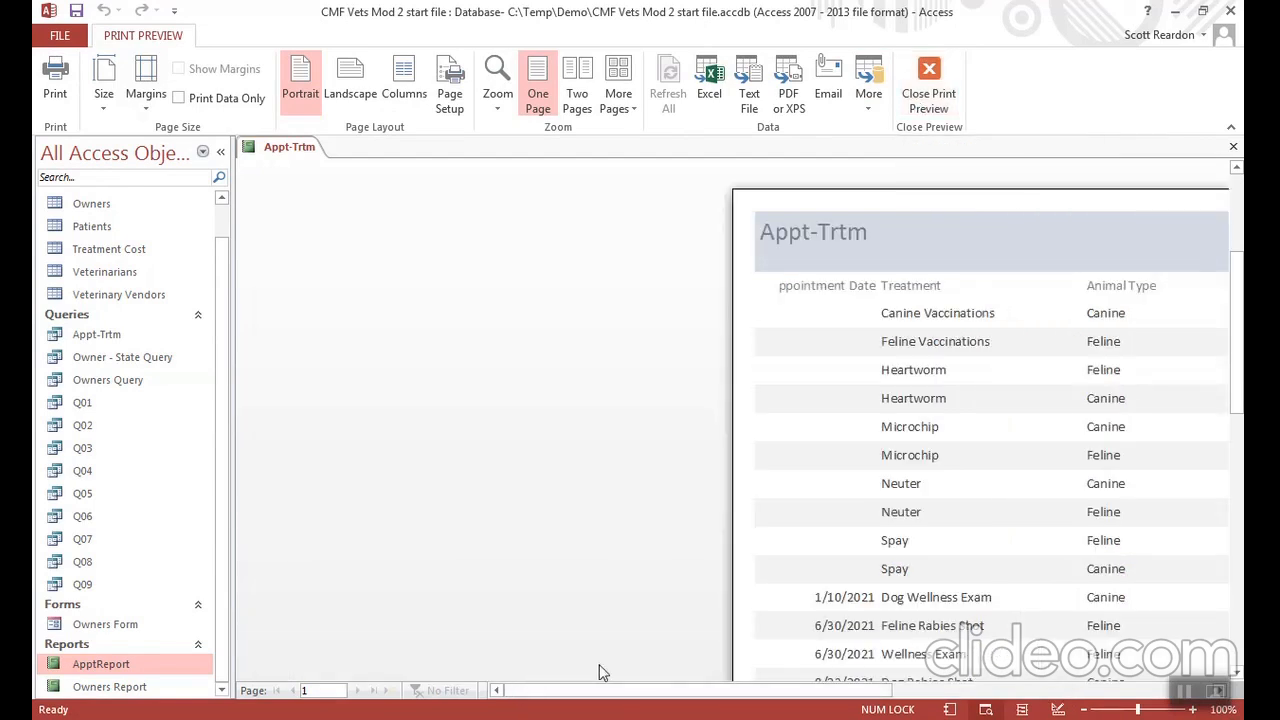
{"action": "left_click_drag", "start_coordinate": [620, 697], "coordinate": [842, 692]}
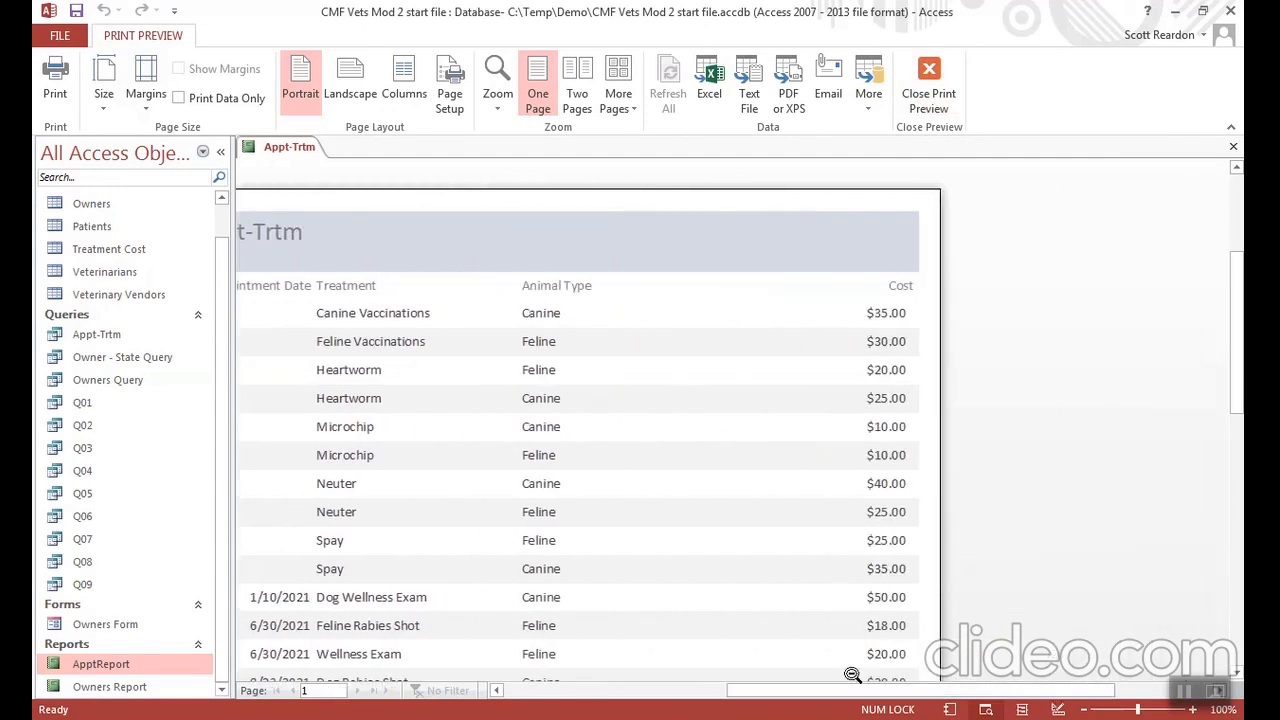
{"action": "left_click", "coordinate": [929, 95]}
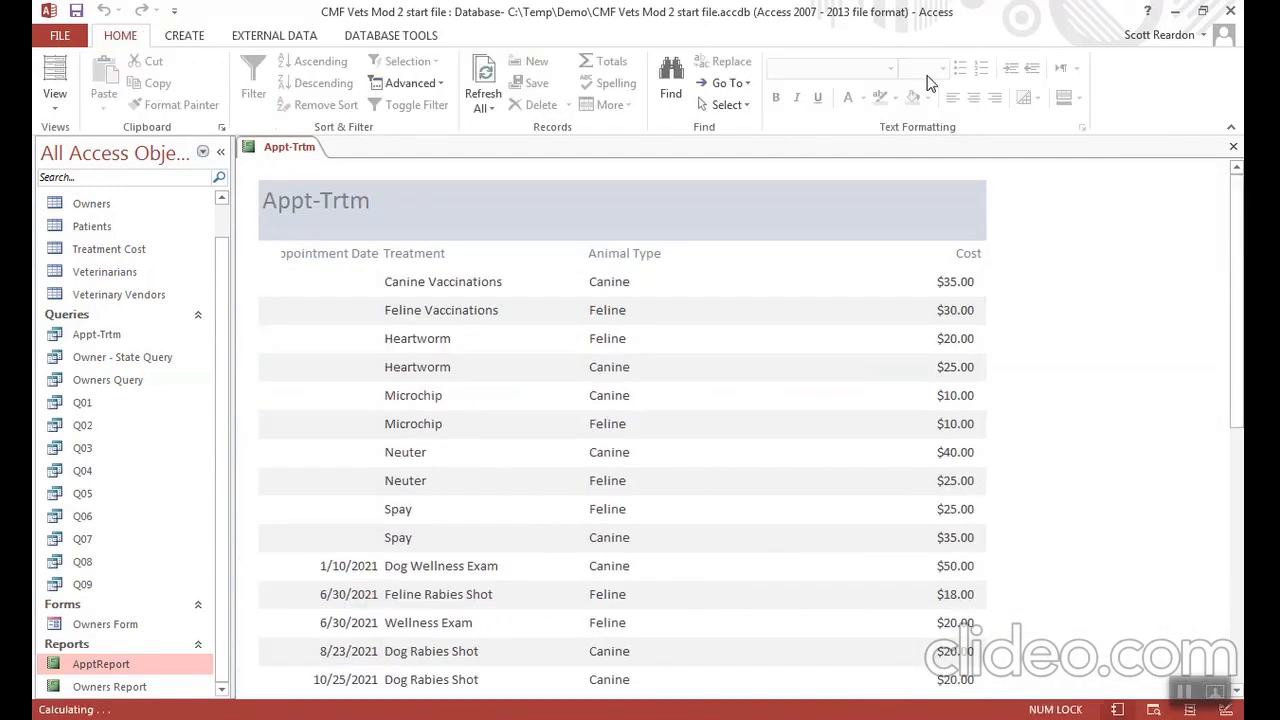
{"action": "left_click", "coordinate": [1234, 149]}
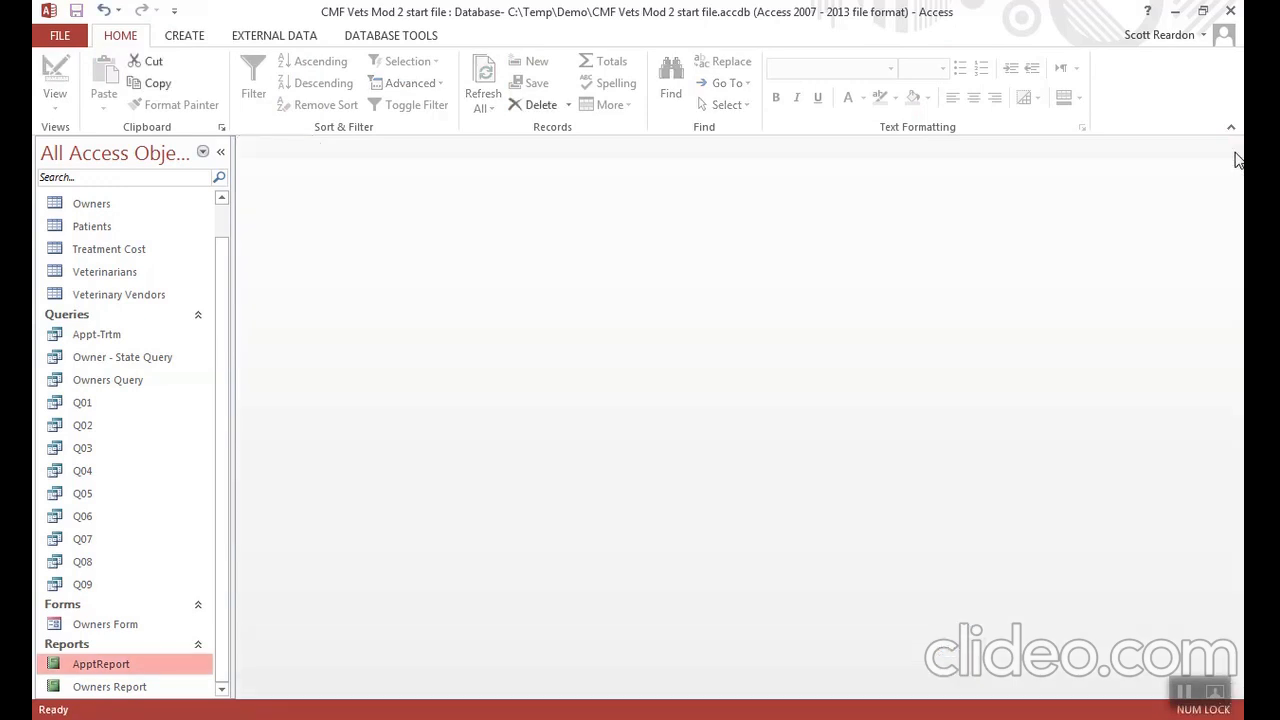
- Create a simple form based on the Appt-Trtm query
{"action": "left_click", "coordinate": [110, 342]}
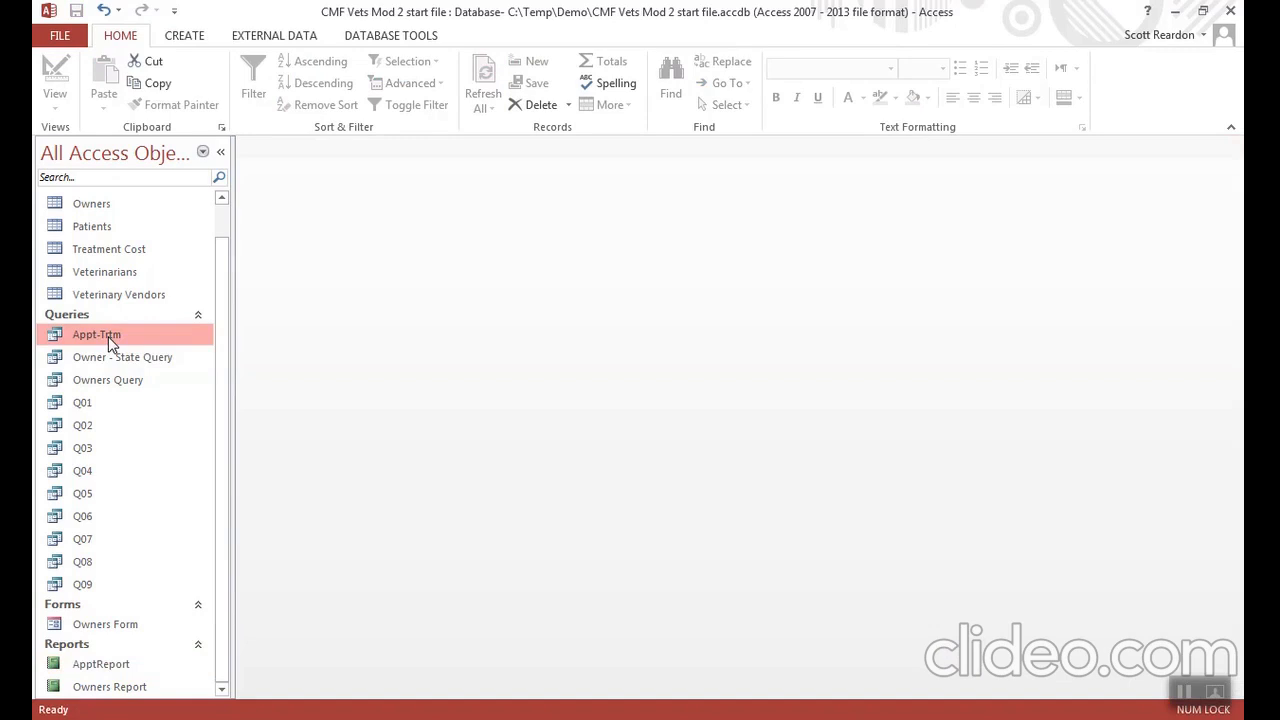
{"action": "left_click", "coordinate": [188, 42]}
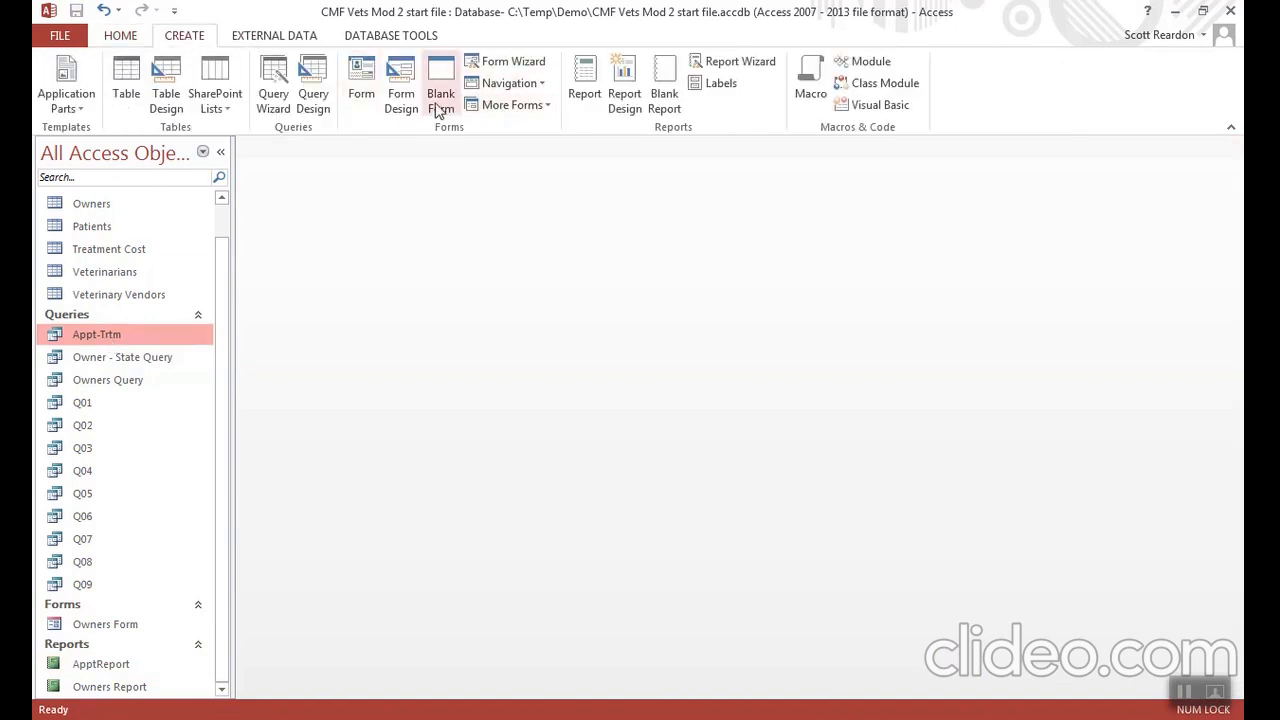
{"action": "left_click", "coordinate": [360, 98]}
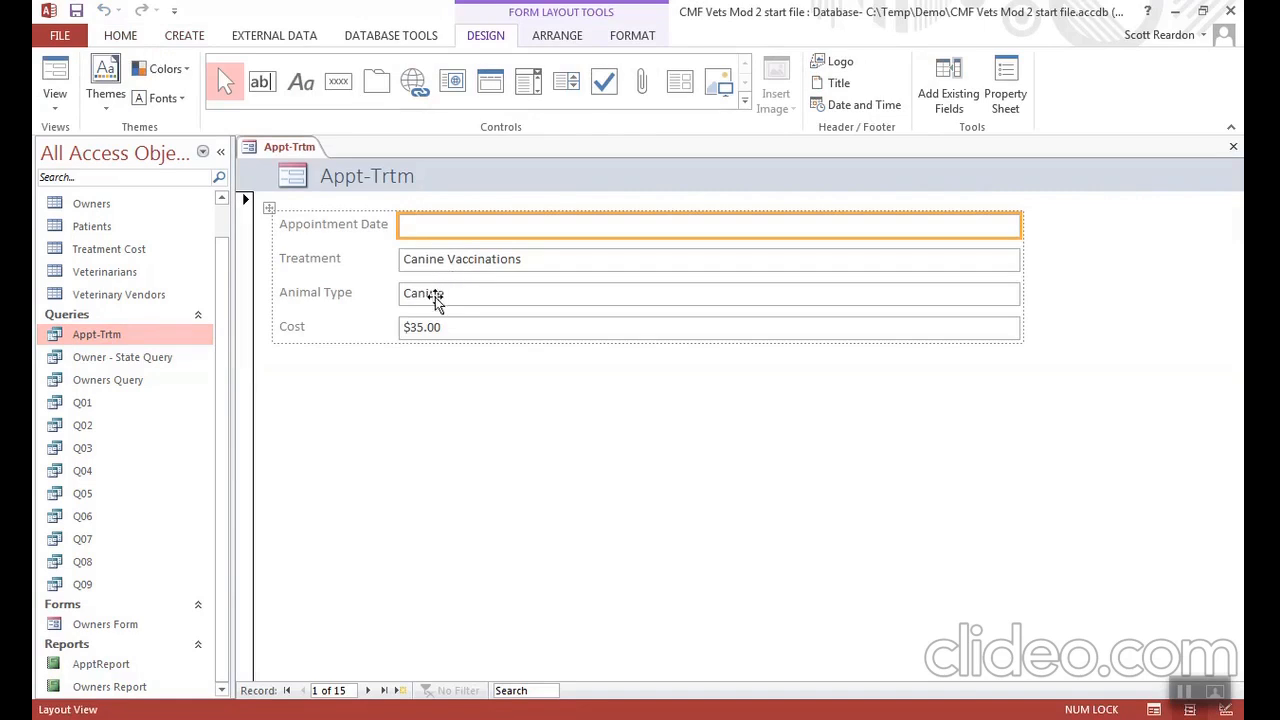
- Browse forward and back through the new form's records in Layout View
{"action": "left_click", "coordinate": [368, 690]}
{"action": "left_click", "coordinate": [368, 690]}
{"action": "left_click", "coordinate": [368, 690]}
{"action": "left_click", "coordinate": [368, 690]}
{"action": "left_click", "coordinate": [368, 690]}
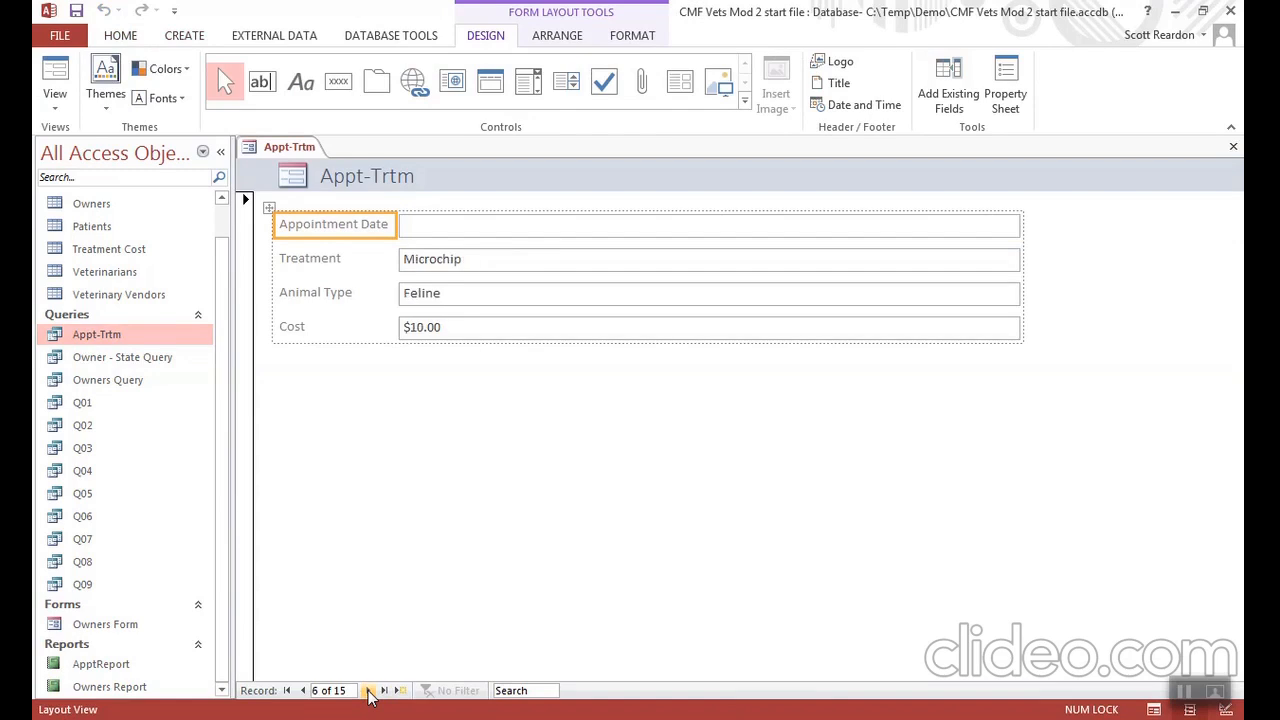
{"action": "left_click", "coordinate": [303, 691]}
{"action": "left_click", "coordinate": [303, 691]}
{"action": "left_click", "coordinate": [303, 691]}
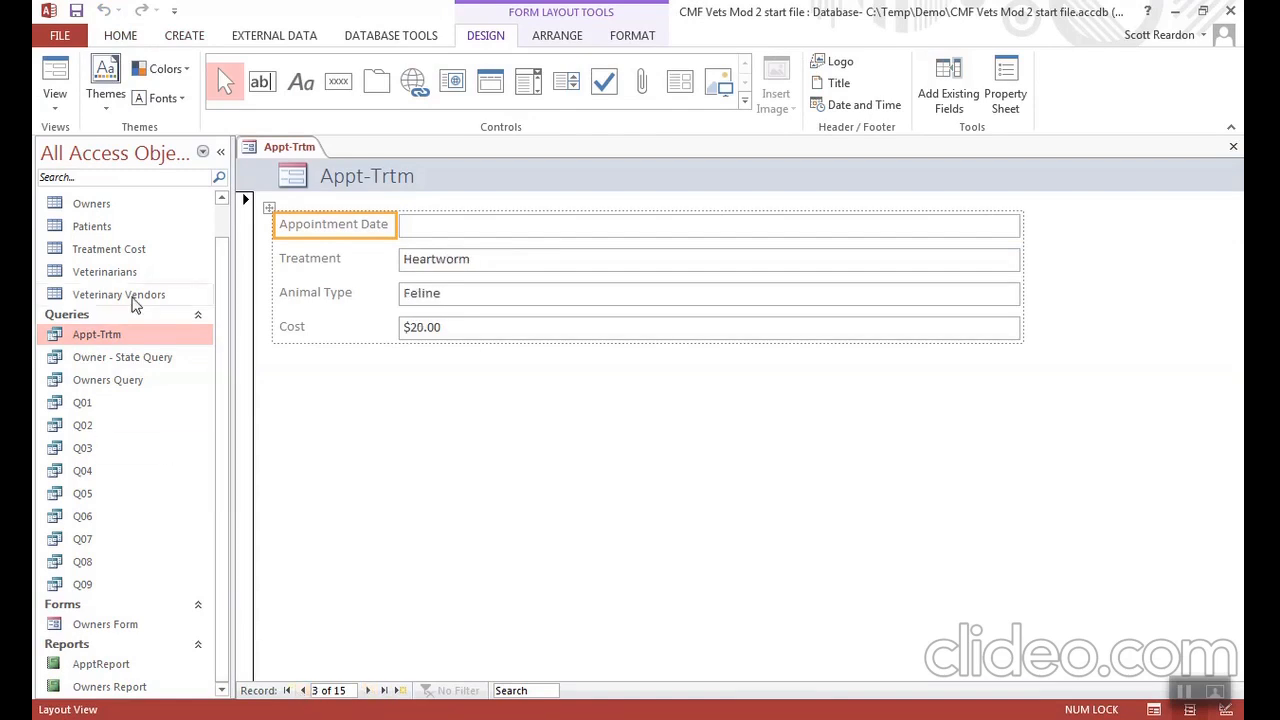
- Switch the form to Form View and check its last, first and second records
{"action": "left_click", "coordinate": [56, 106]}
{"action": "left_click", "coordinate": [85, 140]}
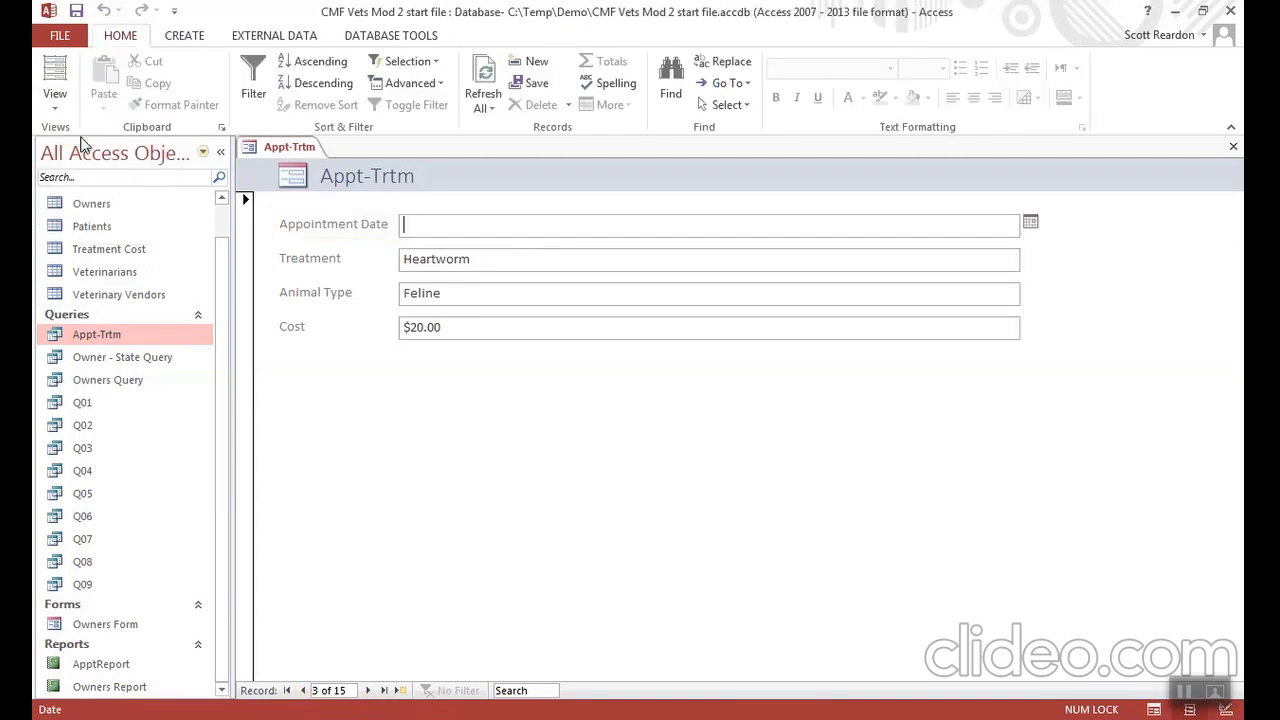
{"action": "left_click", "coordinate": [384, 692]}
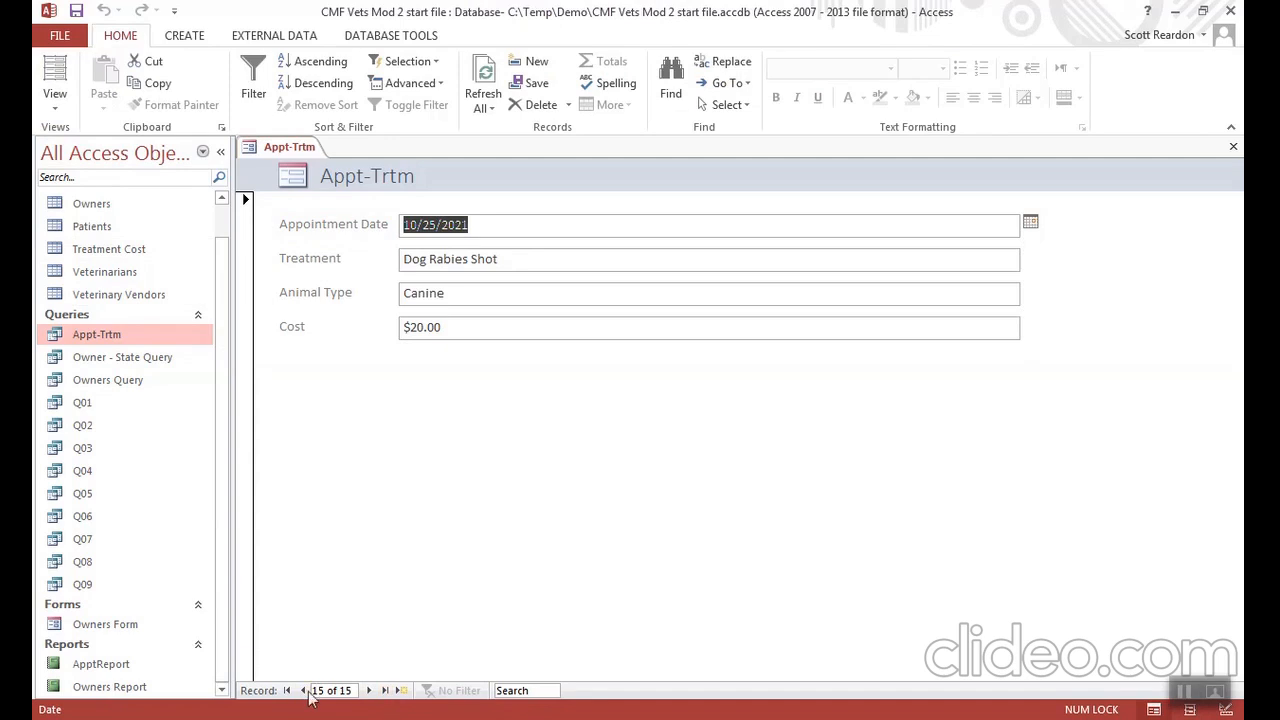
{"action": "left_click", "coordinate": [288, 691]}
{"action": "left_click", "coordinate": [368, 691]}
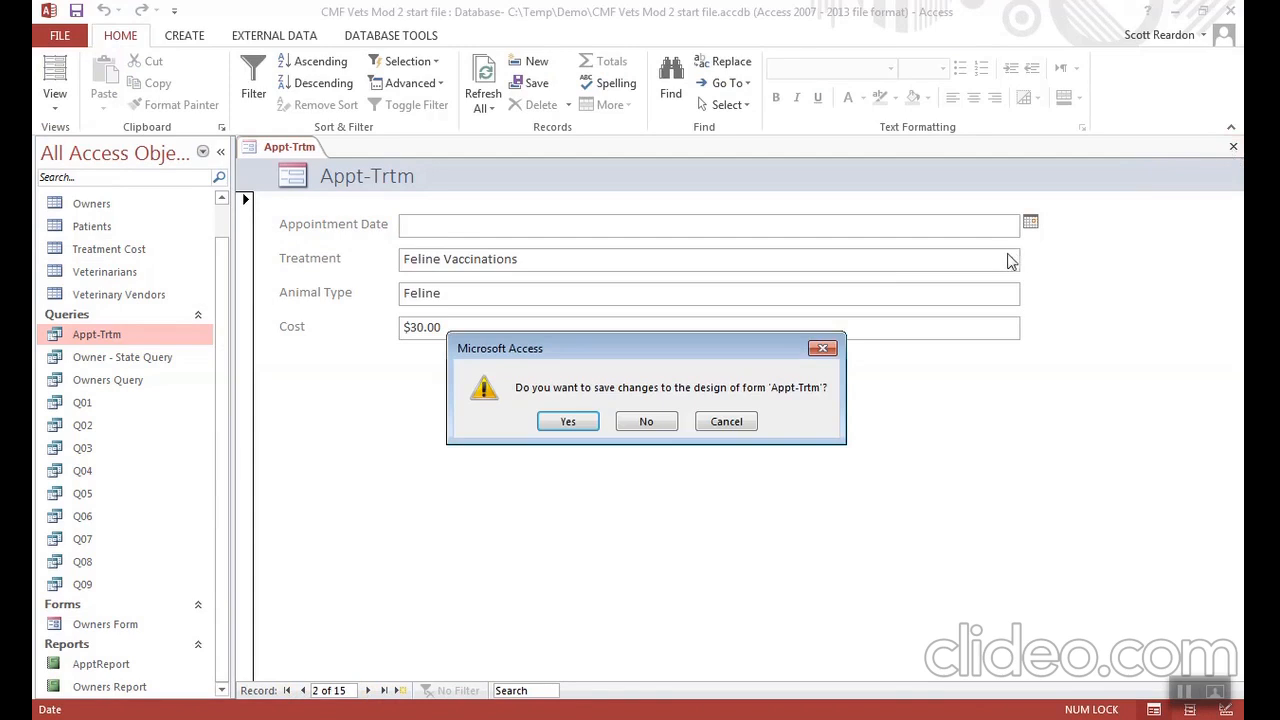
- Save the new form as Appt-Trtm Form while closing it
{"action": "left_click", "coordinate": [585, 426]}
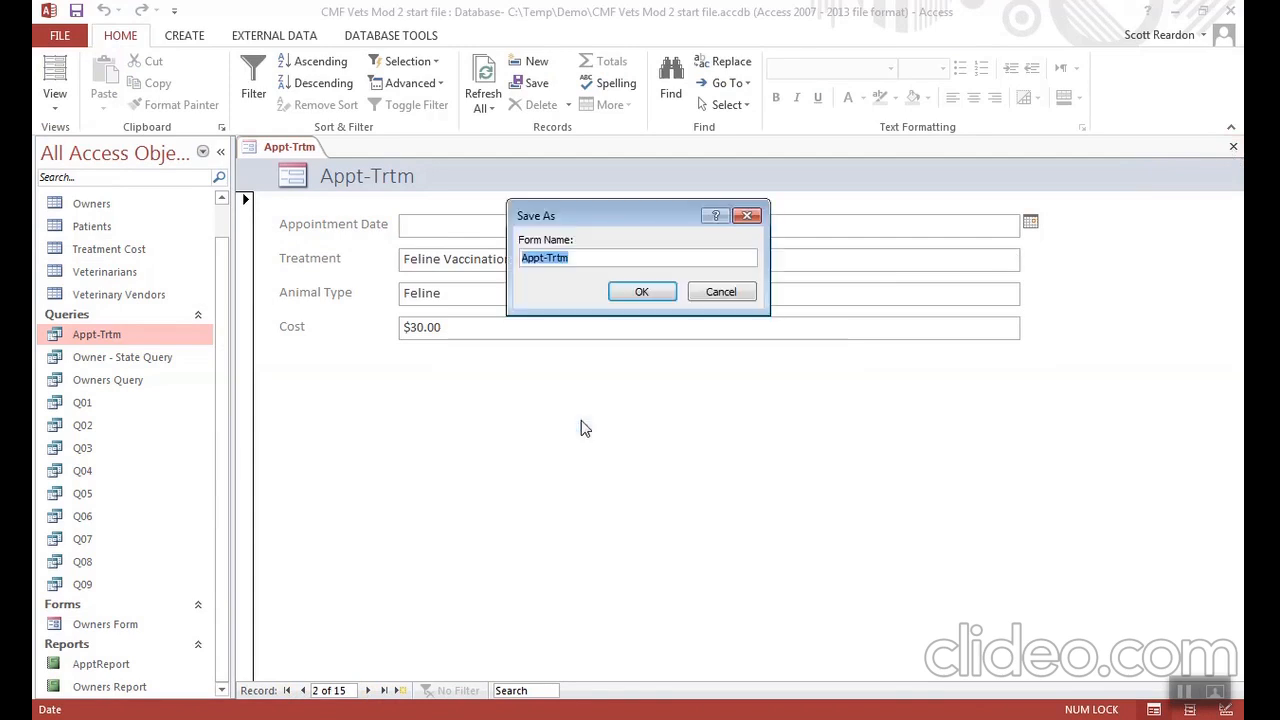
{"action": "left_click", "coordinate": [580, 258]}
{"action": "type", "text": "Fo"}
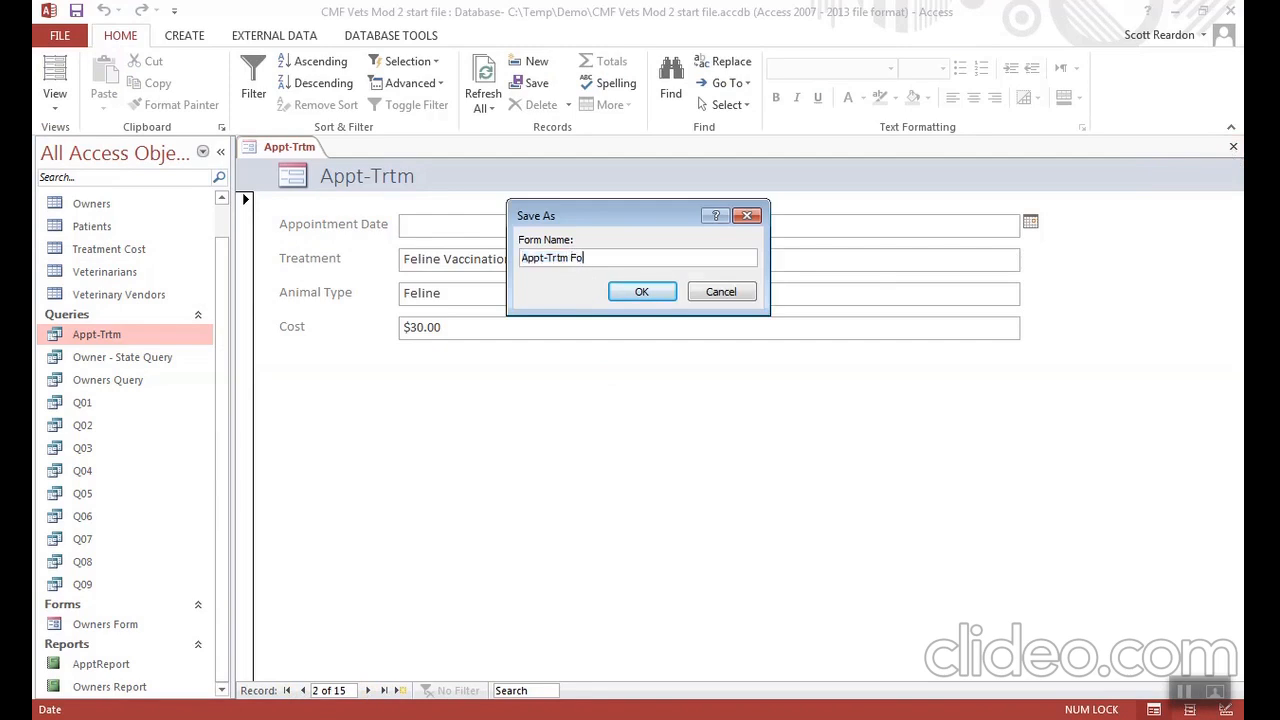
{"action": "type", "text": "rm"}
{"action": "left_click", "coordinate": [633, 289]}
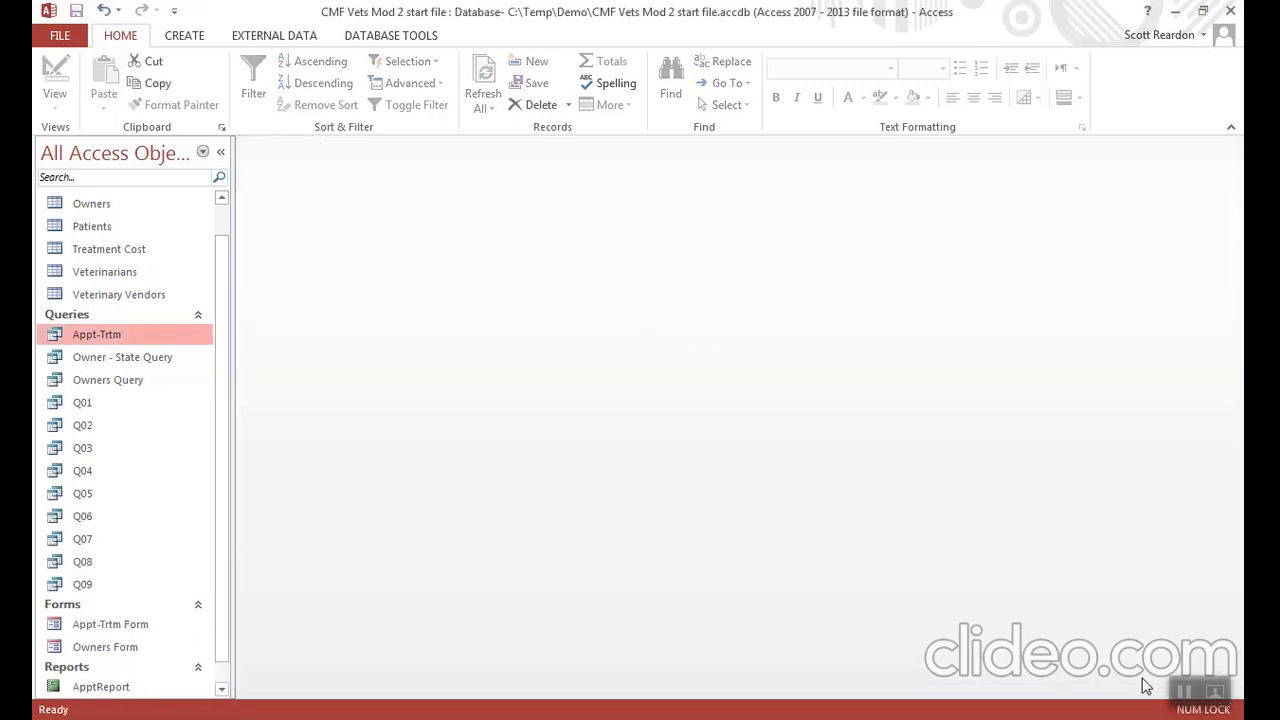
{"action": "left_click", "coordinate": [1184, 693]}
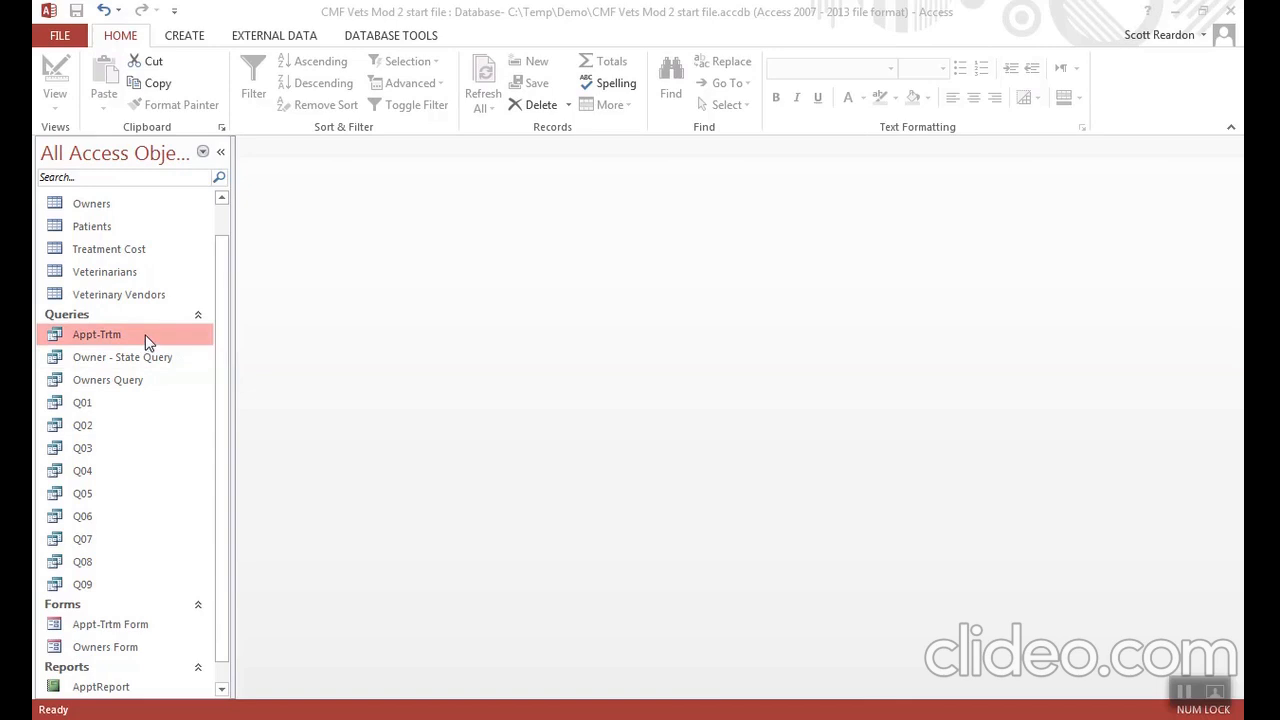
- Export the Appt-Trtm query with formatting and layout to the Excel workbook C:\Temp\Demo\Appt-Trtm.xlsx
{"action": "left_click", "coordinate": [268, 36]}
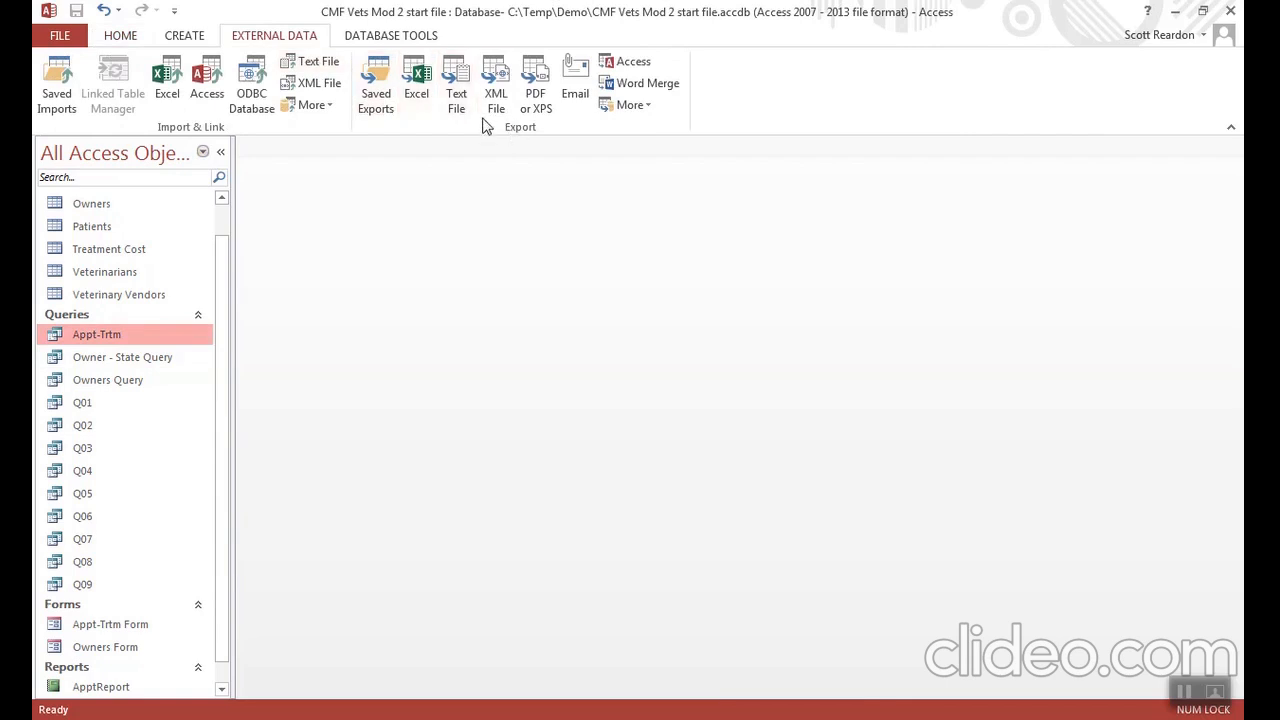
{"action": "left_click", "coordinate": [418, 87]}
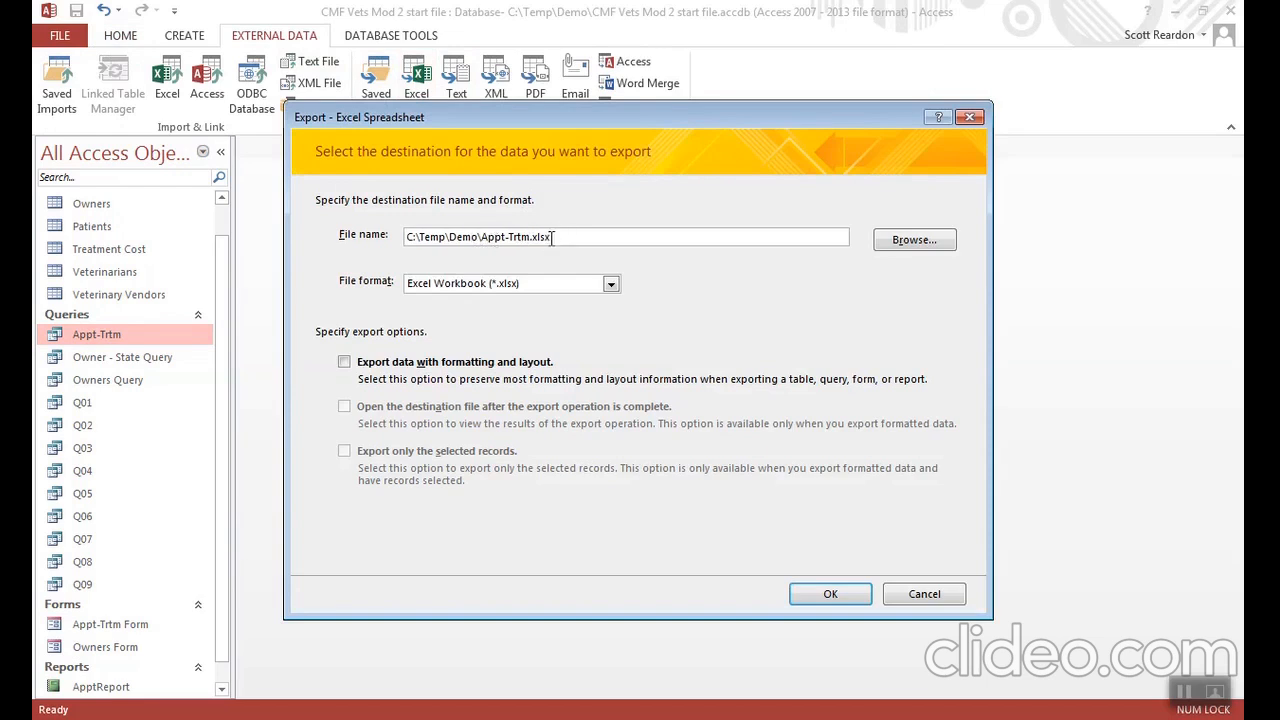
{"action": "left_click", "coordinate": [344, 363]}
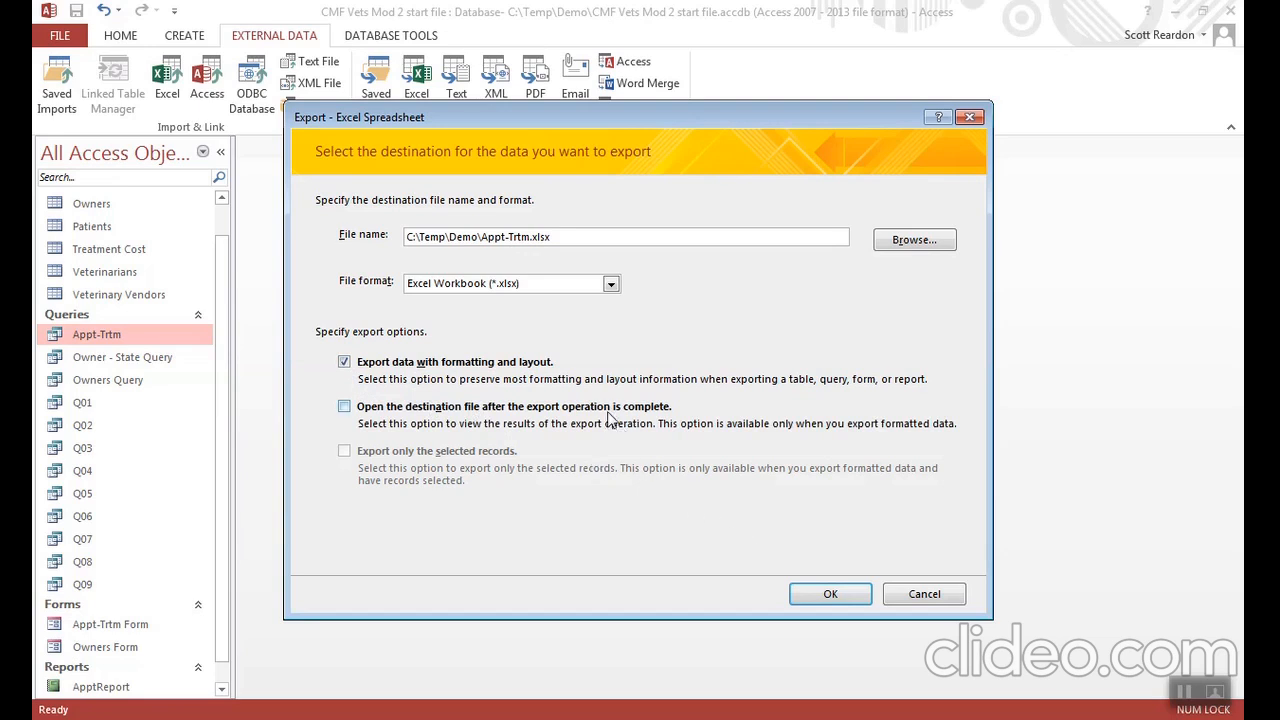
{"action": "left_click", "coordinate": [828, 592]}
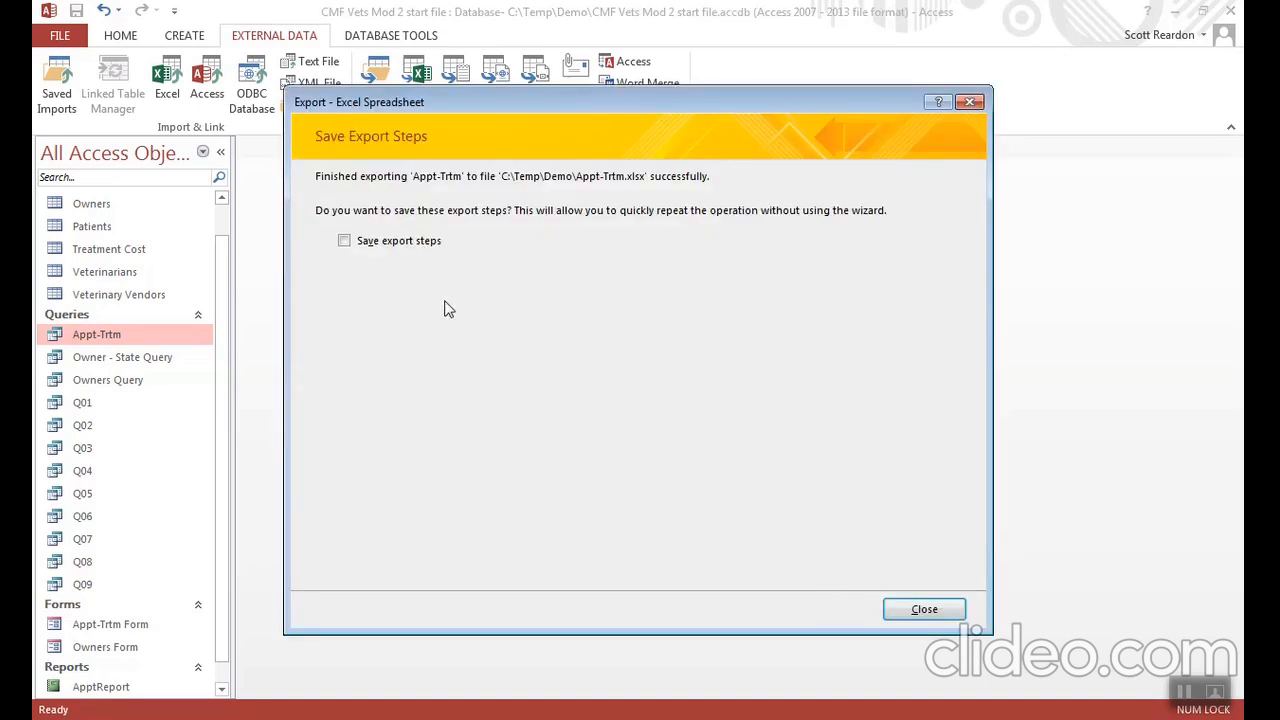
- Save the export steps as Export-Appt-Trtm with the description "This is the process I use to send this file to Excel for analysis"
{"action": "left_click", "coordinate": [344, 241]}
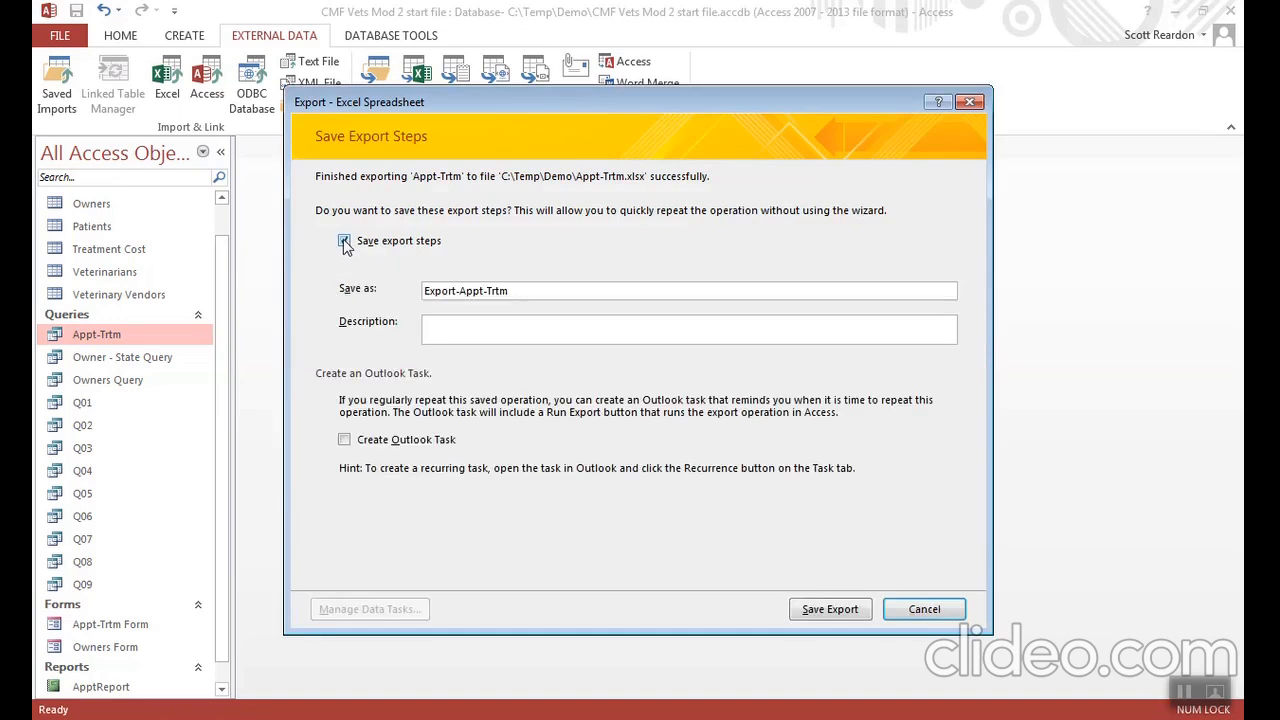
{"action": "left_click", "coordinate": [444, 325]}
{"action": "type", "text": "This is the process I  use to send this file to Excel for analysis"}
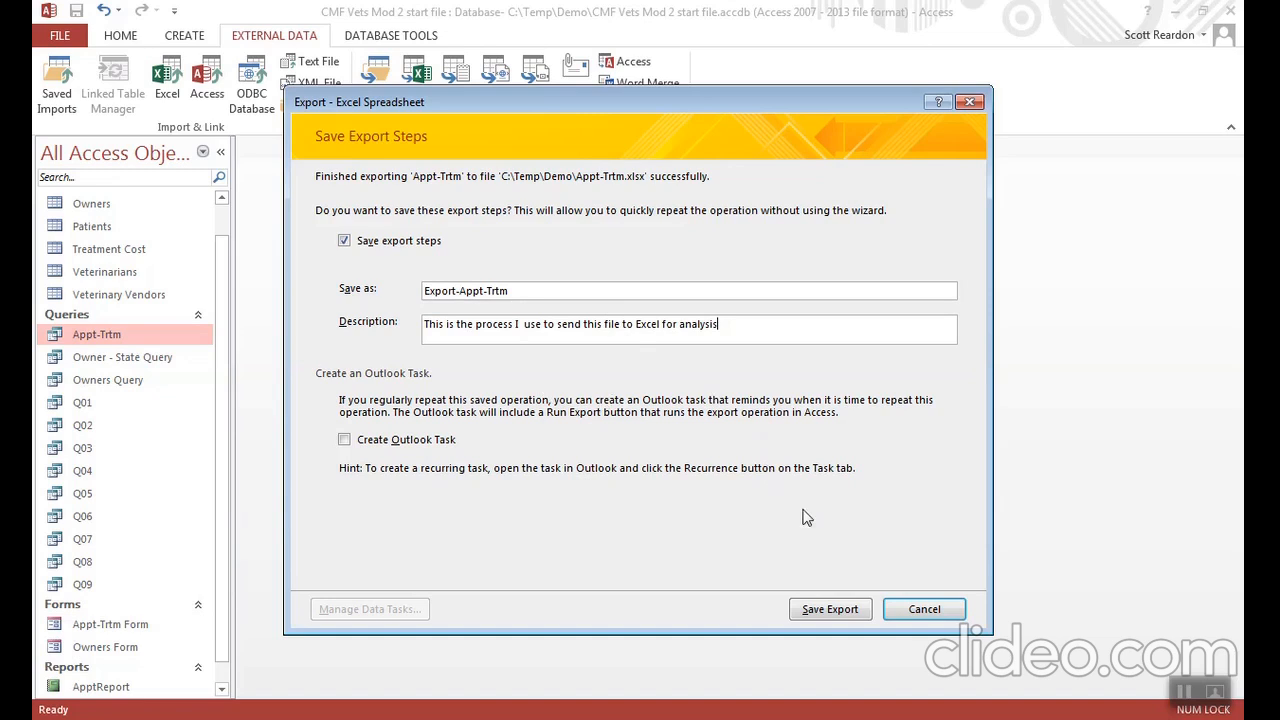
{"action": "left_click", "coordinate": [829, 610]}
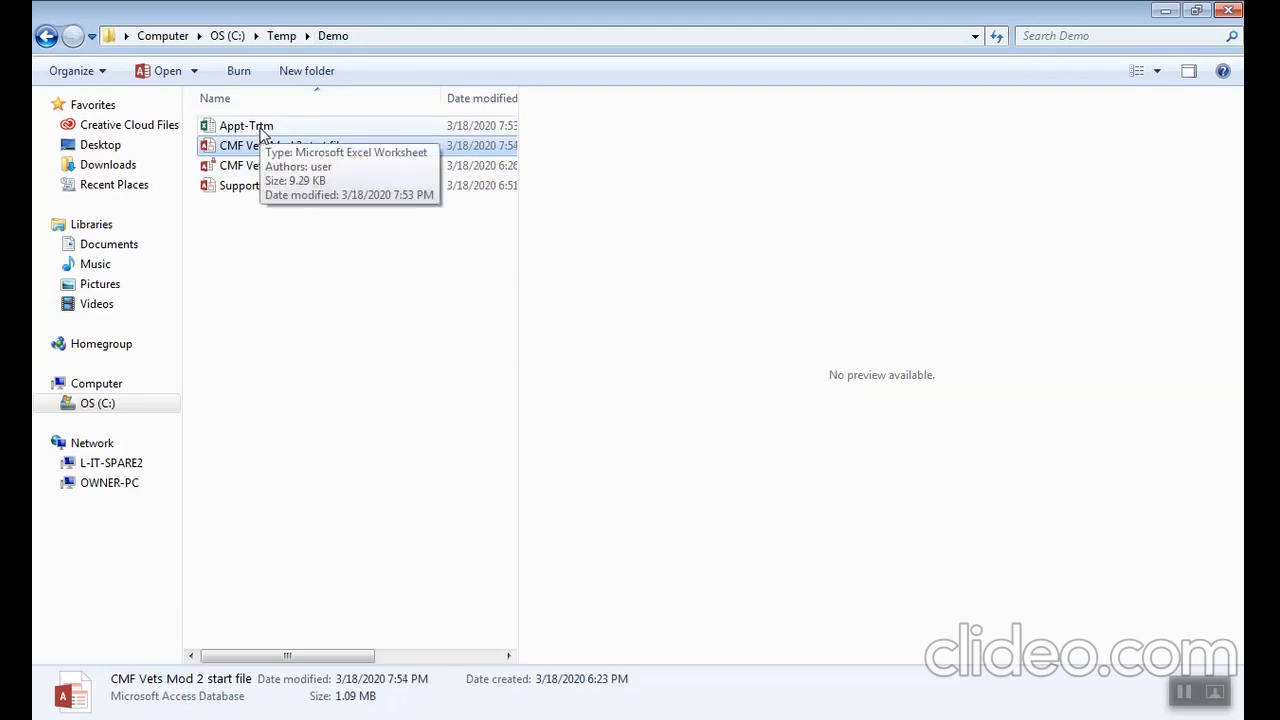
- Open the exported Appt-Trtm workbook in Excel, examine its data, and return to the Access database
{"action": "double_click", "coordinate": [262, 133]}
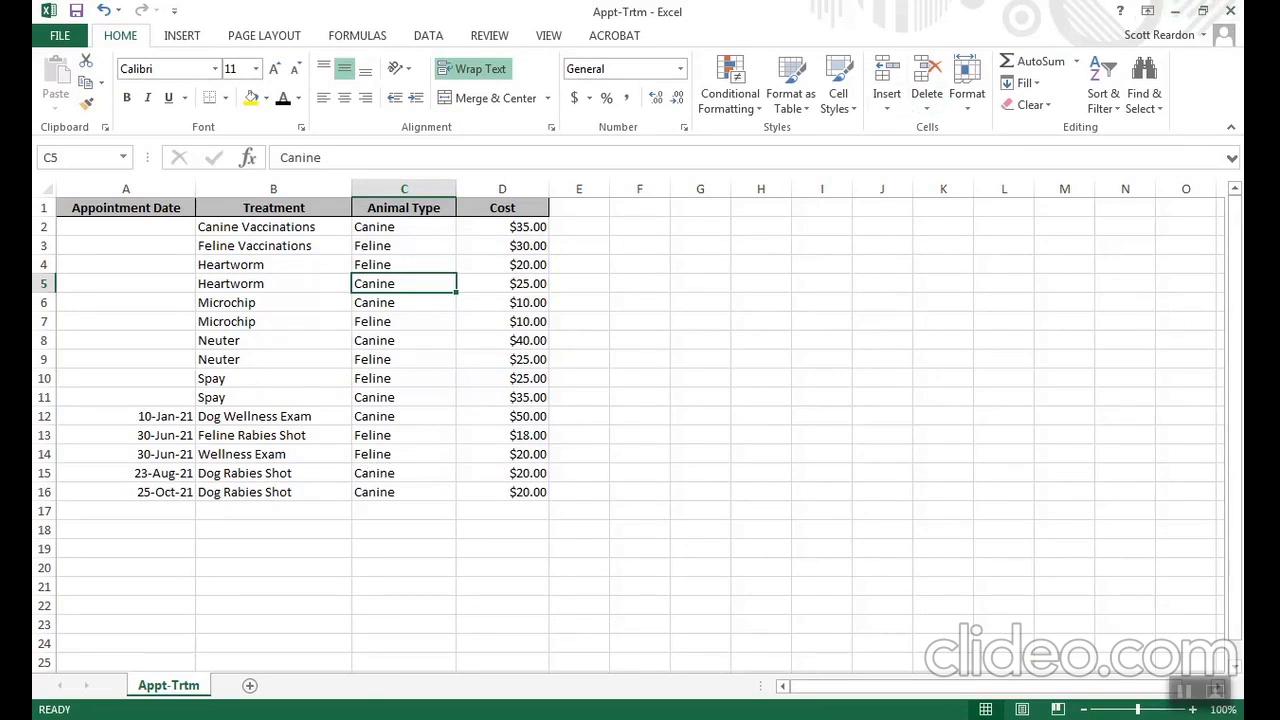
{"action": "key", "text": "alt+Tab"}
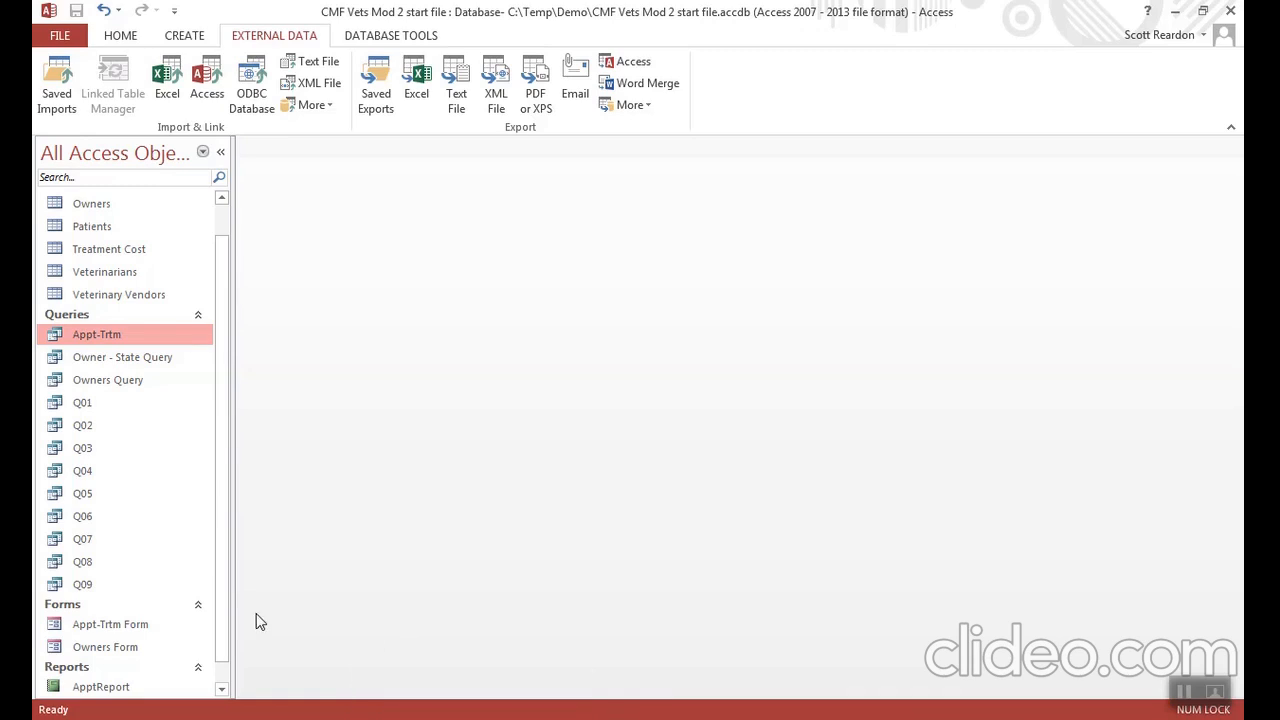
- Try the criterion >10 on the Cost field of the Appt-Trtm query, run it, and close the query without saving
{"action": "right_click", "coordinate": [123, 334]}
{"action": "left_click", "coordinate": [174, 371]}
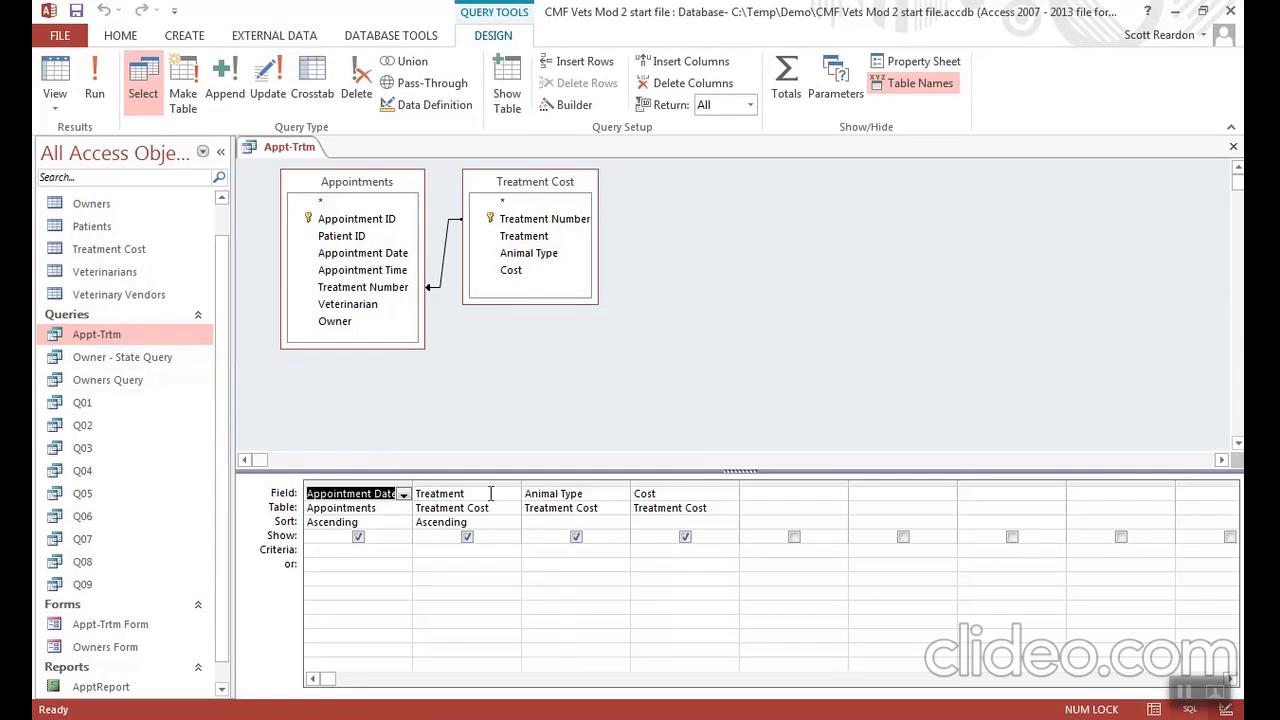
{"action": "left_click", "coordinate": [648, 550]}
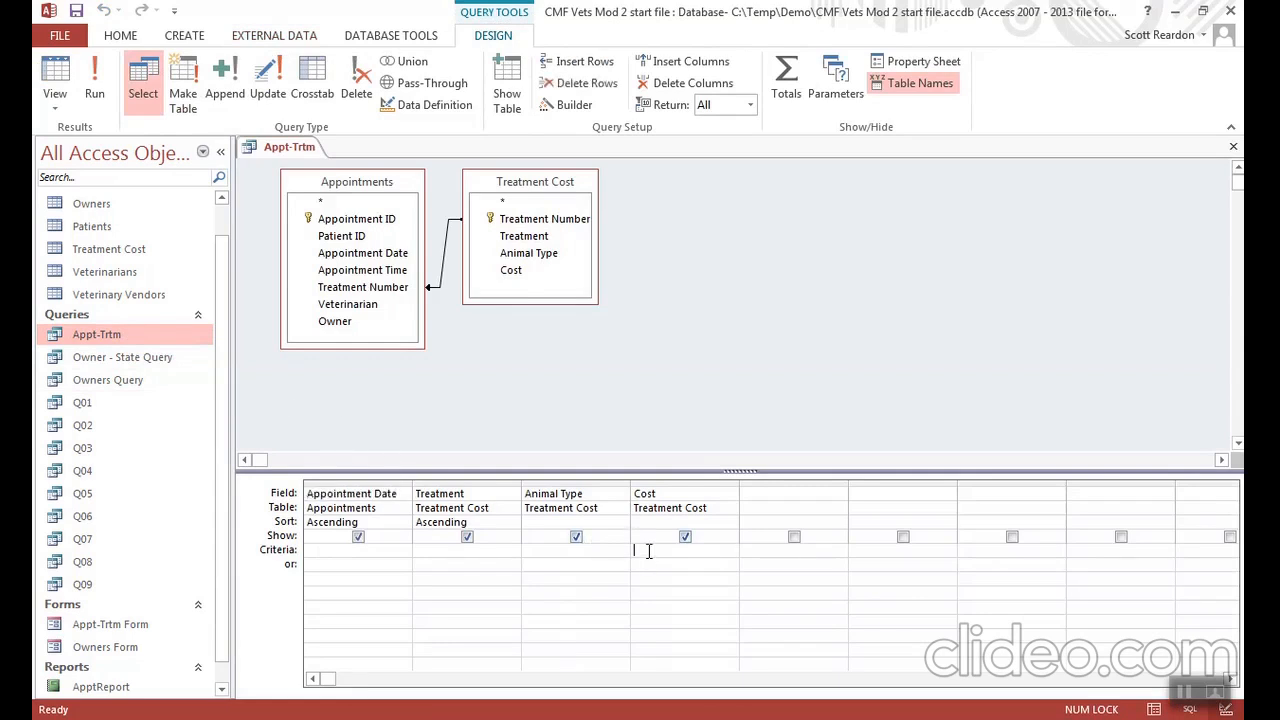
{"action": "type", "text": ">10"}
{"action": "left_click", "coordinate": [92, 70]}
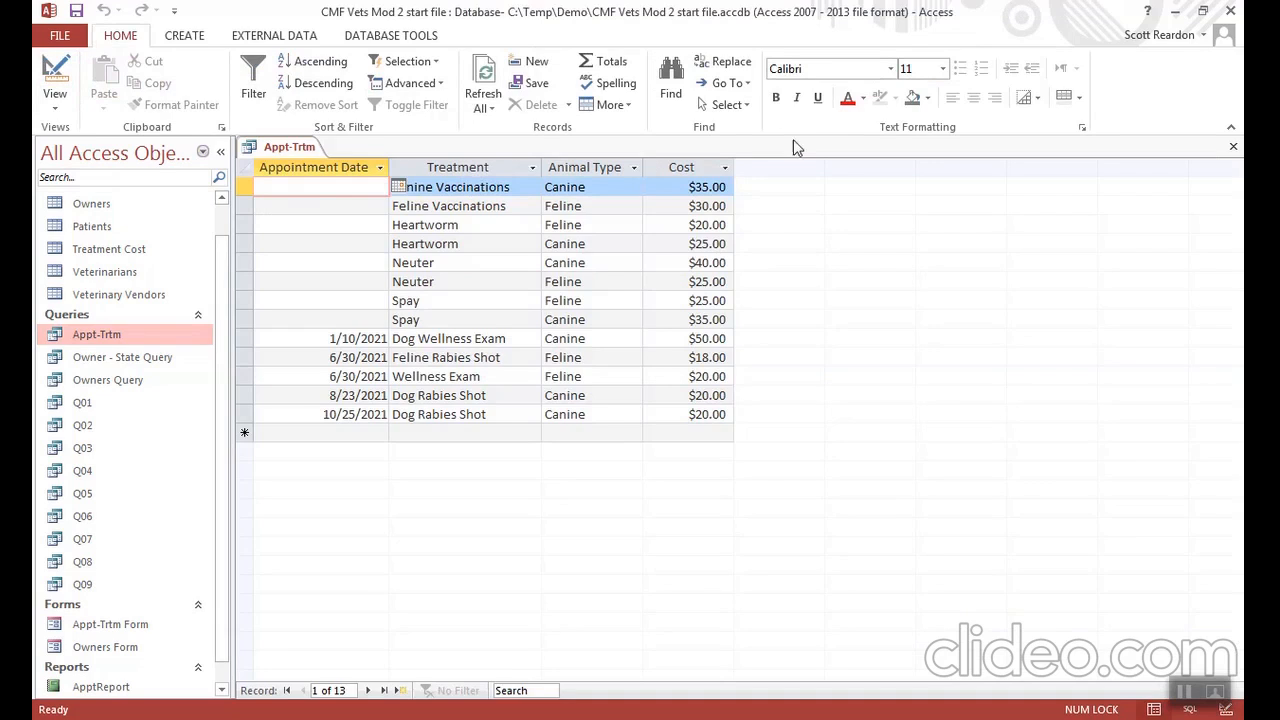
{"action": "left_click", "coordinate": [1233, 147]}
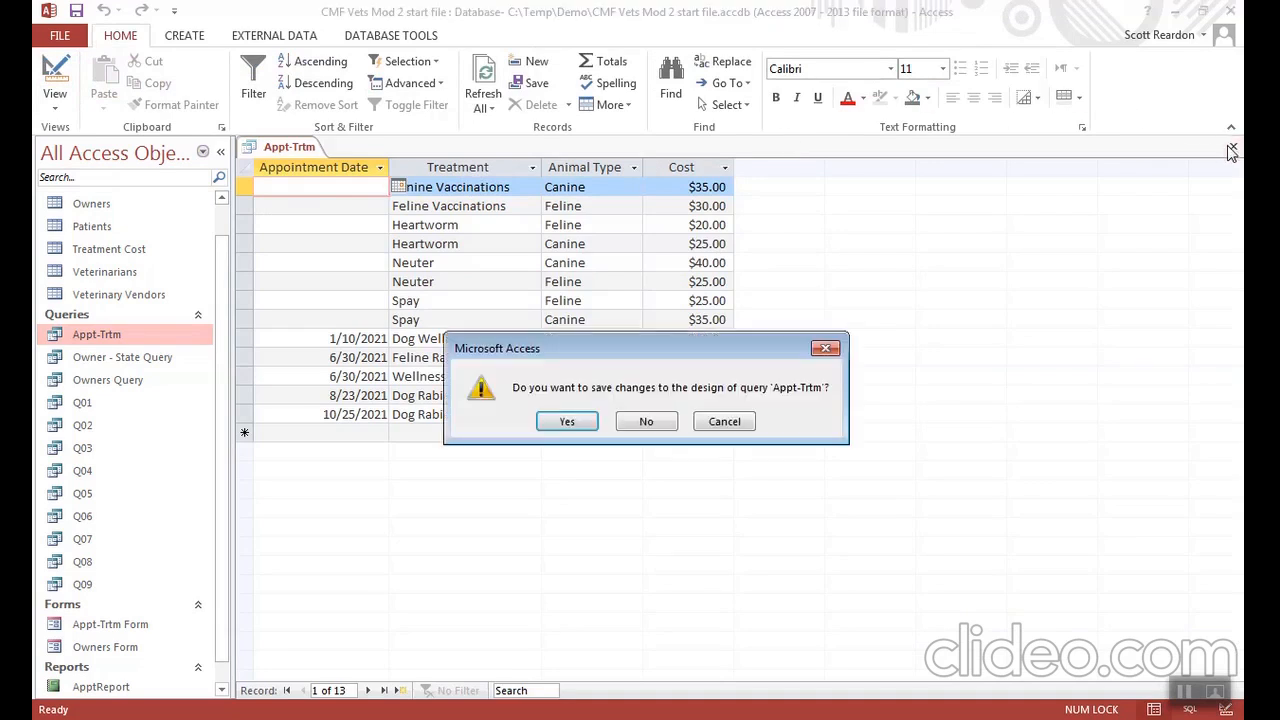
{"action": "left_click", "coordinate": [644, 424]}
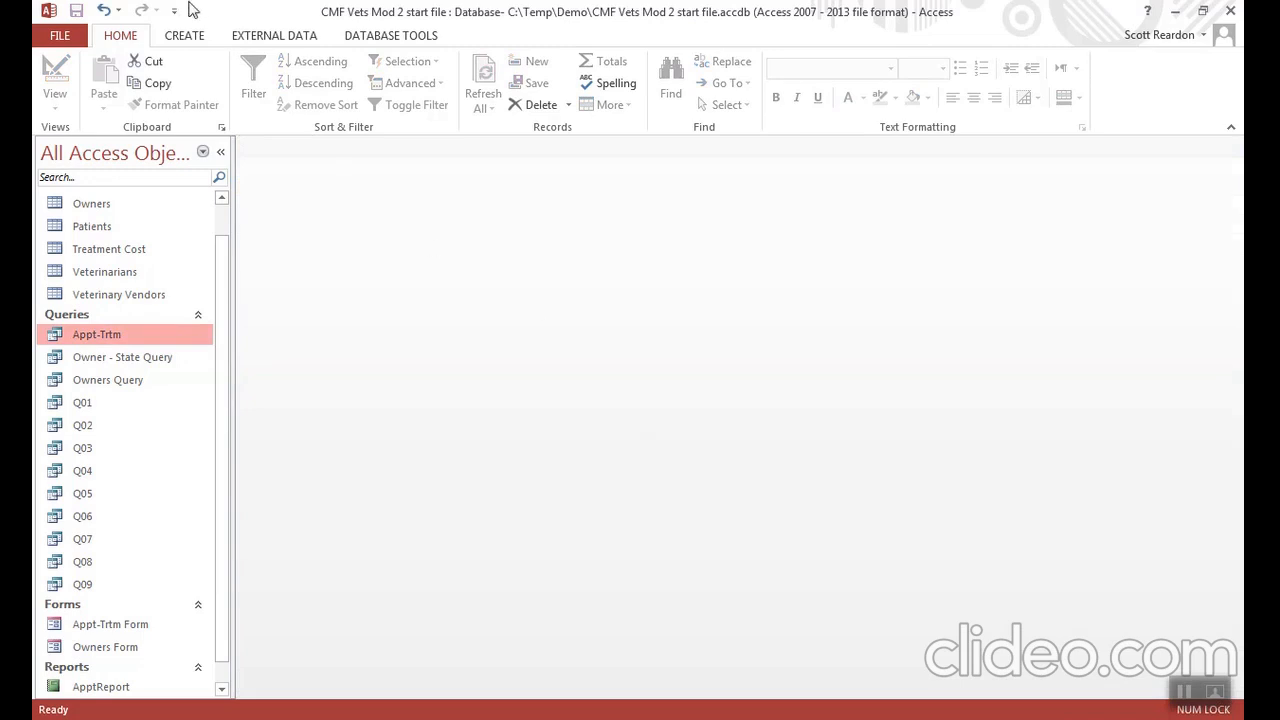
- Start a new query design with the Veterinary Vendors table and enlarge its field list to show all fields
{"action": "left_click", "coordinate": [189, 37]}
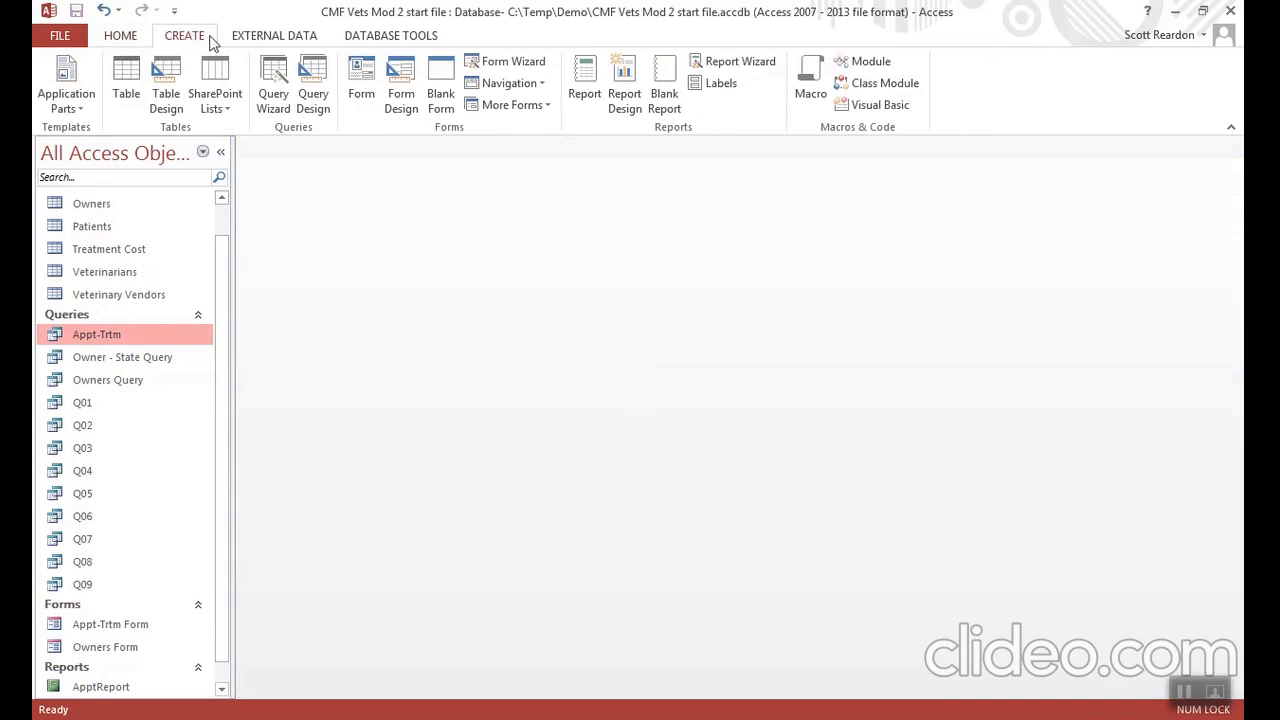
{"action": "left_click", "coordinate": [313, 95]}
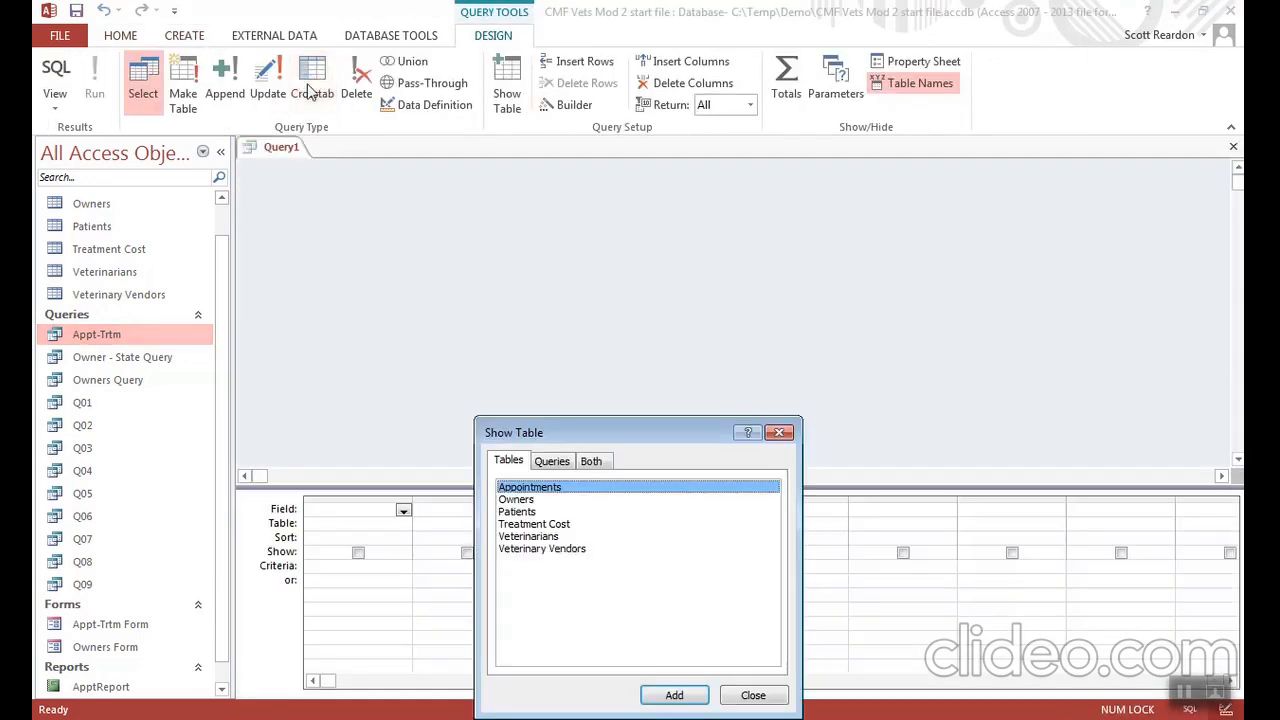
{"action": "double_click", "coordinate": [548, 553]}
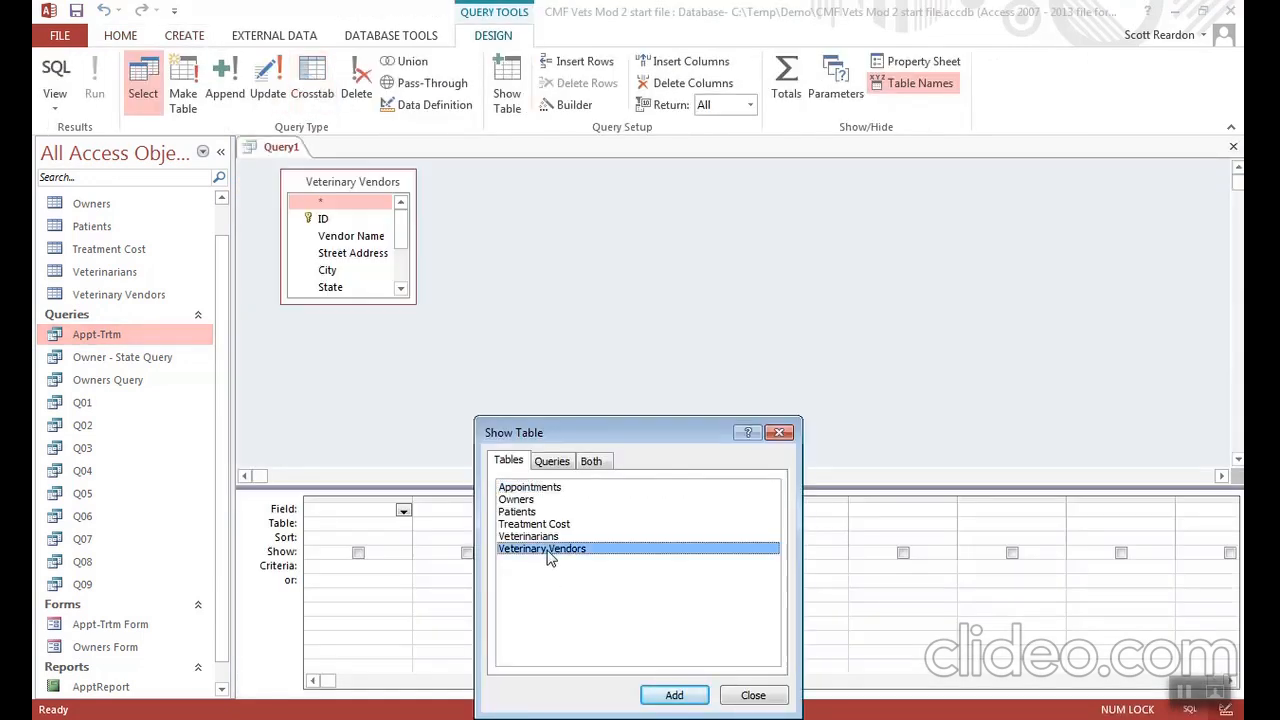
{"action": "left_click", "coordinate": [728, 700]}
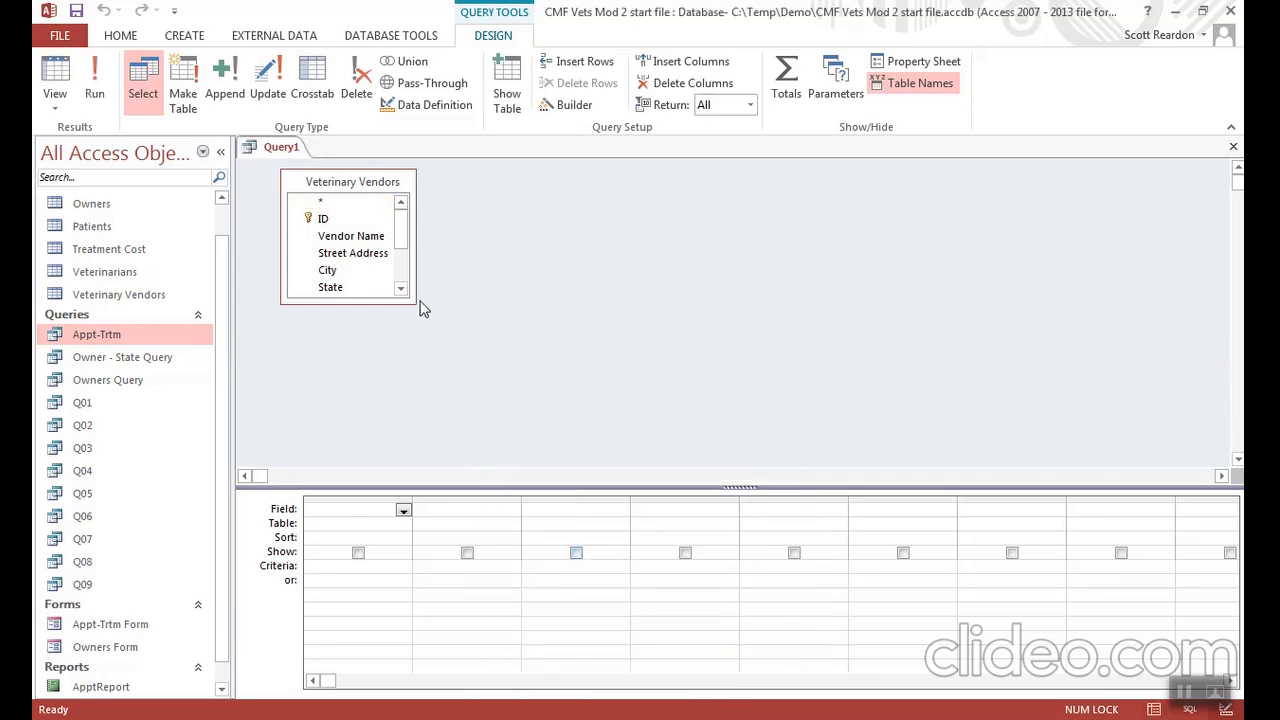
{"action": "left_click_drag", "start_coordinate": [409, 301], "coordinate": [477, 397]}
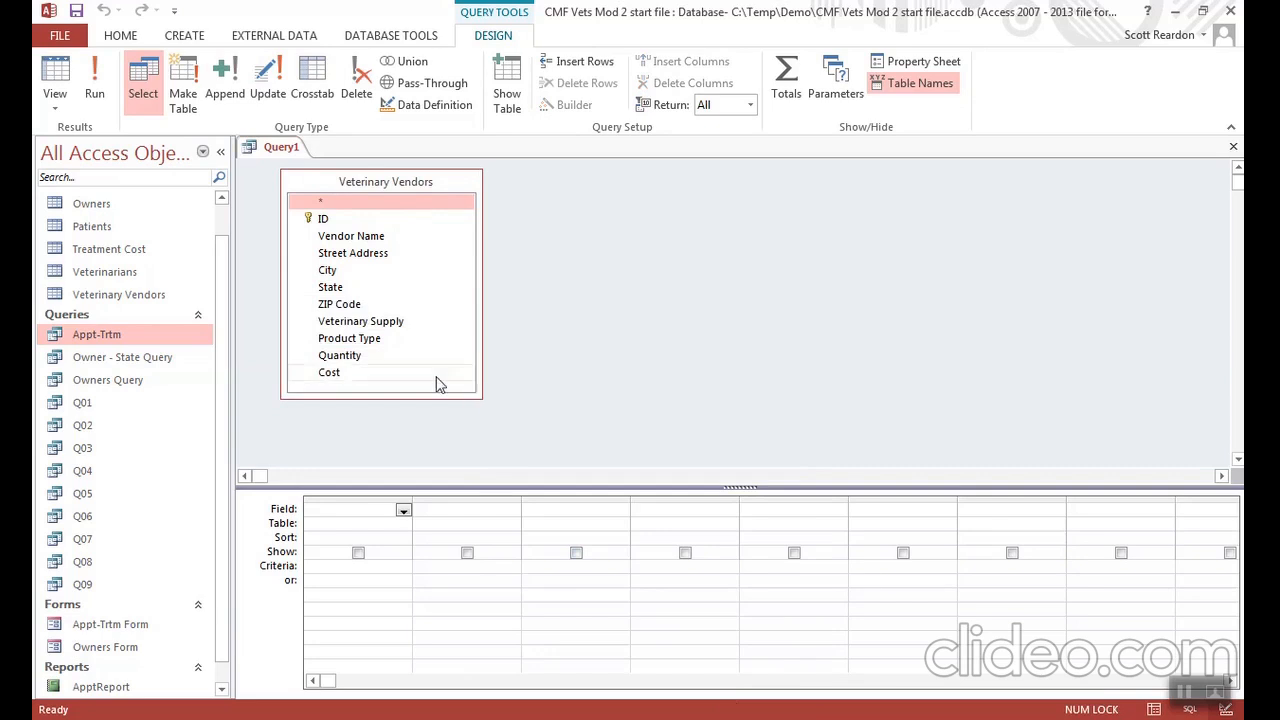
- Add the Vendor Name, State, Veterinary Supply, Quantity and Cost fields to the query grid
{"action": "left_click", "coordinate": [368, 239]}
{"action": "double_click", "coordinate": [365, 236]}
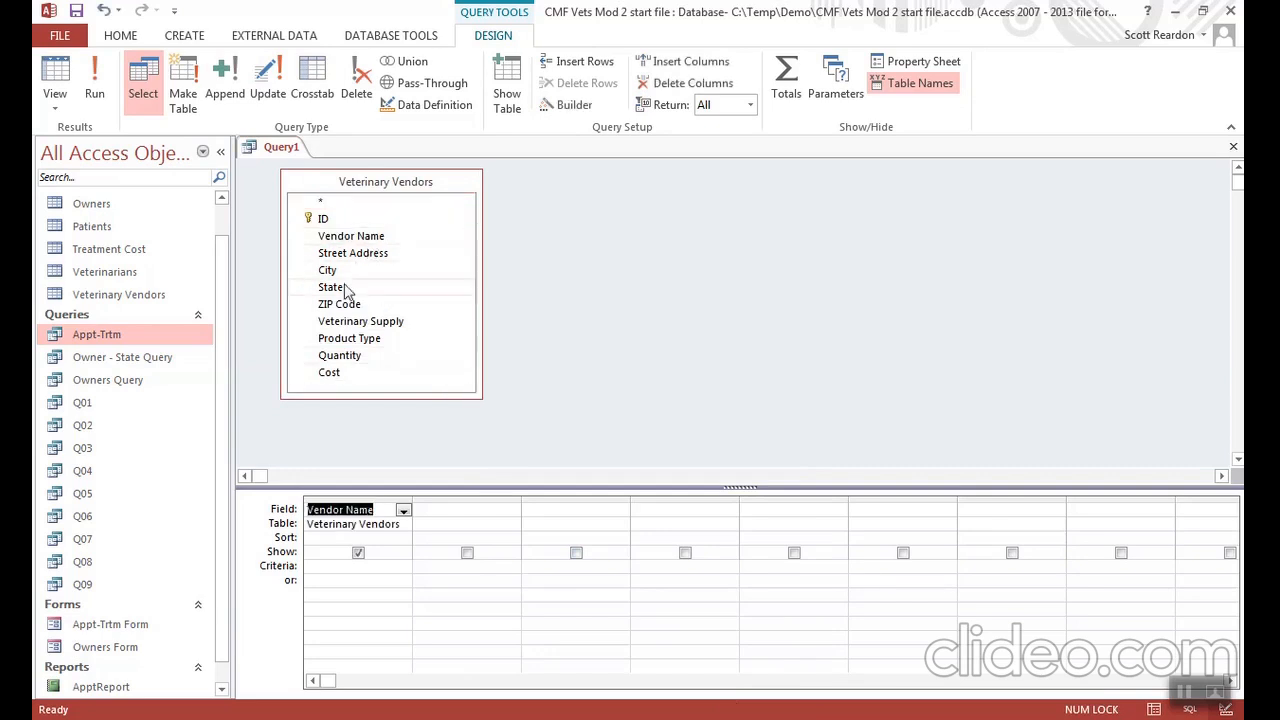
{"action": "double_click", "coordinate": [340, 287]}
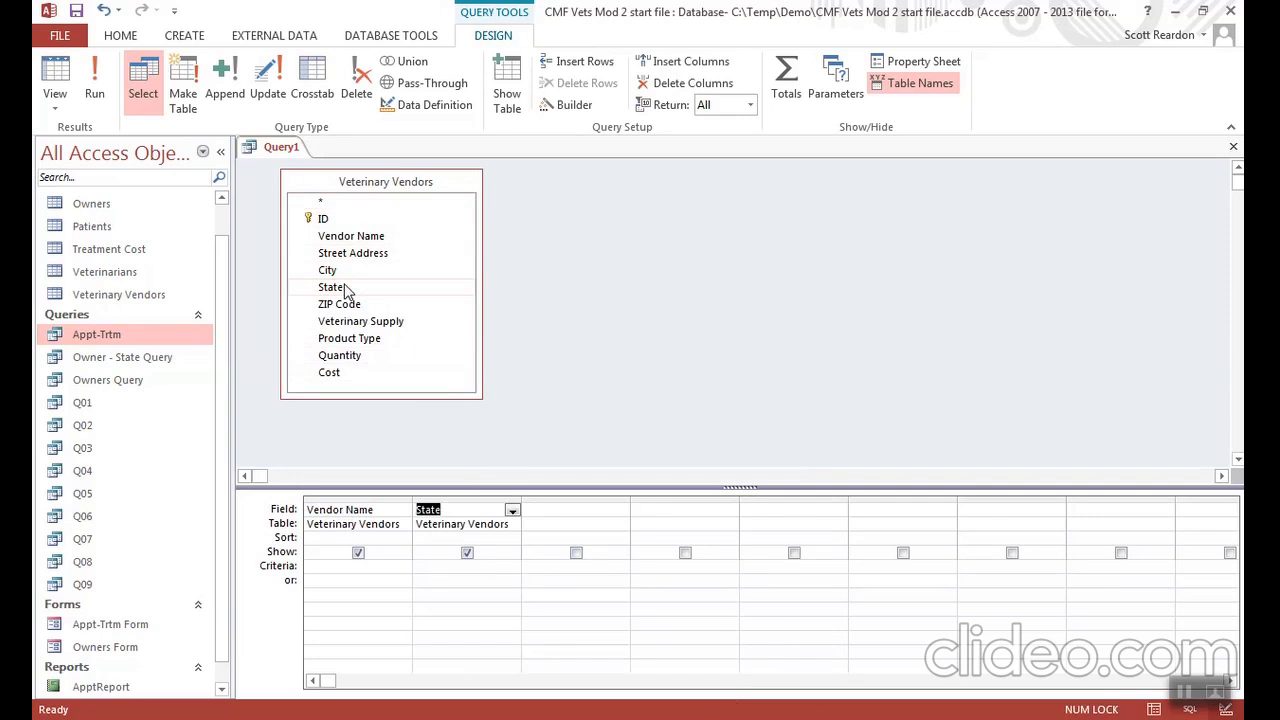
{"action": "double_click", "coordinate": [376, 326]}
{"action": "double_click", "coordinate": [350, 358]}
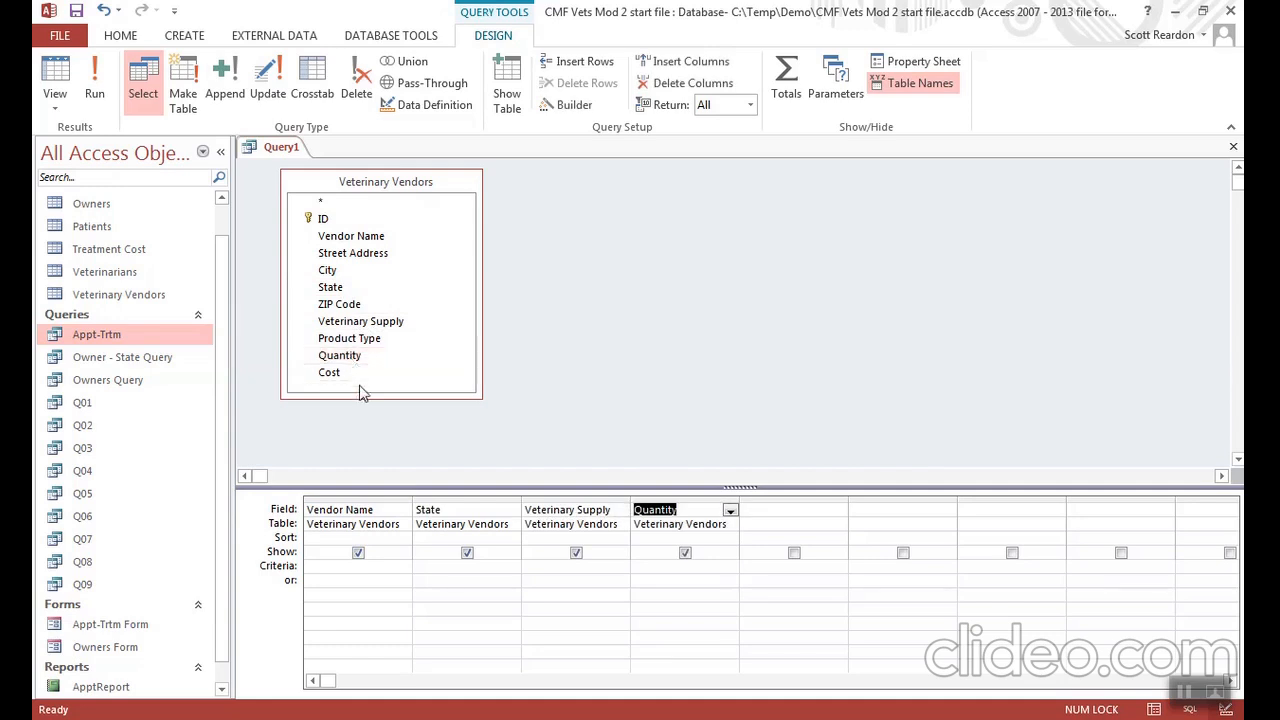
{"action": "double_click", "coordinate": [343, 376]}
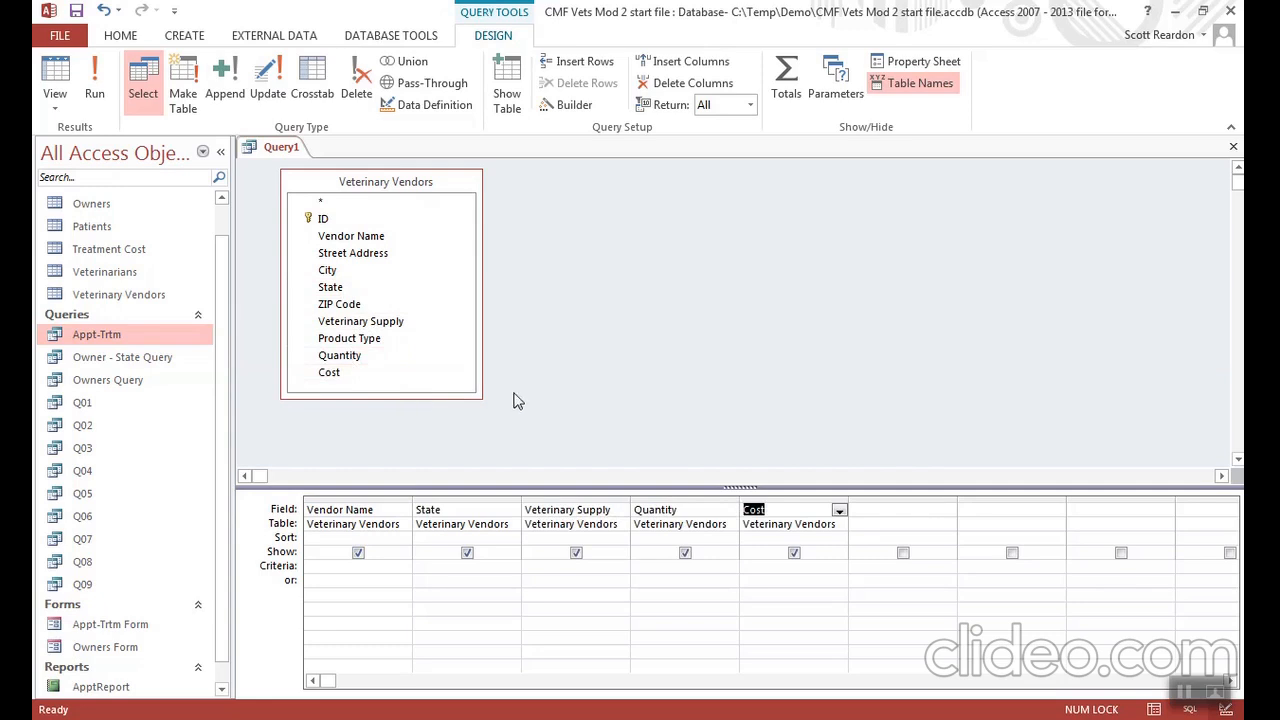
- Add the calculated field Total Cost: [Quantity]*[Cost] in the first empty query column and run the query
{"action": "left_click", "coordinate": [879, 511]}
{"action": "right_click", "coordinate": [877, 512]}
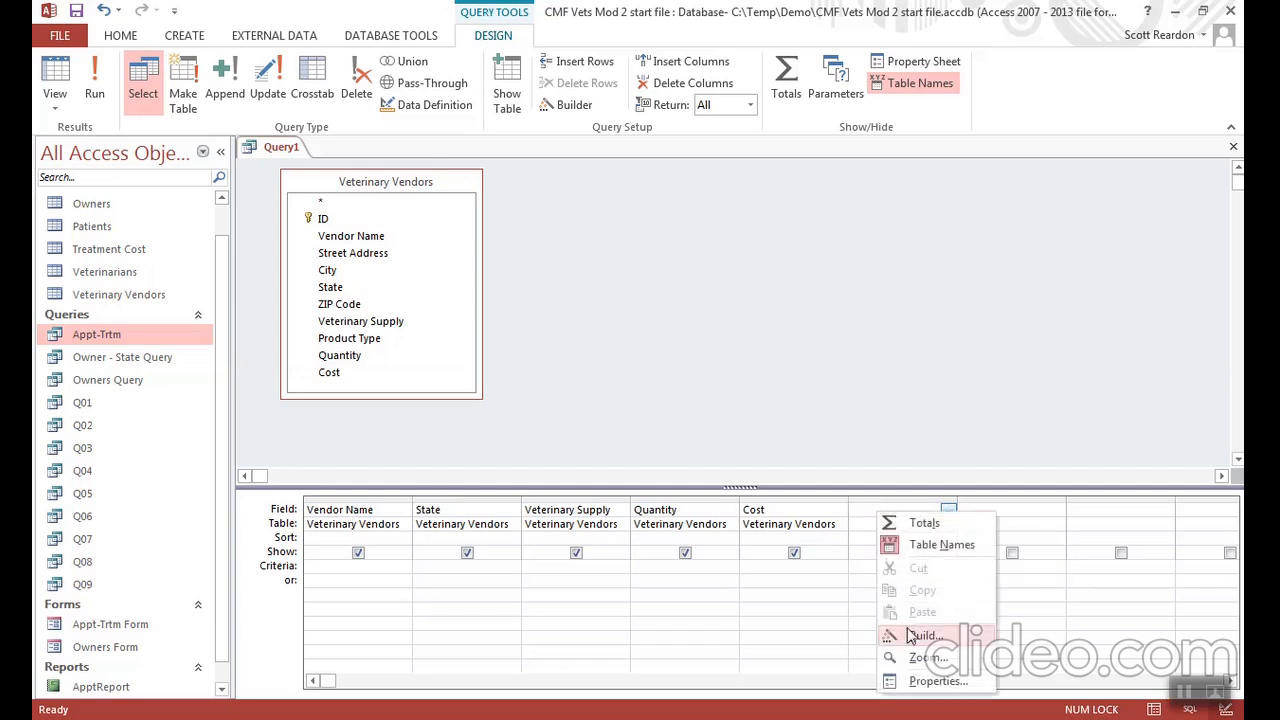
{"action": "left_click", "coordinate": [912, 664]}
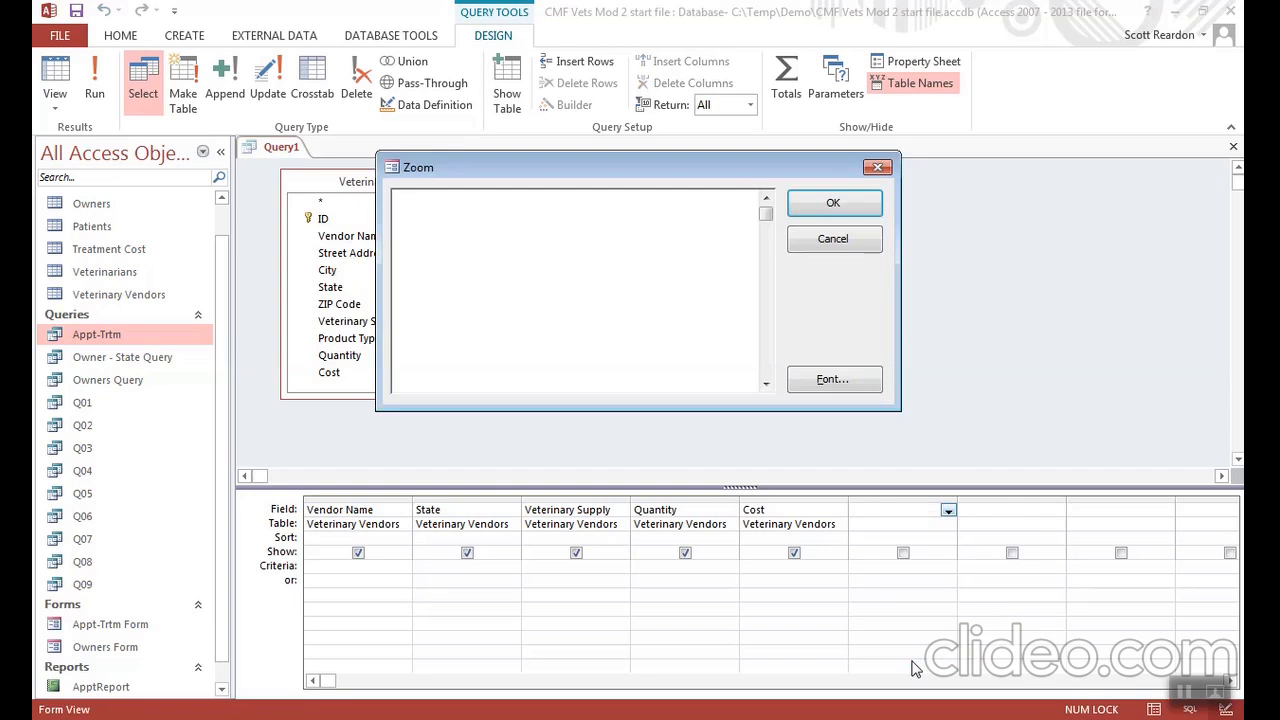
{"action": "type", "text": "Toa"}
{"action": "key", "text": "BackSpace"}
{"action": "type", "text": "tal Cost:"}
{"action": "type", "text": "["}
{"action": "left_click_drag", "start_coordinate": [686, 163], "coordinate": [812, 166]}
{"action": "type", "text": "Q"}
{"action": "key", "text": "BackSpace"}
{"action": "type", "text": "Quantity"}
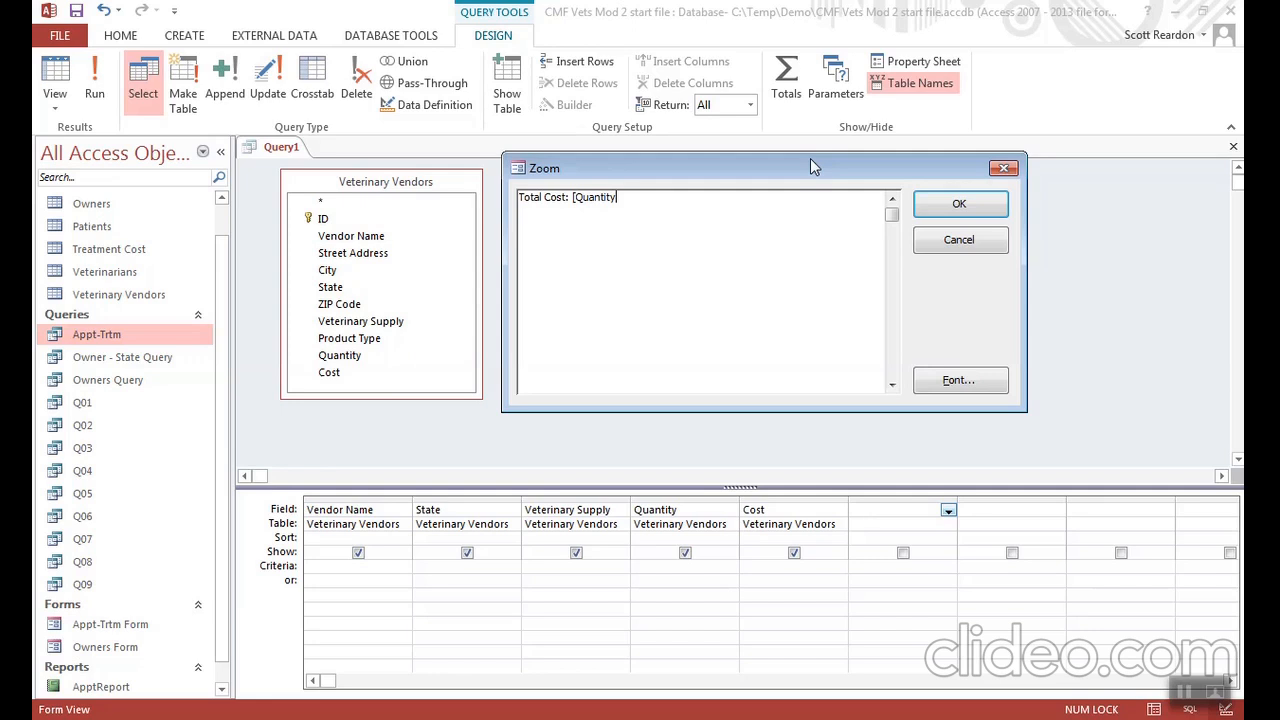
{"action": "type", "text": "]"}
{"action": "type", "text": "*"}
{"action": "type", "text": "["}
{"action": "type", "text": "Cost"}
{"action": "type", "text": "]"}
{"action": "key", "text": "BackSpace"}
{"action": "type", "text": "]"}
{"action": "left_click", "coordinate": [959, 203]}
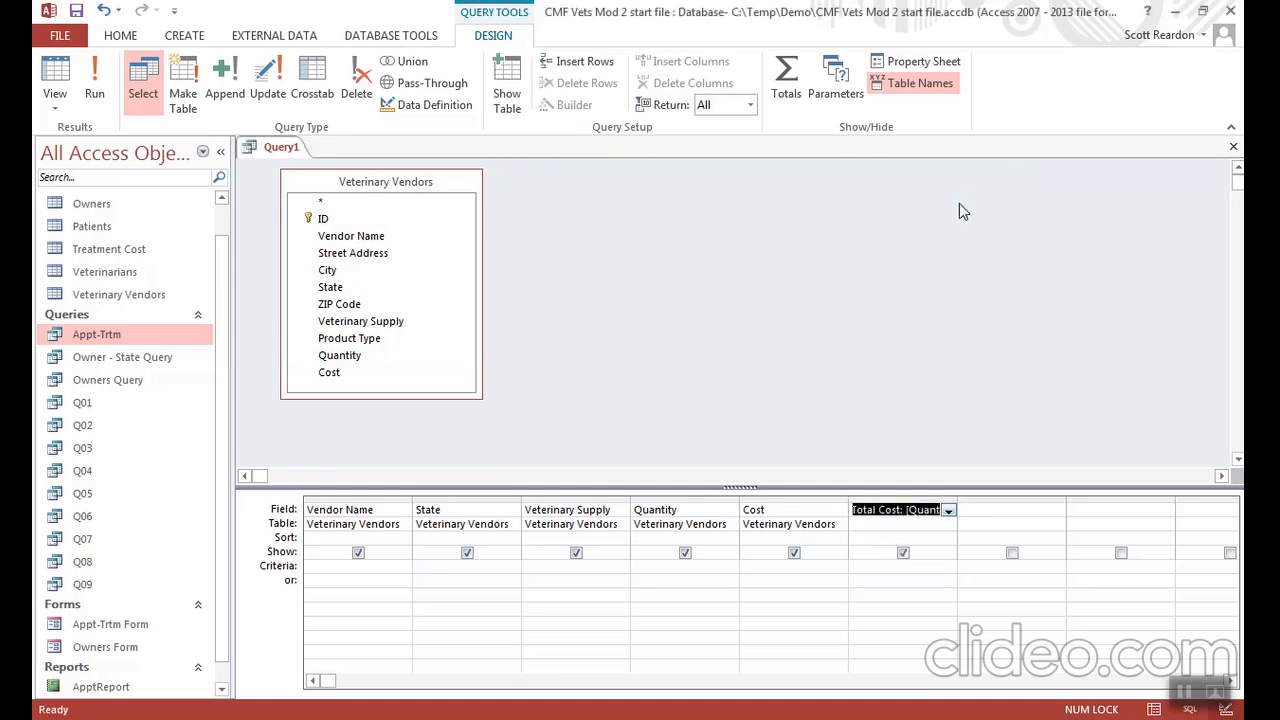
{"action": "left_click", "coordinate": [96, 88]}
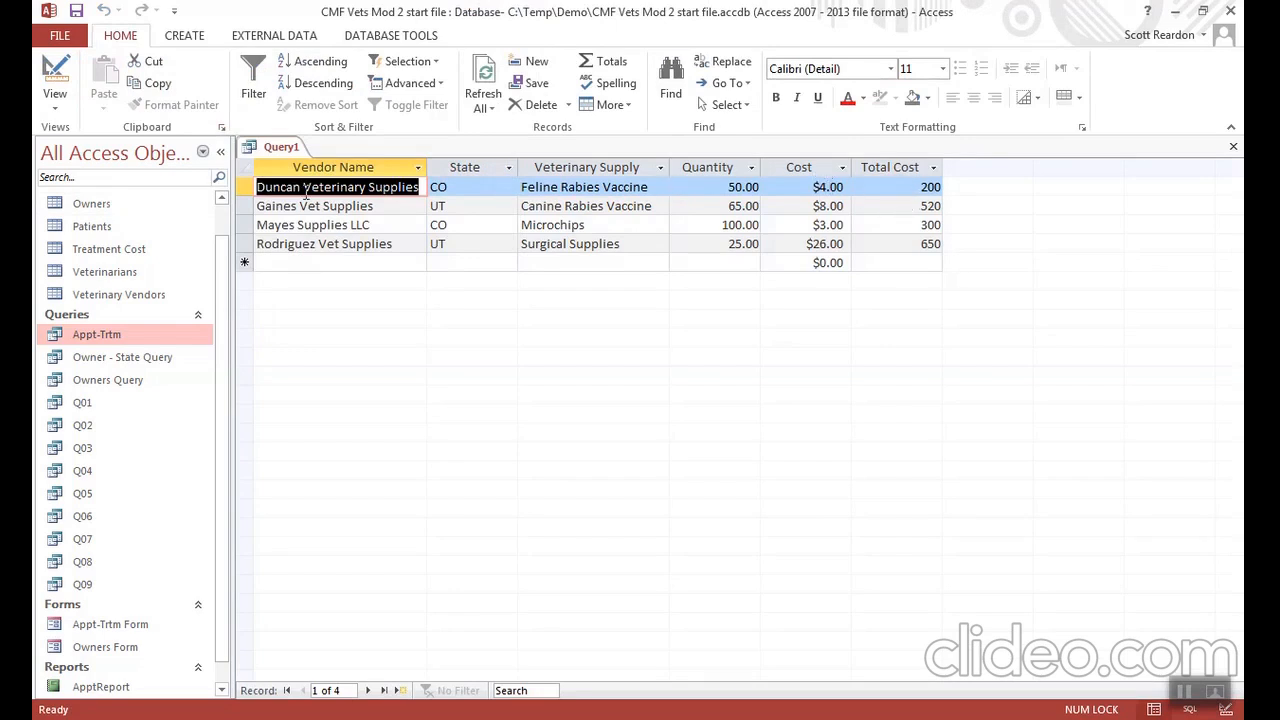
- Return to the query design and set the calculated Total Cost field's format to Currency
{"action": "left_click", "coordinate": [55, 82]}
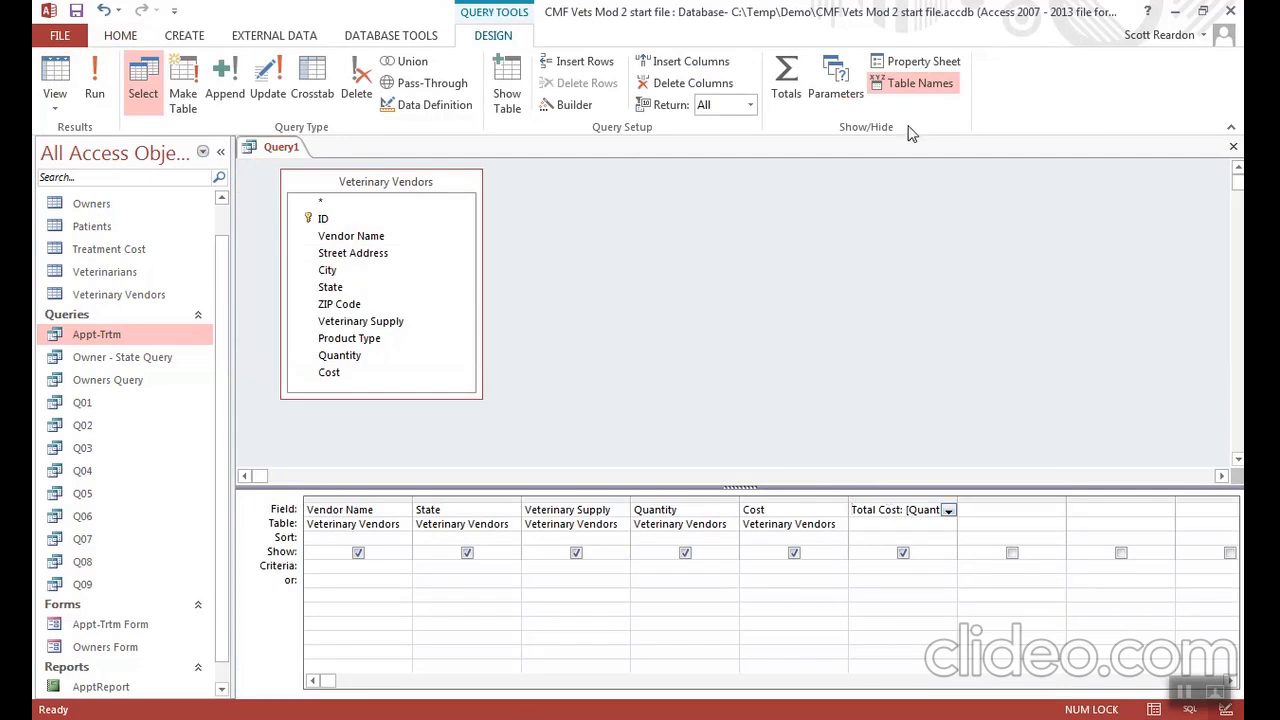
{"action": "left_click", "coordinate": [916, 66]}
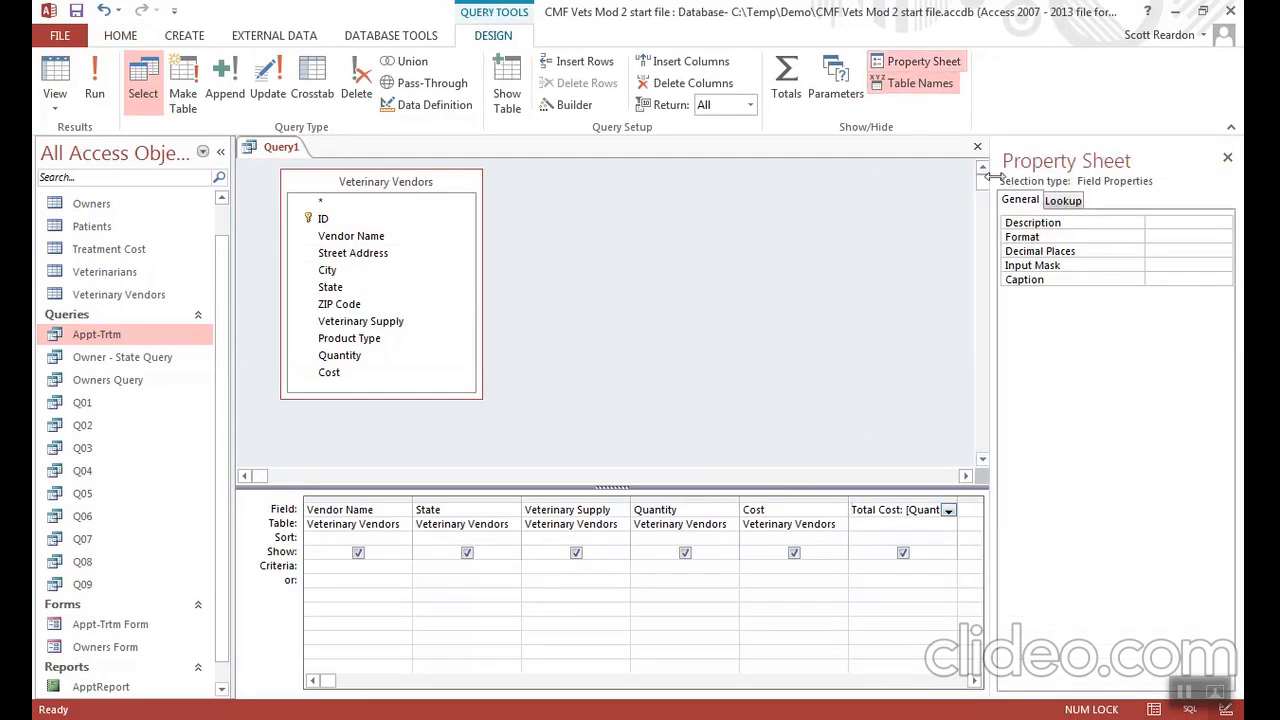
{"action": "left_click", "coordinate": [1157, 235]}
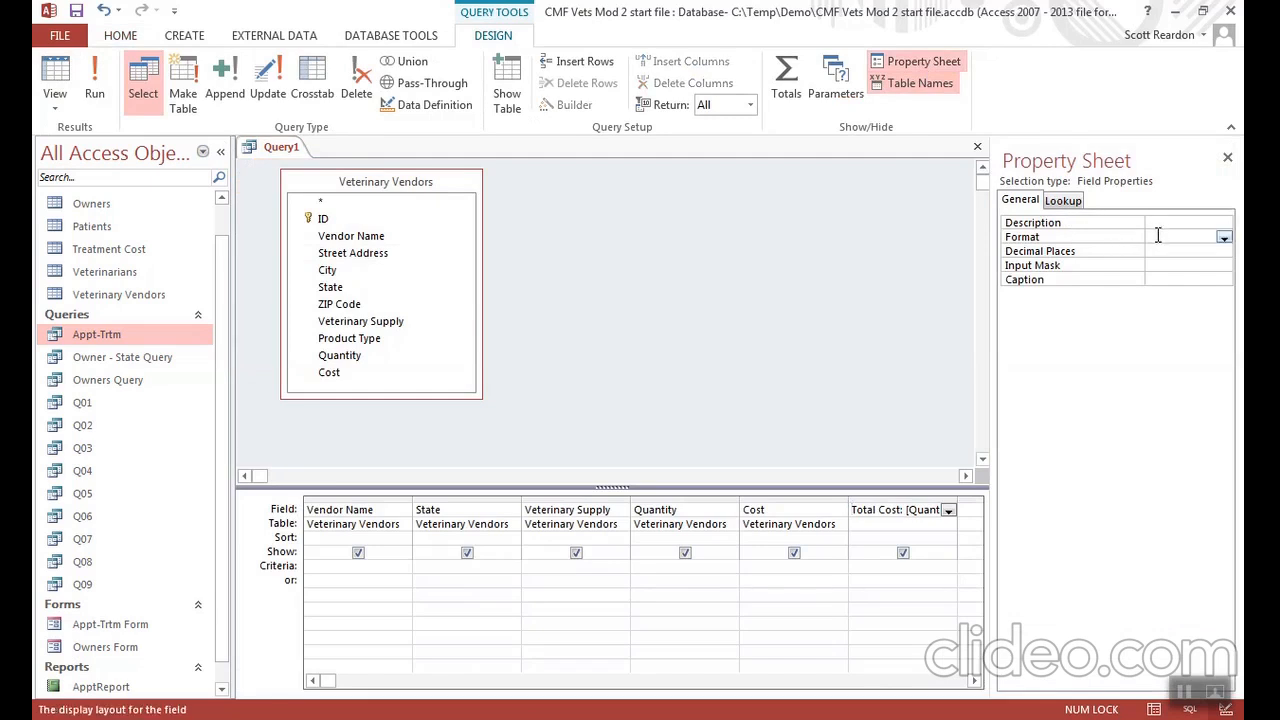
{"action": "left_click", "coordinate": [1224, 238]}
{"action": "left_click", "coordinate": [1193, 263]}
{"action": "left_click", "coordinate": [1229, 157]}
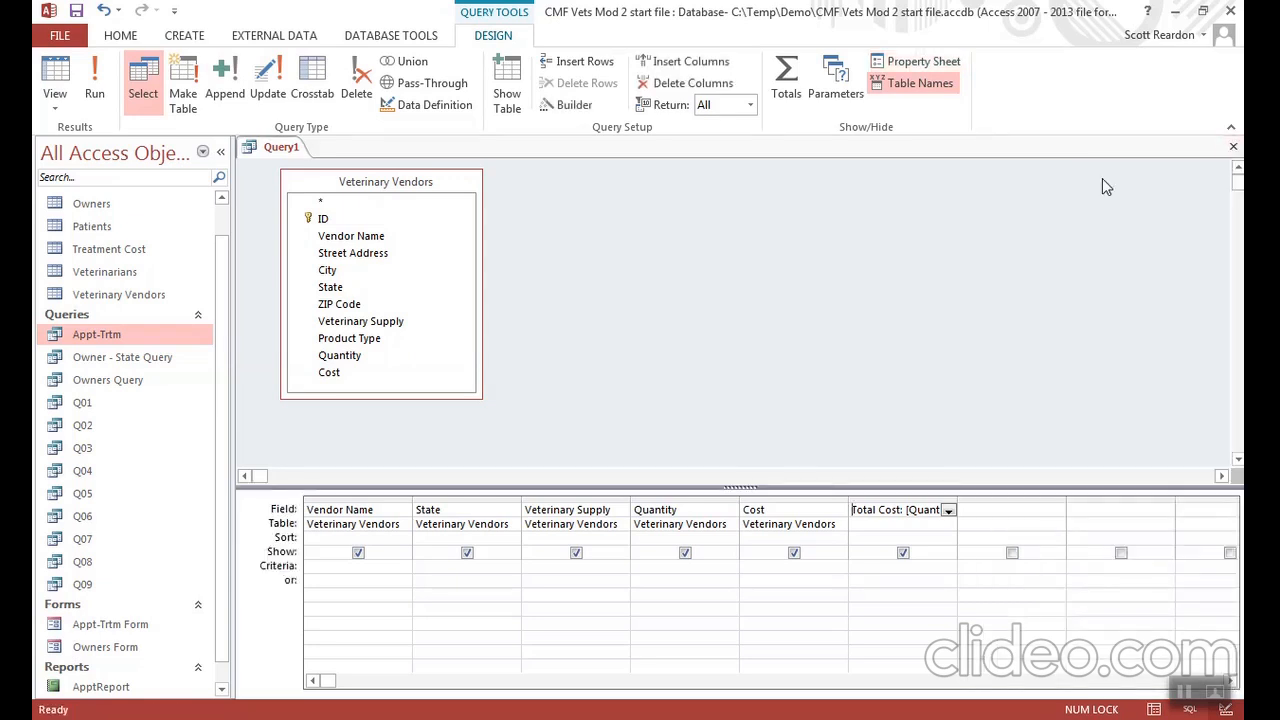
- Give the Quantity field in the query grid the caption Vendor Quantity
{"action": "left_click", "coordinate": [670, 510]}
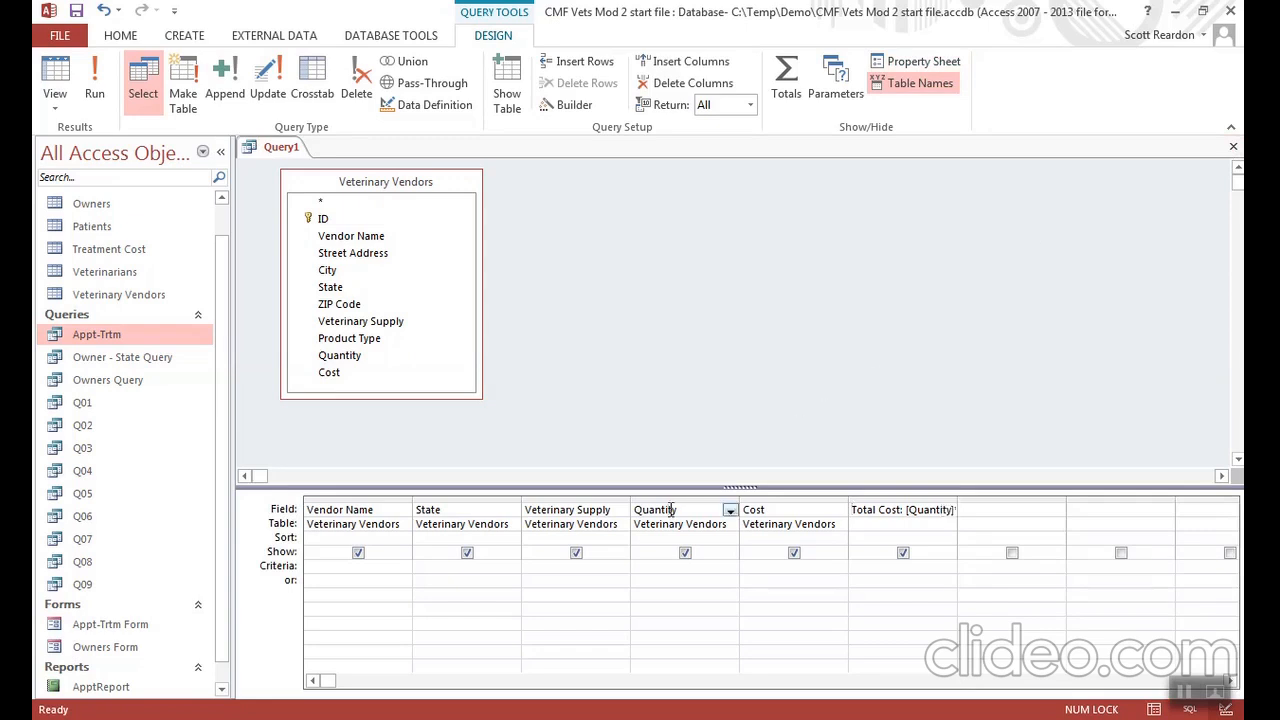
{"action": "left_click", "coordinate": [923, 64]}
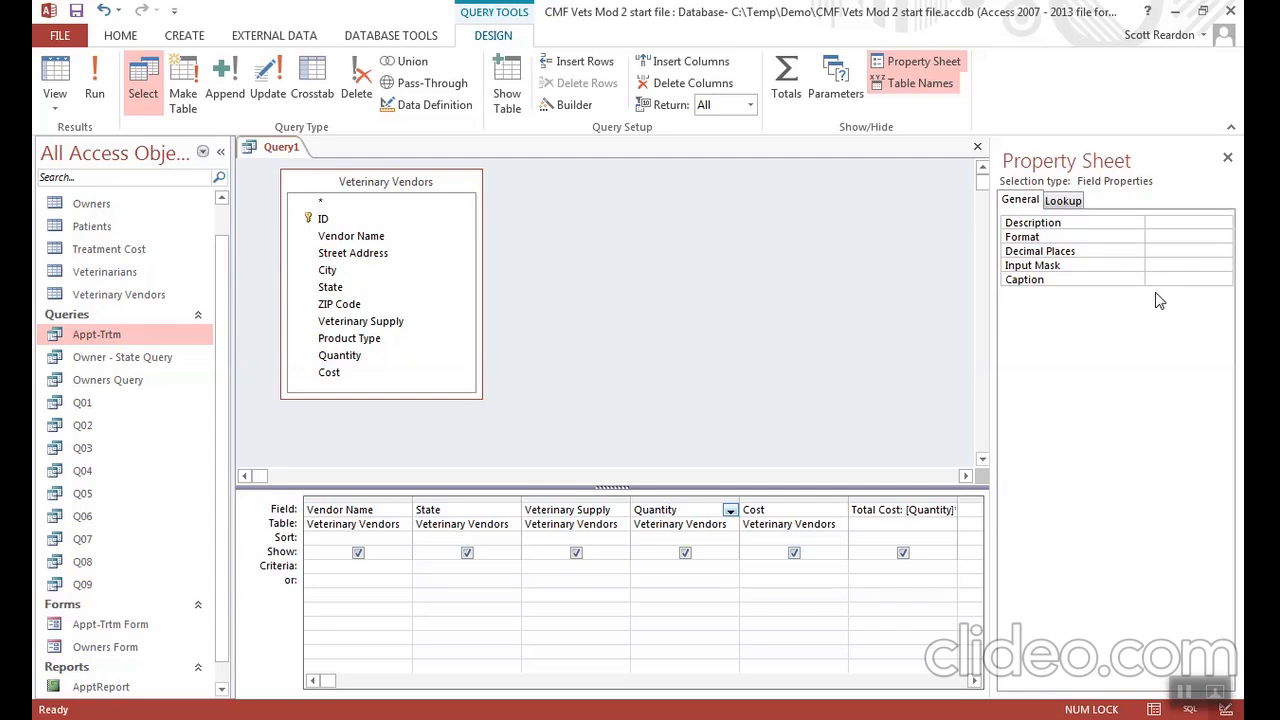
{"action": "left_click", "coordinate": [1155, 268]}
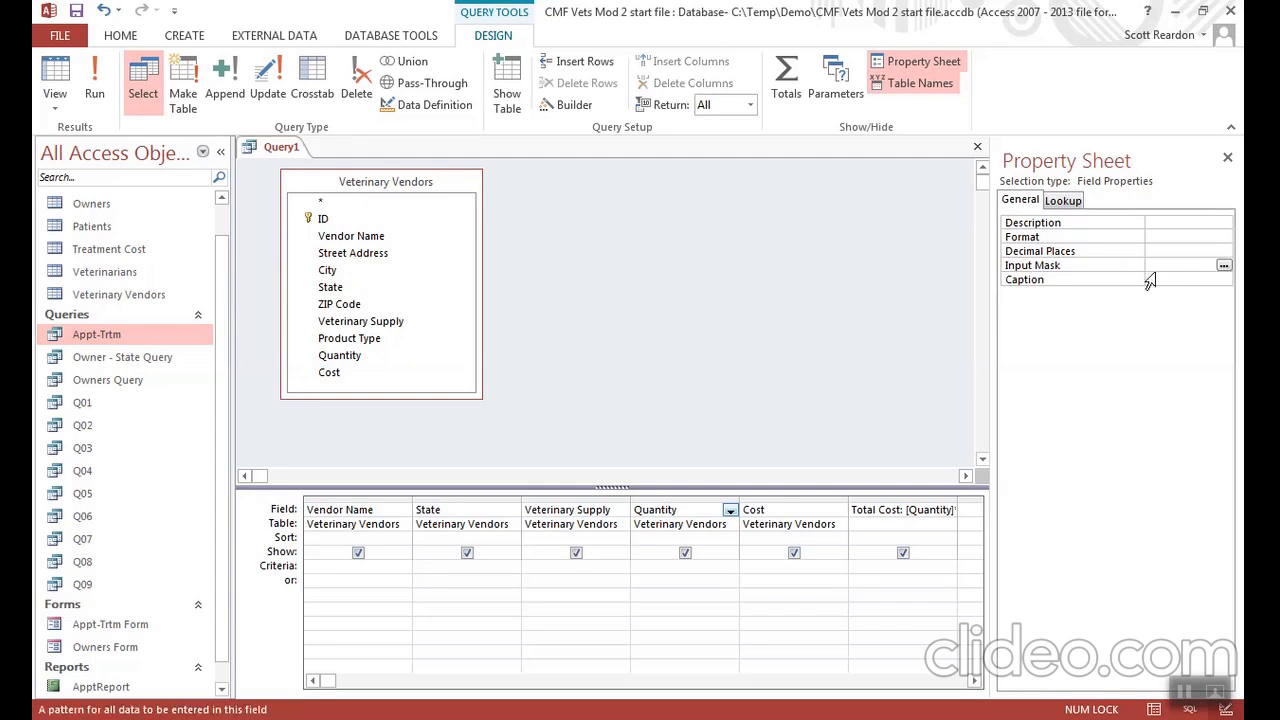
{"action": "left_click", "coordinate": [1156, 279]}
{"action": "type", "text": "Vendor QUa"}
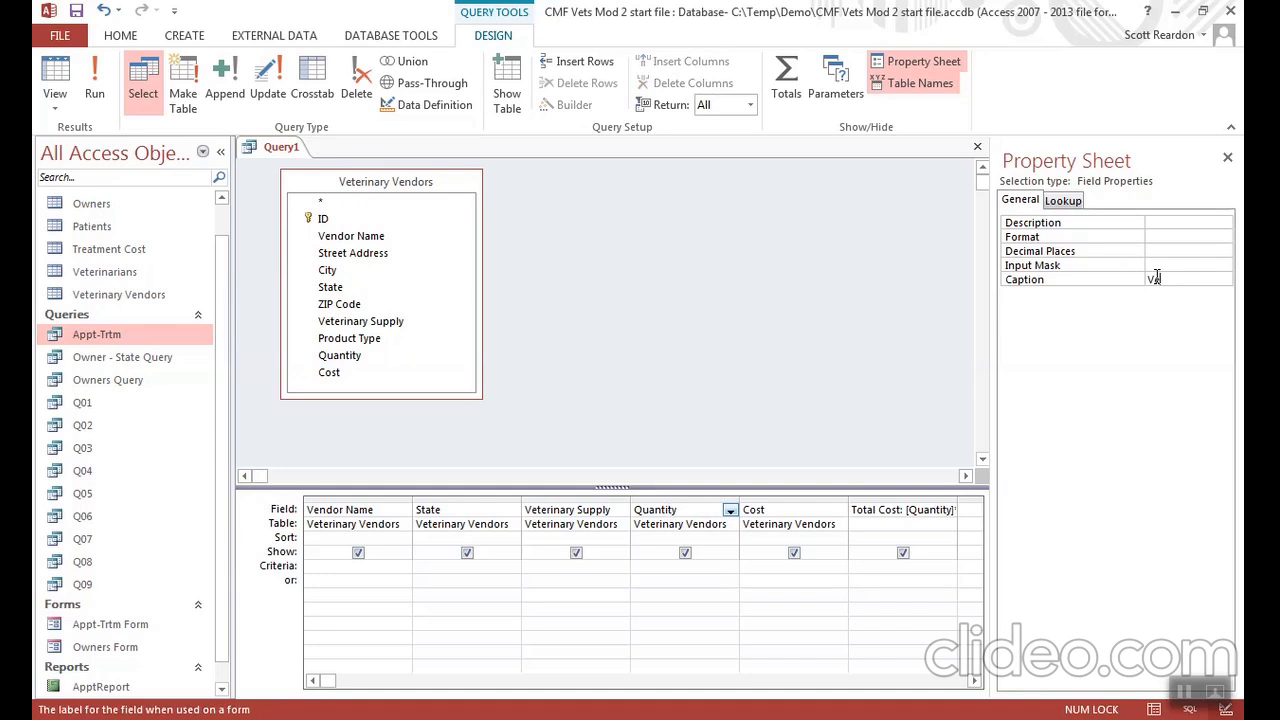
{"action": "key", "text": "BackSpace"}
{"action": "key", "text": "BackSpace"}
{"action": "type", "text": "uantity"}
- Give the Cost field the caption Vendor Cost and run the query
{"action": "left_click", "coordinate": [797, 510]}
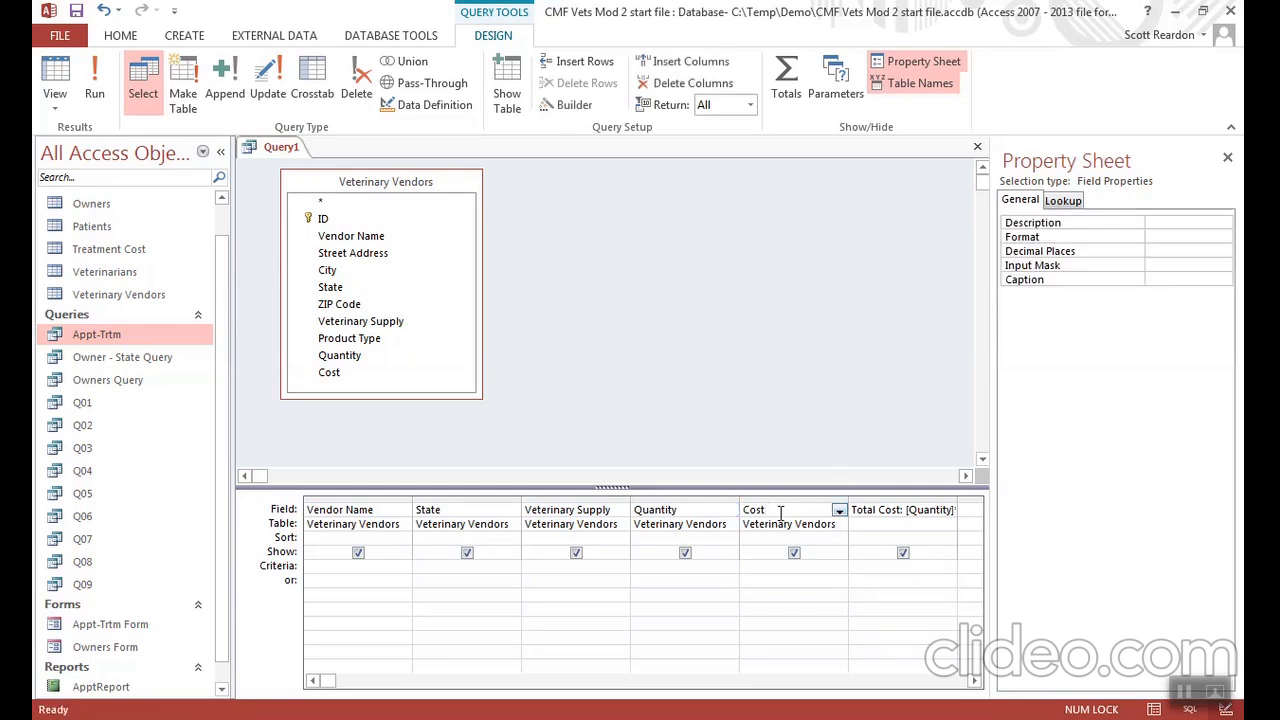
{"action": "left_click", "coordinate": [1152, 278]}
{"action": "type", "text": "Vendor Cost"}
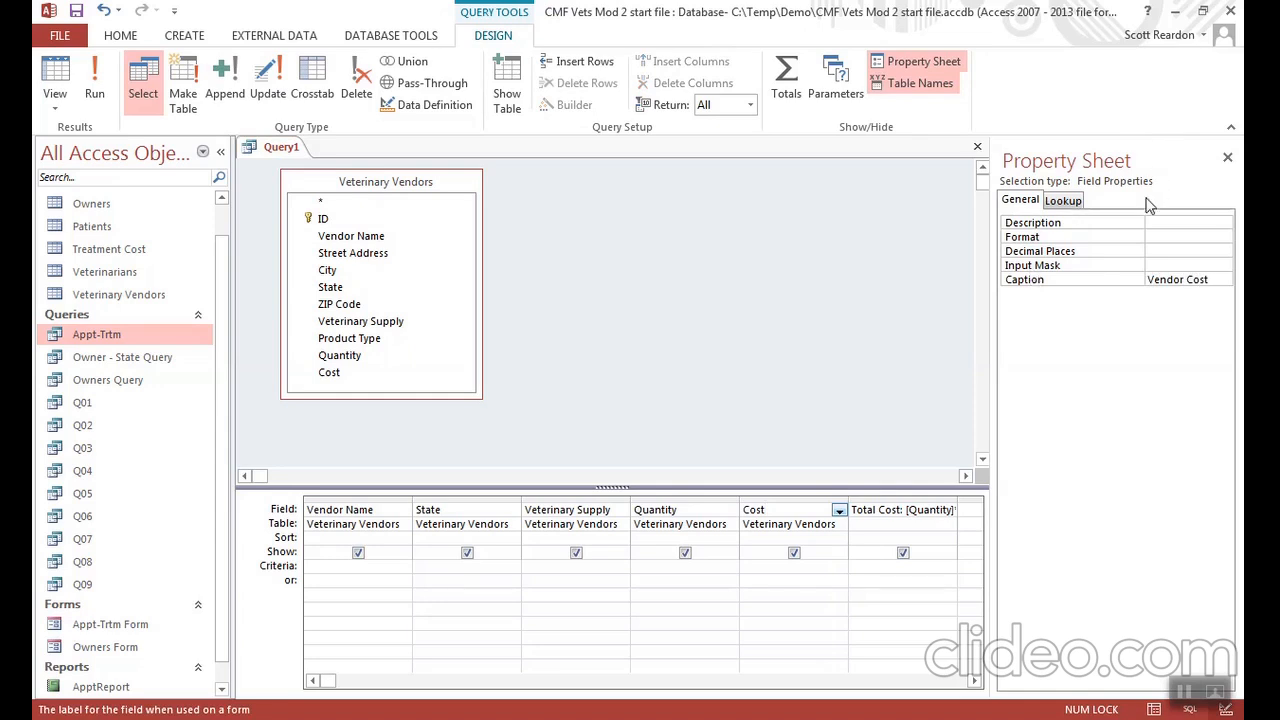
{"action": "left_click", "coordinate": [1228, 157]}
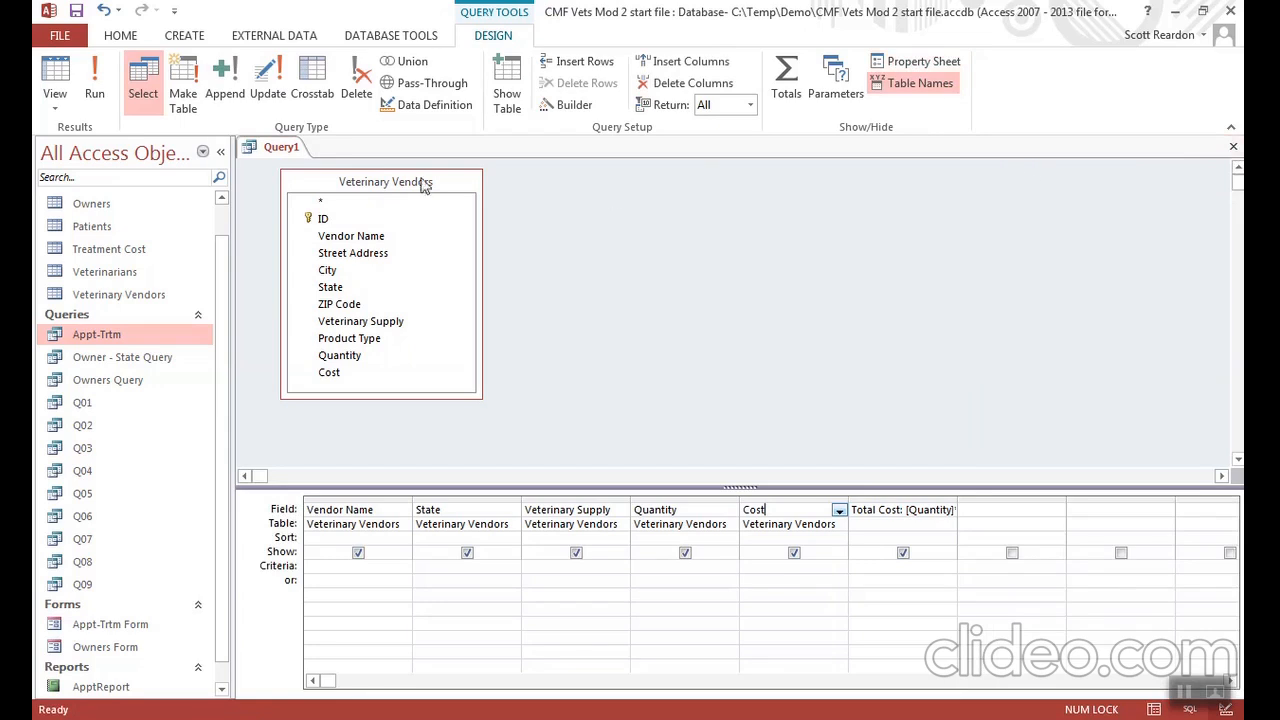
{"action": "left_click", "coordinate": [95, 93]}
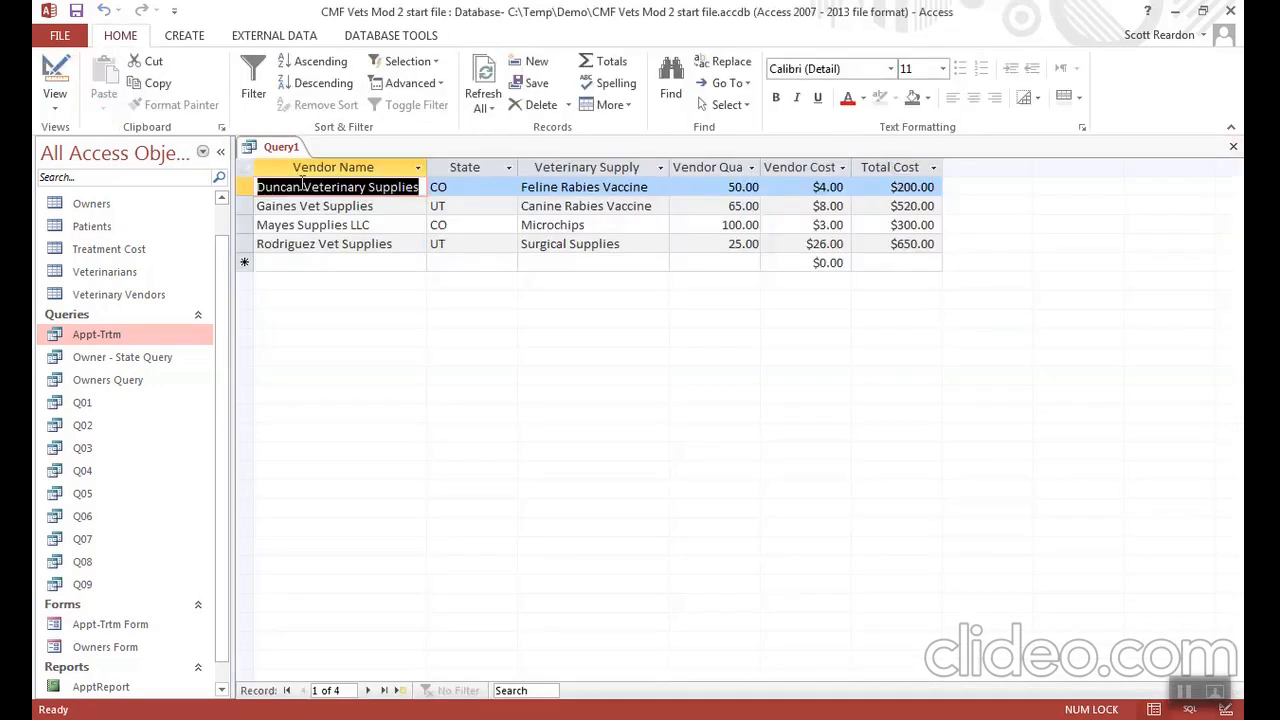
- Fit the Vendor Quantity column to its heading, then save the query as Q10 and close it
{"action": "double_click", "coordinate": [760, 167]}
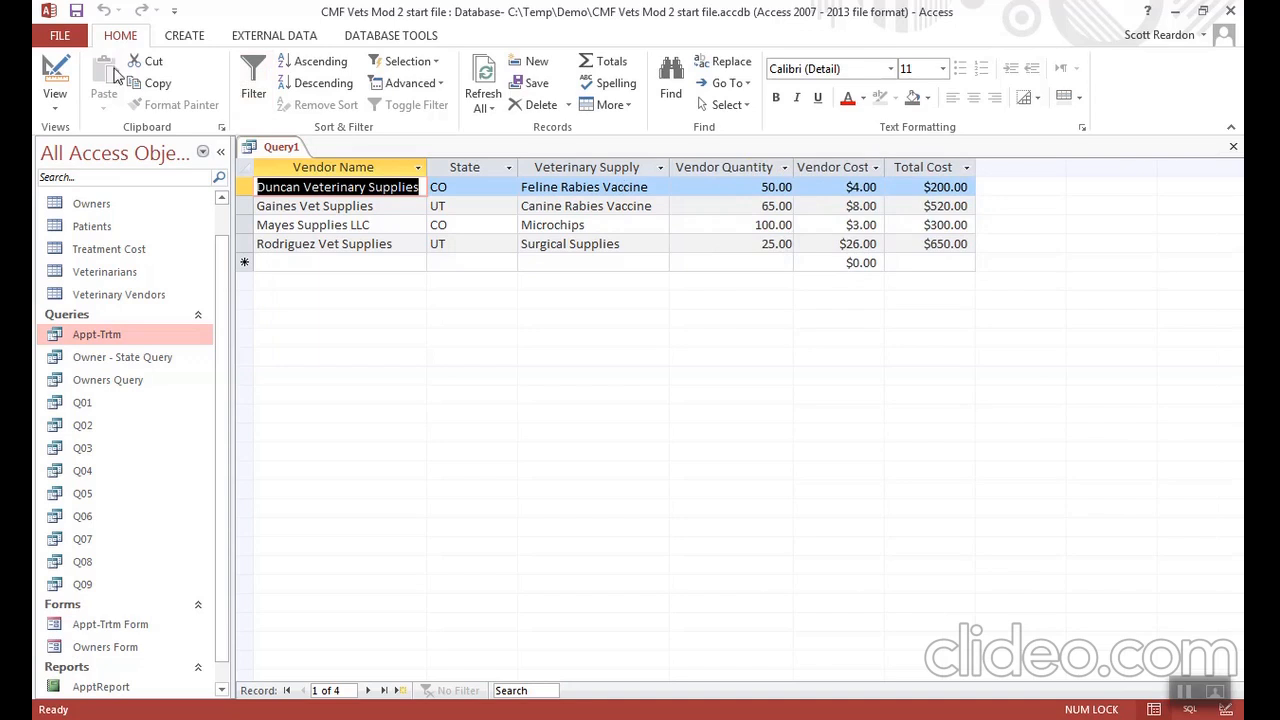
{"action": "left_click", "coordinate": [62, 38]}
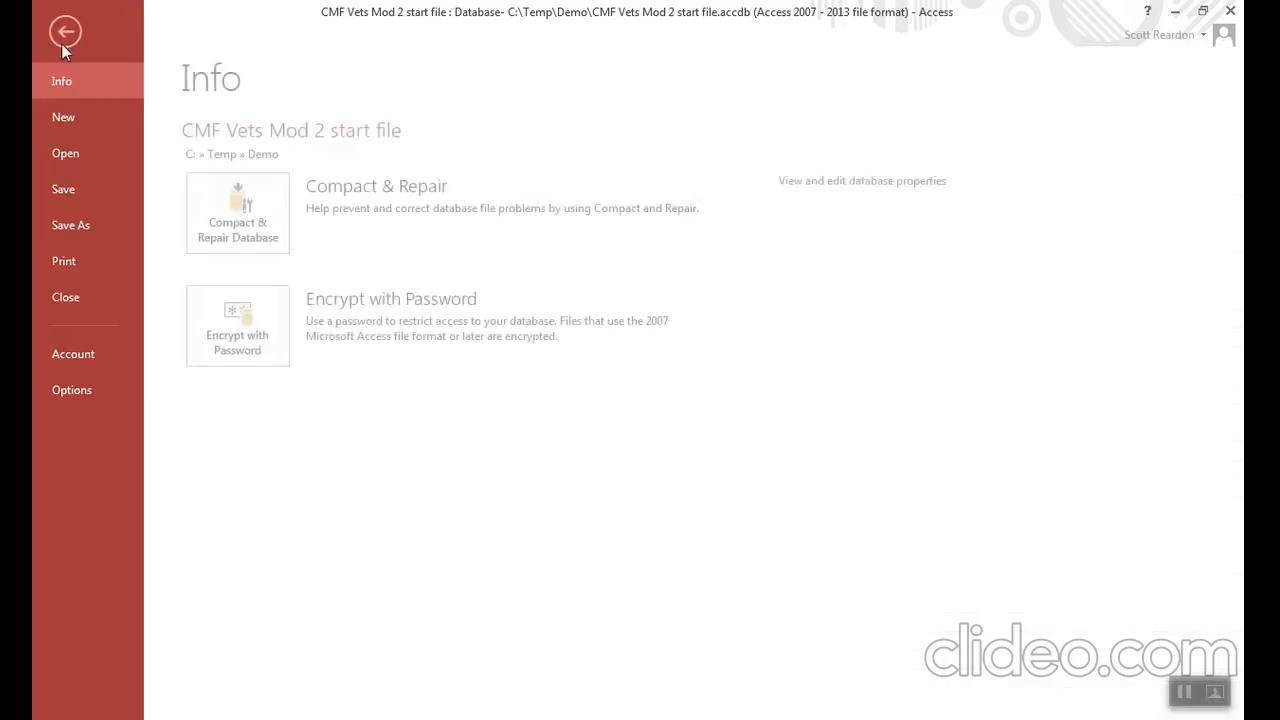
{"action": "left_click", "coordinate": [79, 225]}
{"action": "left_click", "coordinate": [246, 233]}
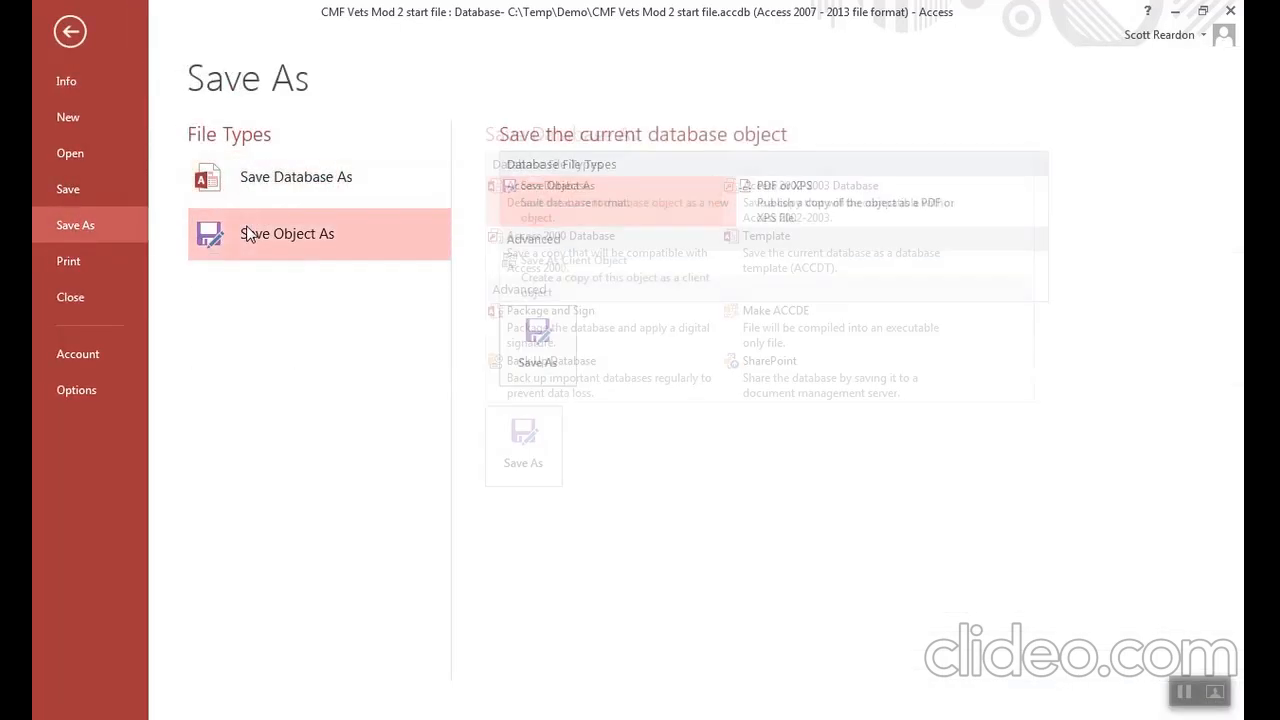
{"action": "left_click", "coordinate": [520, 343]}
{"action": "type", "text": "Q10"}
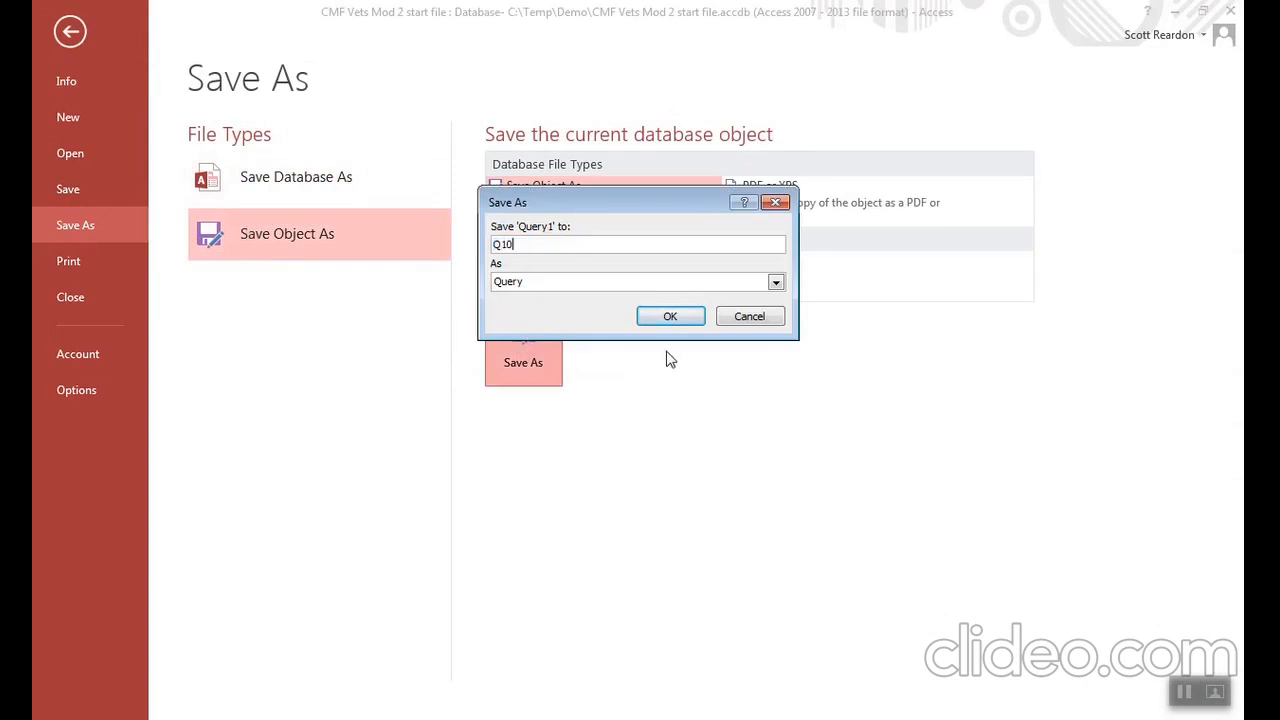
{"action": "left_click", "coordinate": [669, 317]}
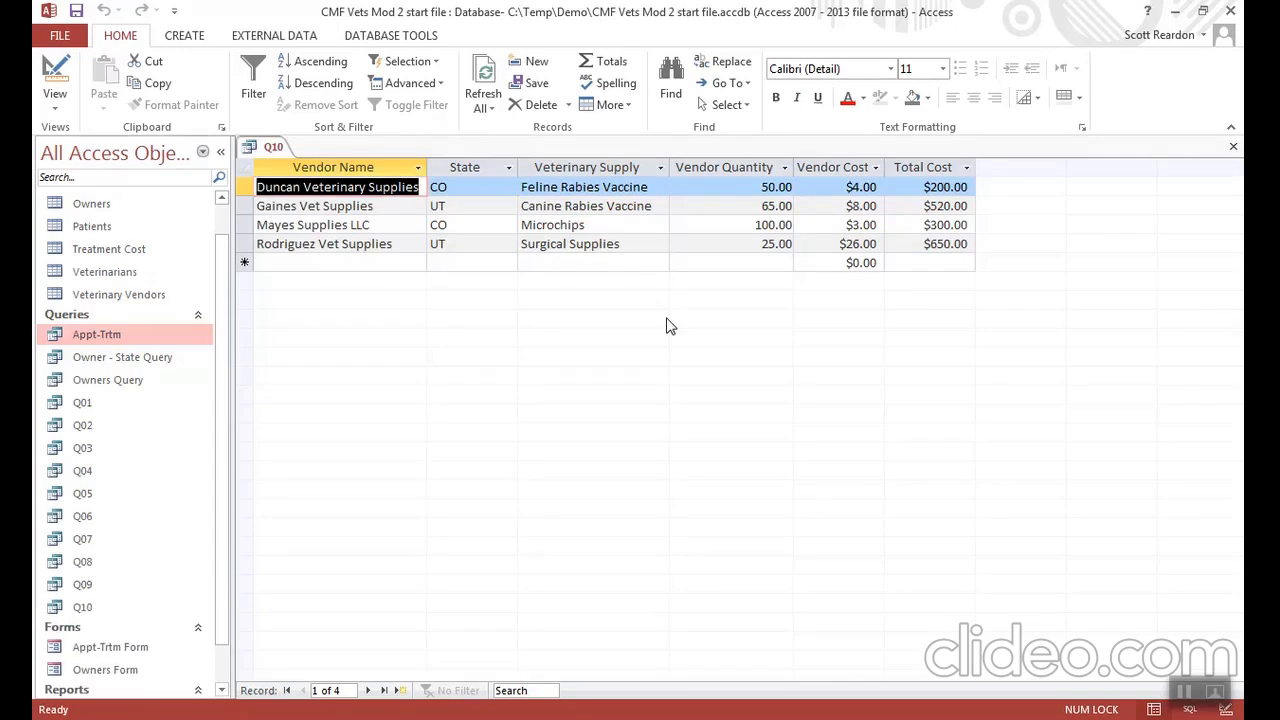
{"action": "left_click", "coordinate": [1230, 151]}
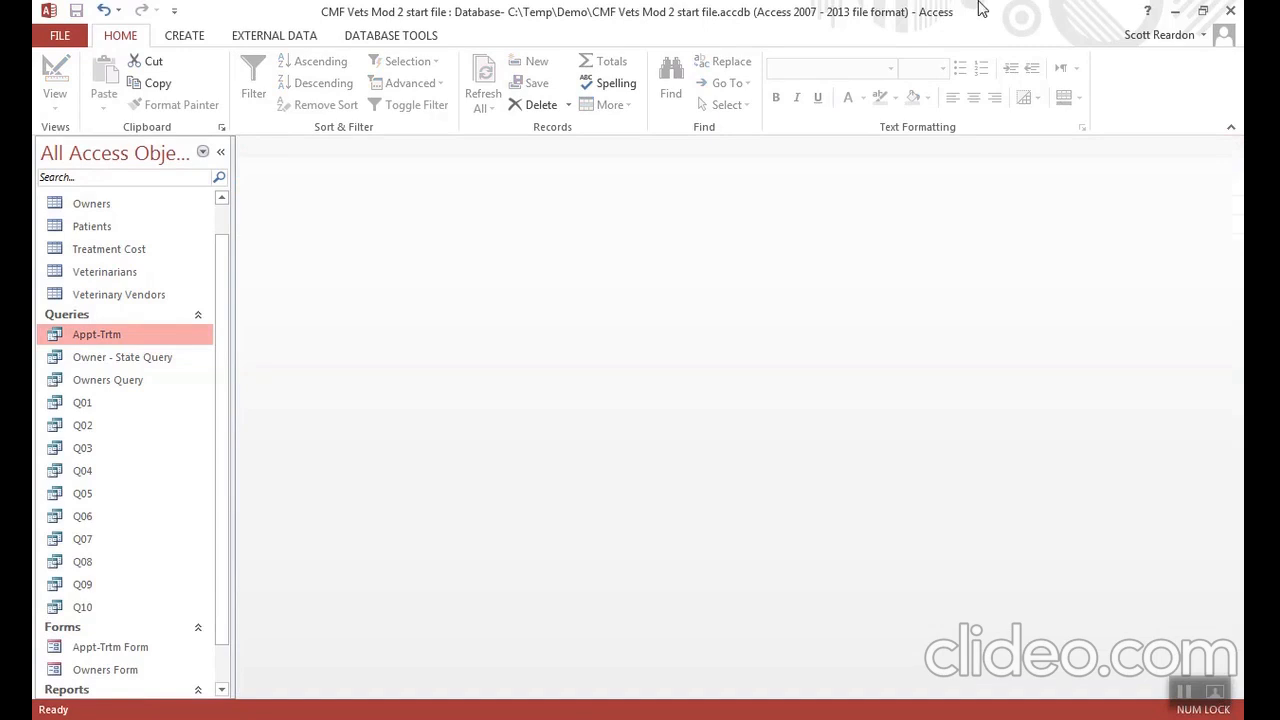
- Start a new query design with the Veterinary Vendors table and show the Total row in the grid
{"action": "left_click", "coordinate": [185, 36]}
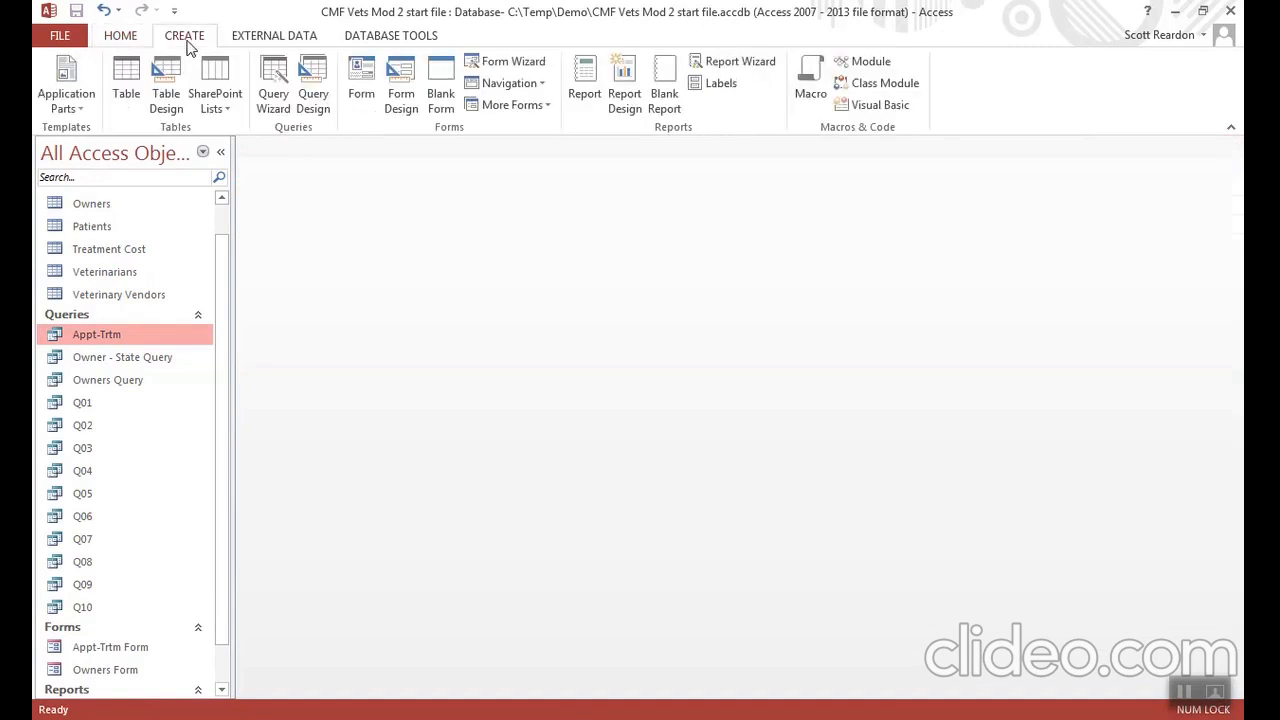
{"action": "left_click", "coordinate": [313, 85]}
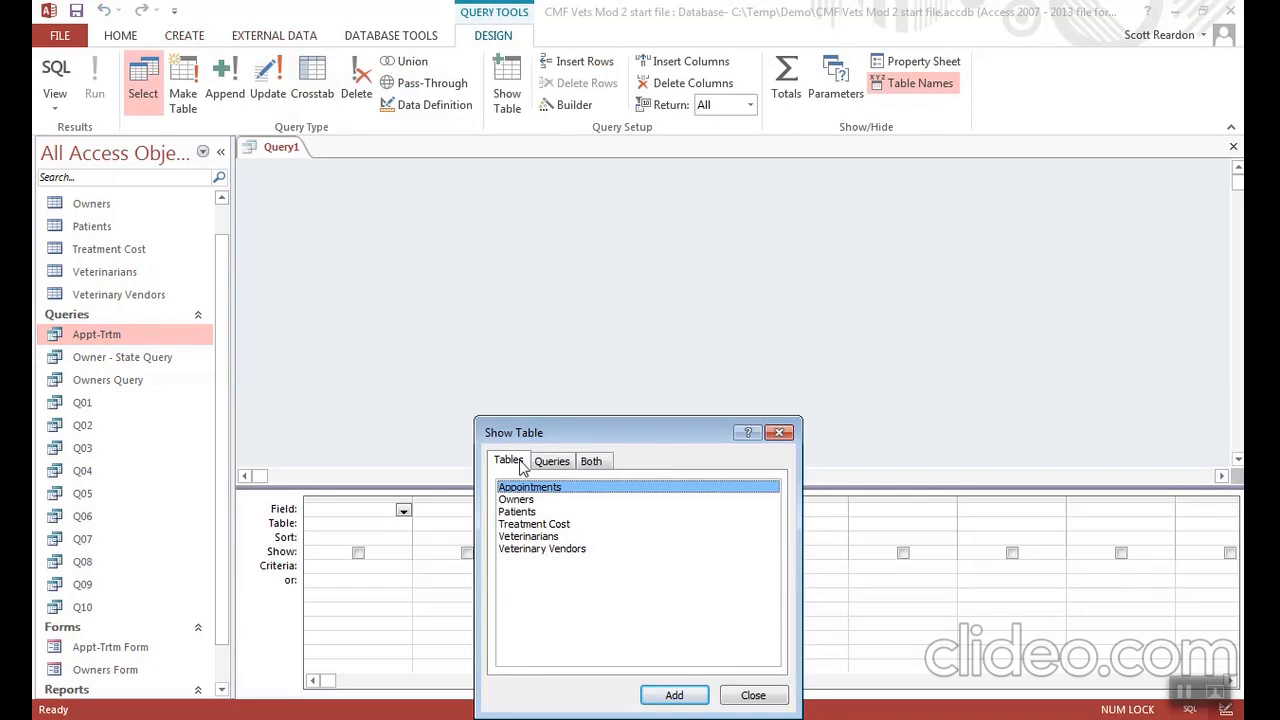
{"action": "double_click", "coordinate": [544, 551]}
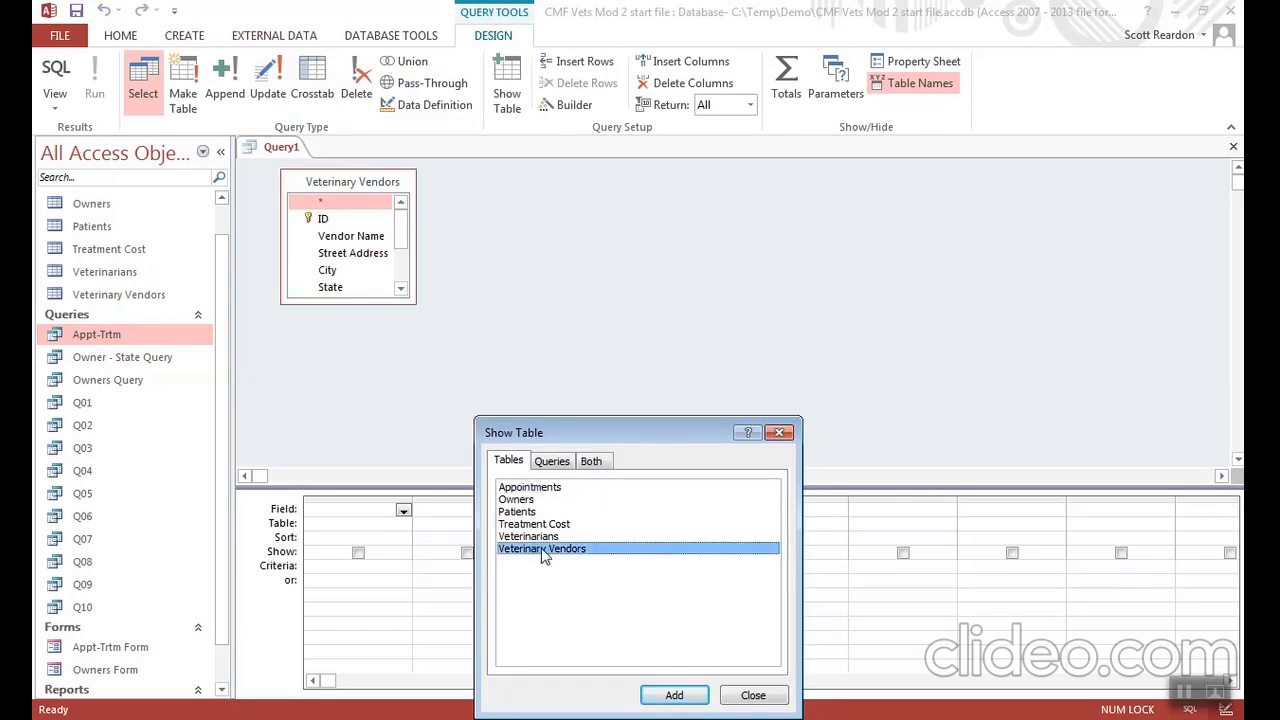
{"action": "left_click", "coordinate": [745, 698]}
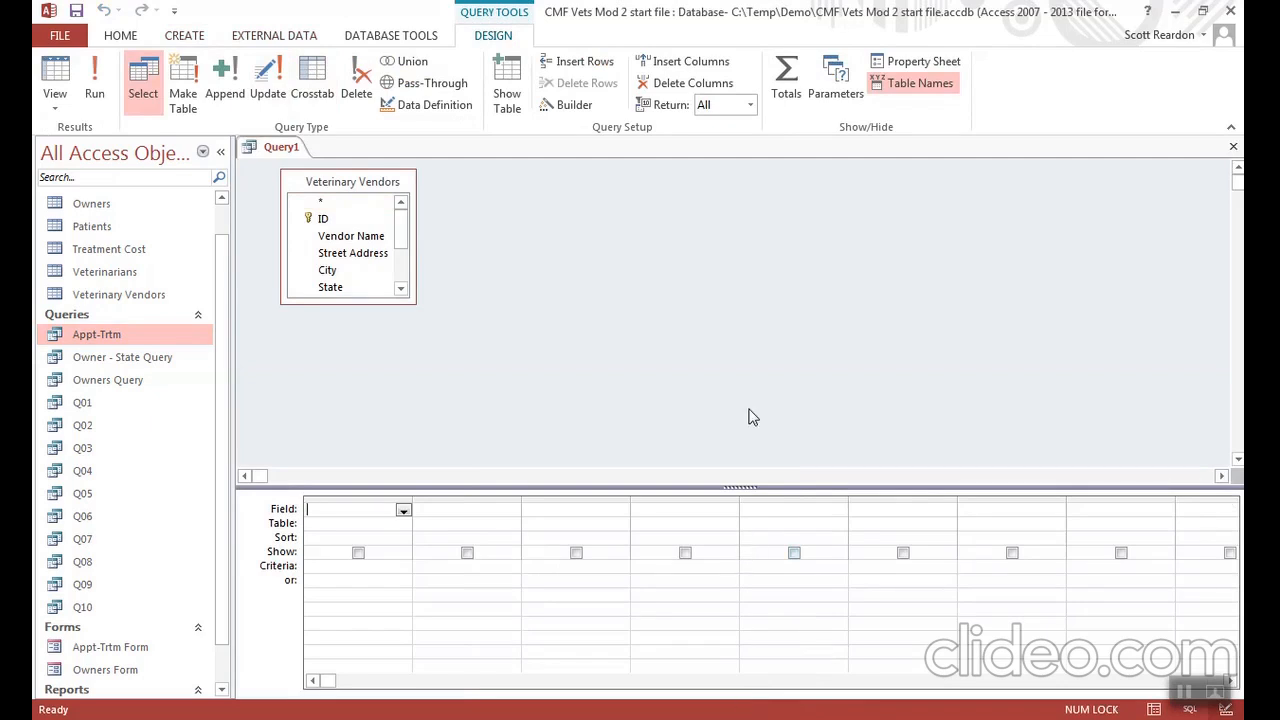
{"action": "left_click", "coordinate": [786, 82]}
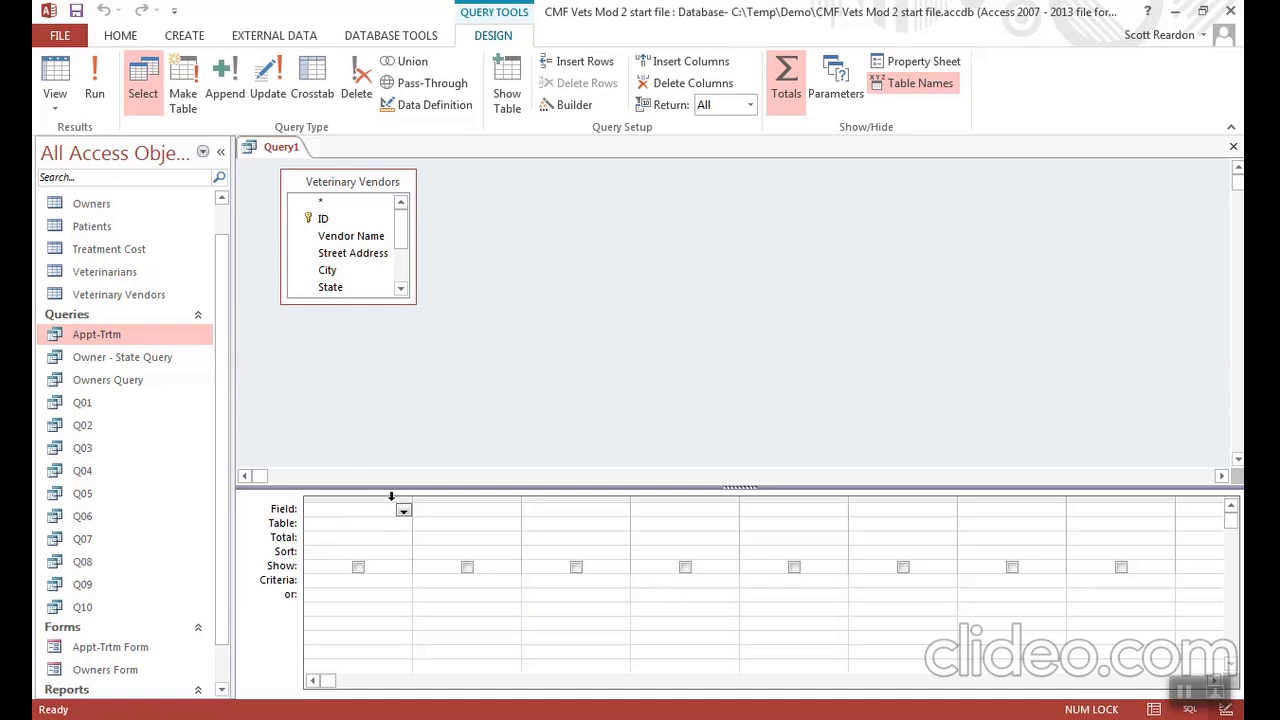
- Add the Cost field with its total set to Avg and run the query
{"action": "left_click", "coordinate": [401, 290]}
{"action": "left_click", "coordinate": [401, 290]}
{"action": "left_click", "coordinate": [401, 290]}
{"action": "left_click", "coordinate": [401, 290]}
{"action": "left_click", "coordinate": [401, 290]}
{"action": "double_click", "coordinate": [337, 289]}
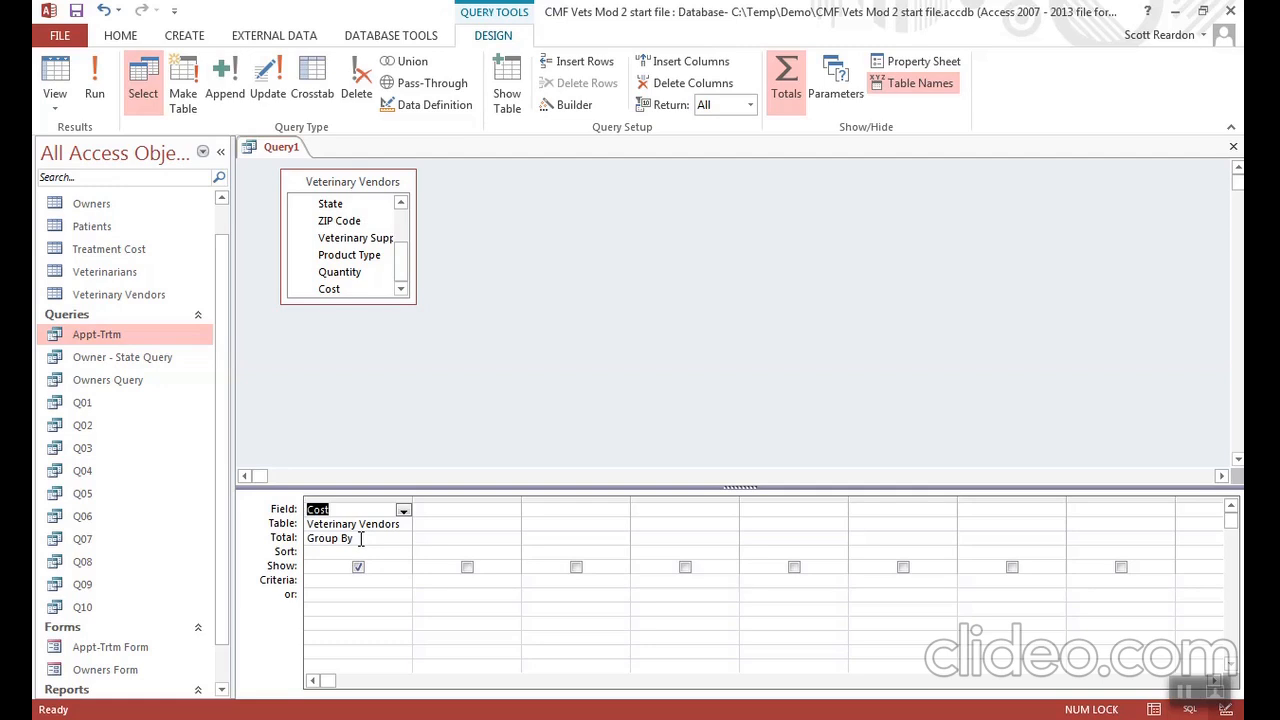
{"action": "left_click", "coordinate": [361, 539]}
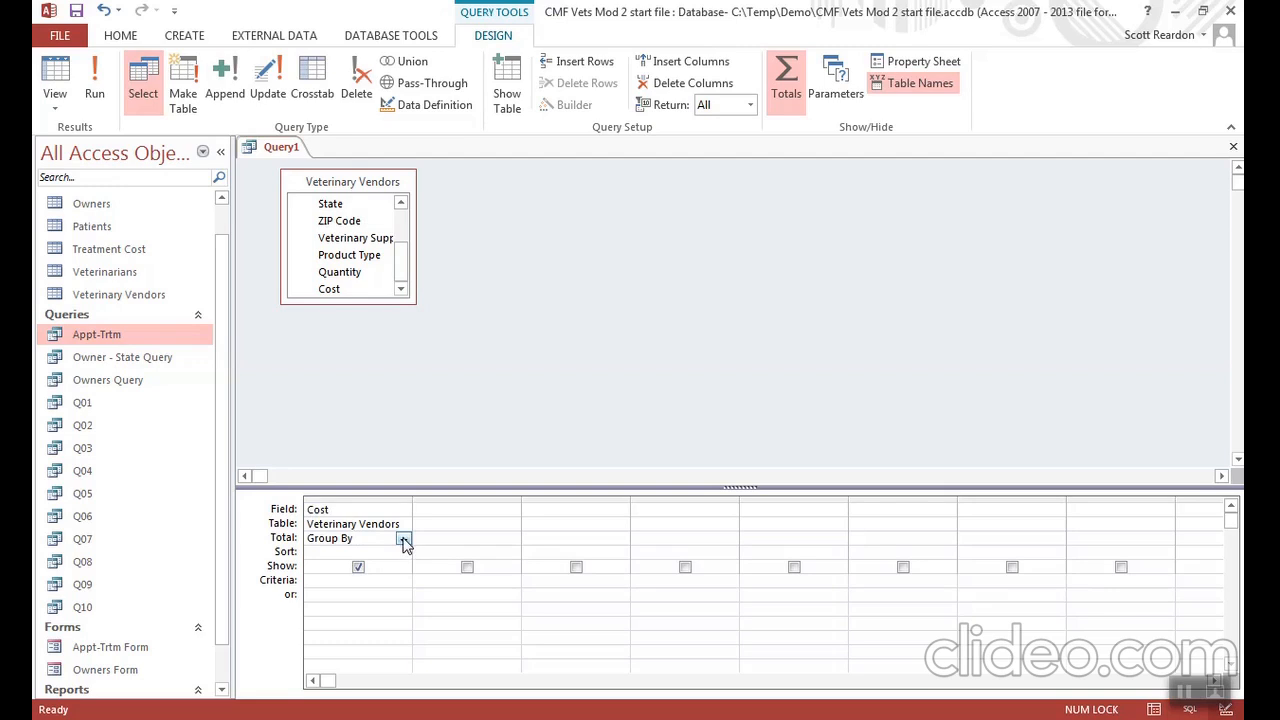
{"action": "left_click", "coordinate": [403, 540]}
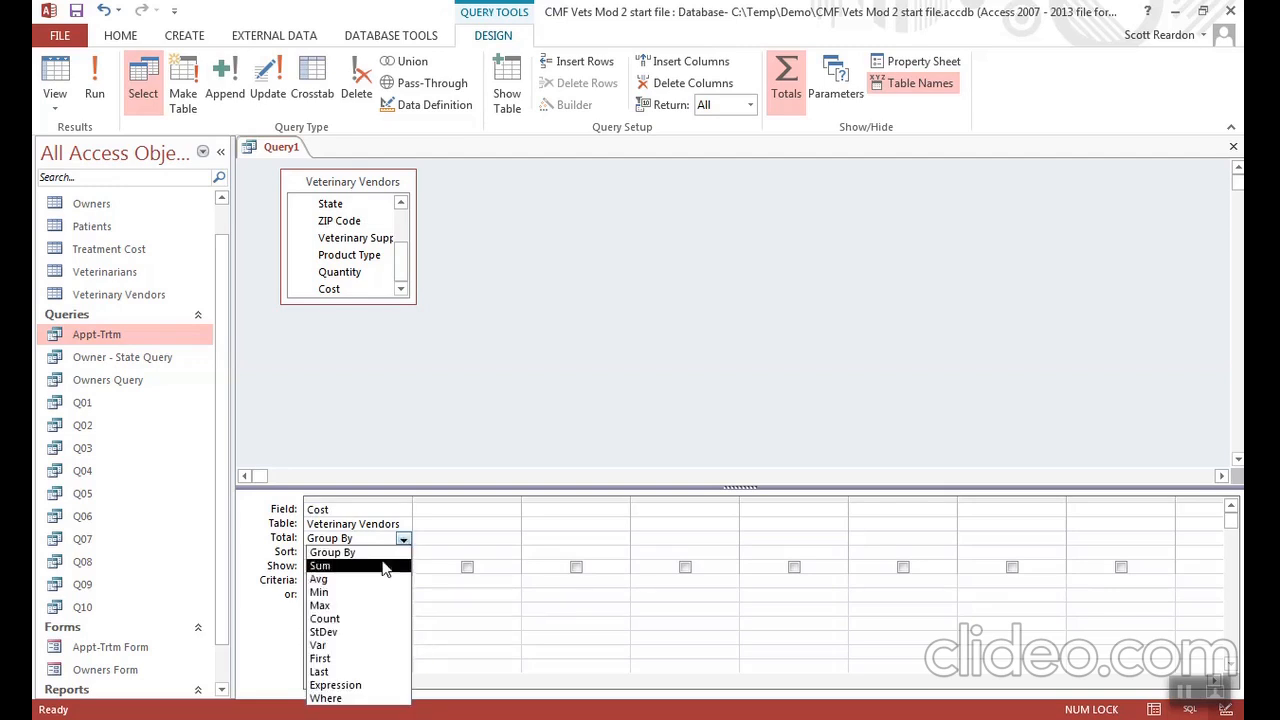
{"action": "left_click", "coordinate": [377, 576]}
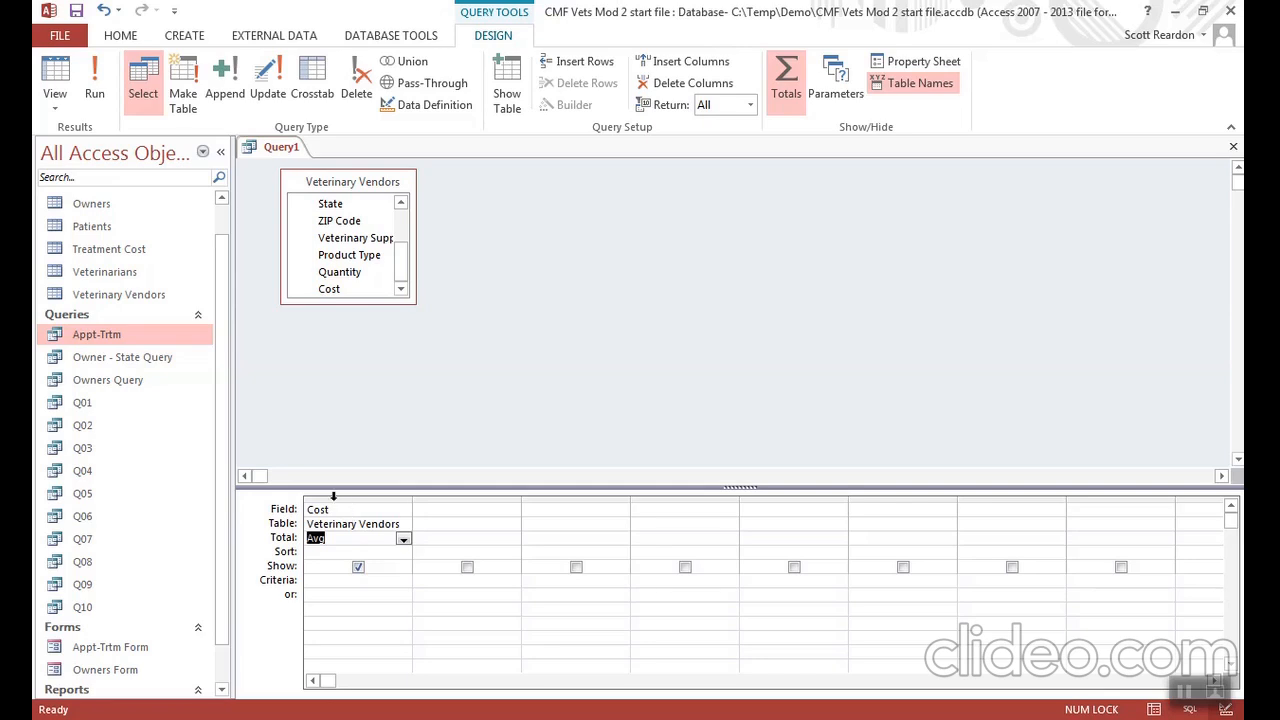
{"action": "left_click", "coordinate": [93, 72]}
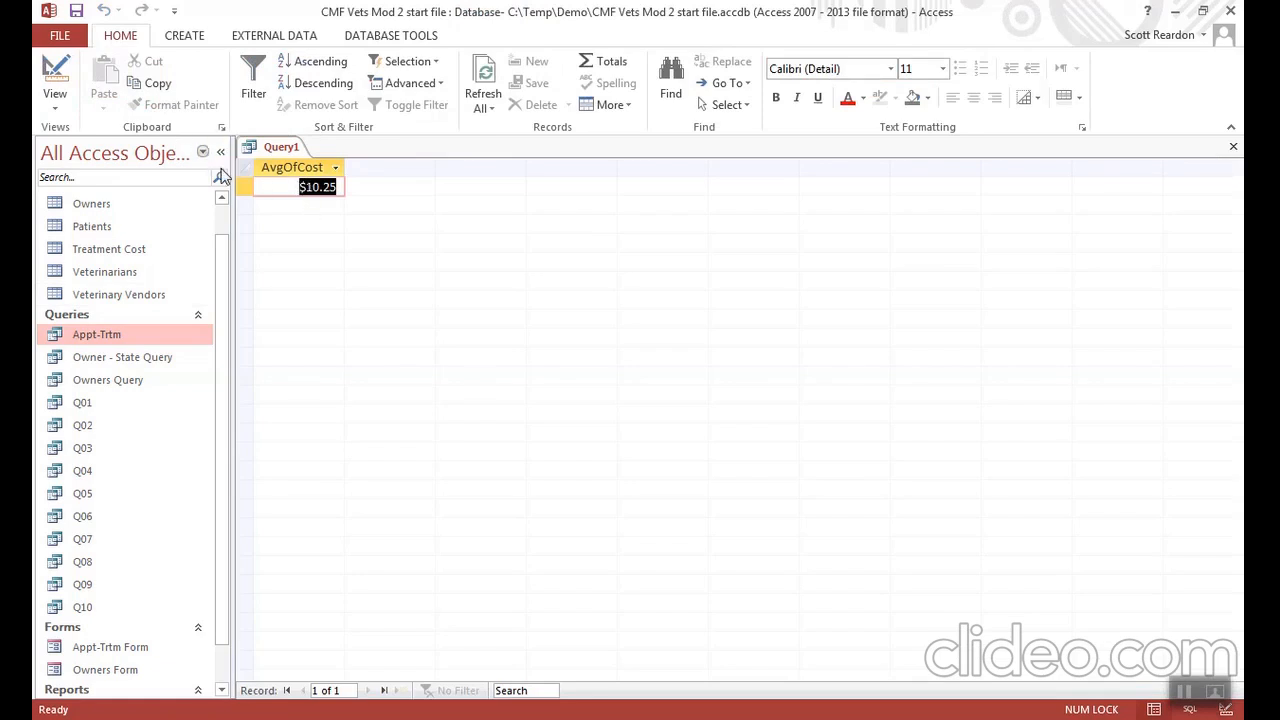
- Return to the query design, add the Vendor Name field and set its total to Where
{"action": "left_click", "coordinate": [56, 72]}
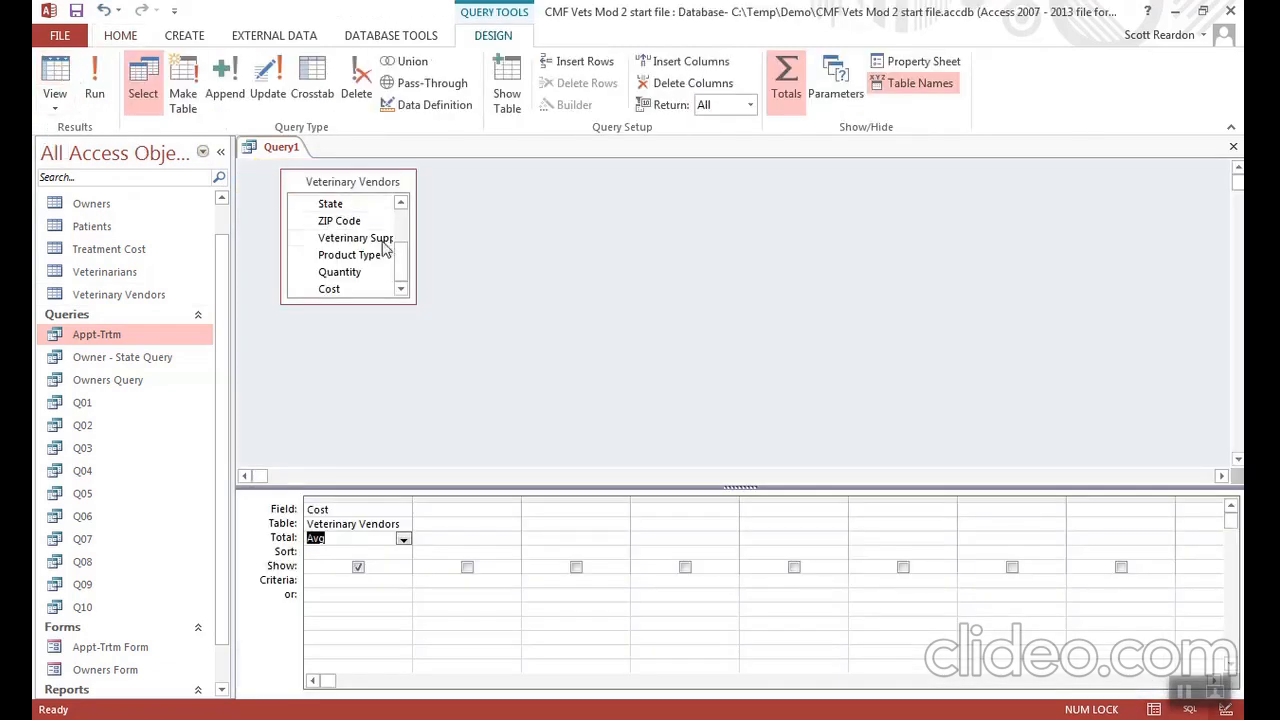
{"action": "left_click_drag", "start_coordinate": [406, 251], "coordinate": [404, 220]}
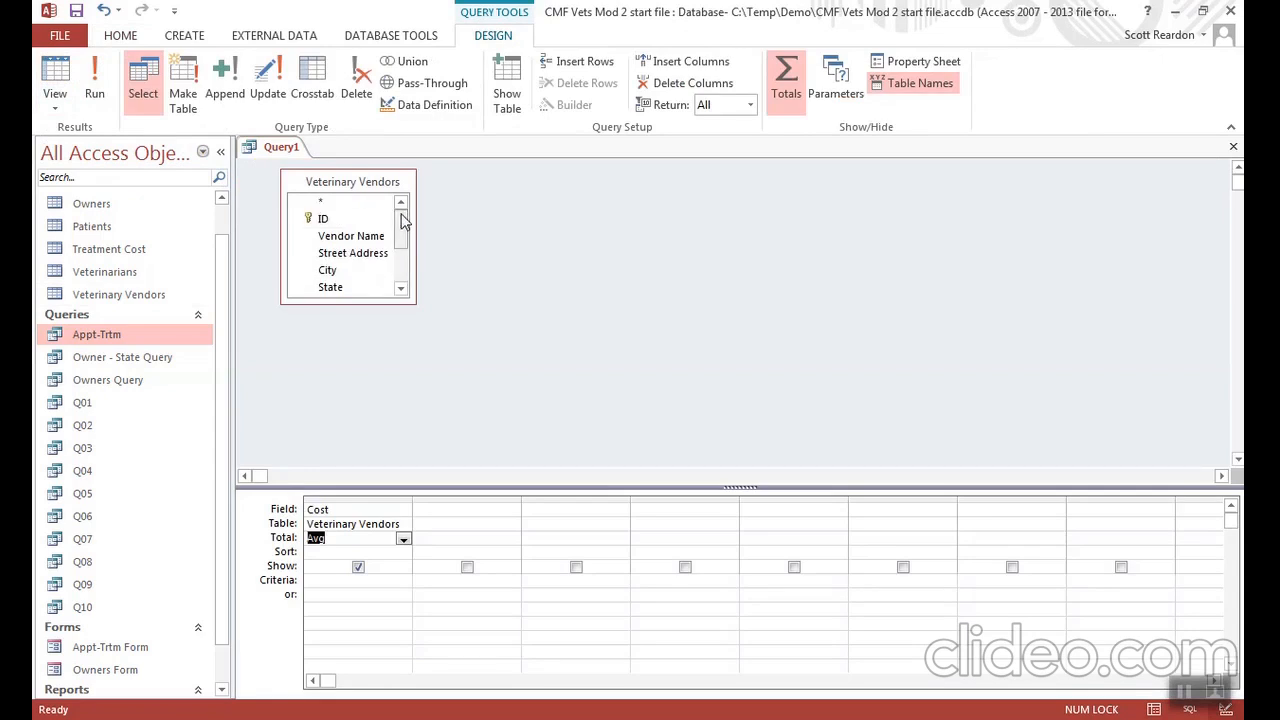
{"action": "double_click", "coordinate": [371, 240]}
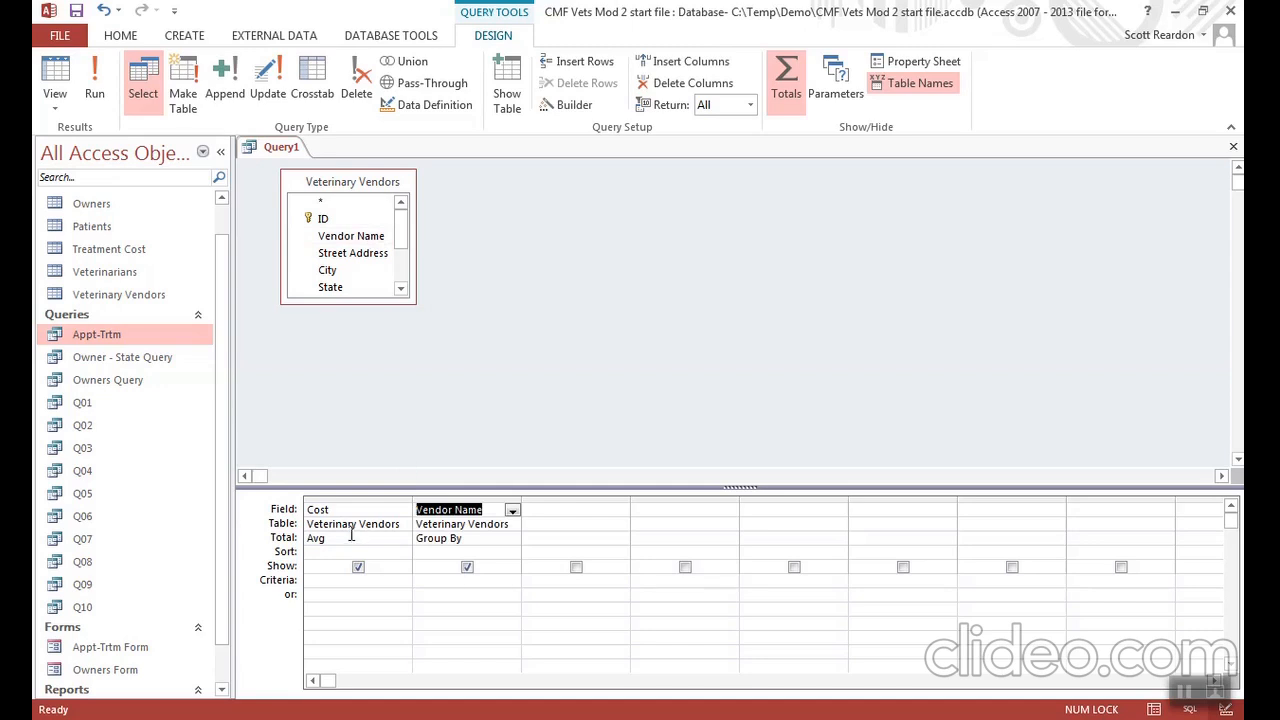
{"action": "left_click", "coordinate": [476, 540]}
{"action": "left_click", "coordinate": [511, 539]}
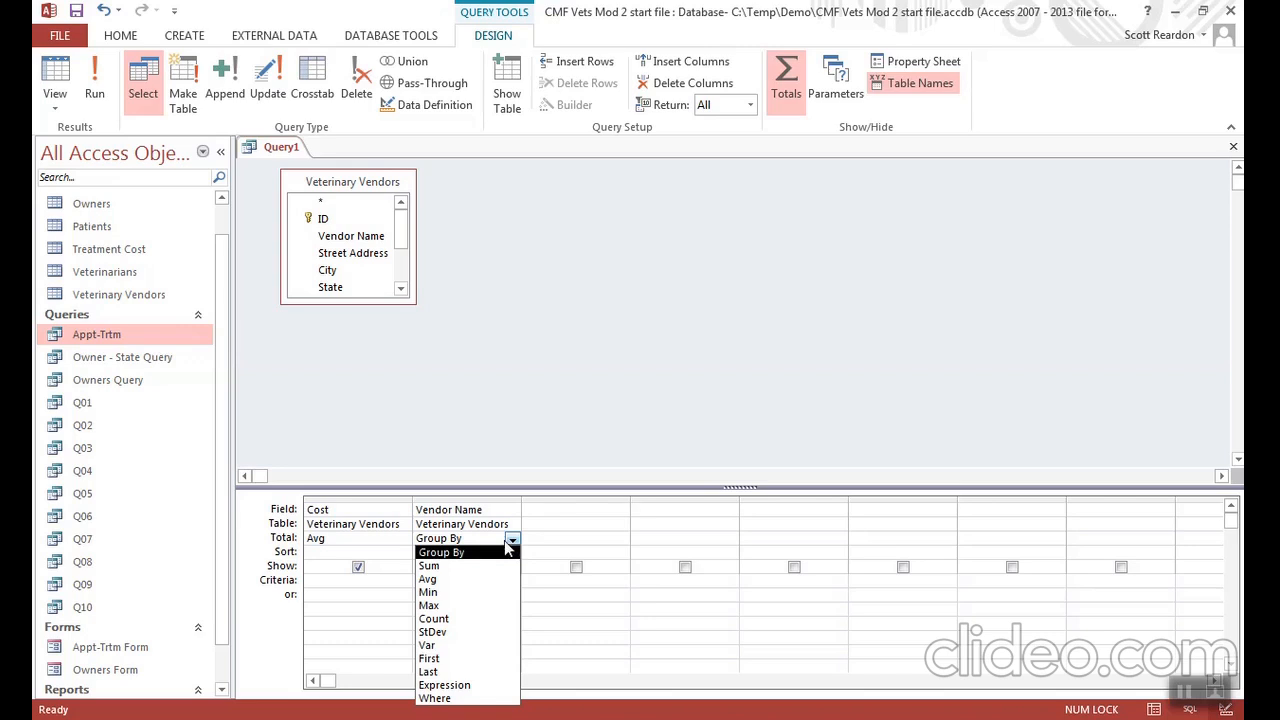
{"action": "left_click", "coordinate": [436, 698]}
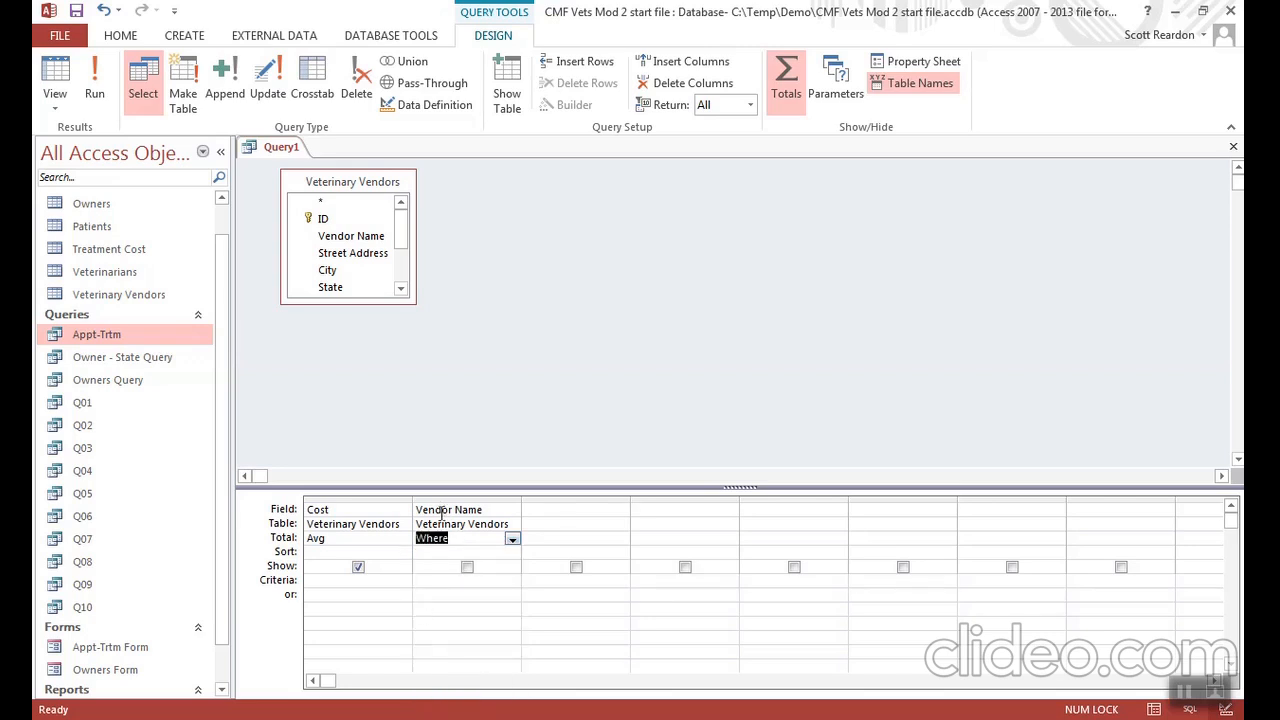
- Set the Vendor Name criterion to Ro* and run the query
{"action": "left_click", "coordinate": [421, 580]}
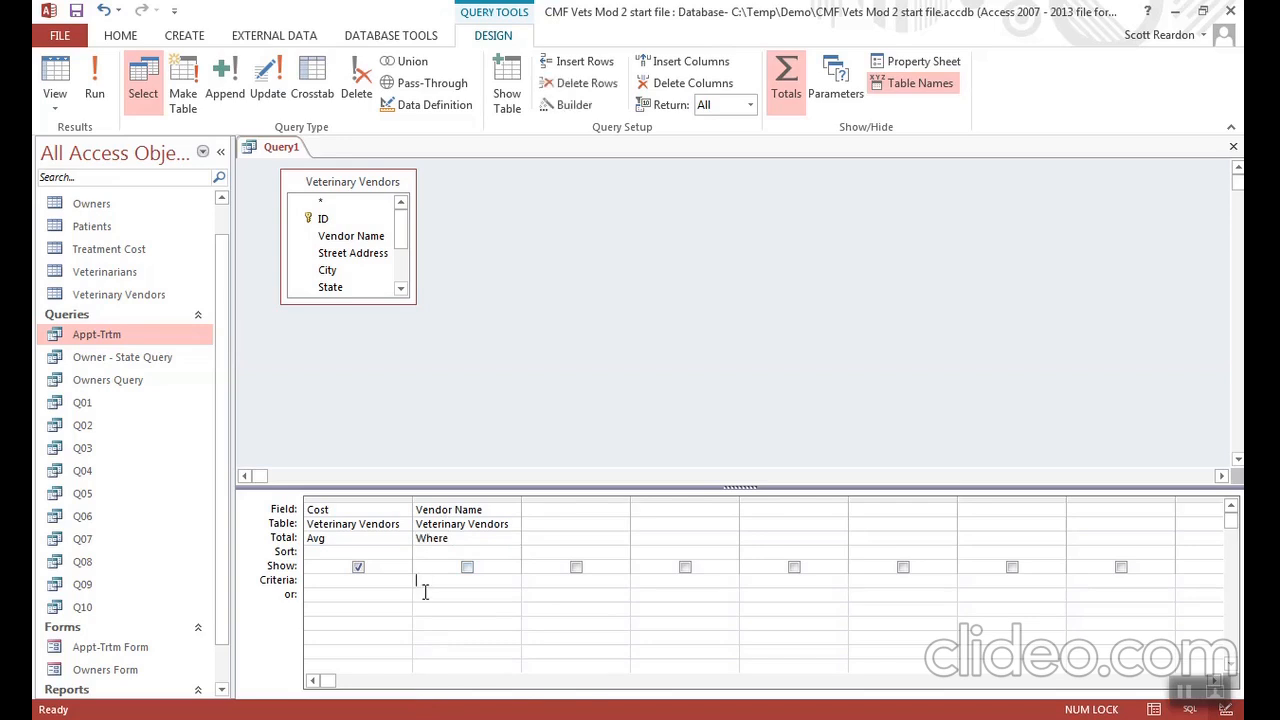
{"action": "type", "text": "Ro"}
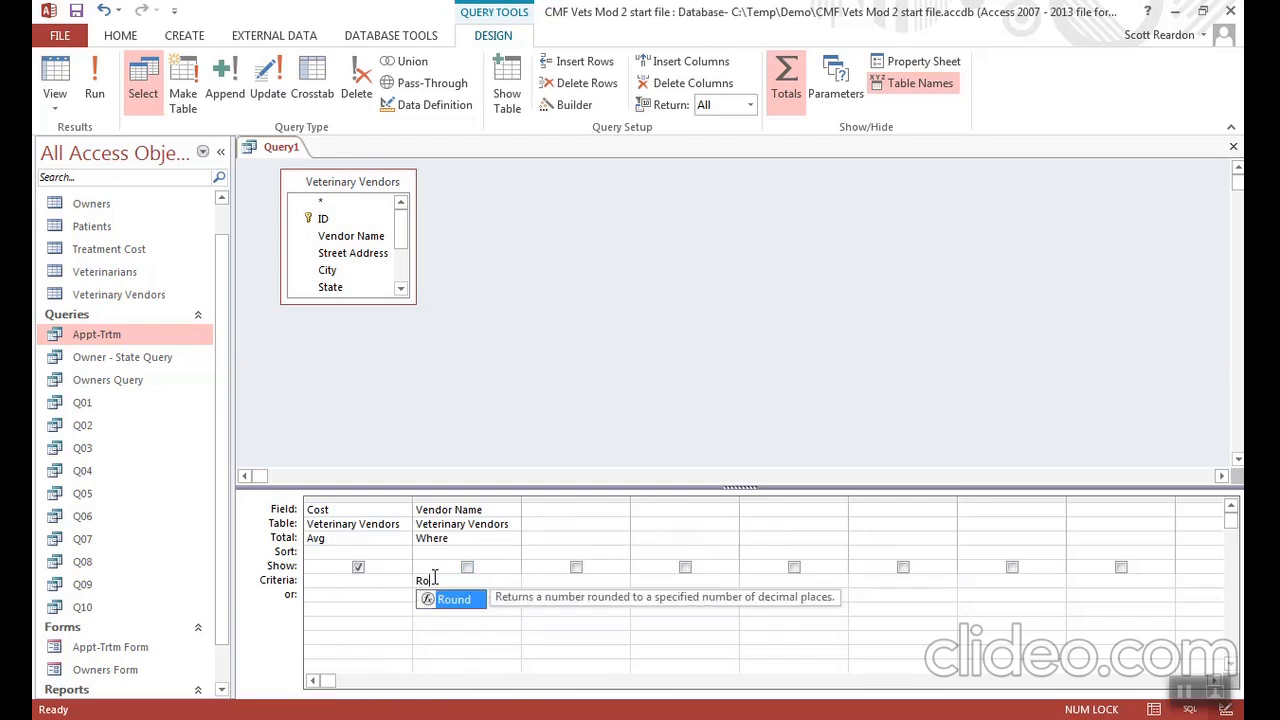
{"action": "type", "text": "*"}
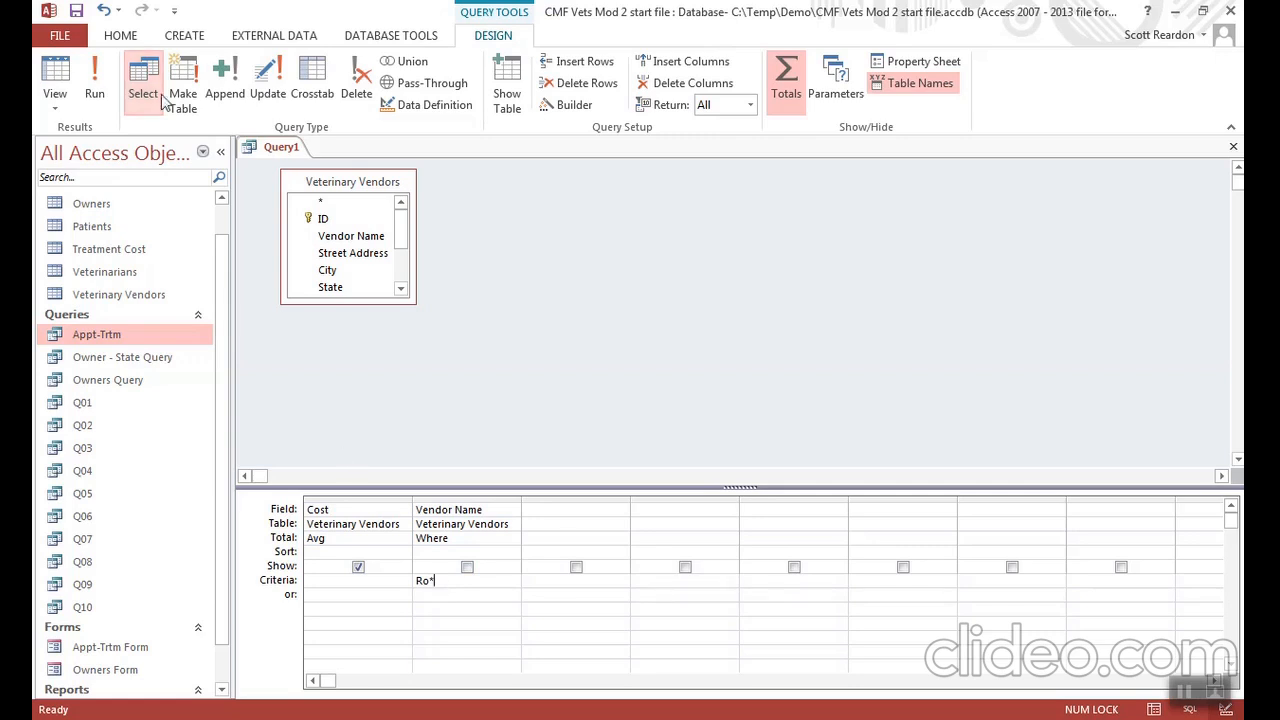
{"action": "left_click", "coordinate": [94, 87]}
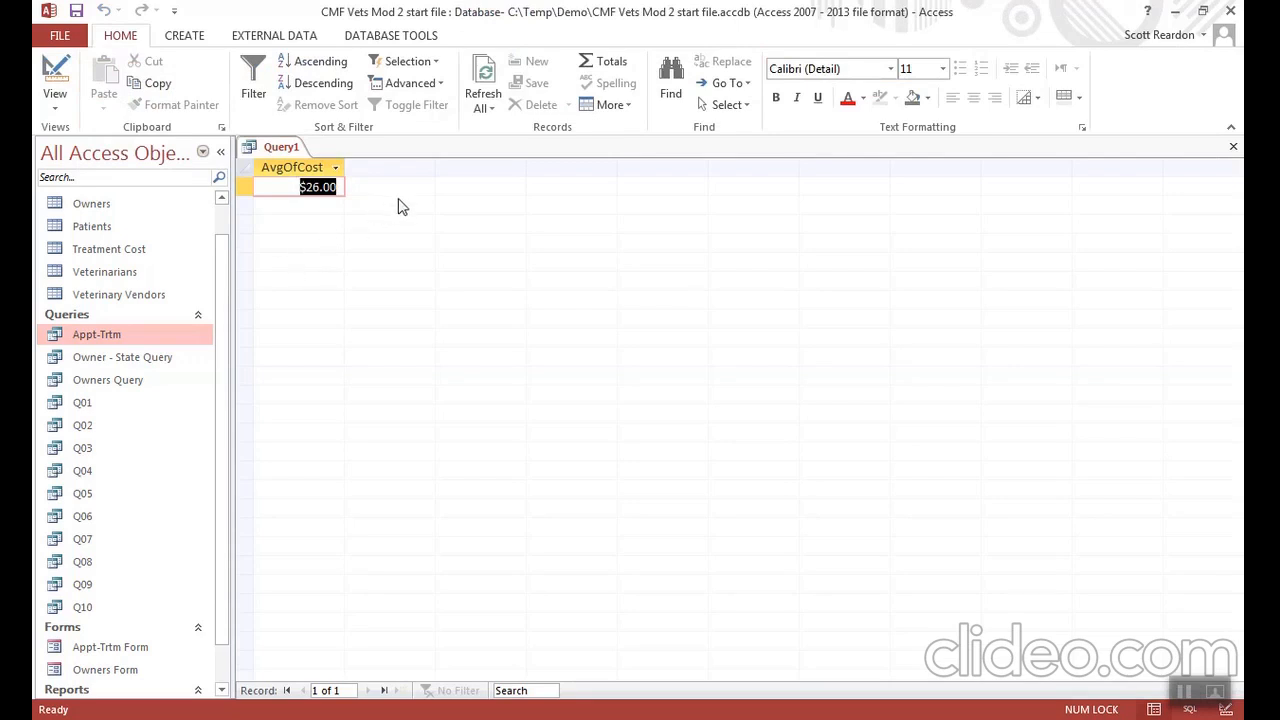
- Save the average cost query as Q11
{"action": "left_click", "coordinate": [77, 11]}
{"action": "type", "text": "Q0"}
{"action": "key", "text": "BackSpace"}
{"action": "key", "text": "BackSpace"}
{"action": "type", "text": "Q11"}
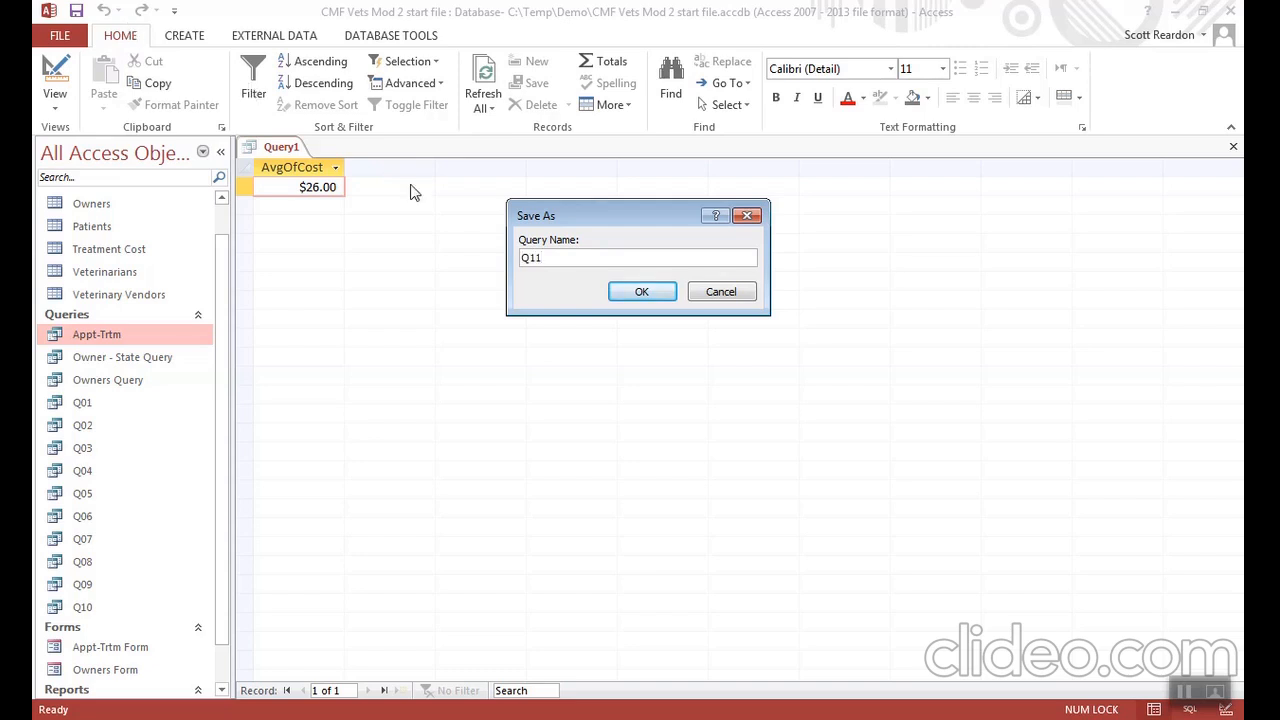
{"action": "left_click", "coordinate": [634, 294]}
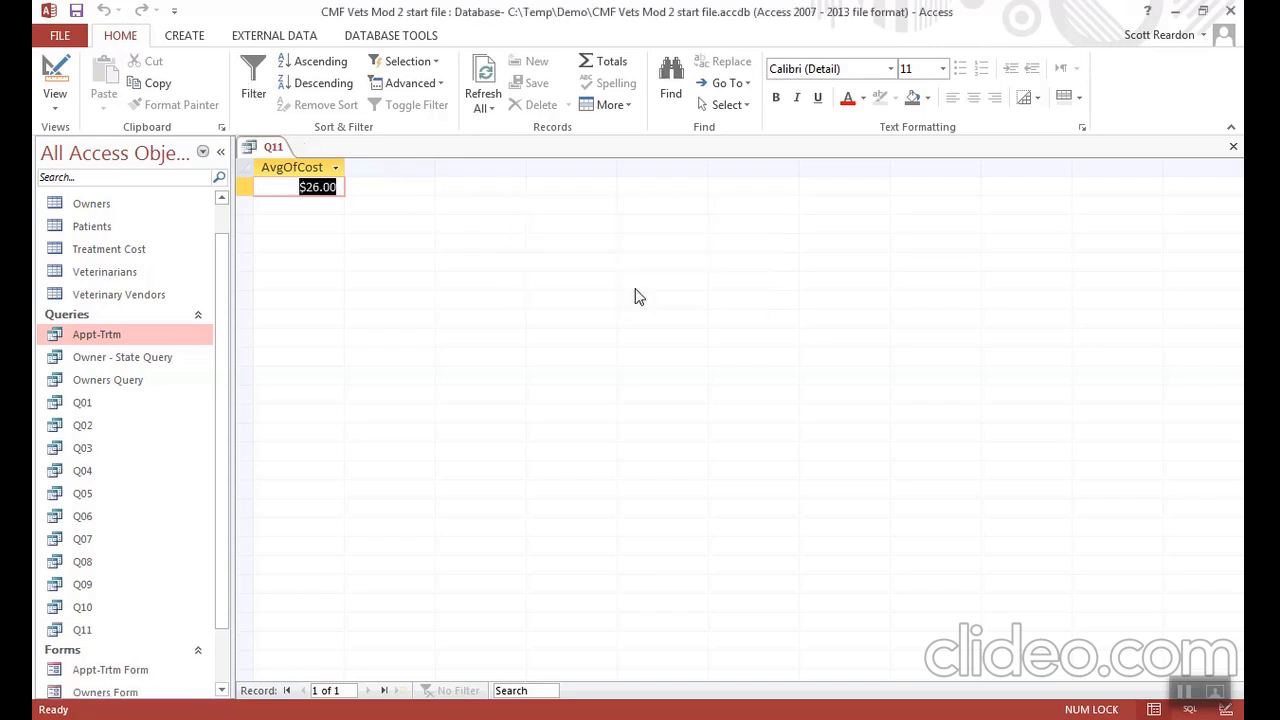
- Delete both columns from Q11's design grid and put the Vendor Name field in the first column
{"action": "left_click", "coordinate": [57, 80]}
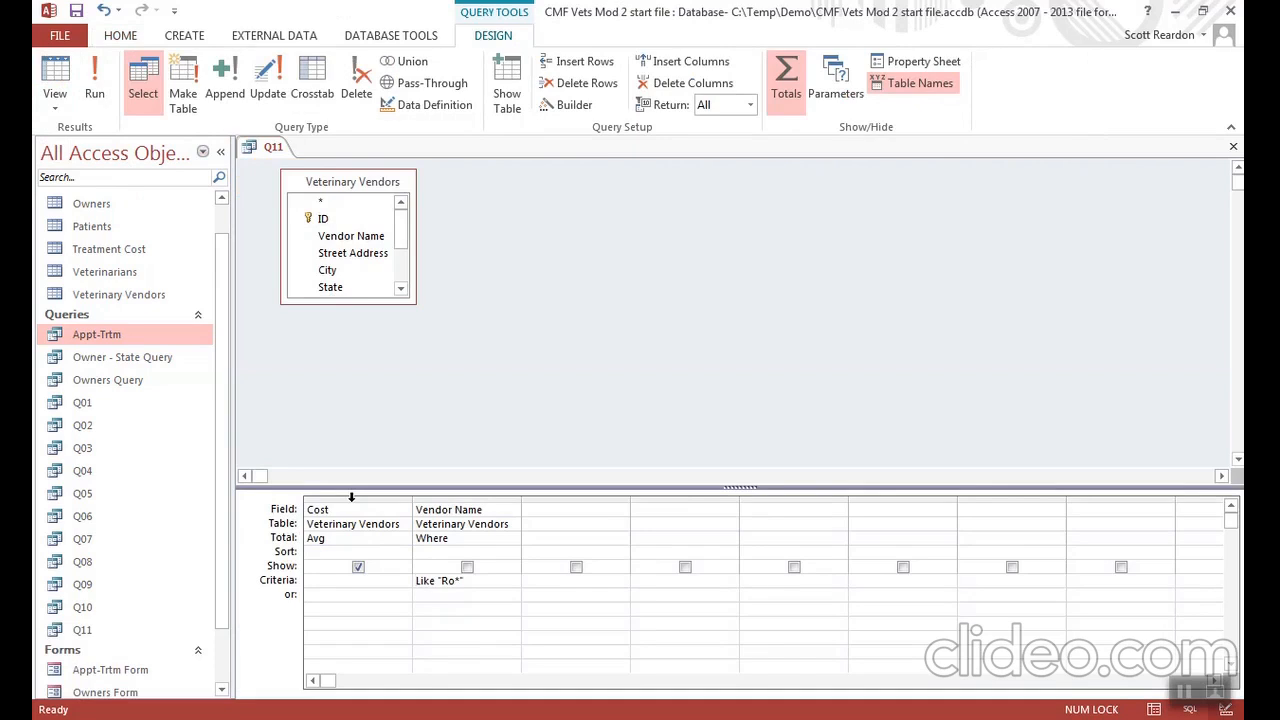
{"action": "left_click_drag", "start_coordinate": [351, 497], "coordinate": [414, 497]}
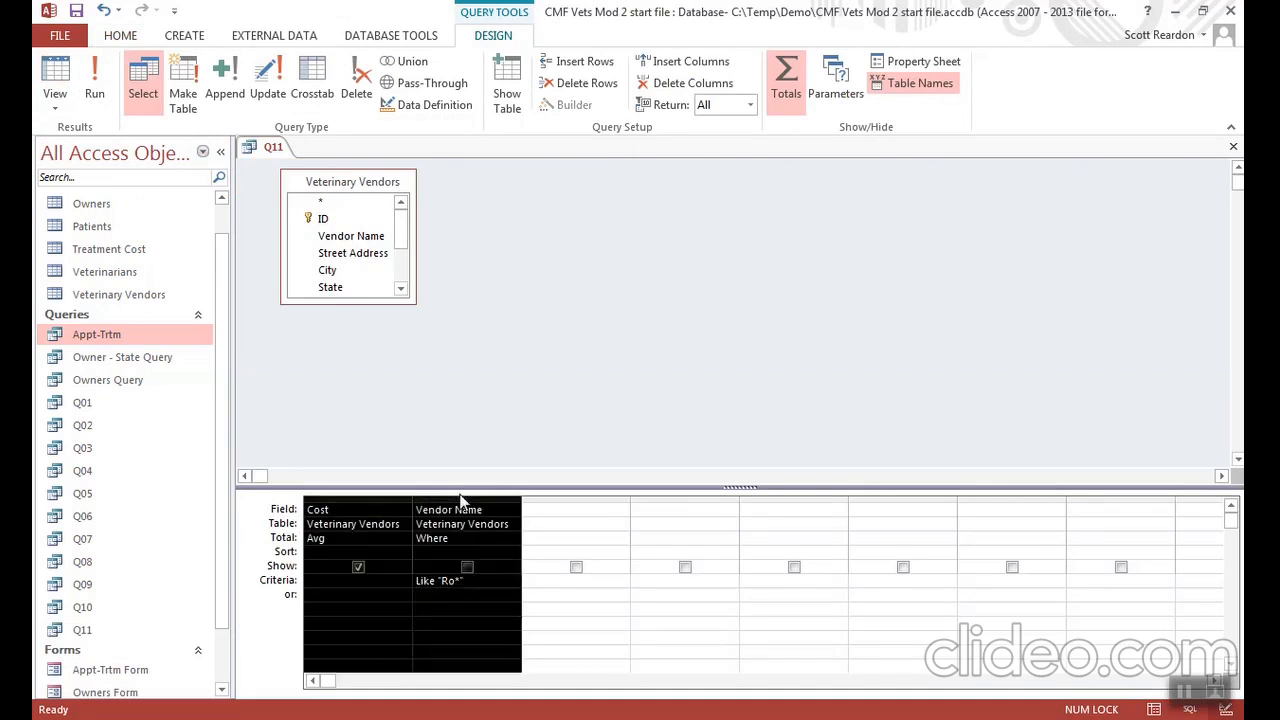
{"action": "key", "text": "Delete"}
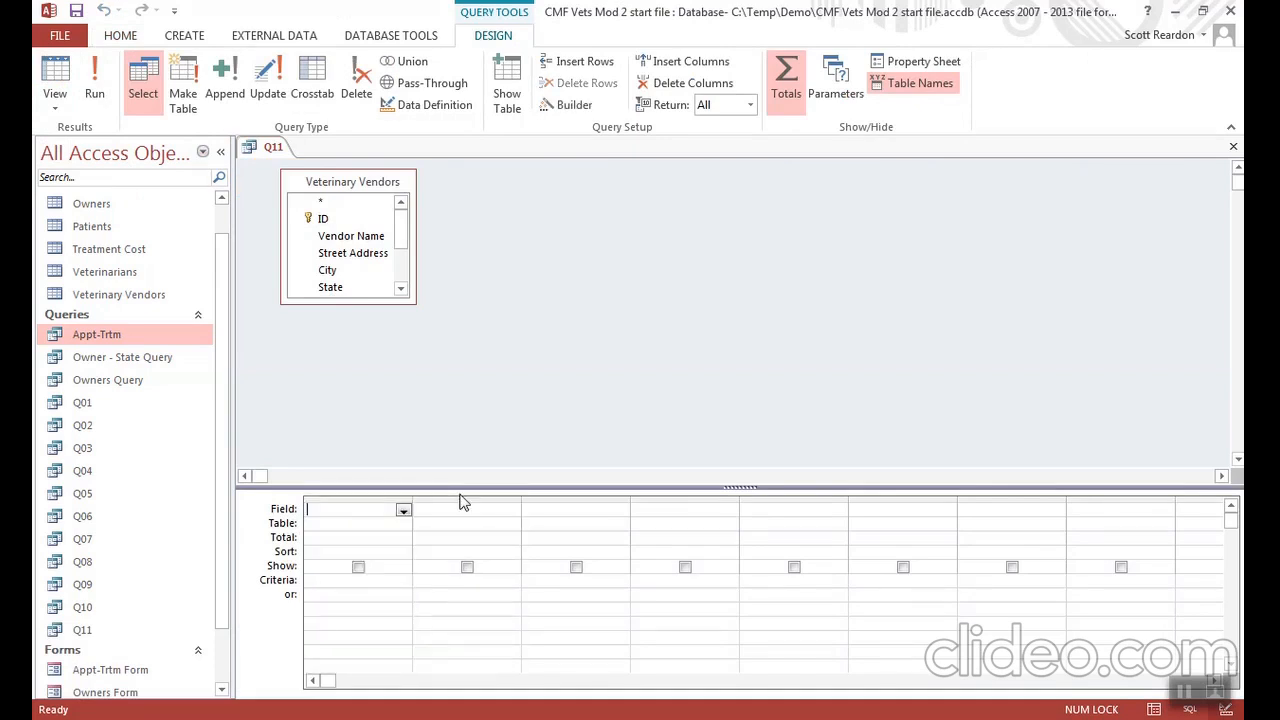
{"action": "left_click", "coordinate": [403, 511]}
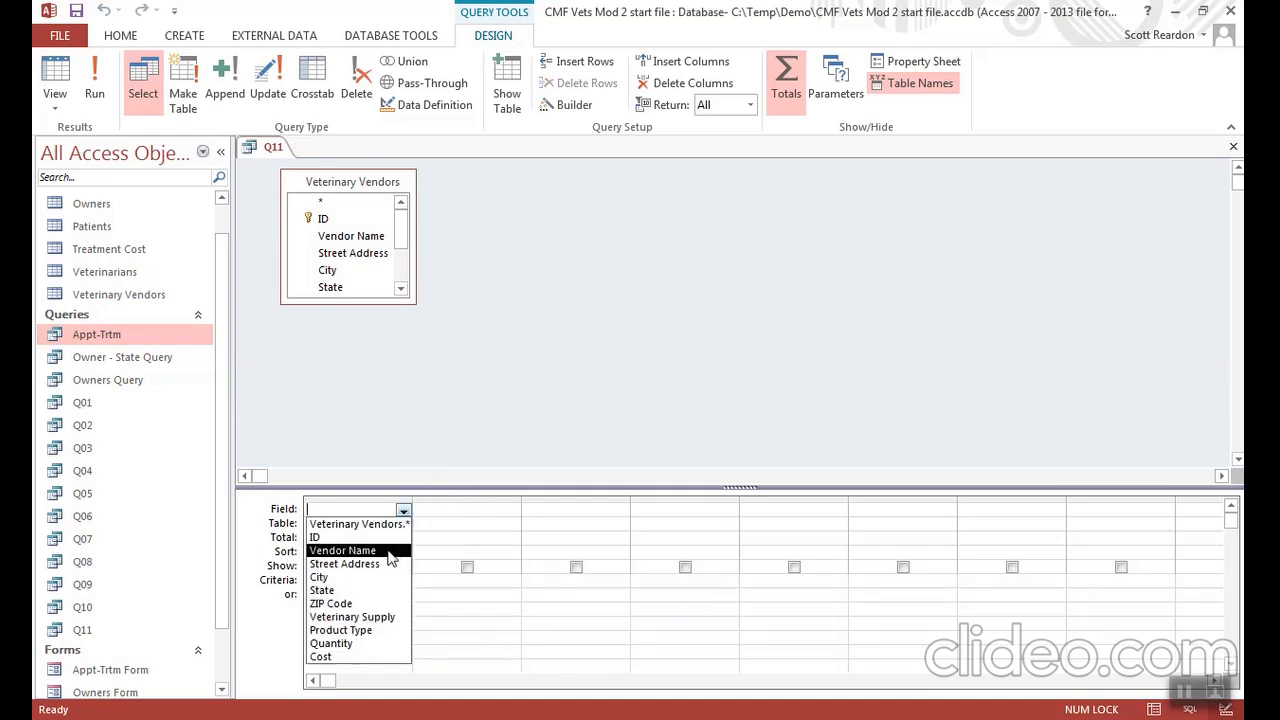
{"action": "left_click", "coordinate": [389, 555]}
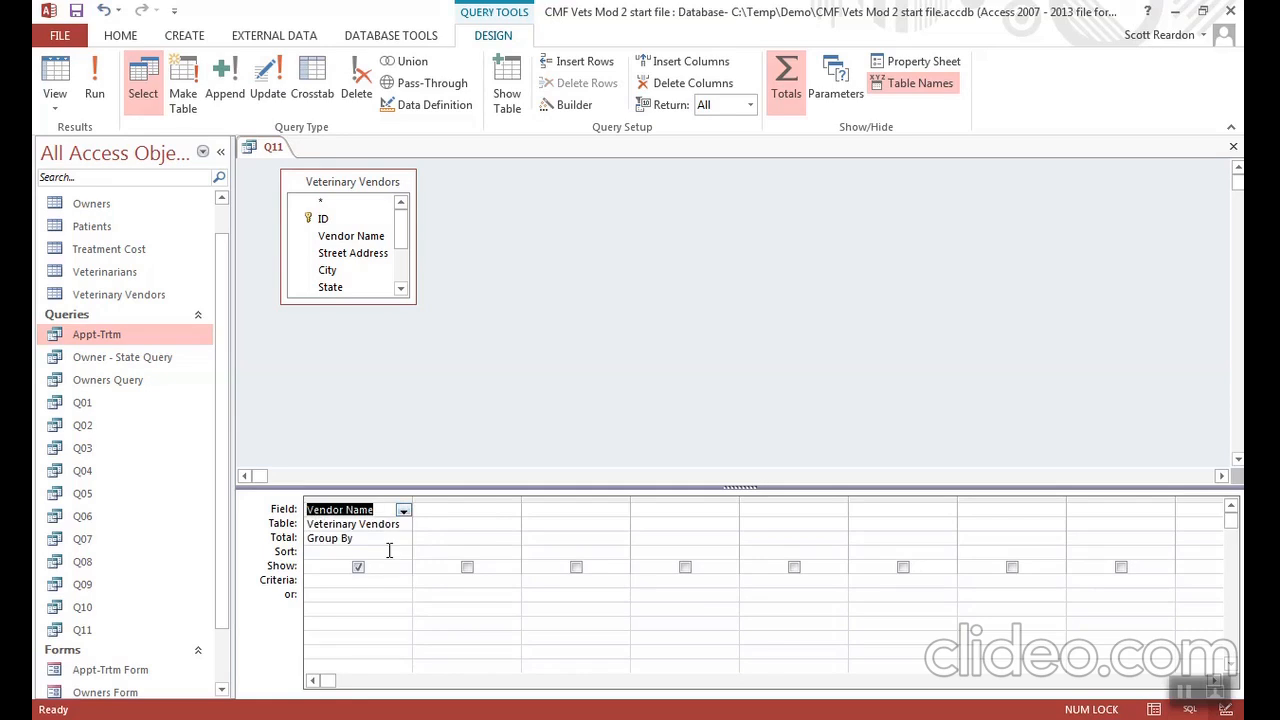
- Add the Cost field in the second column with its total set to Avg and run the query
{"action": "left_click", "coordinate": [469, 513]}
{"action": "left_click", "coordinate": [511, 511]}
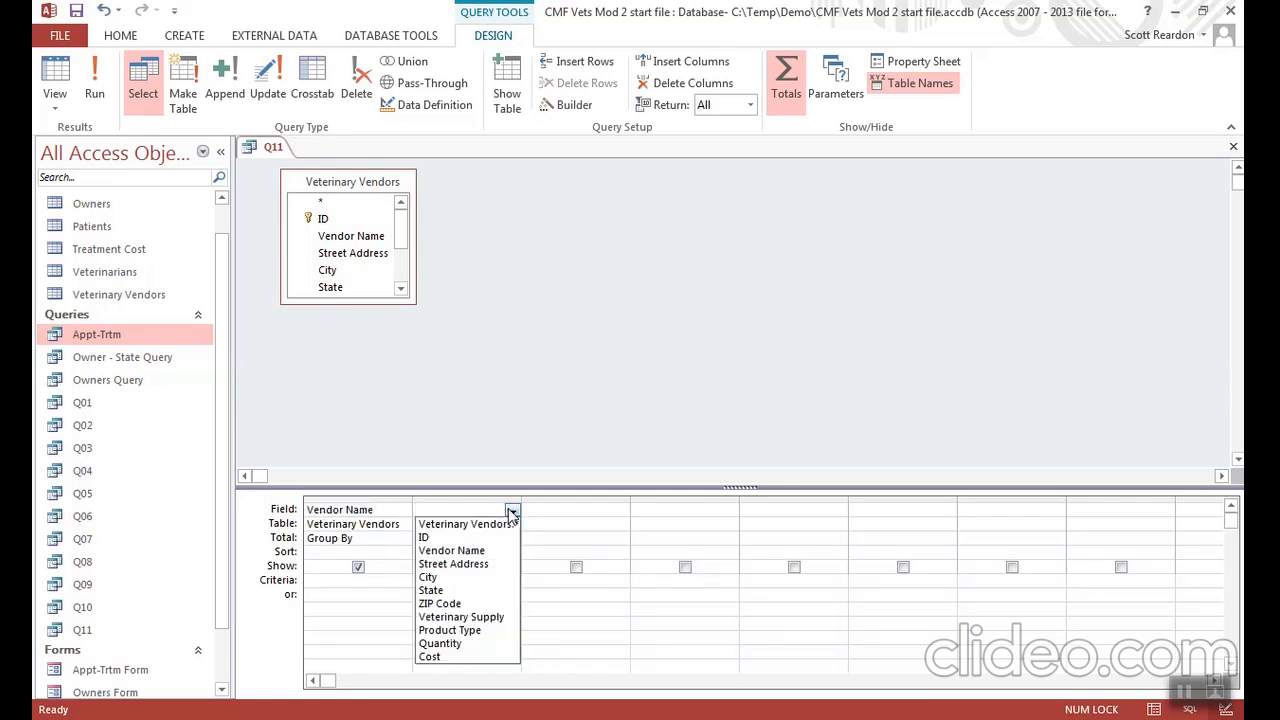
{"action": "left_click", "coordinate": [453, 657]}
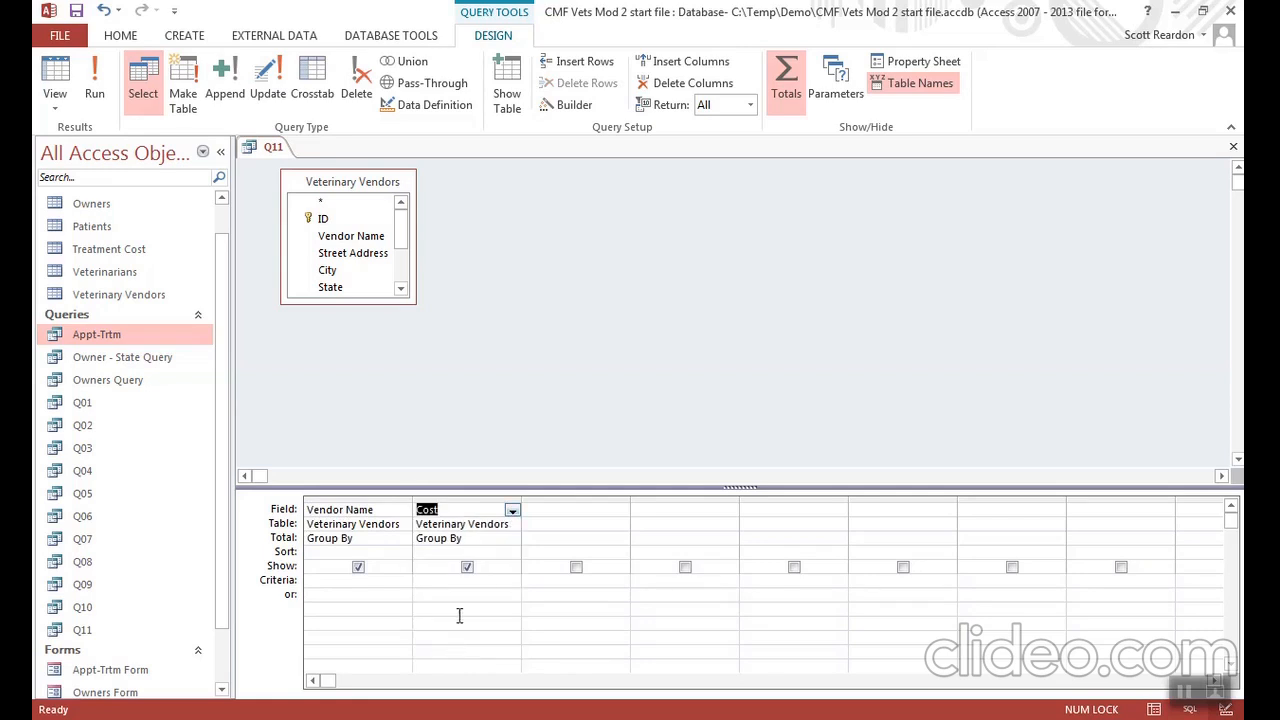
{"action": "left_click", "coordinate": [491, 540]}
{"action": "left_click", "coordinate": [513, 541]}
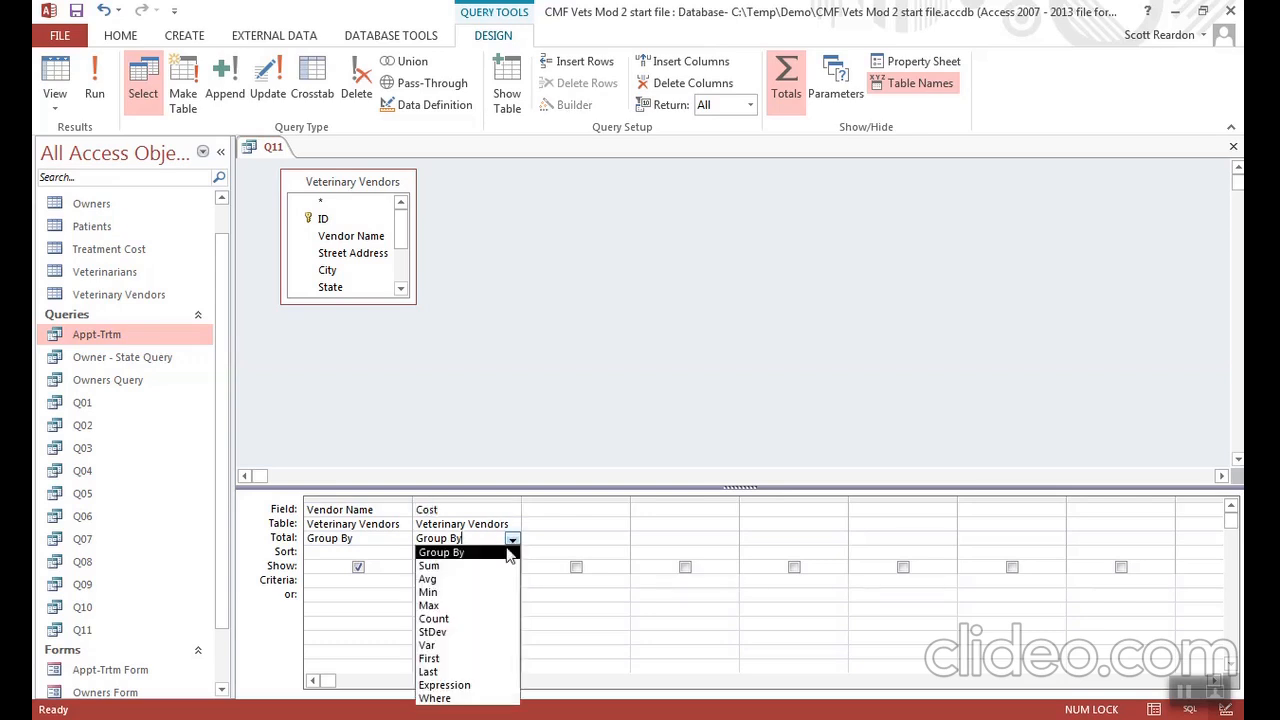
{"action": "left_click", "coordinate": [489, 580]}
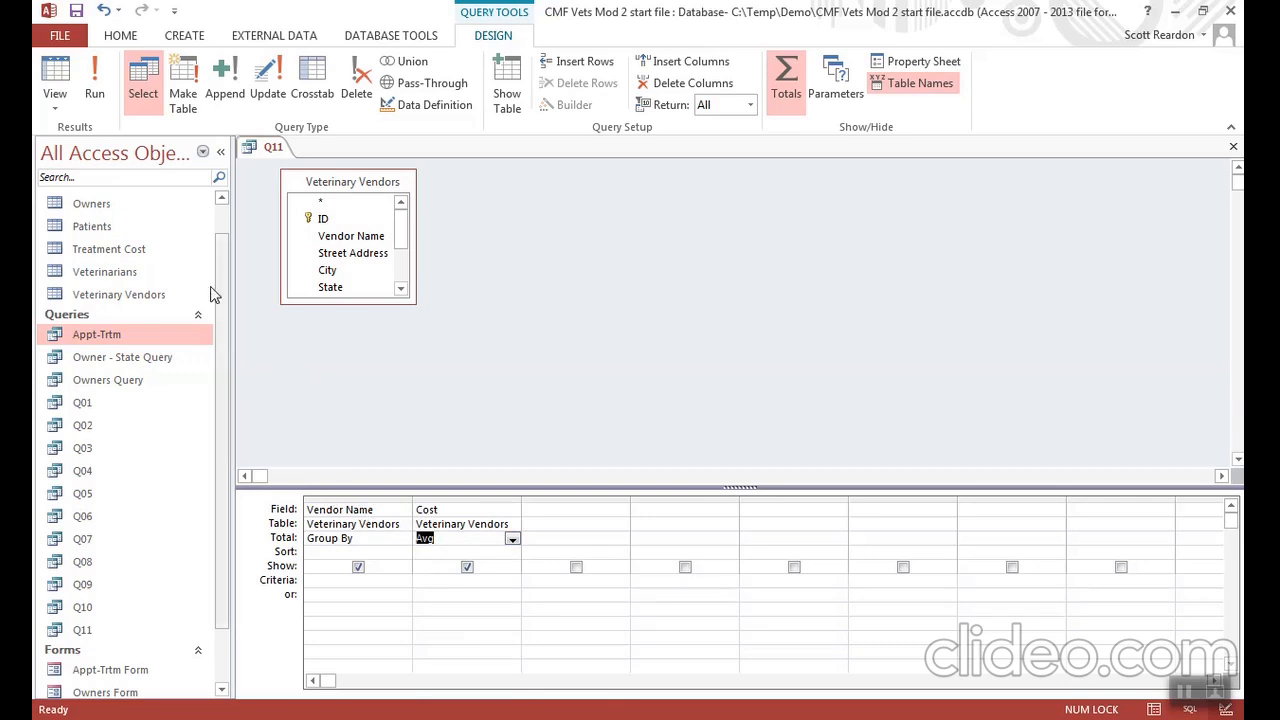
{"action": "left_click", "coordinate": [95, 90]}
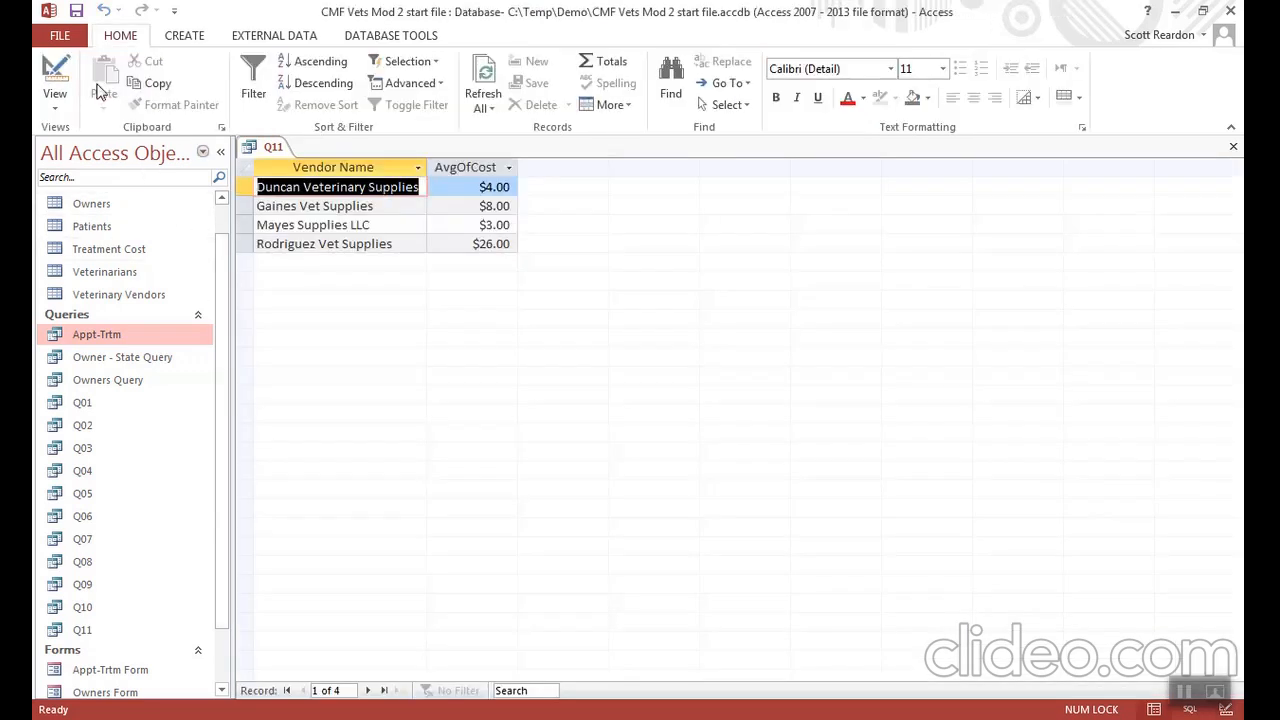
- Save the modified query as a new query object named Q12 and close it
{"action": "left_click", "coordinate": [62, 37]}
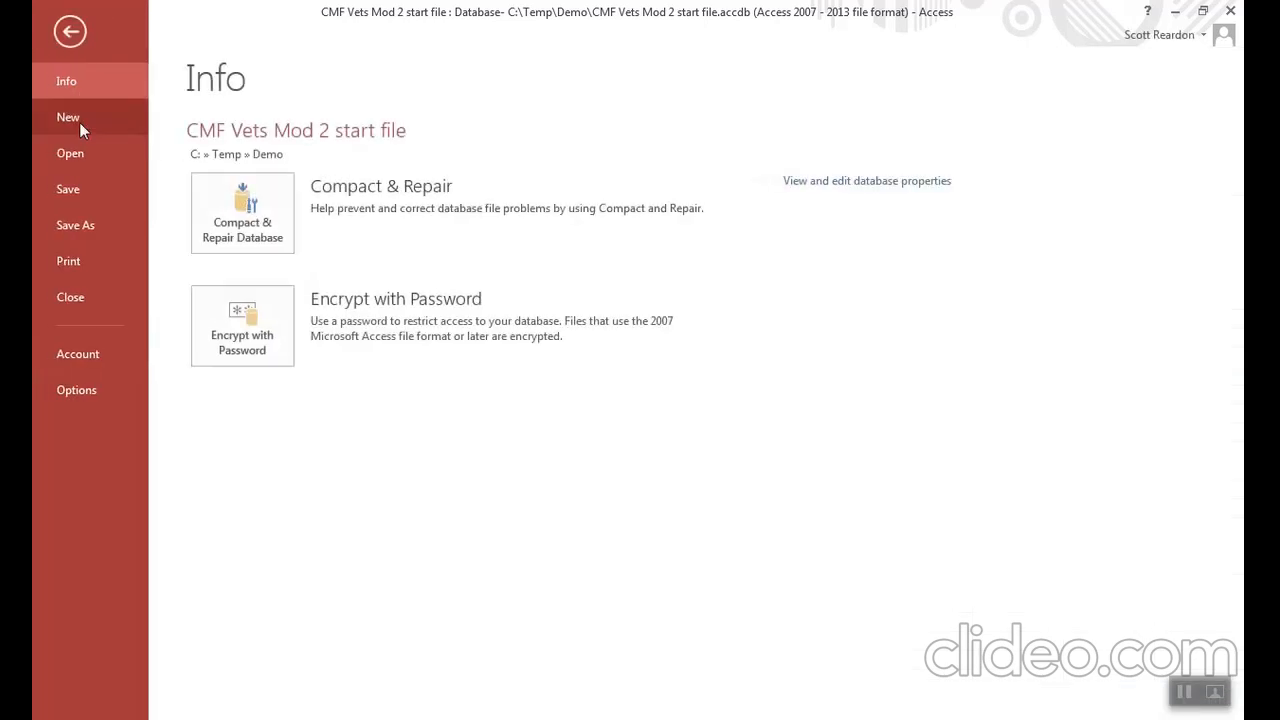
{"action": "left_click", "coordinate": [78, 222]}
{"action": "left_click", "coordinate": [270, 238]}
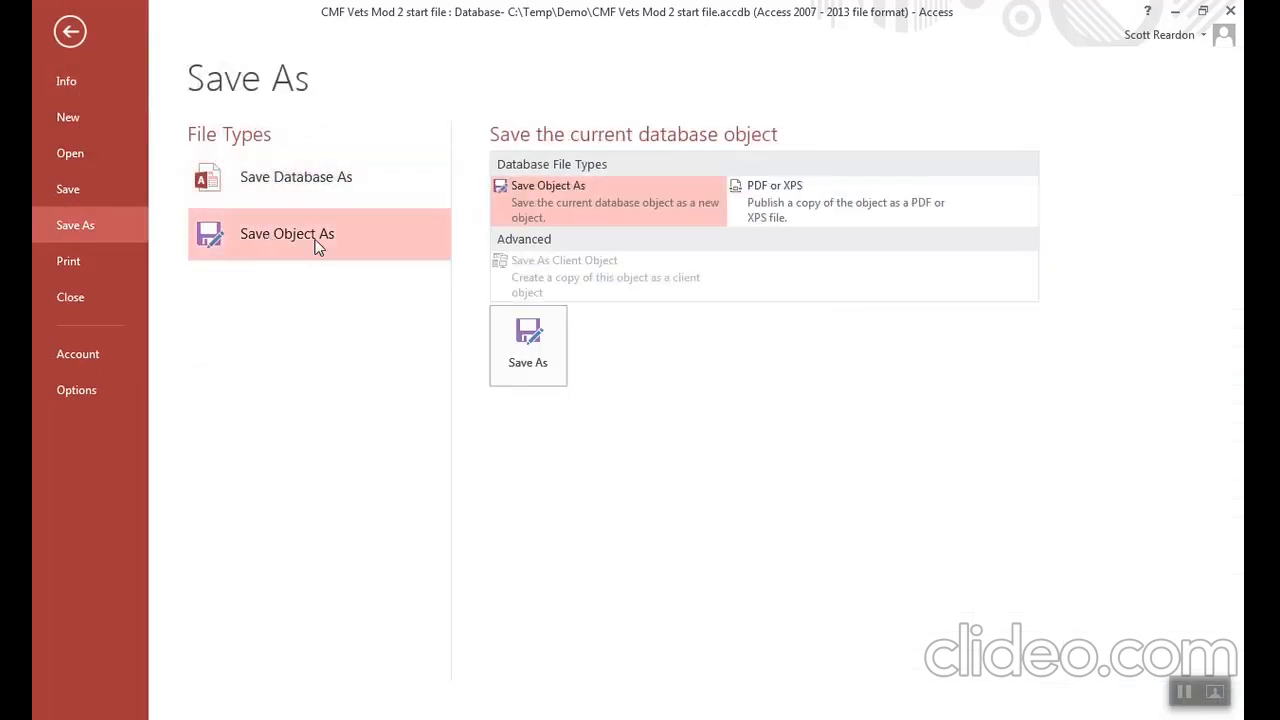
{"action": "left_click", "coordinate": [515, 340]}
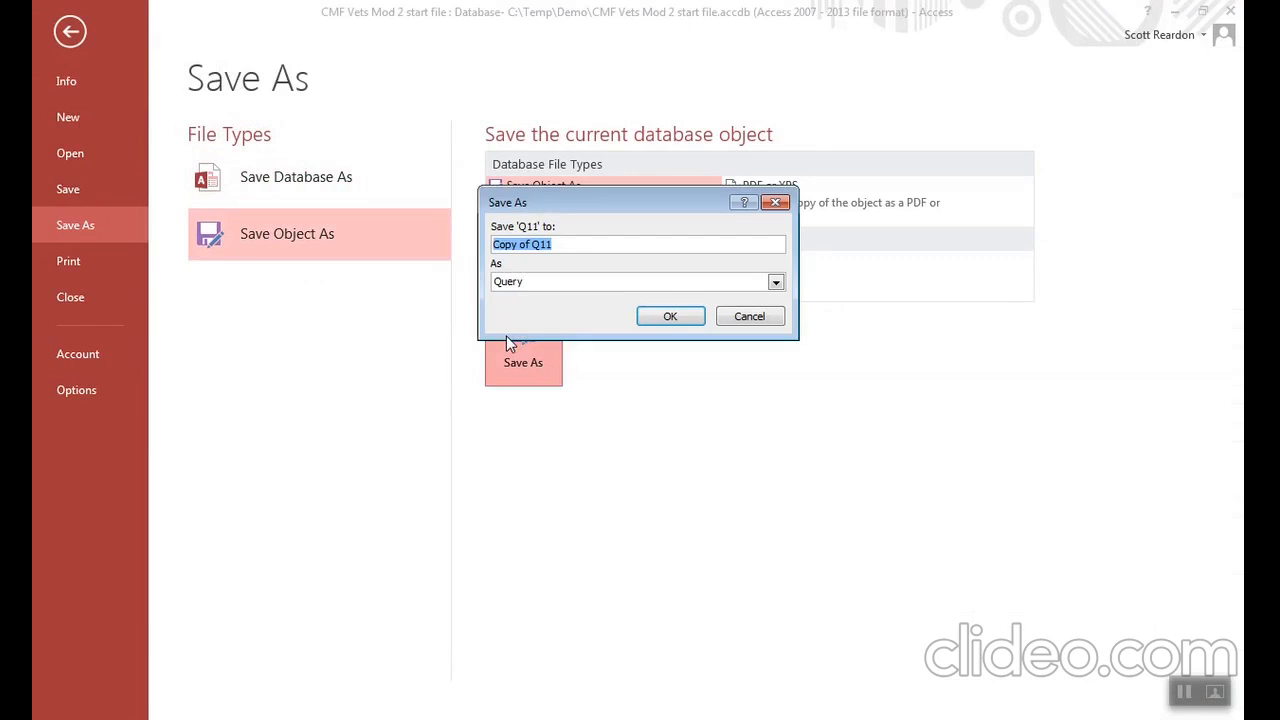
{"action": "type", "text": "Q12"}
{"action": "left_click", "coordinate": [668, 315]}
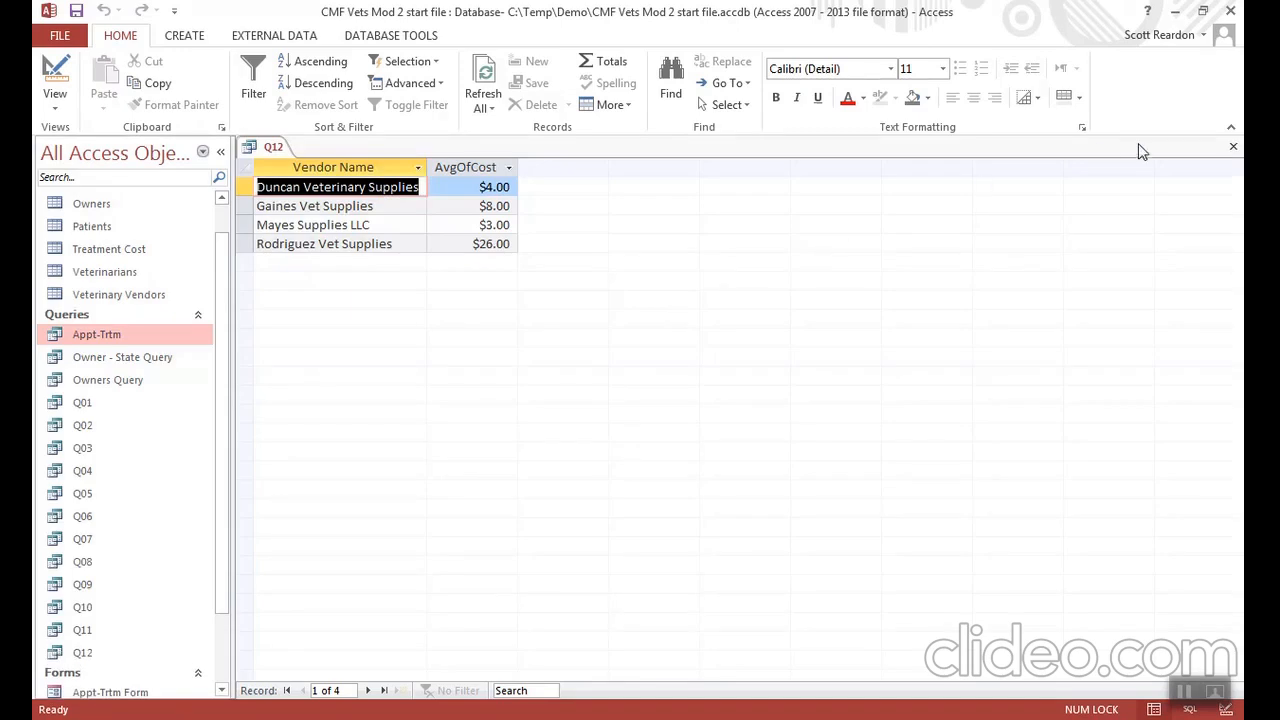
{"action": "left_click", "coordinate": [1229, 147]}
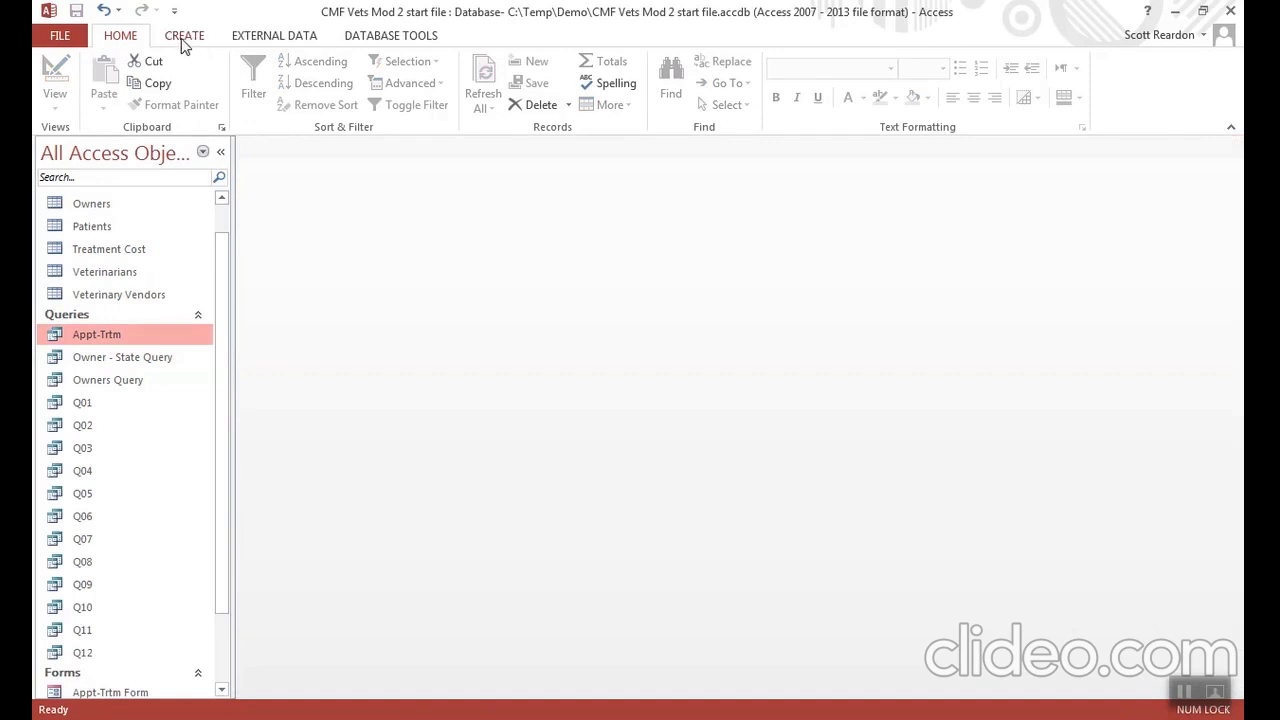
- Start a new query with the Crosstab Query Wizard, based on the Veterinary Vendors table
{"action": "left_click", "coordinate": [184, 44]}
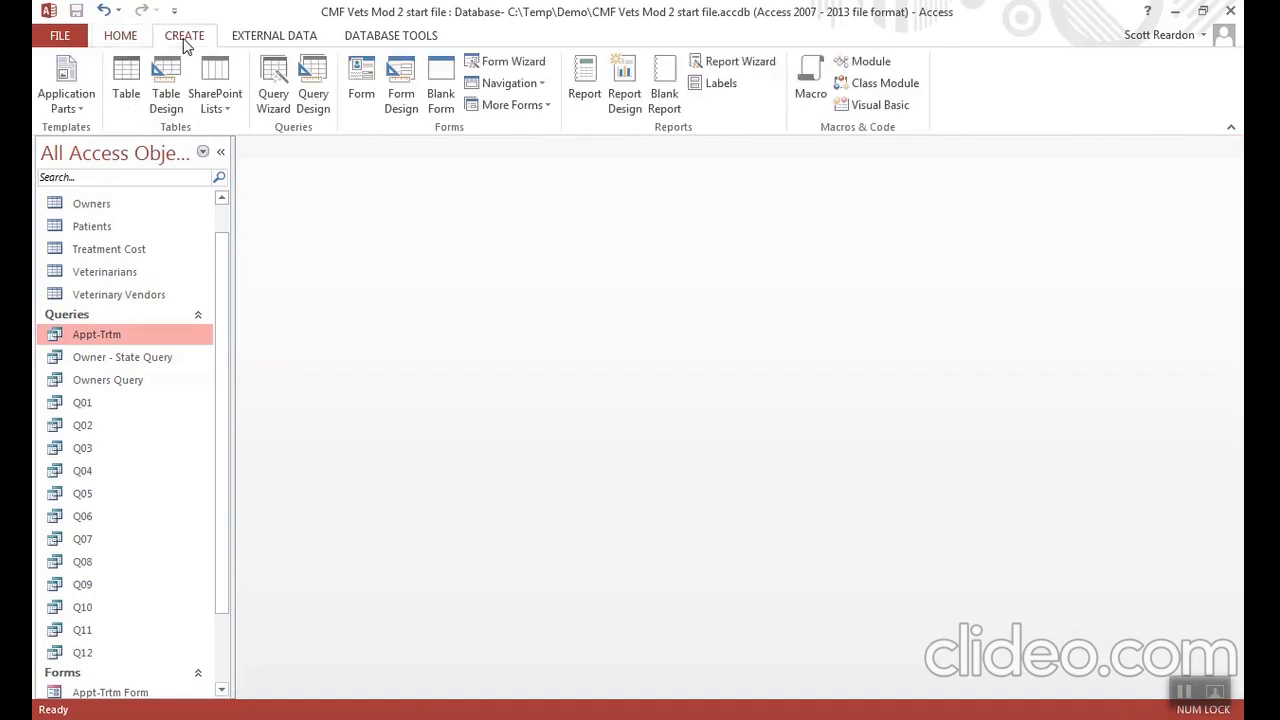
{"action": "left_click", "coordinate": [272, 93]}
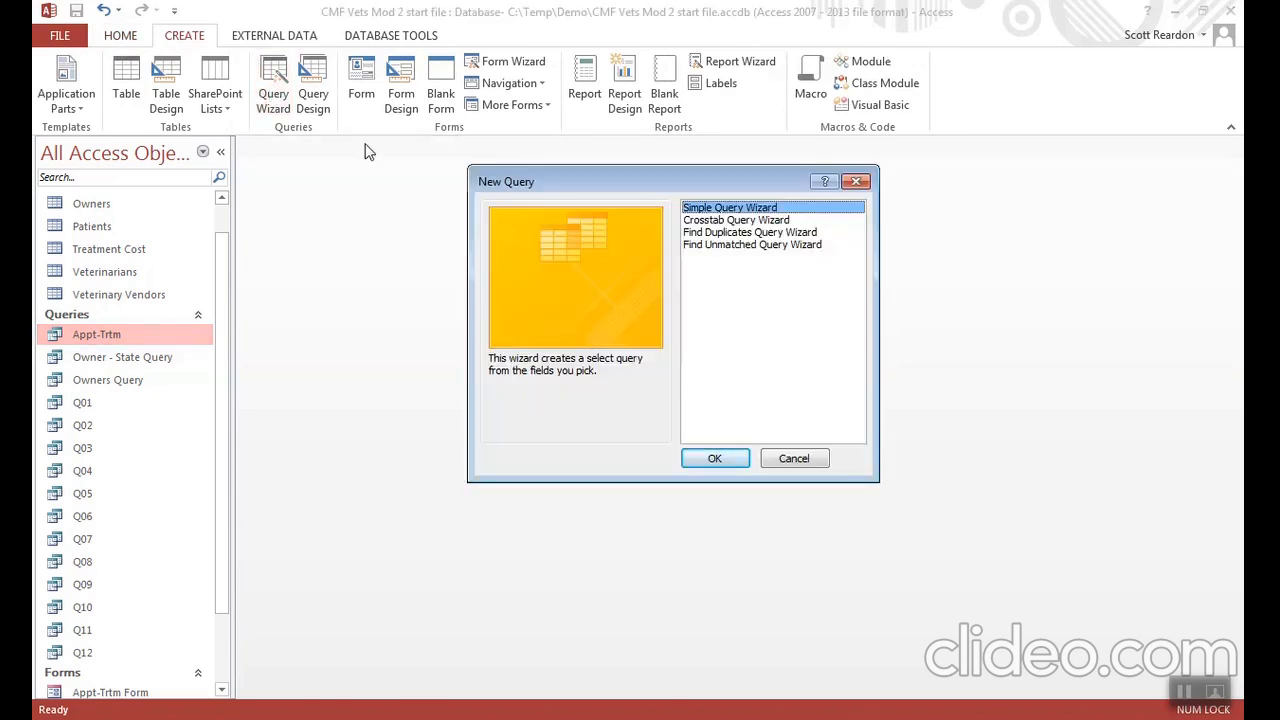
{"action": "left_click", "coordinate": [727, 222]}
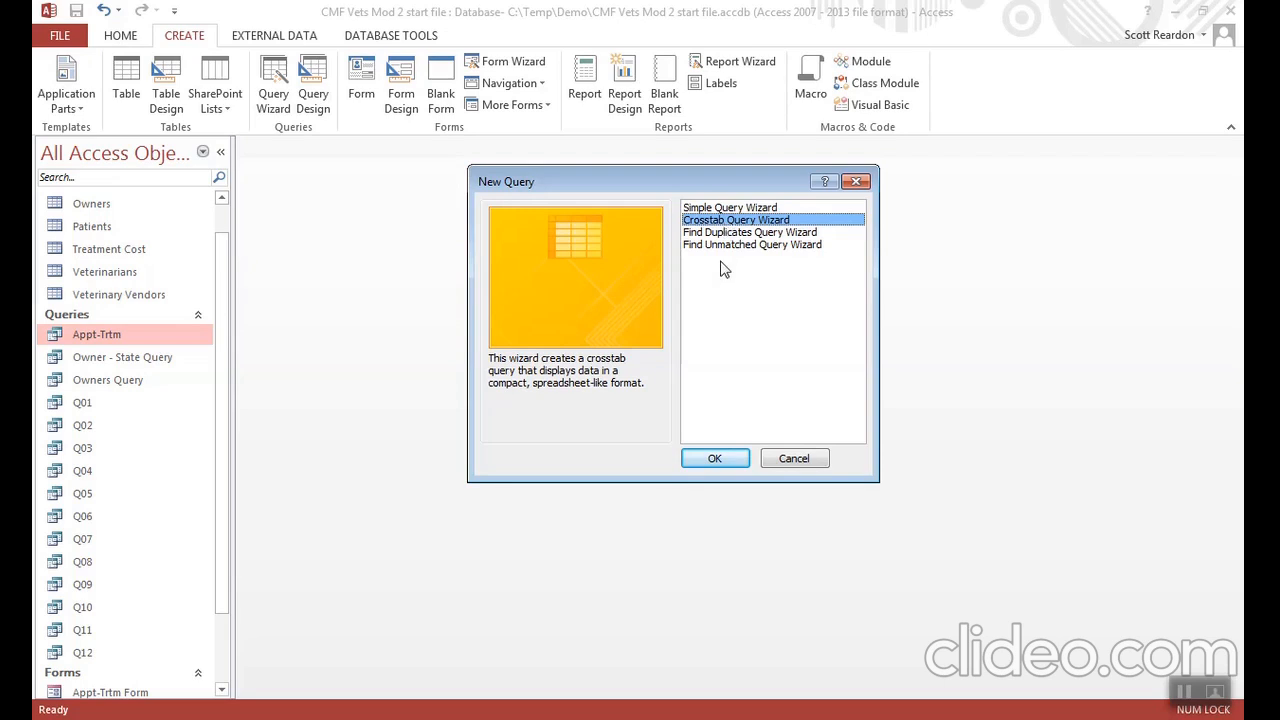
{"action": "left_click", "coordinate": [716, 456]}
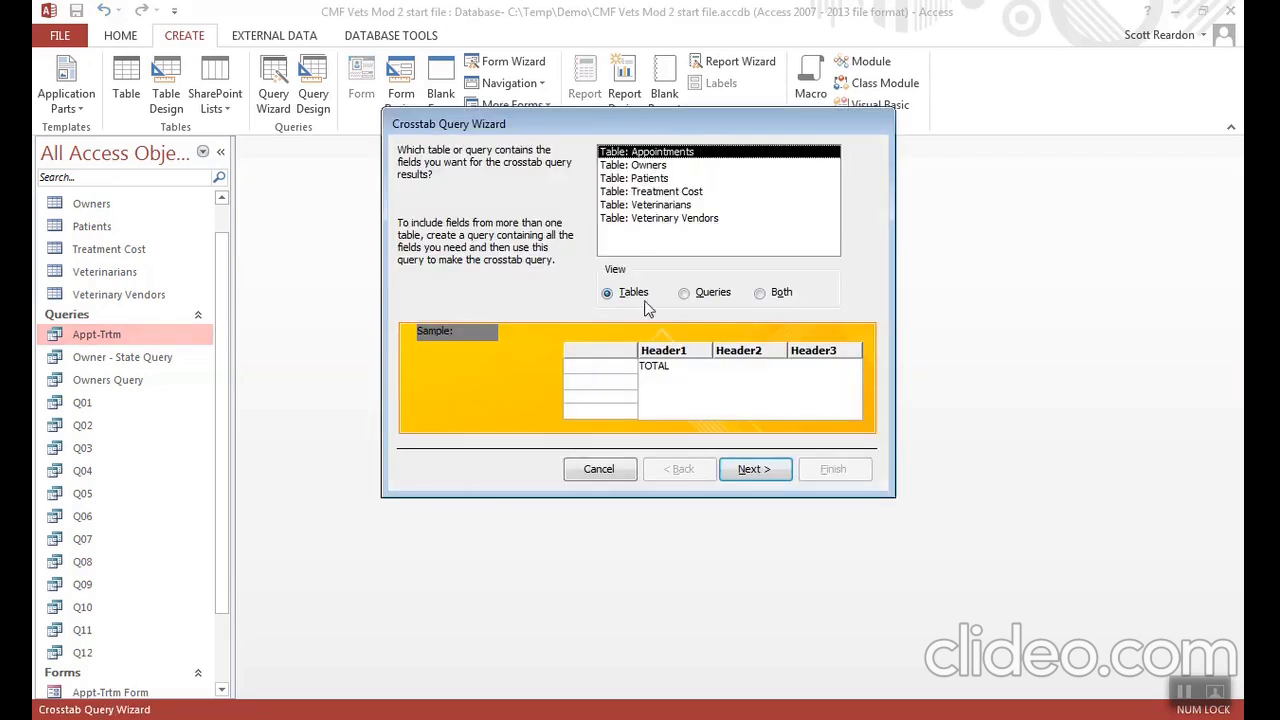
{"action": "left_click", "coordinate": [671, 221]}
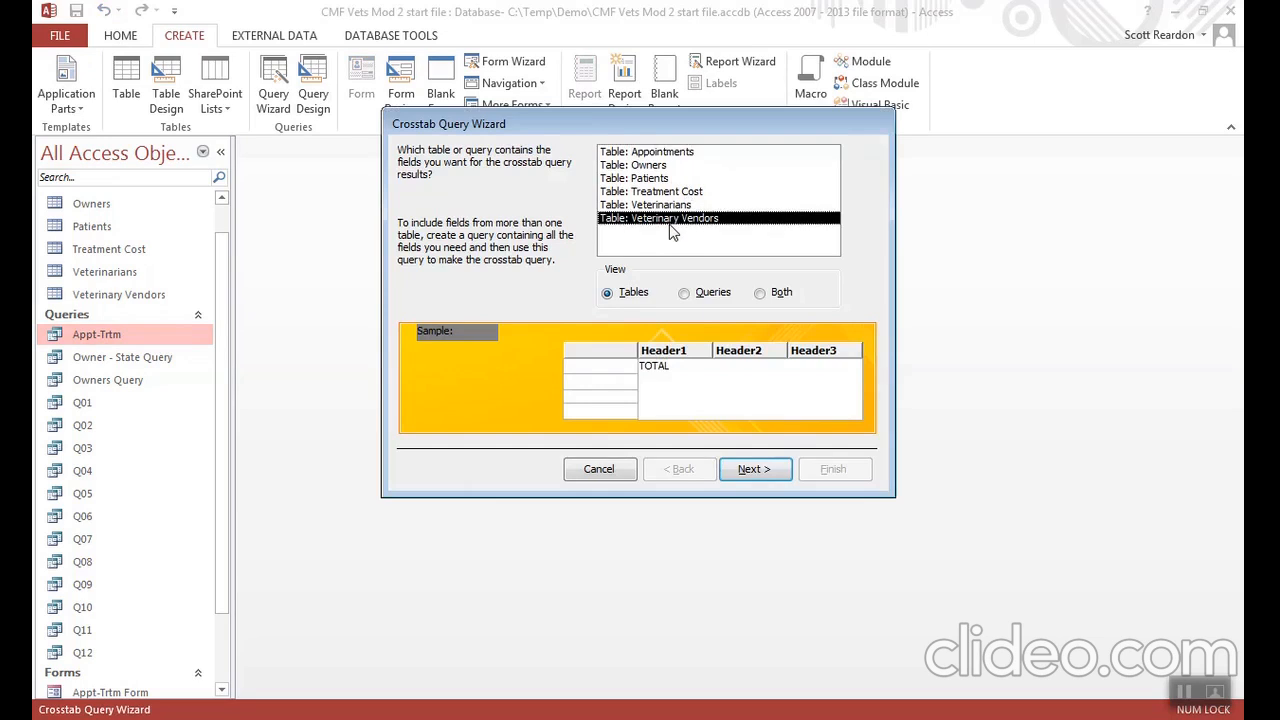
{"action": "key", "text": "Return"}
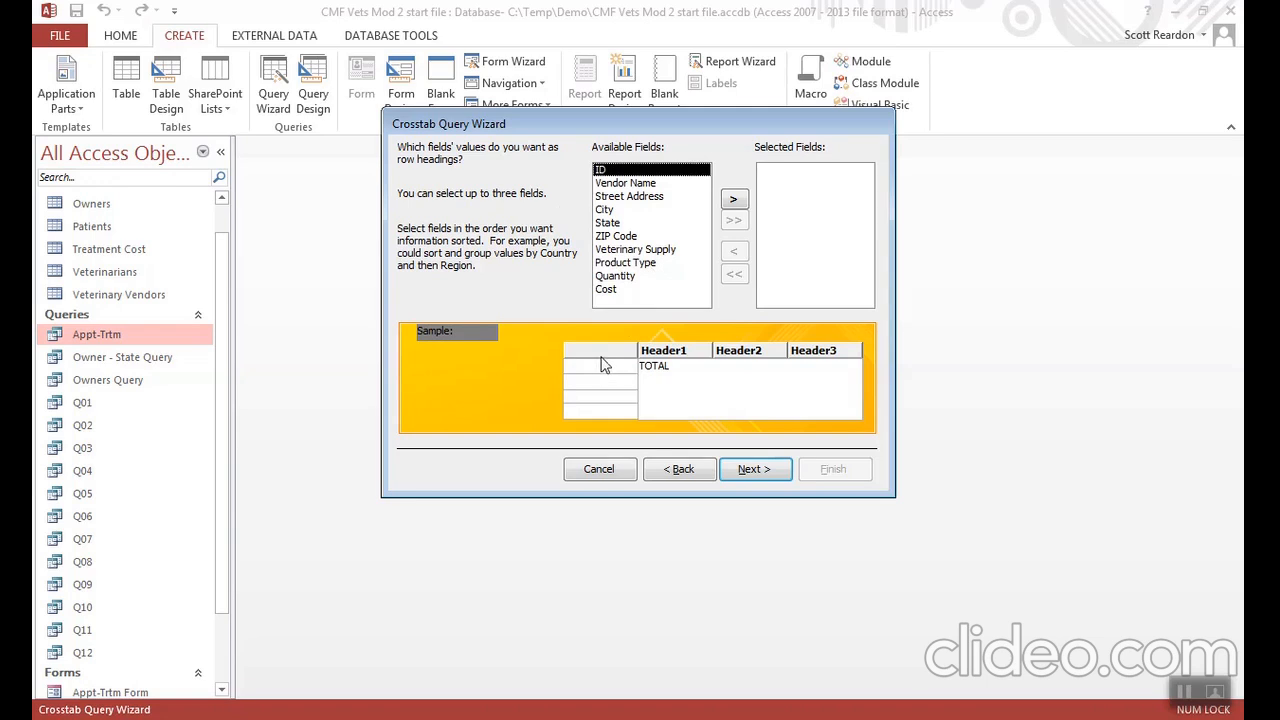
- Use the State field as the crosstab's row heading and continue to the column heading choice
{"action": "left_click", "coordinate": [609, 223]}
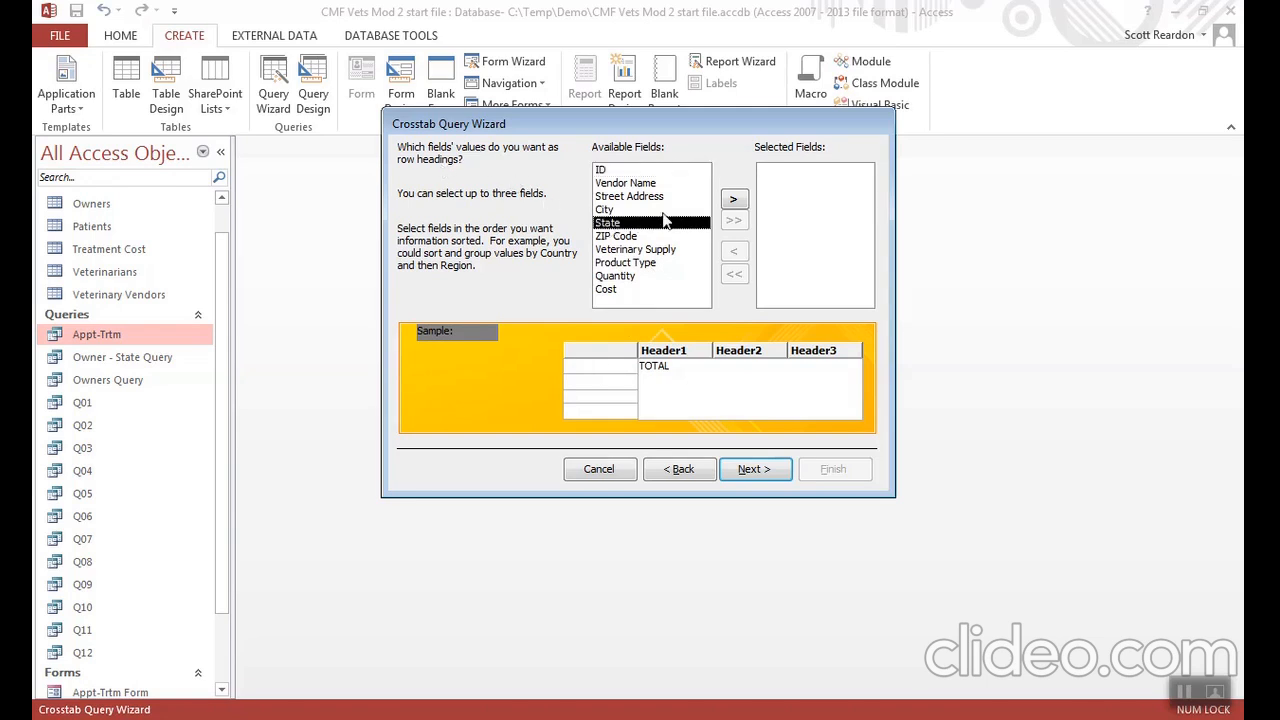
{"action": "left_click", "coordinate": [734, 202]}
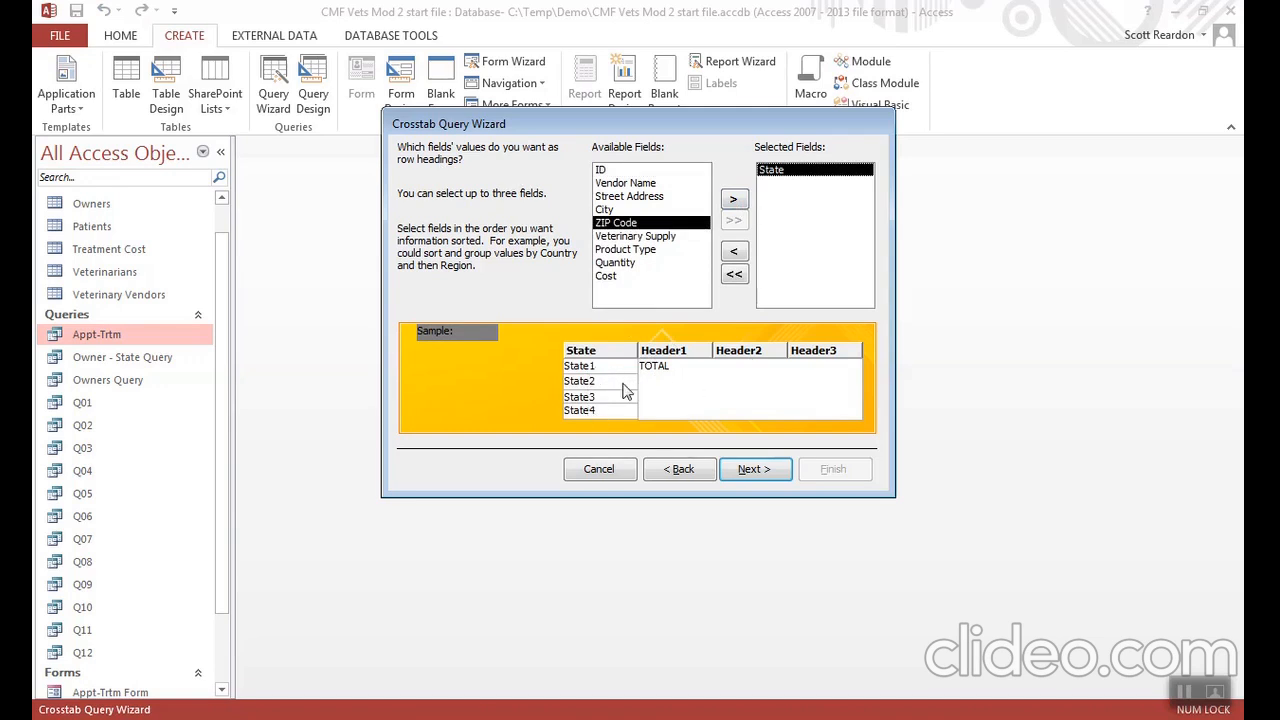
{"action": "left_click", "coordinate": [748, 475]}
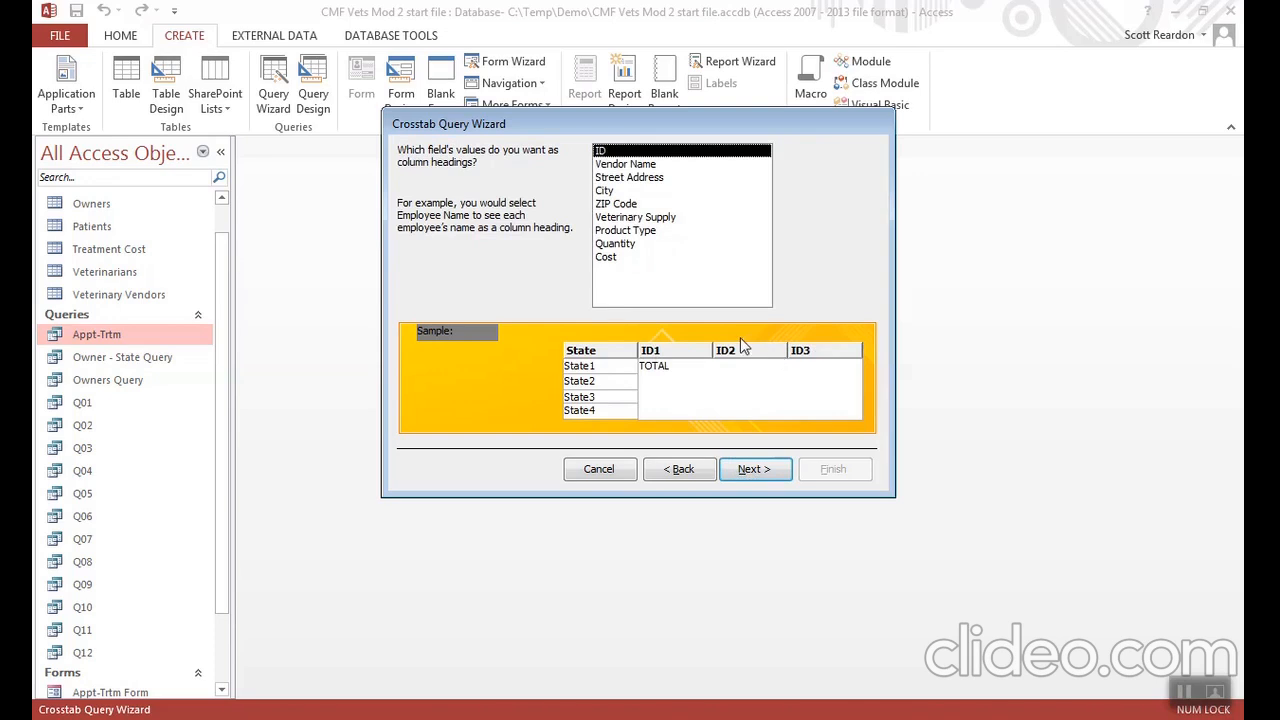
- Use Vendor Name as the crosstab's column heading and the Sum of Cost as the value at each intersection
{"action": "double_click", "coordinate": [635, 166]}
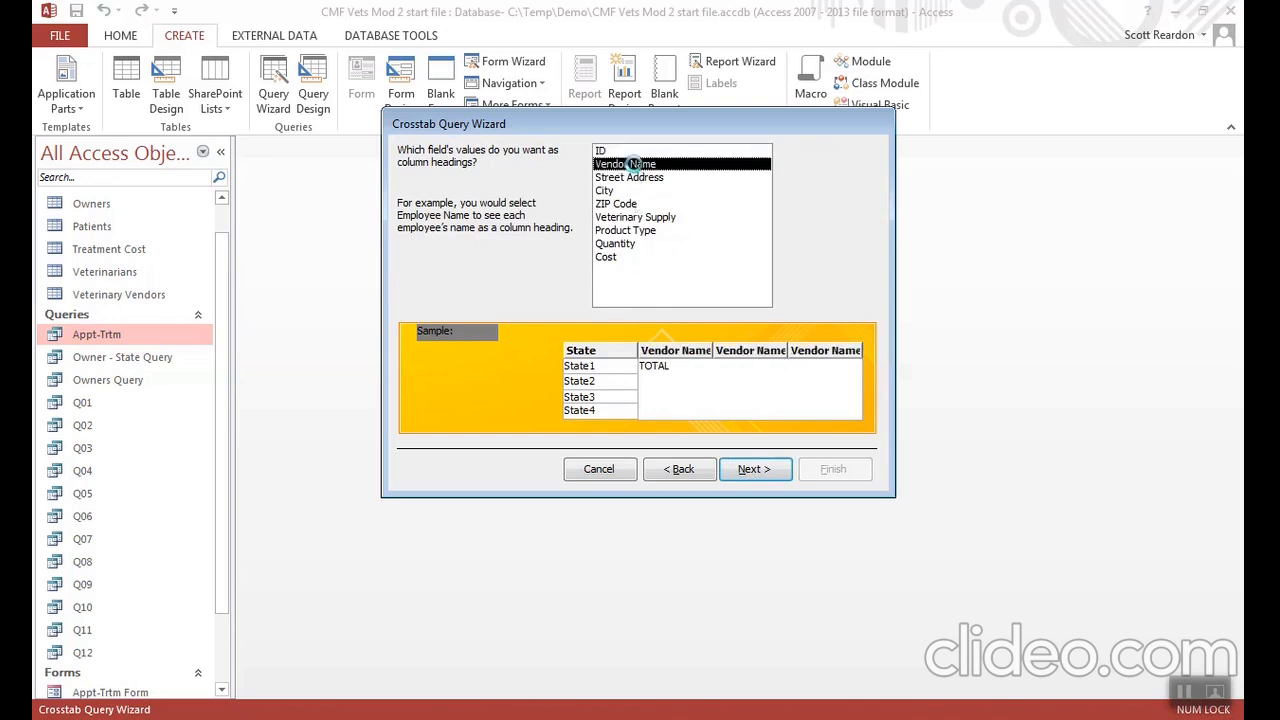
{"action": "left_click", "coordinate": [666, 476]}
{"action": "left_click", "coordinate": [745, 476]}
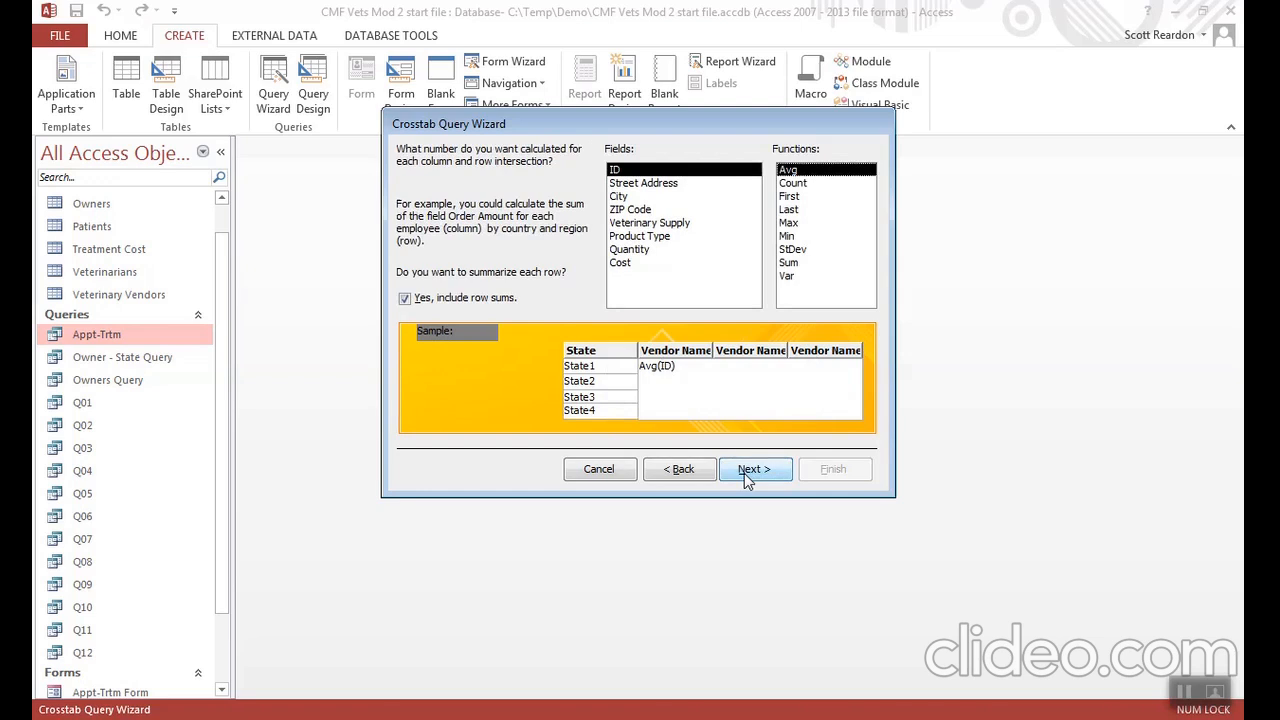
{"action": "left_click", "coordinate": [622, 264]}
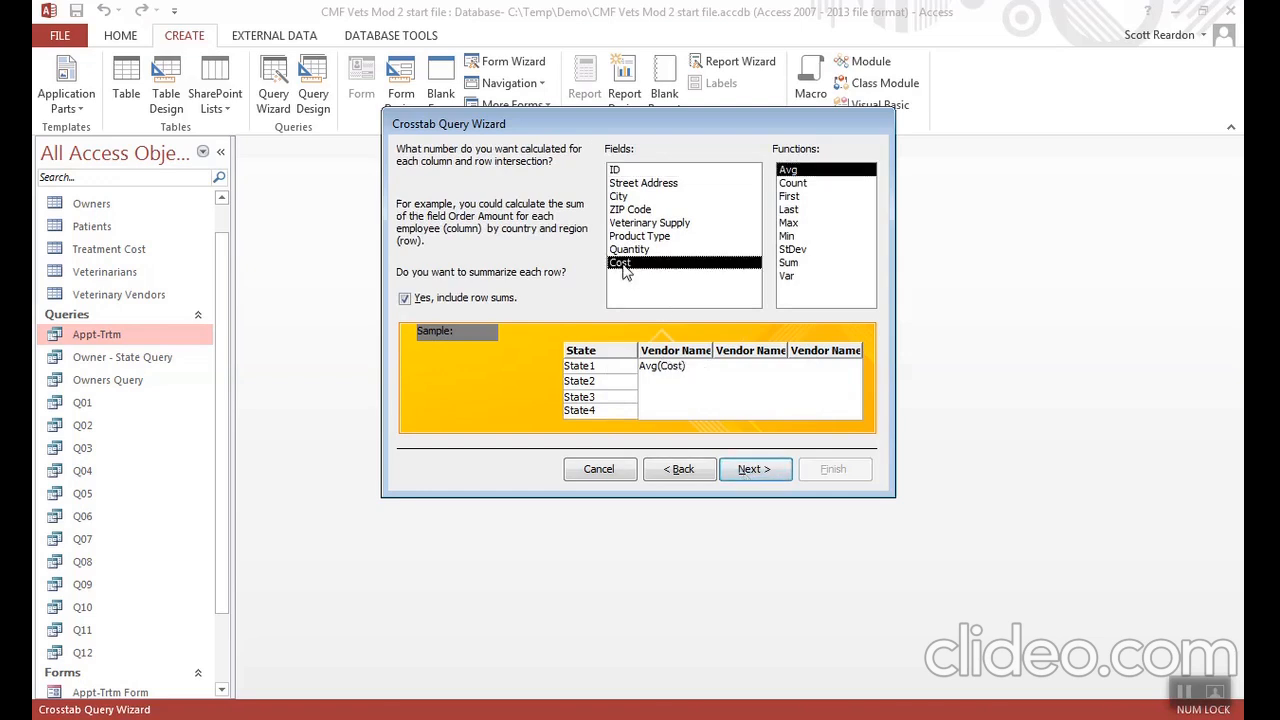
{"action": "left_click", "coordinate": [791, 264]}
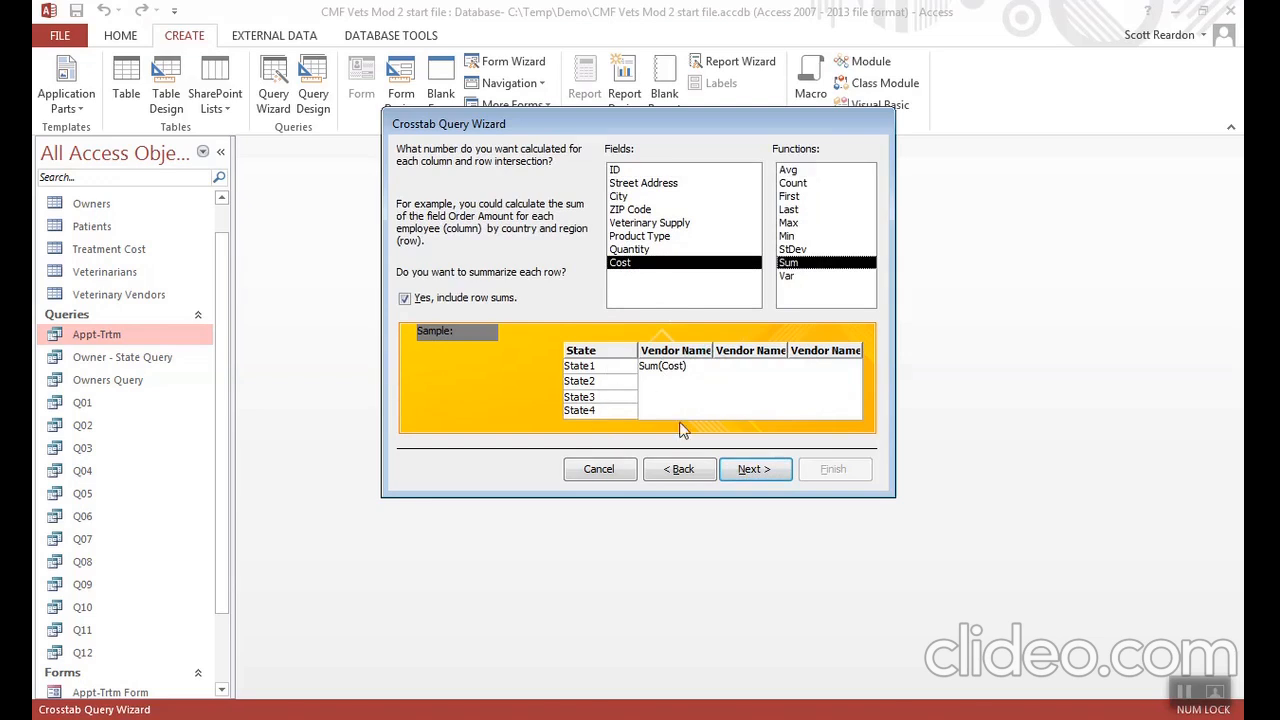
- Finish the wizard with the query named Veterinary Vendors_Crosstab, view its results and close it
{"action": "left_click", "coordinate": [753, 470]}
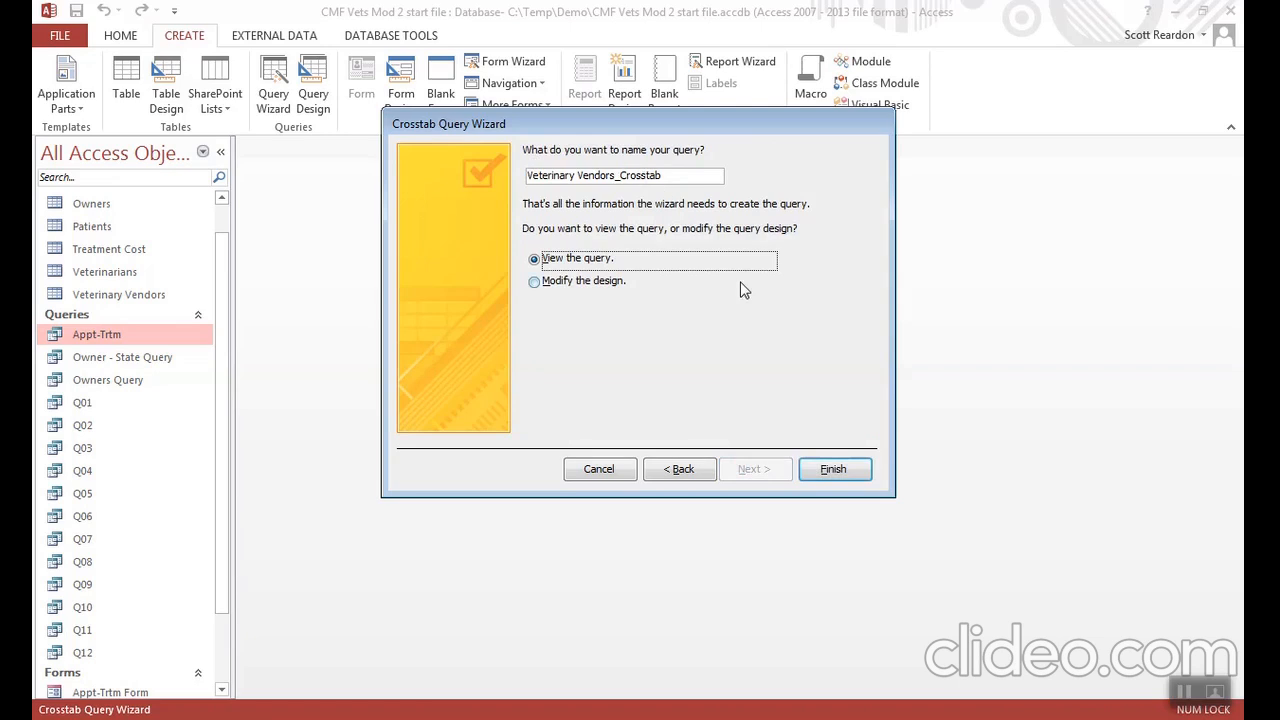
{"action": "left_click", "coordinate": [822, 472]}
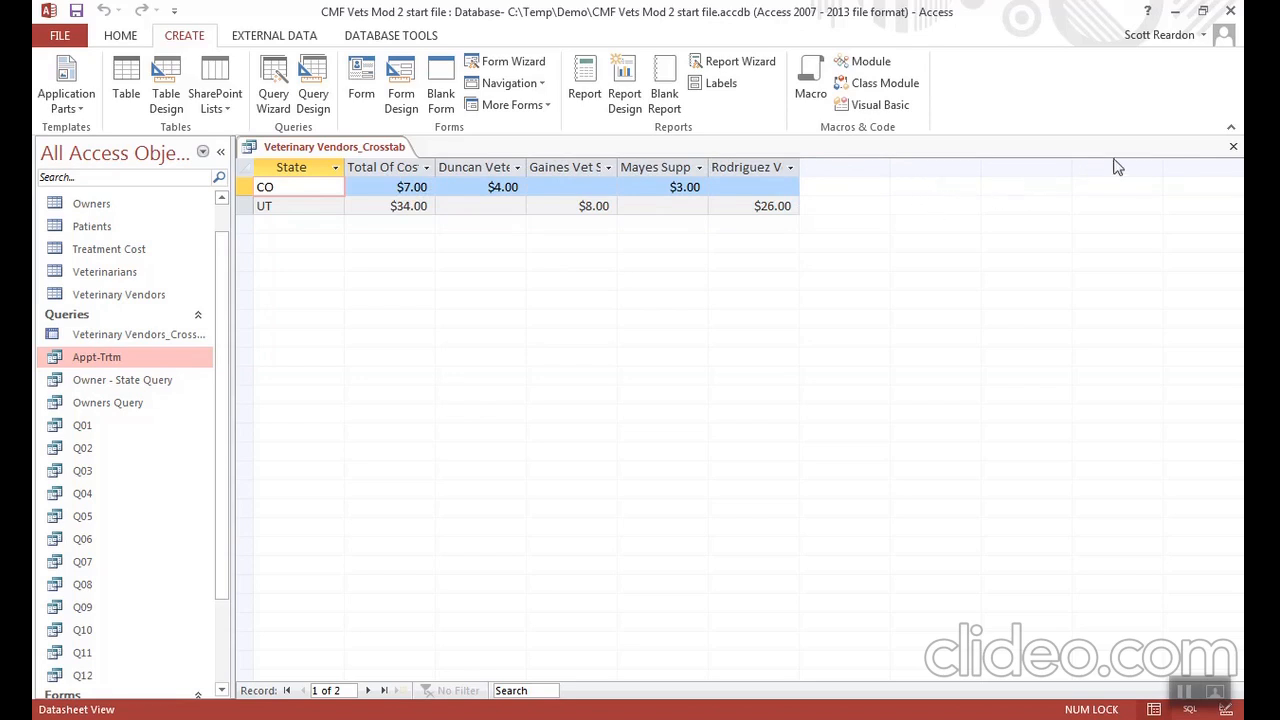
{"action": "left_click", "coordinate": [1235, 151]}
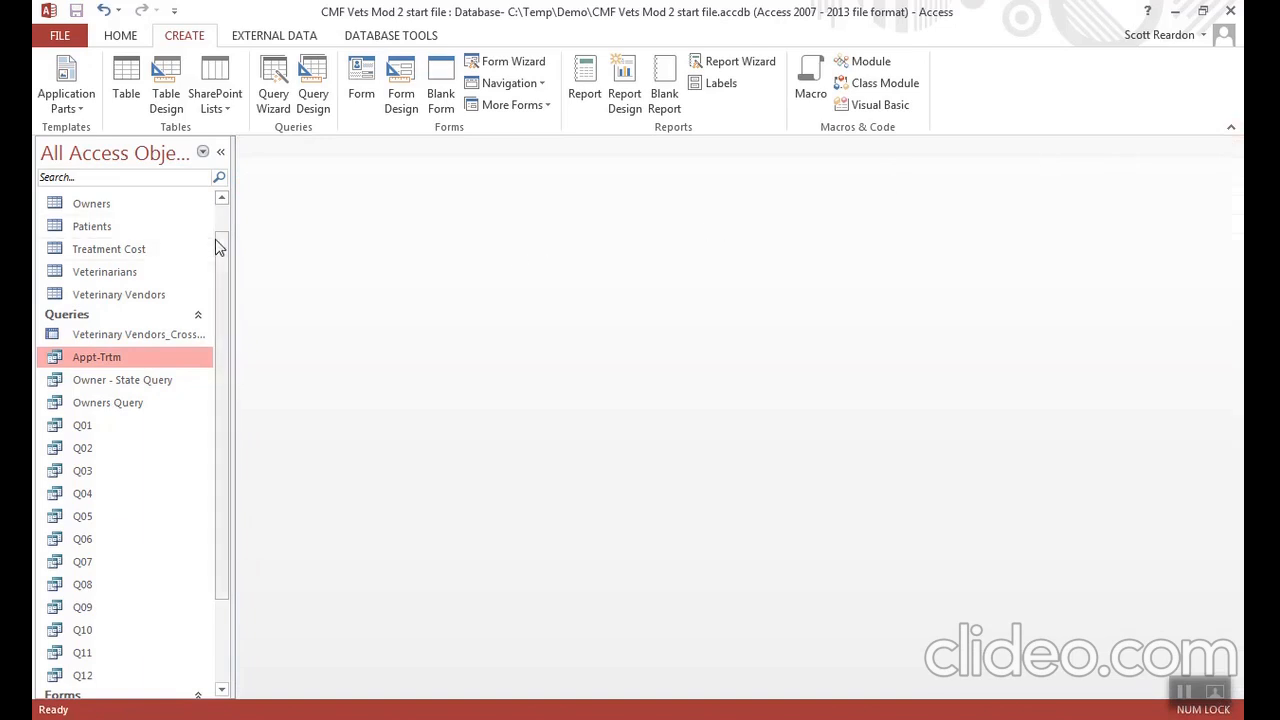
- Group the database objects by Tables and Related Views, and return the grouping to Object Type
{"action": "left_click_drag", "start_coordinate": [216, 257], "coordinate": [218, 222]}
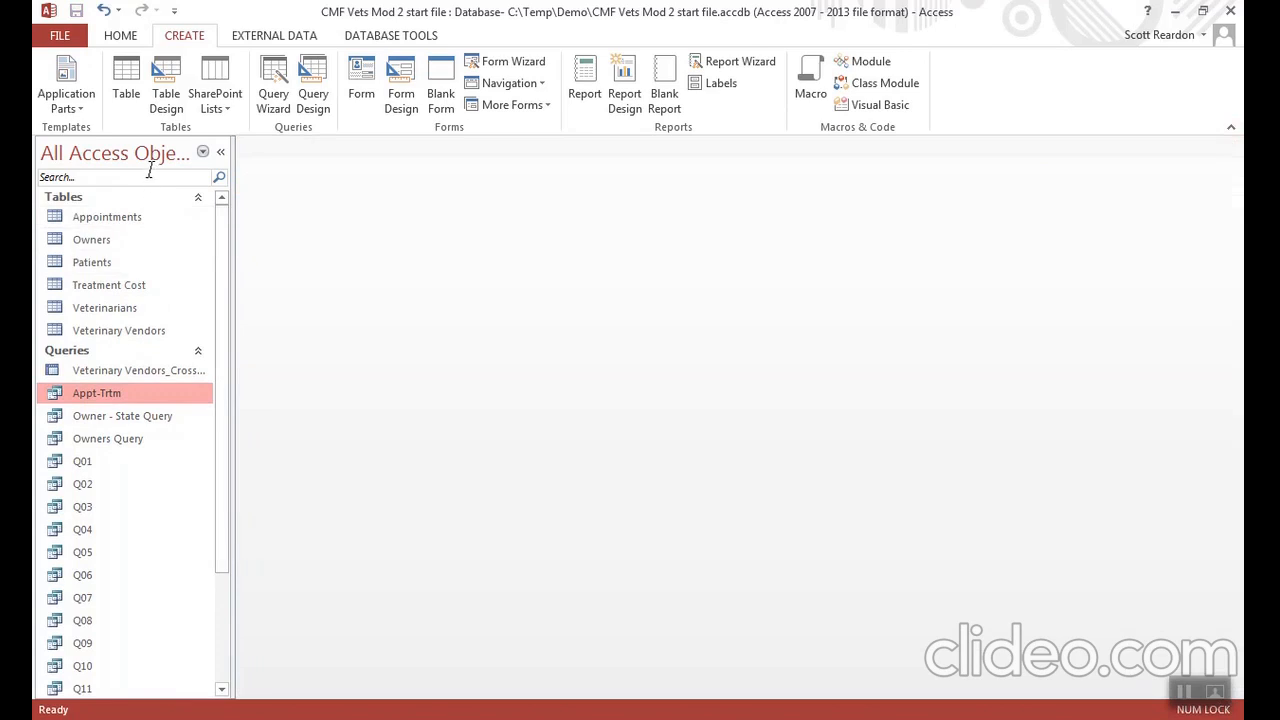
{"action": "left_click", "coordinate": [203, 153]}
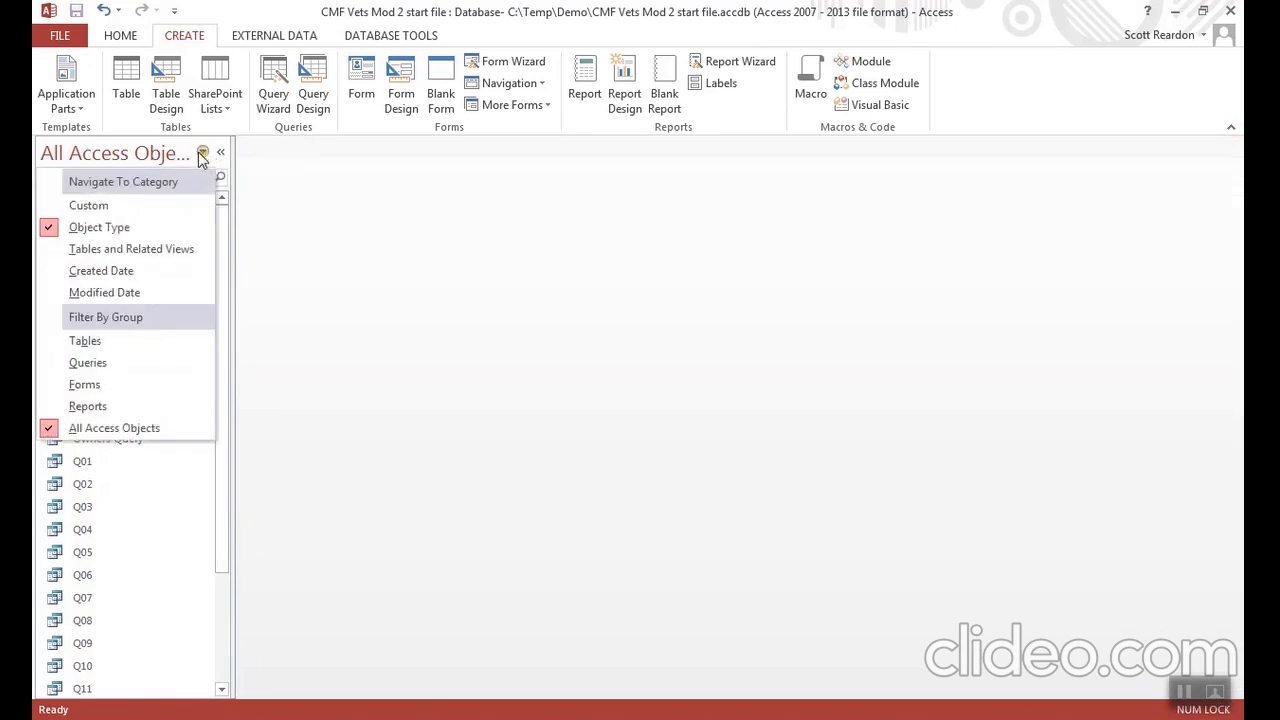
{"action": "left_click", "coordinate": [126, 251]}
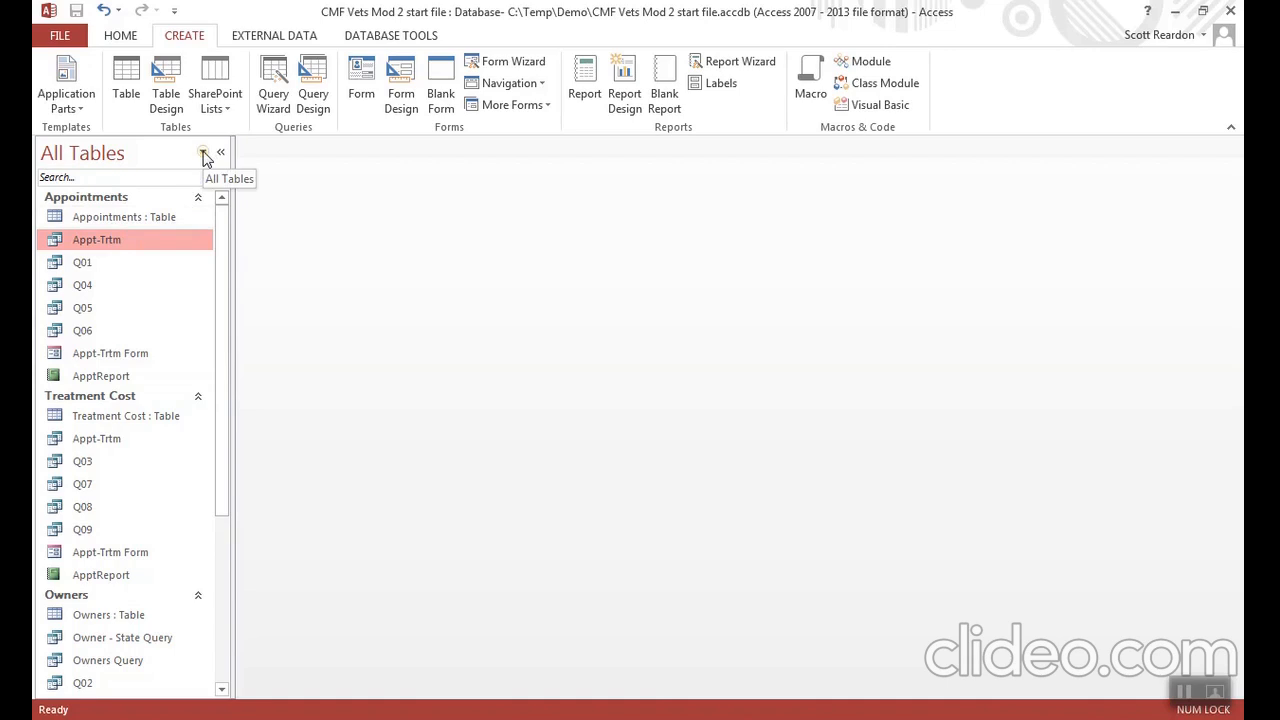
{"action": "left_click", "coordinate": [204, 156]}
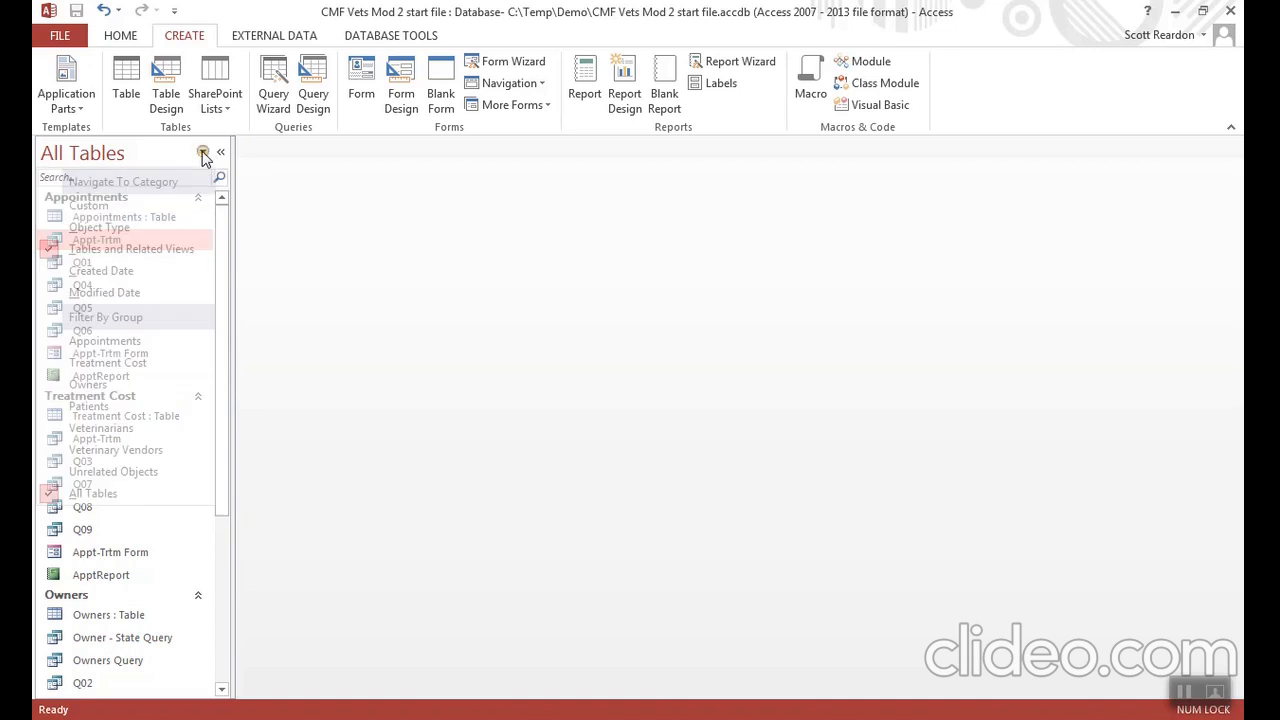
{"action": "left_click", "coordinate": [135, 230]}
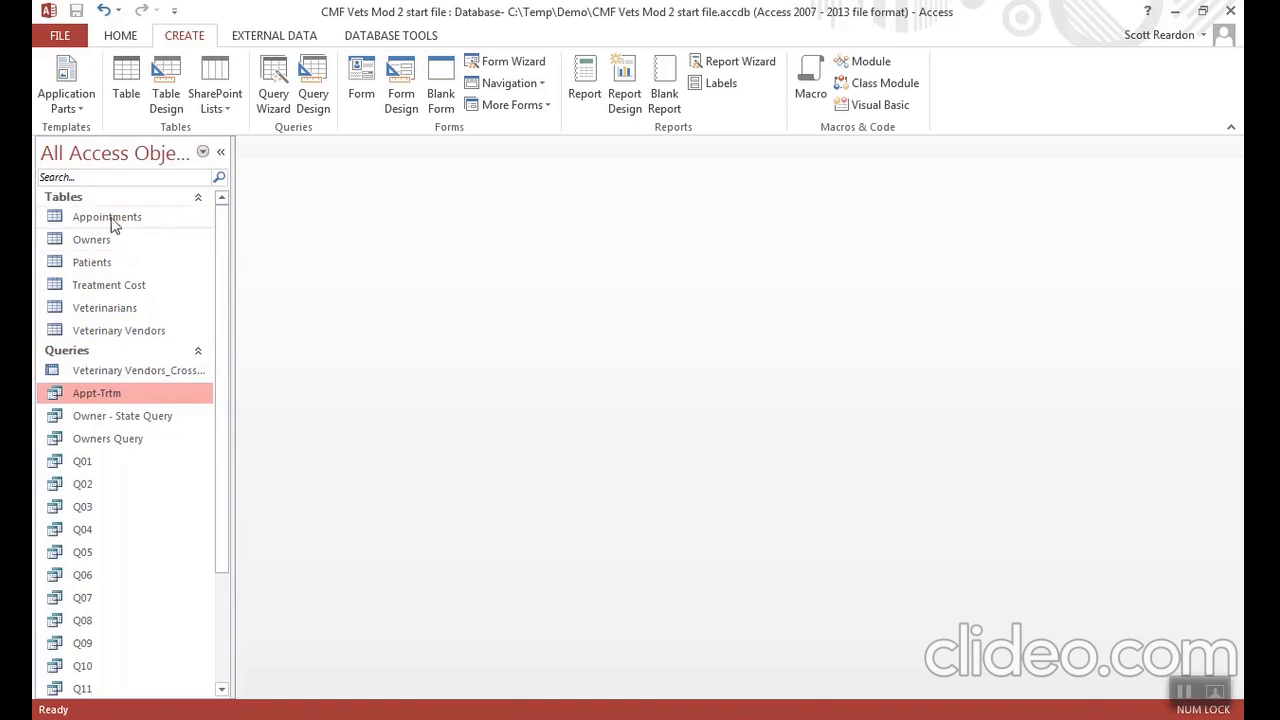
- Search the database objects for "ap" and clear the search to list all objects again
{"action": "left_click", "coordinate": [79, 178]}
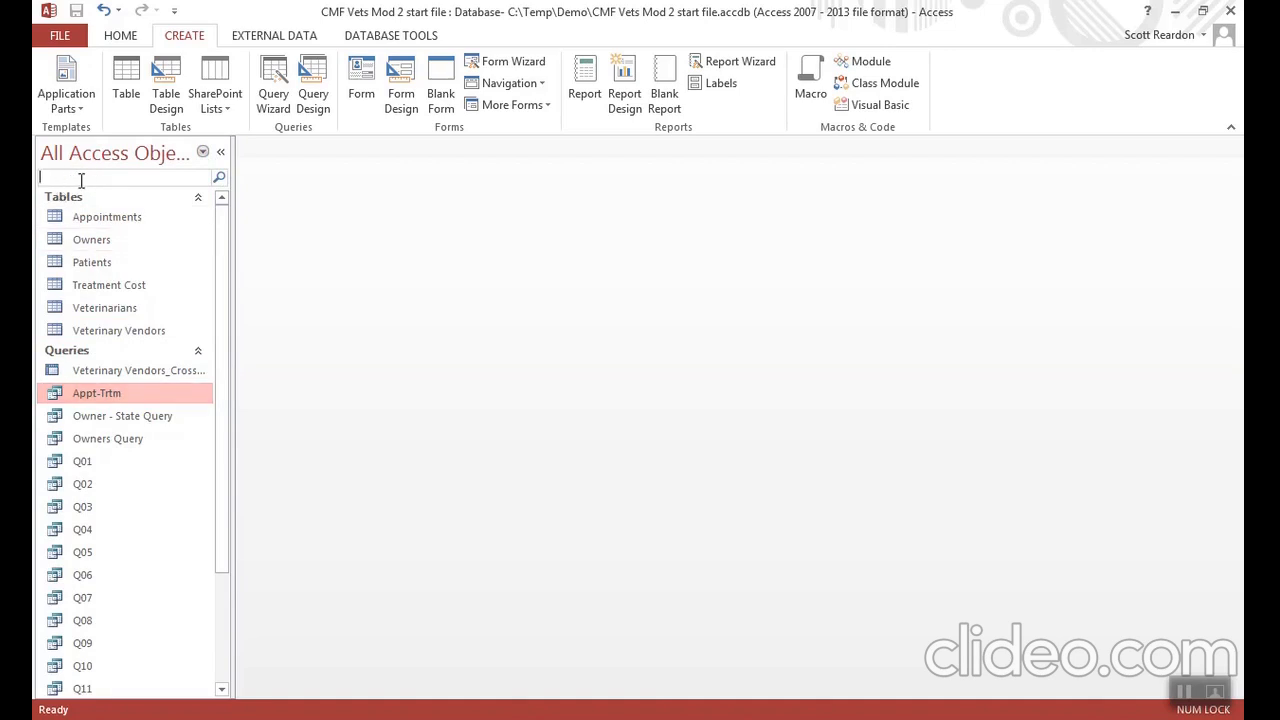
{"action": "type", "text": "a"}
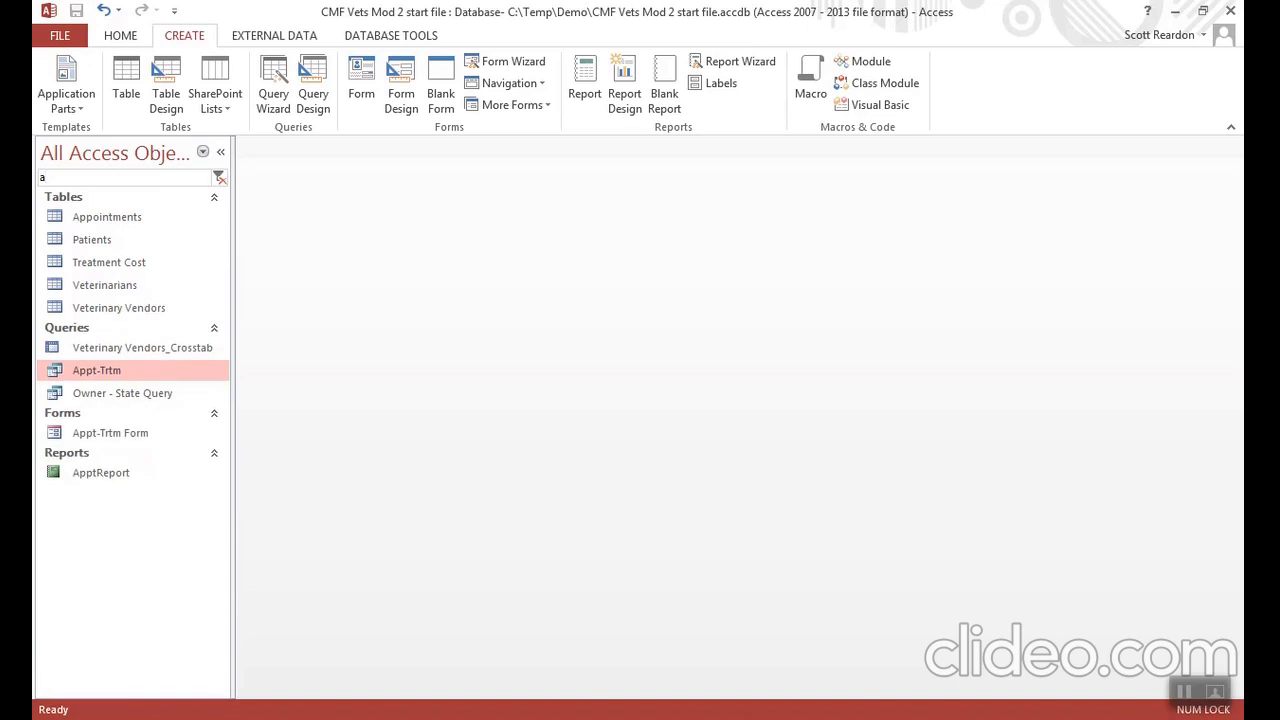
{"action": "type", "text": "p"}
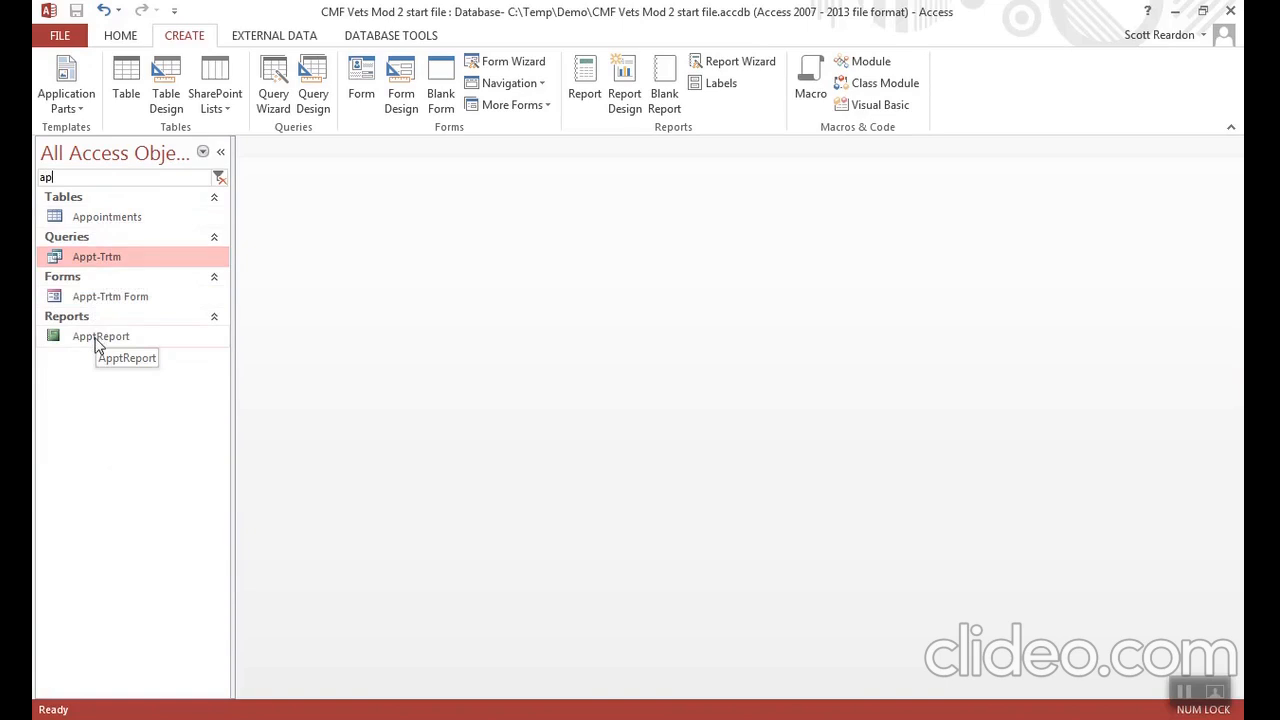
{"action": "left_click", "coordinate": [99, 204]}
{"action": "left_click", "coordinate": [105, 196]}
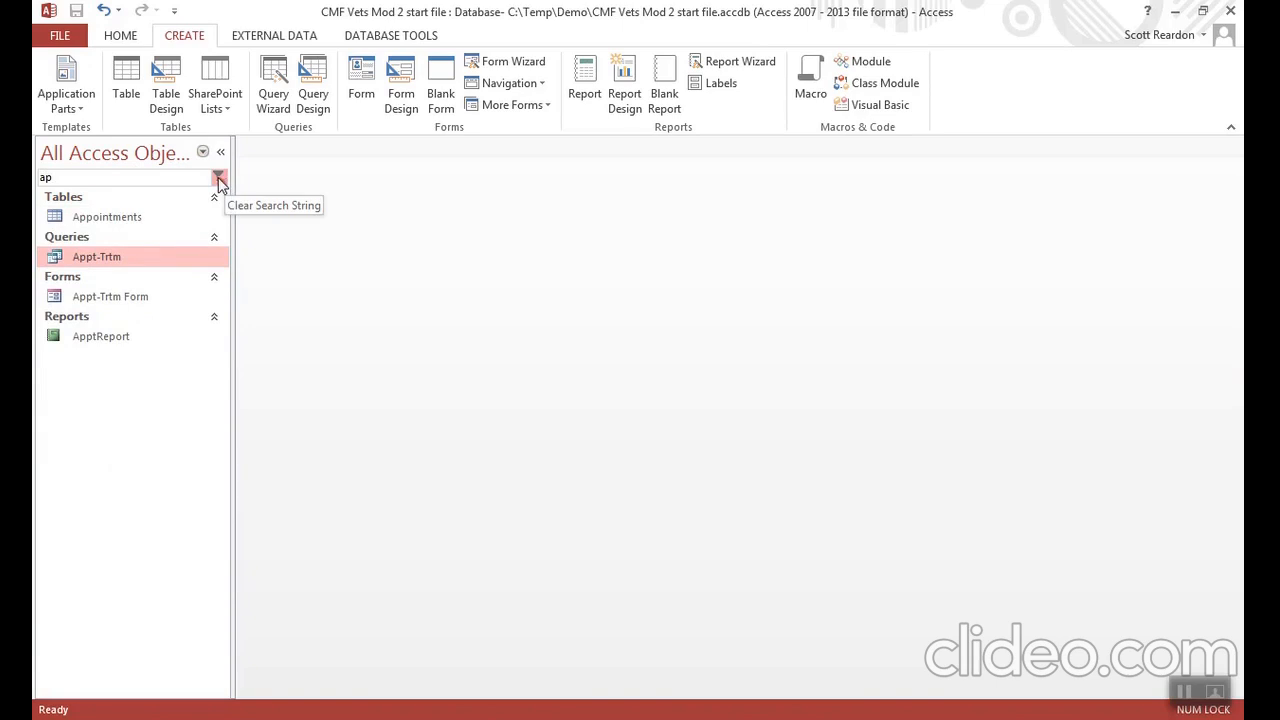
{"action": "left_click", "coordinate": [219, 179]}
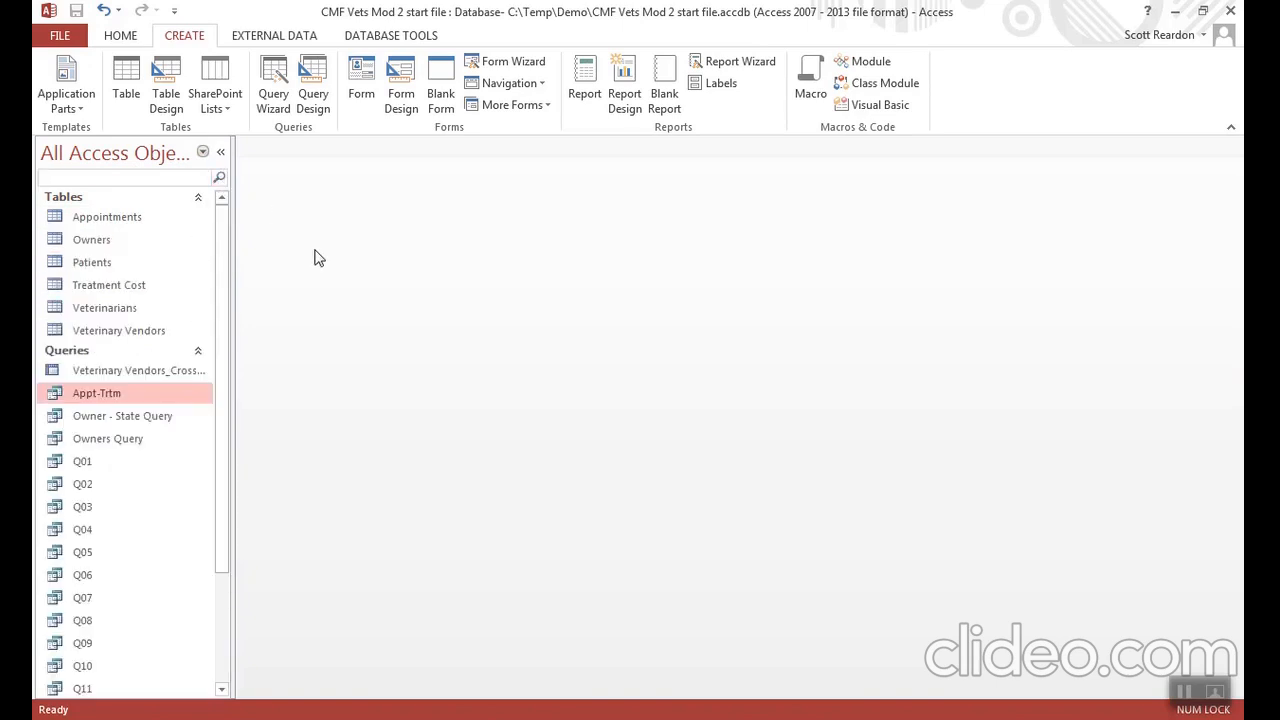